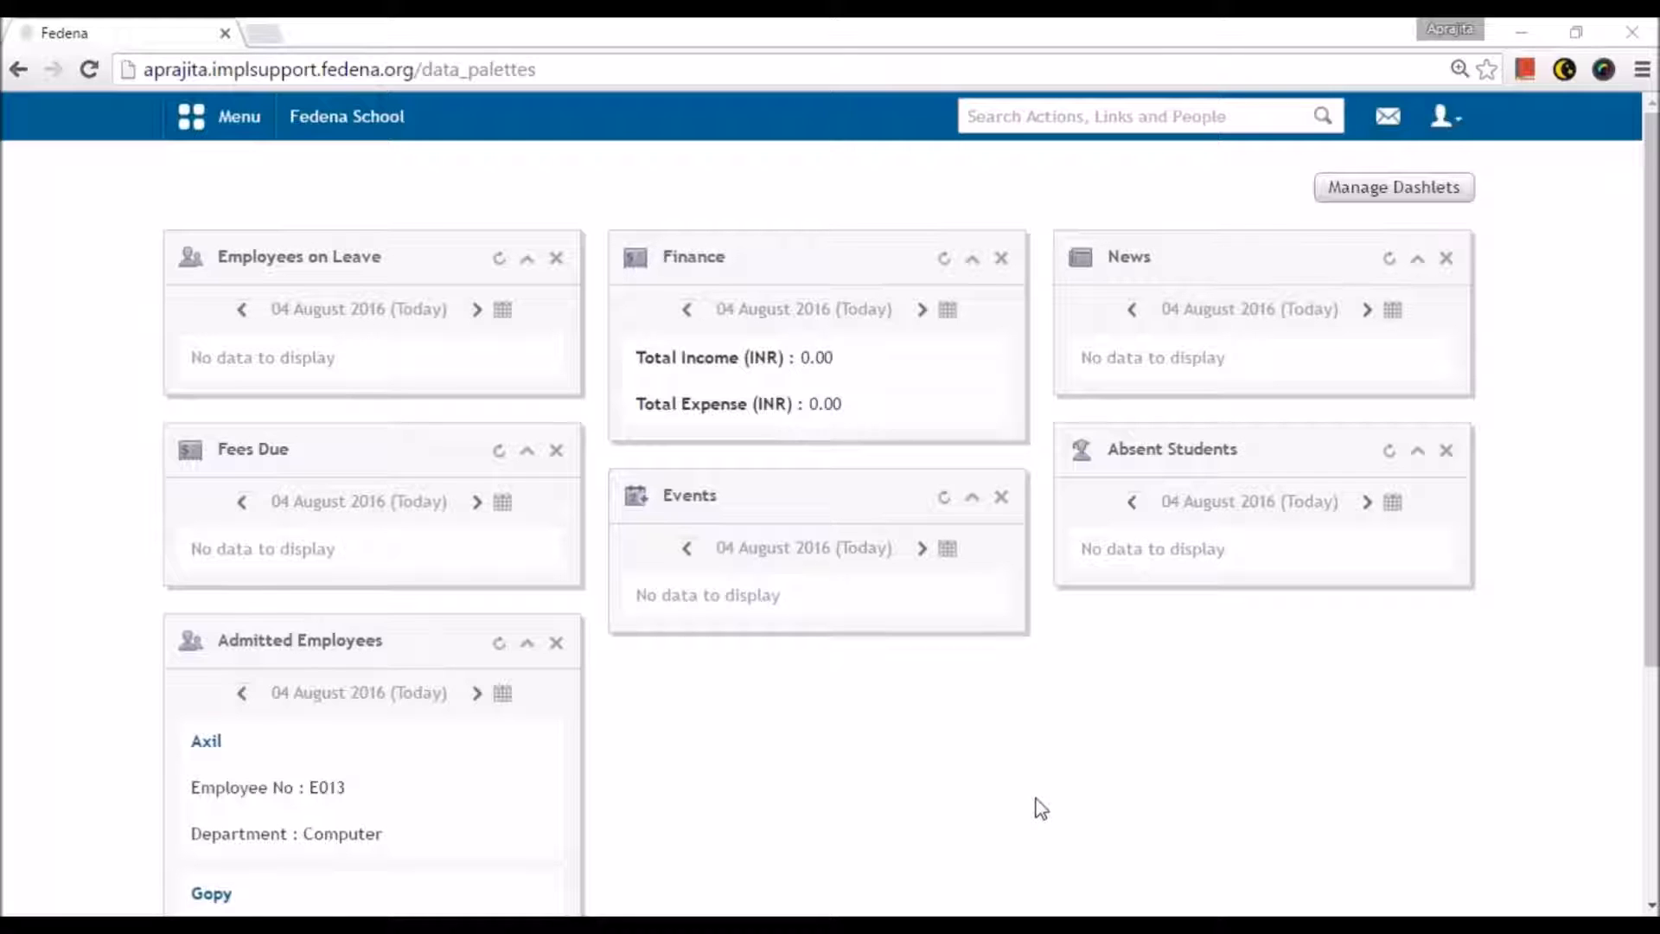
# Step: Show the main menu's Administration modules, such as Finance, Hostel, Settings and Transport
pyautogui.click(192, 129)
pyautogui.click(808, 186)
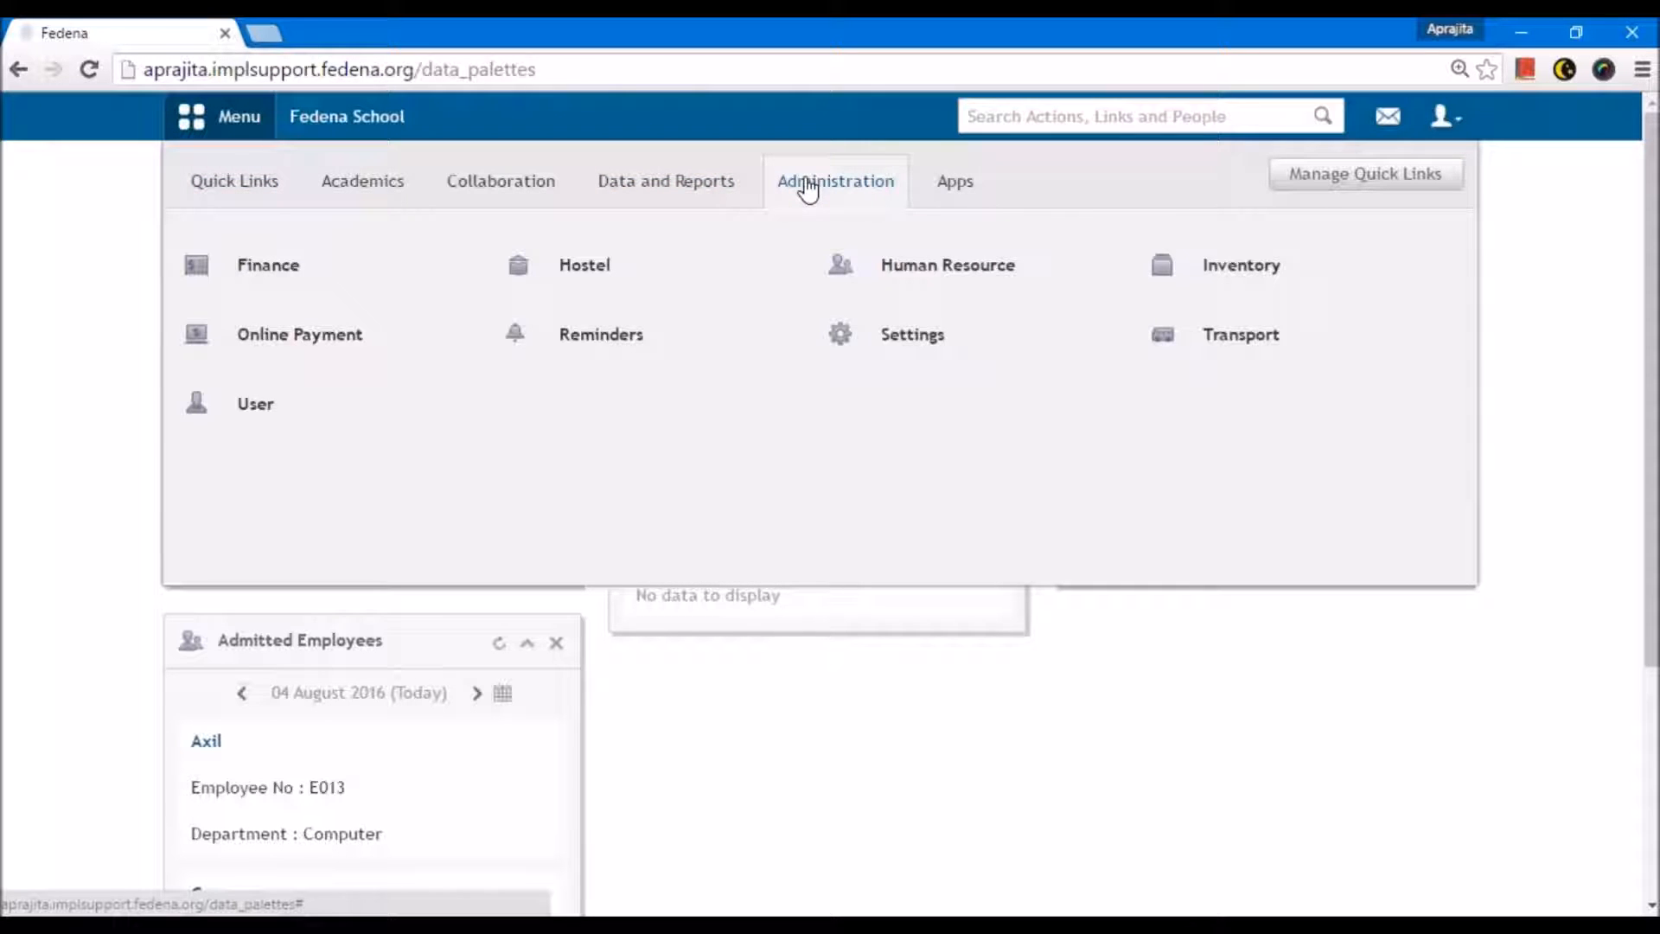
# Step: Open the Inventory module and scroll down its home page to see store, item and tax options
pyautogui.click(1167, 268)
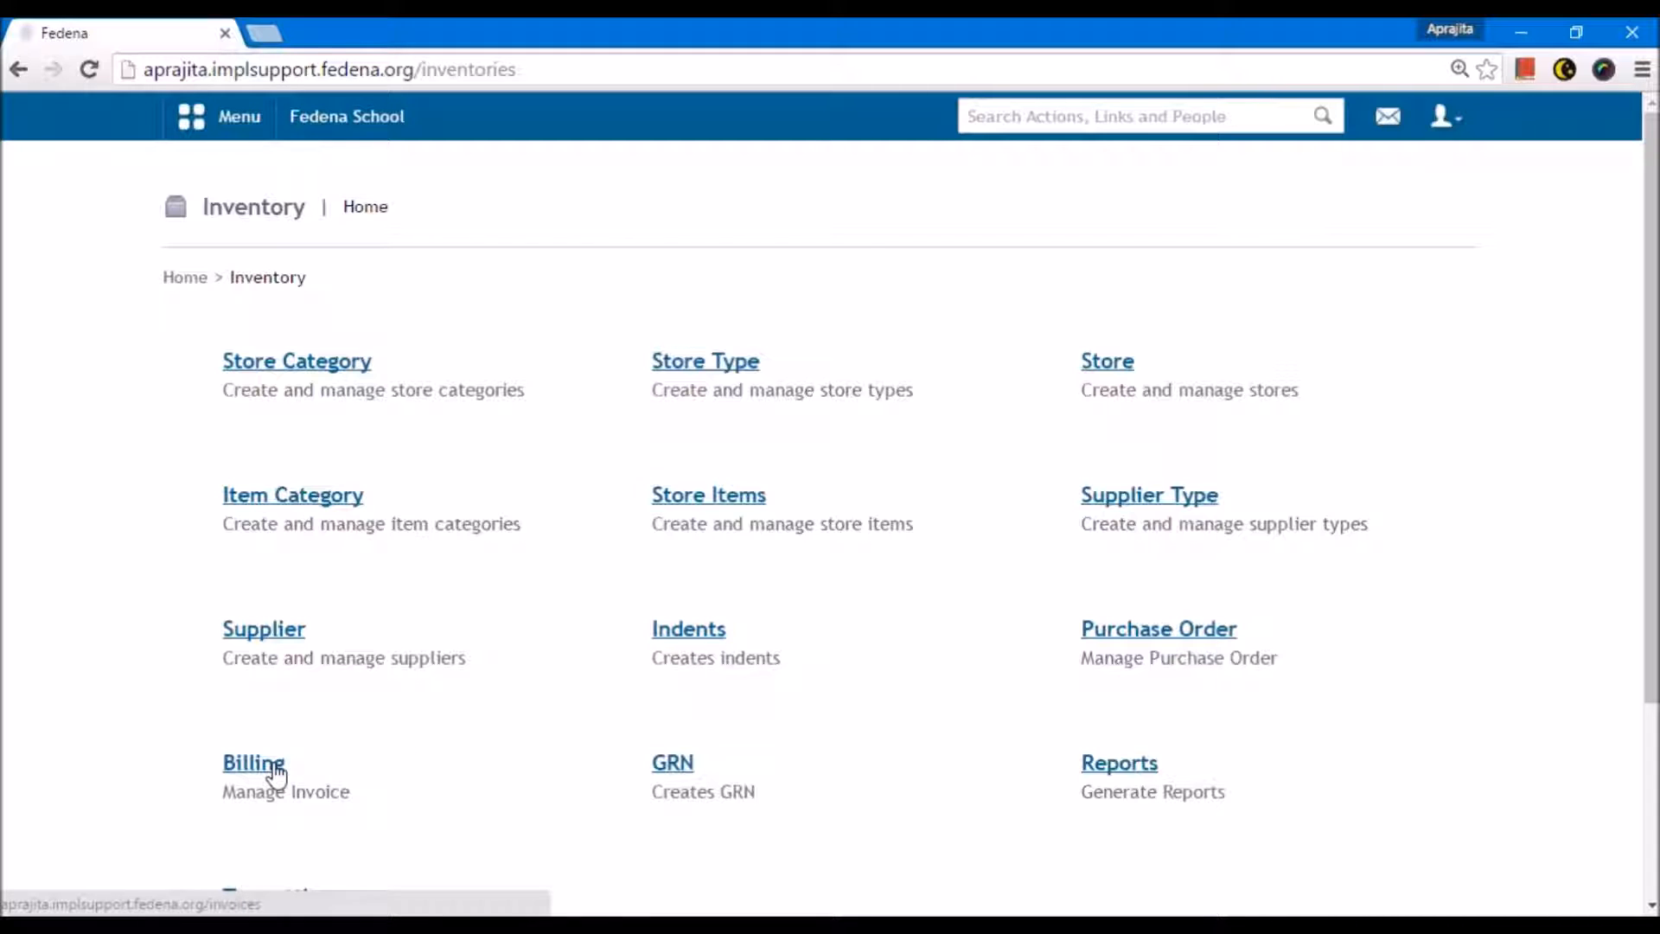
pyautogui.scroll(-1, 277, 774)
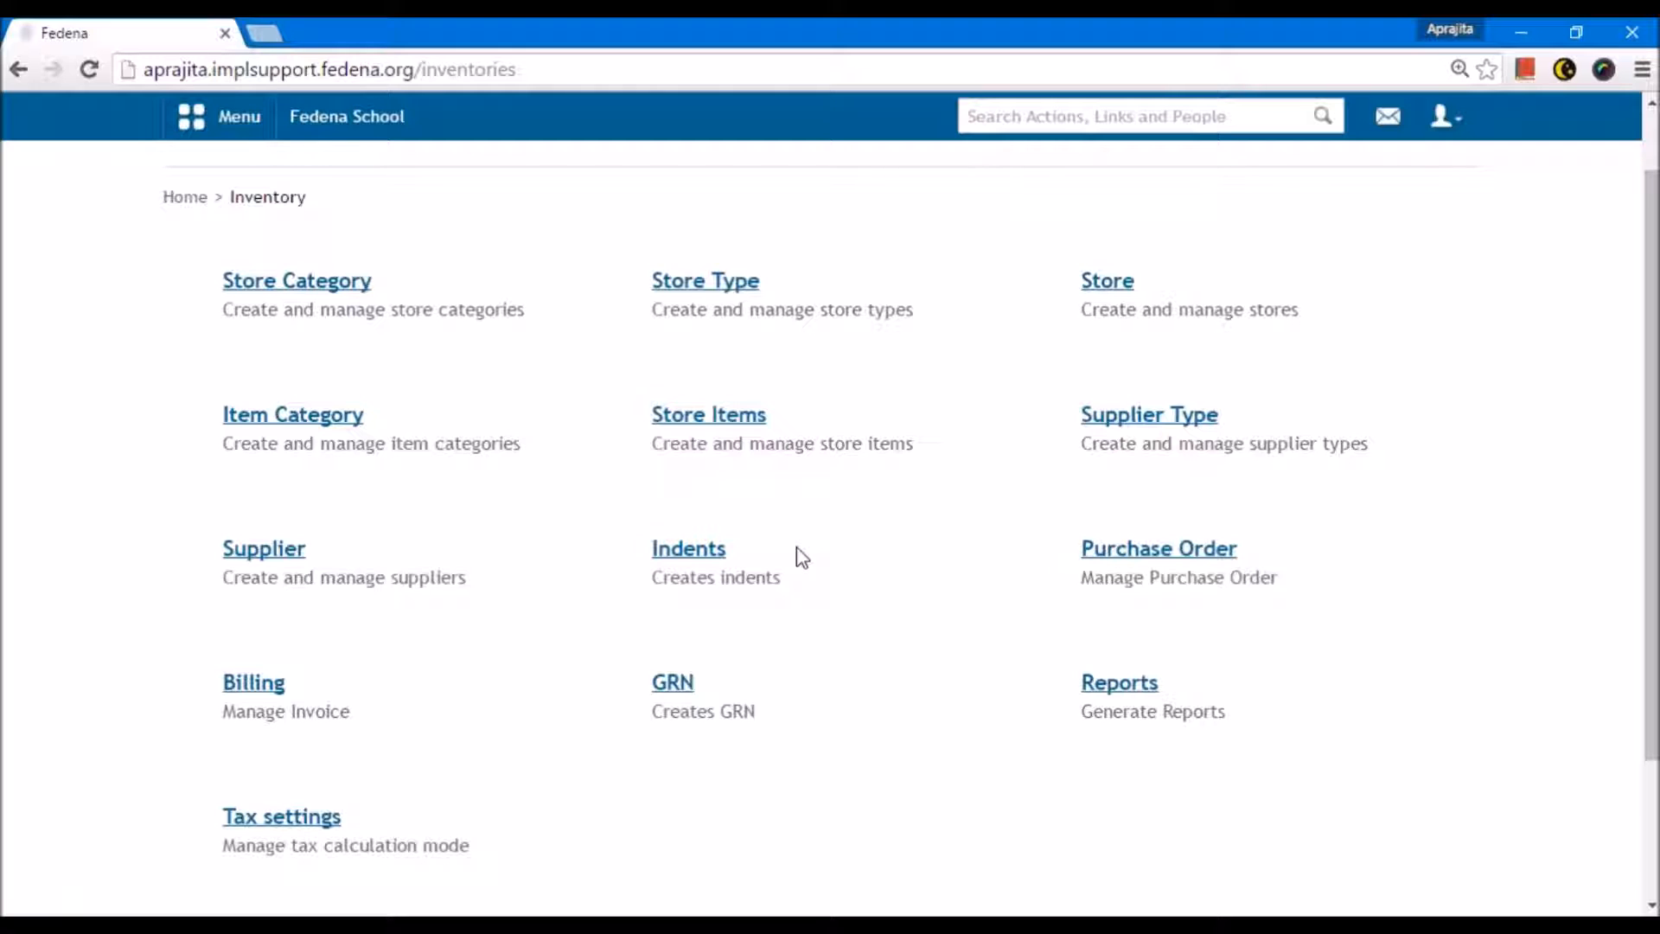
pyautogui.click(302, 912)
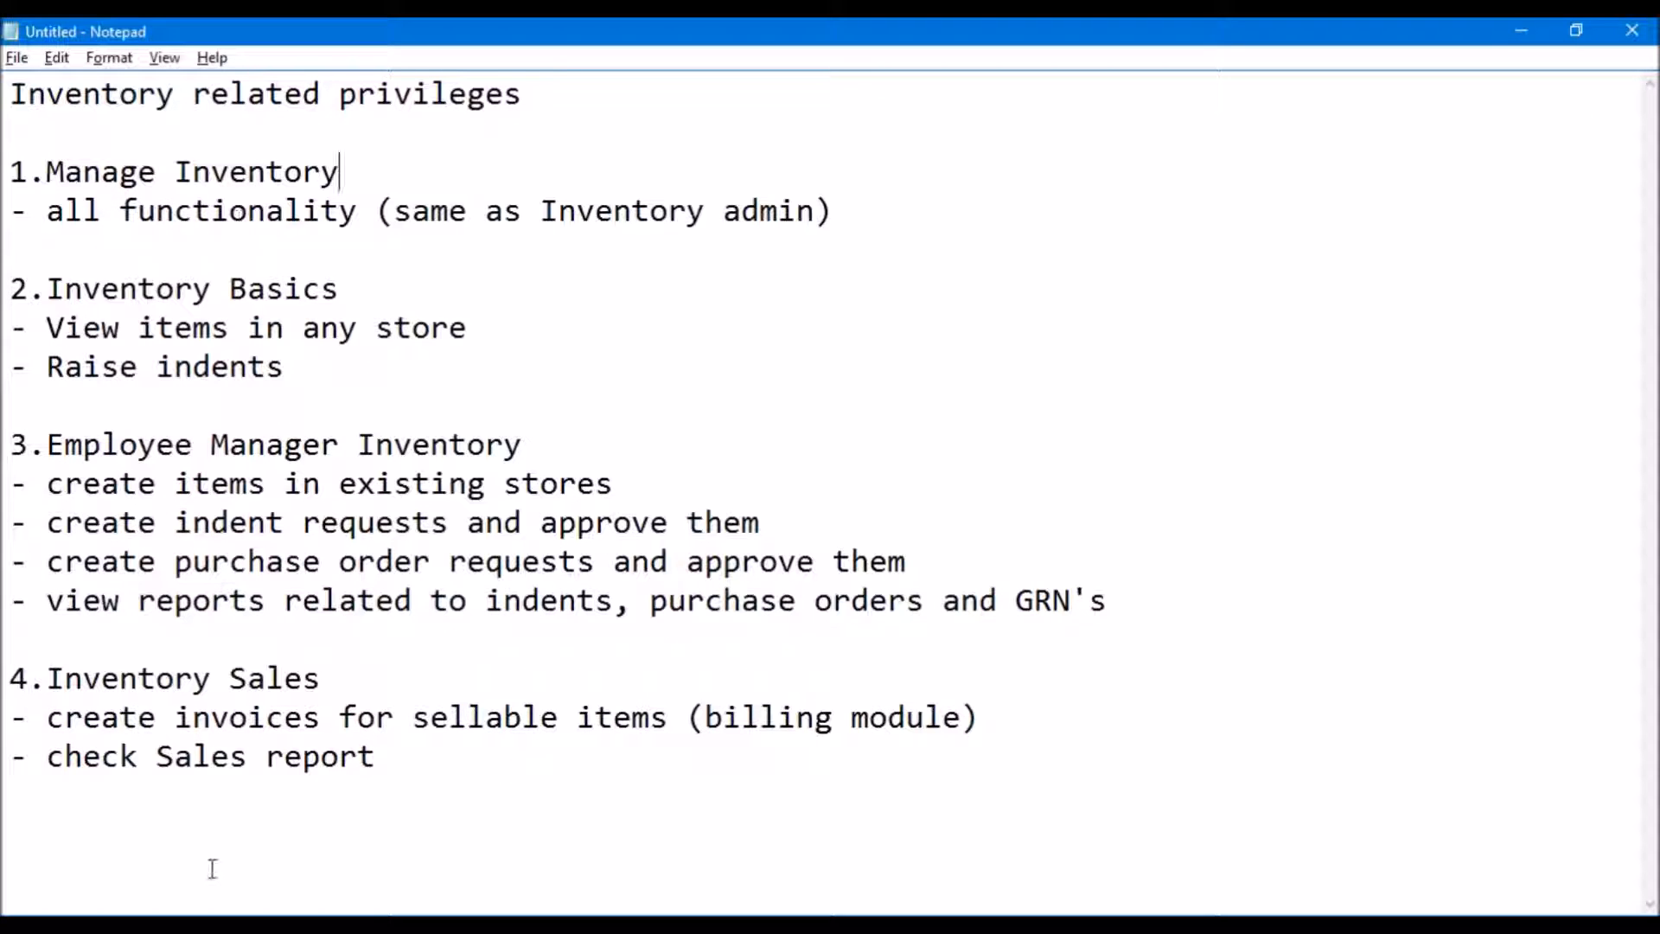
pyautogui.hotkey('alt', 'Tab')
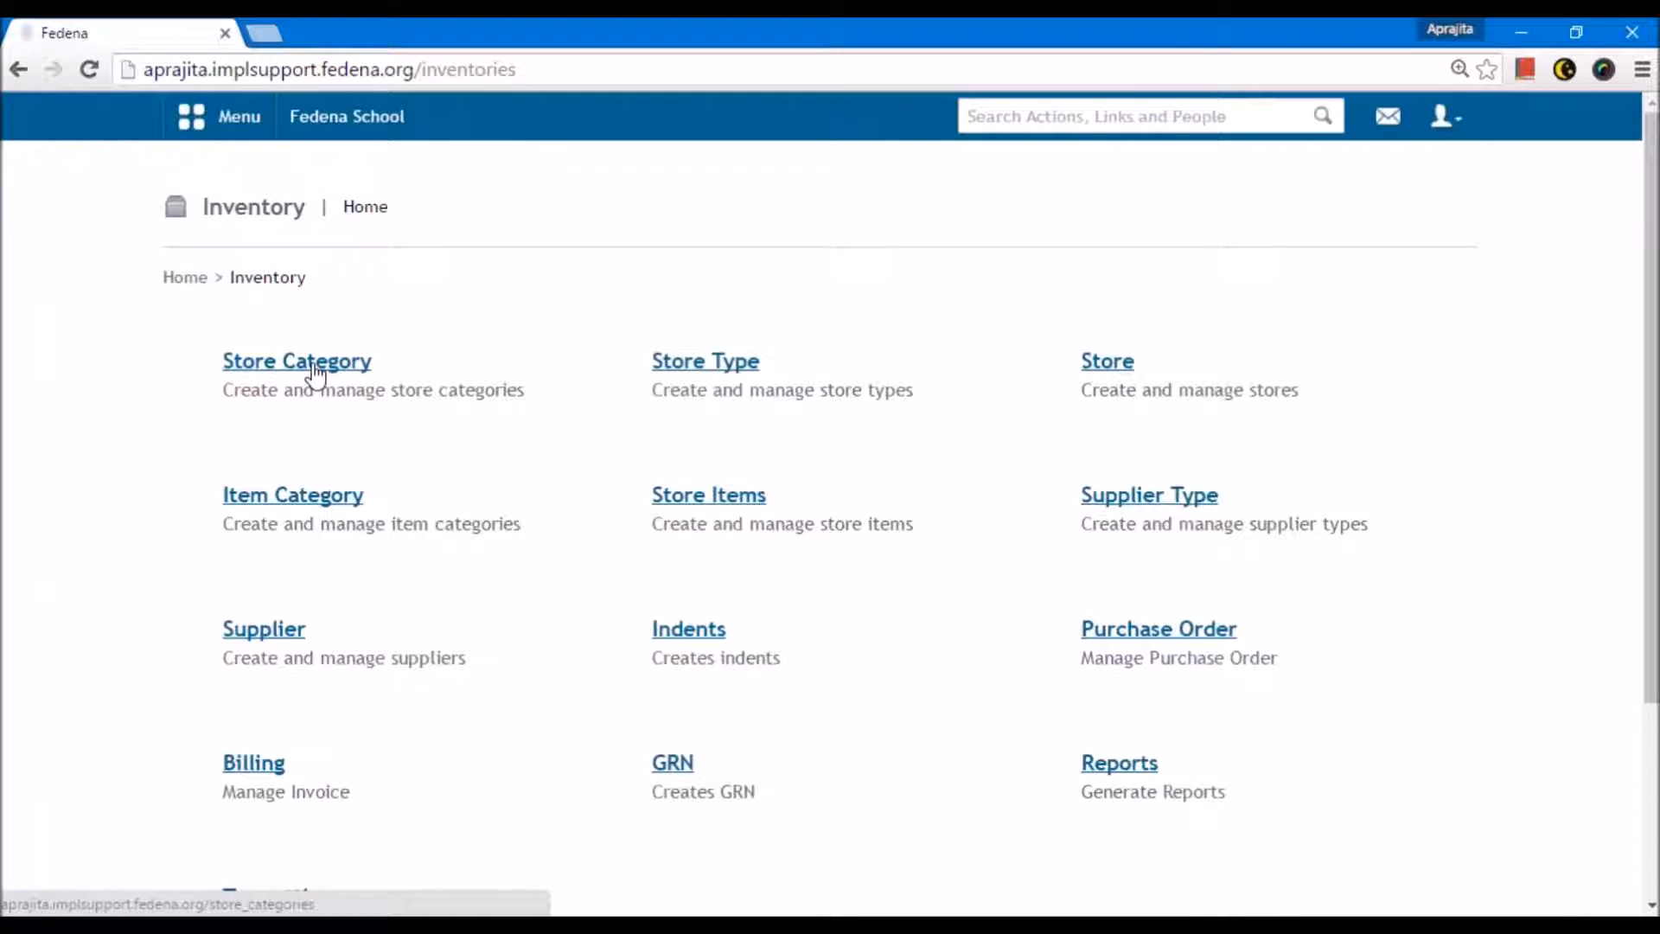
pyautogui.click(316, 368)
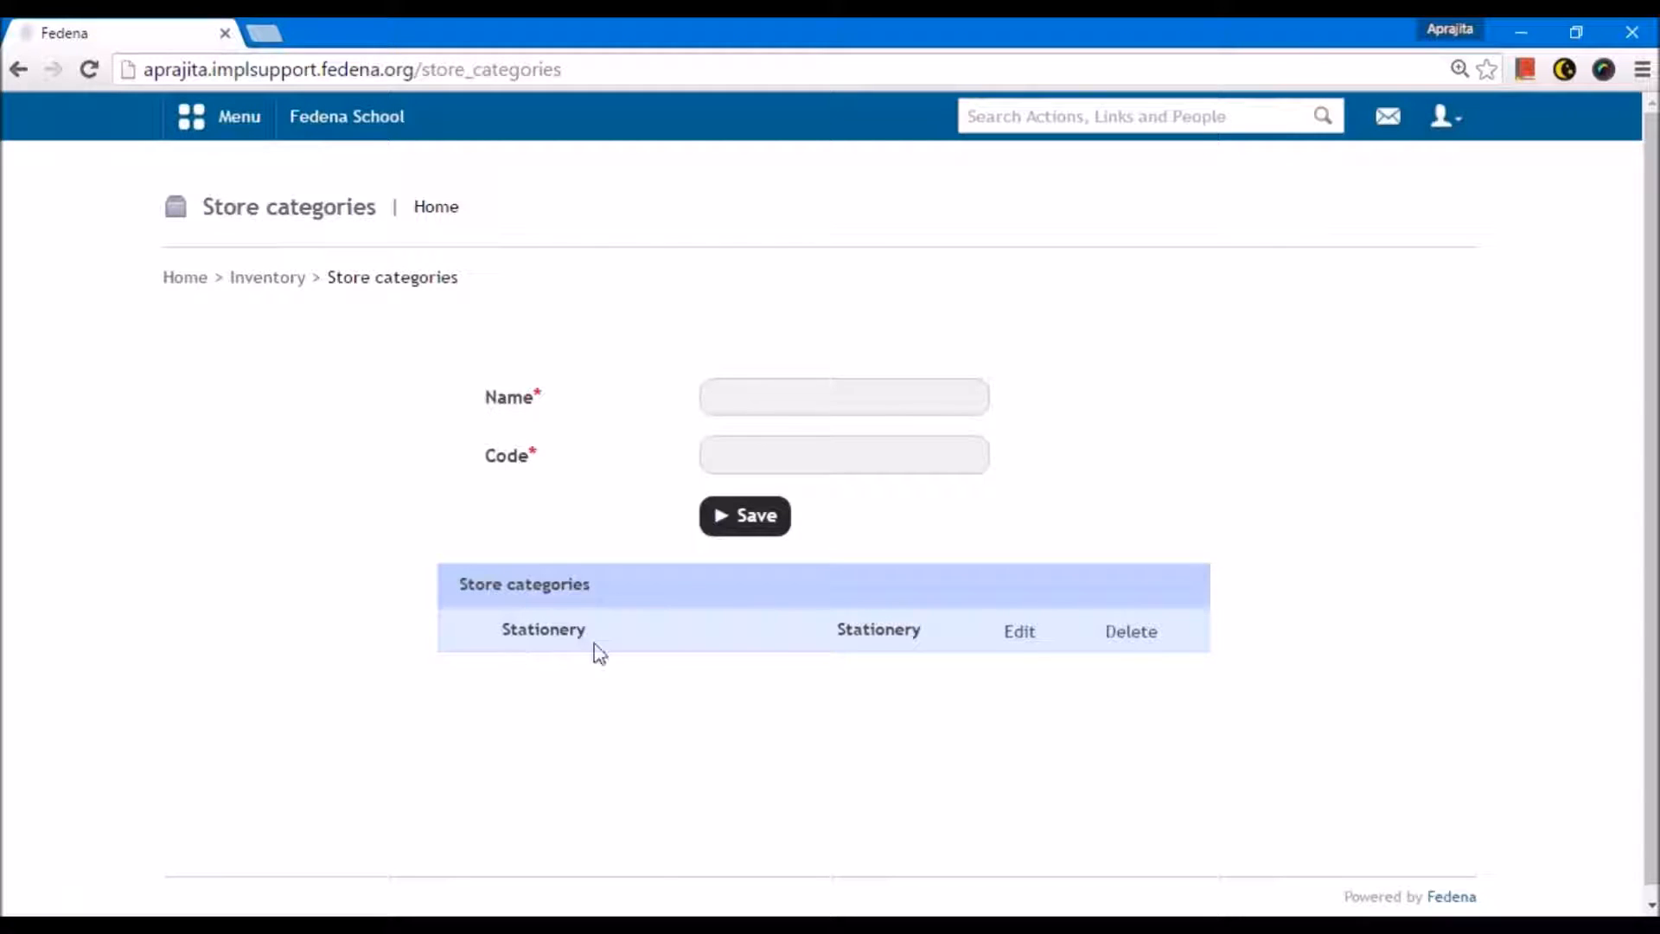
pyautogui.click(1020, 632)
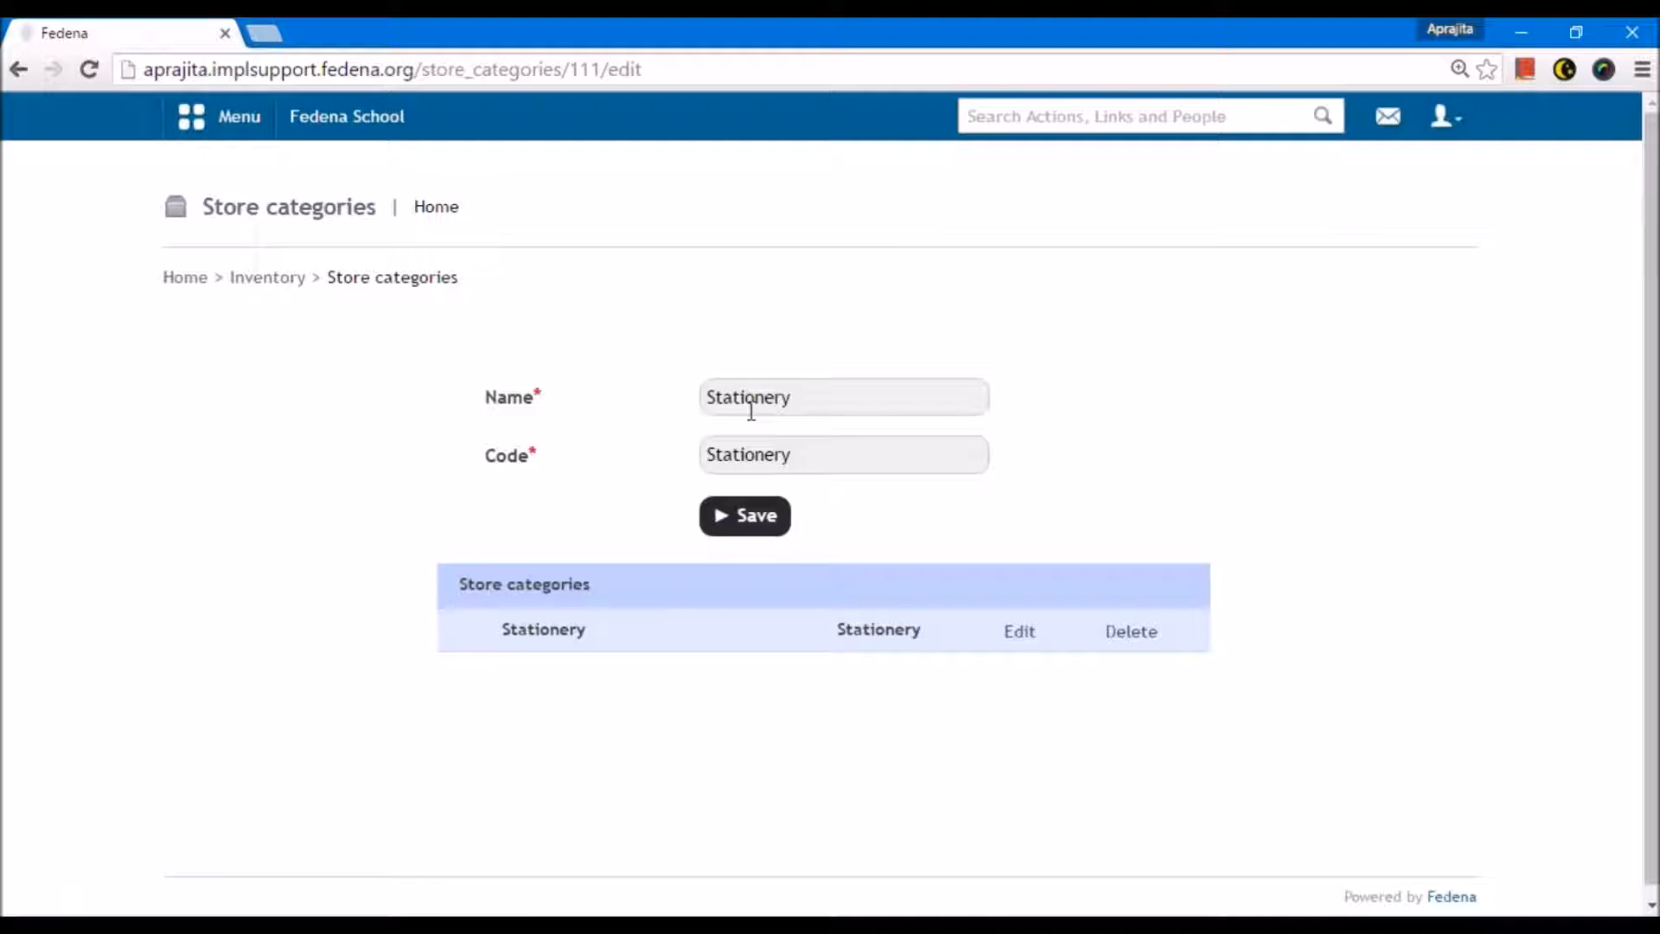
pyautogui.click(253, 280)
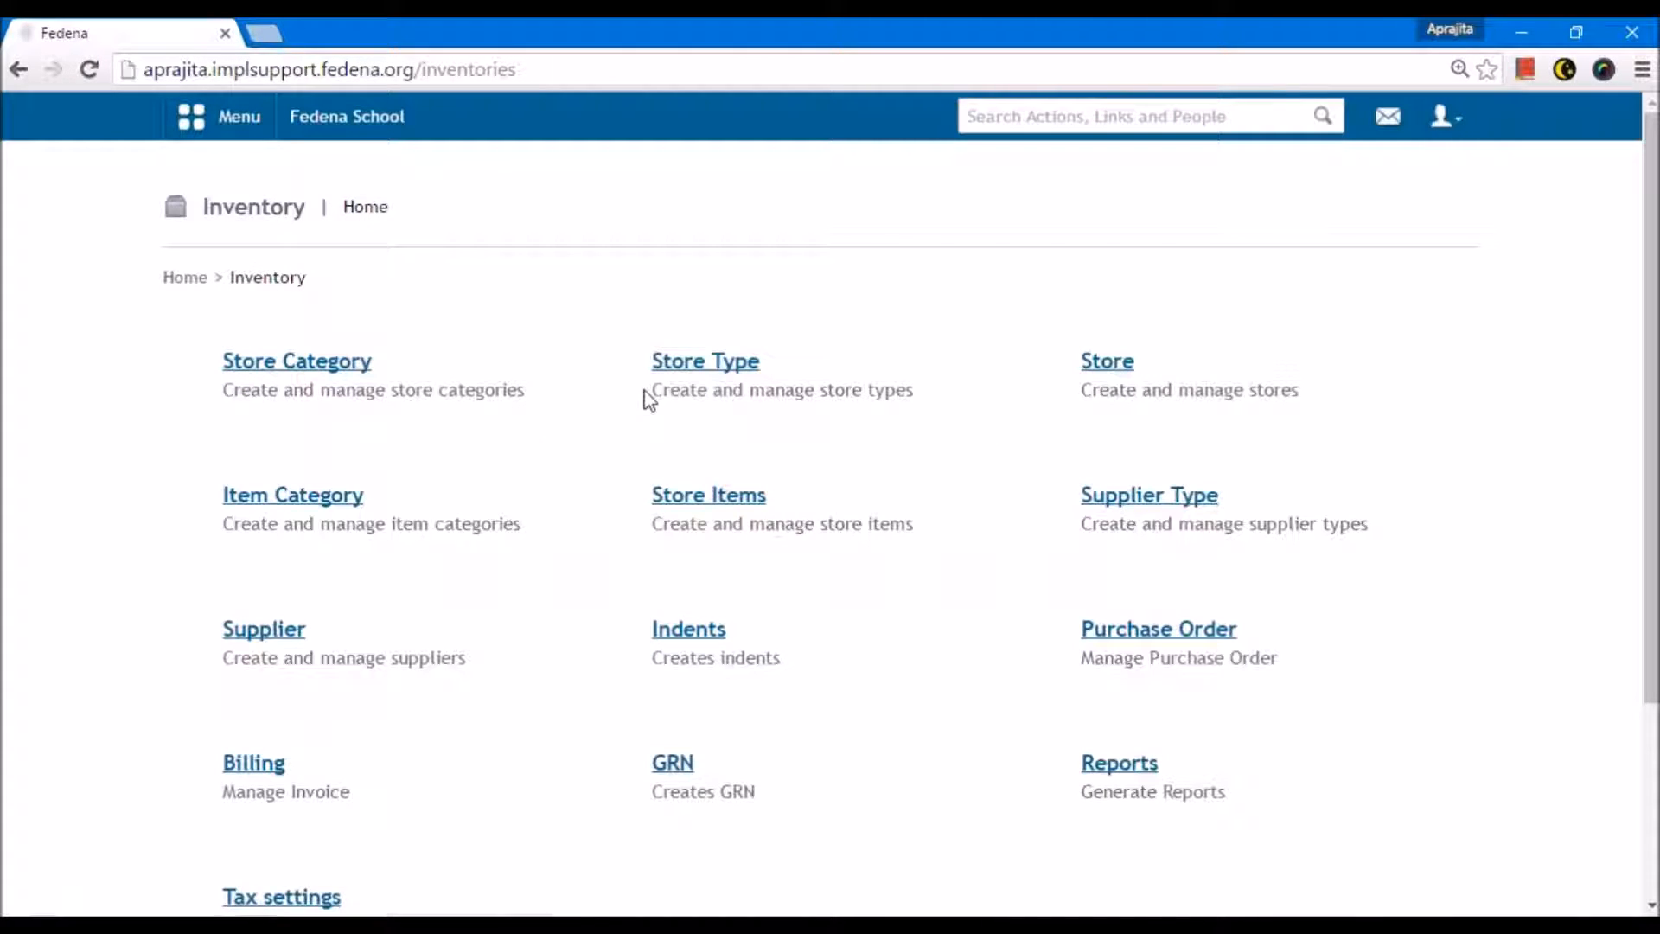
pyautogui.click(700, 363)
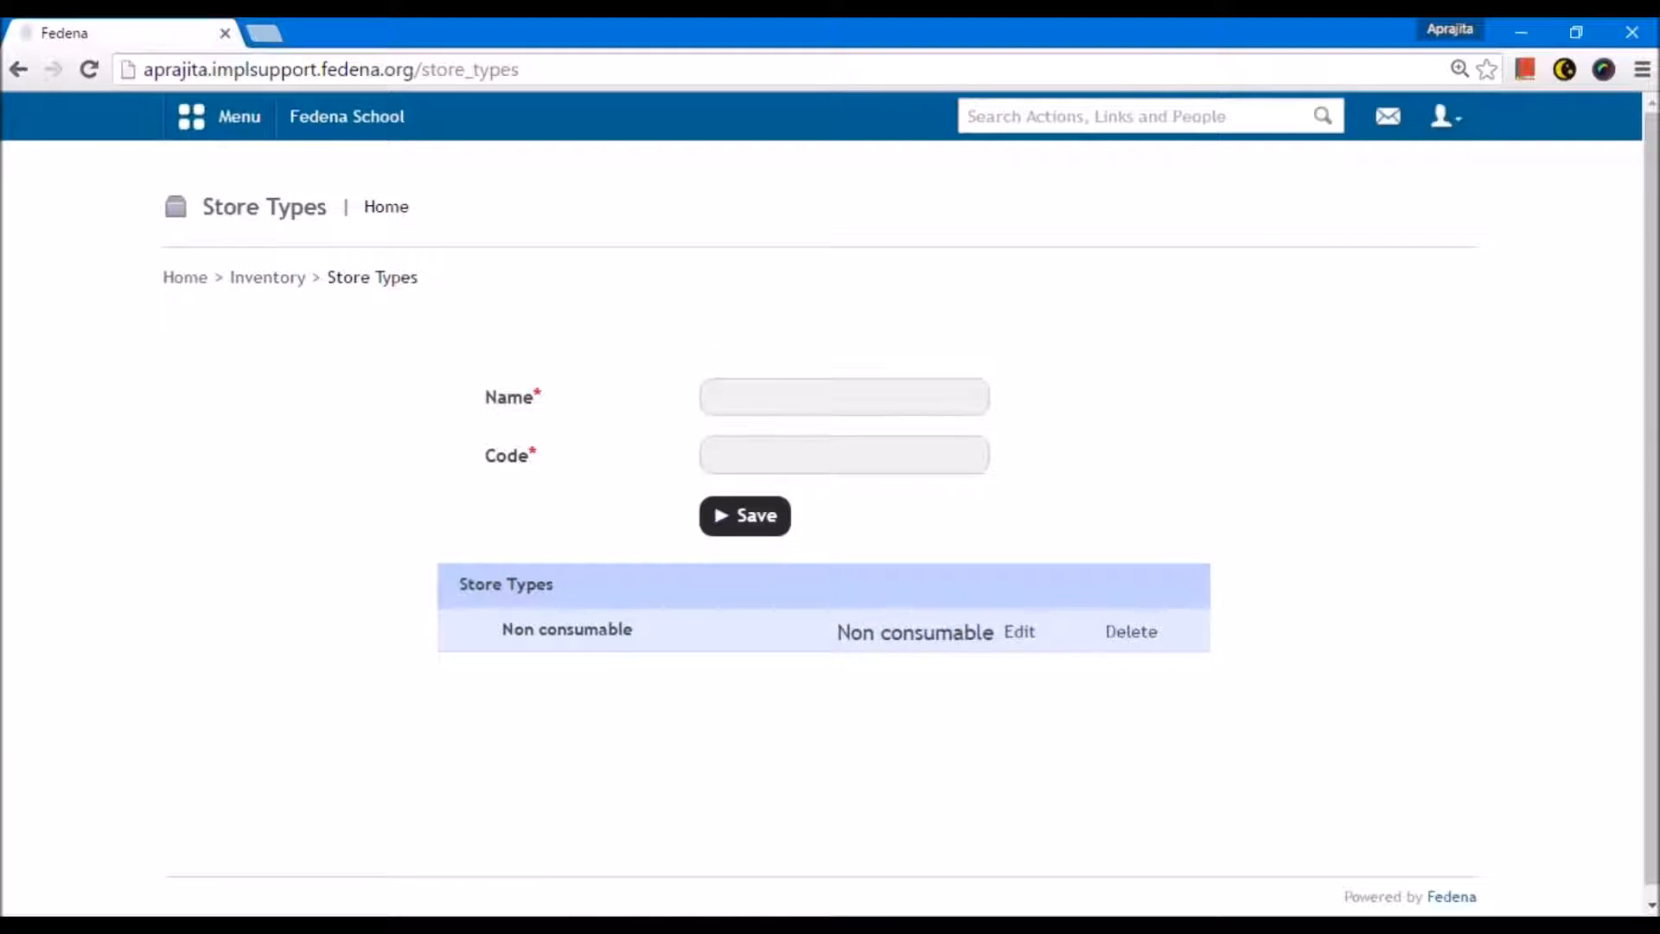
pyautogui.click(737, 393)
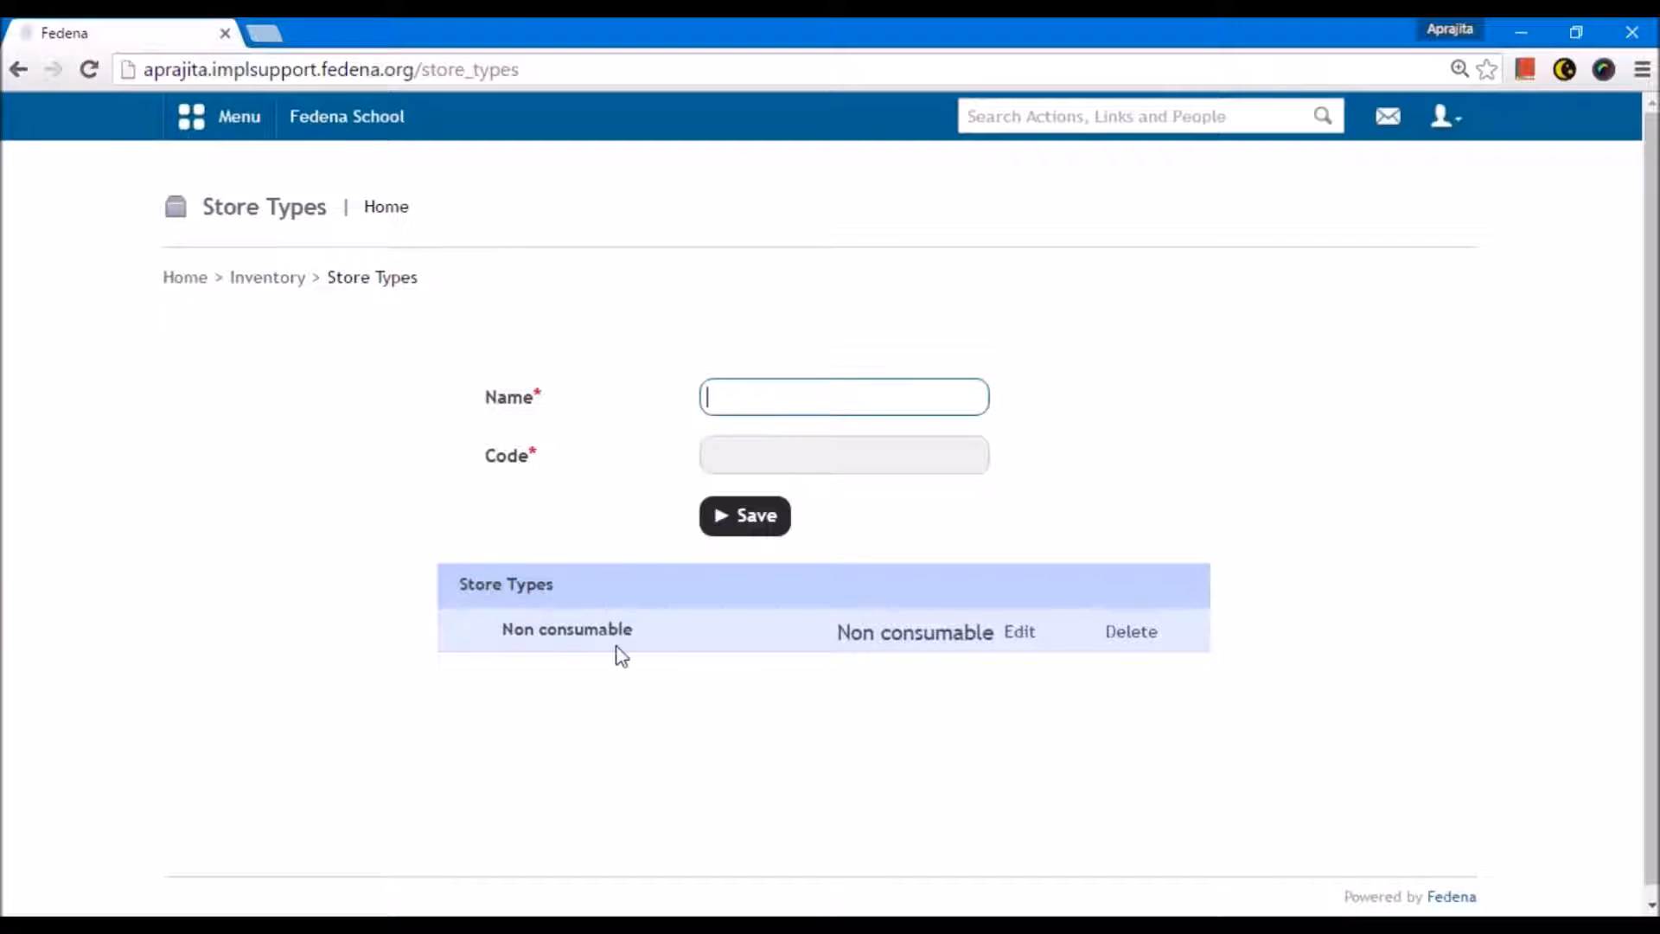
pyautogui.hotkey('alt', 'Left')
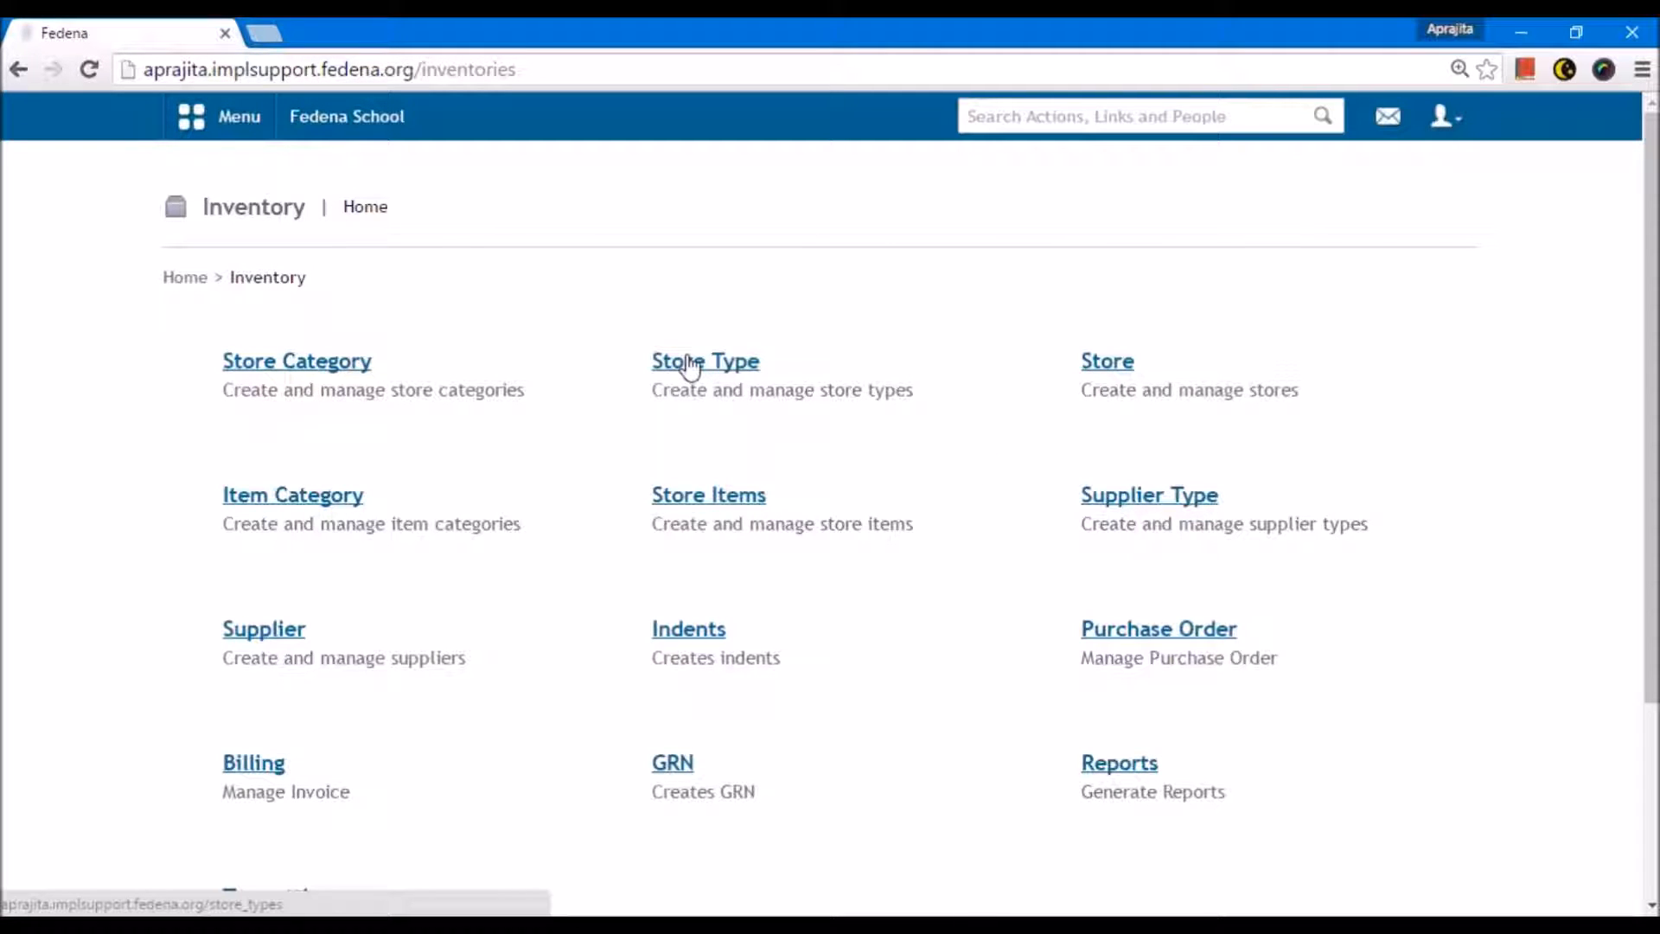
pyautogui.click(1122, 365)
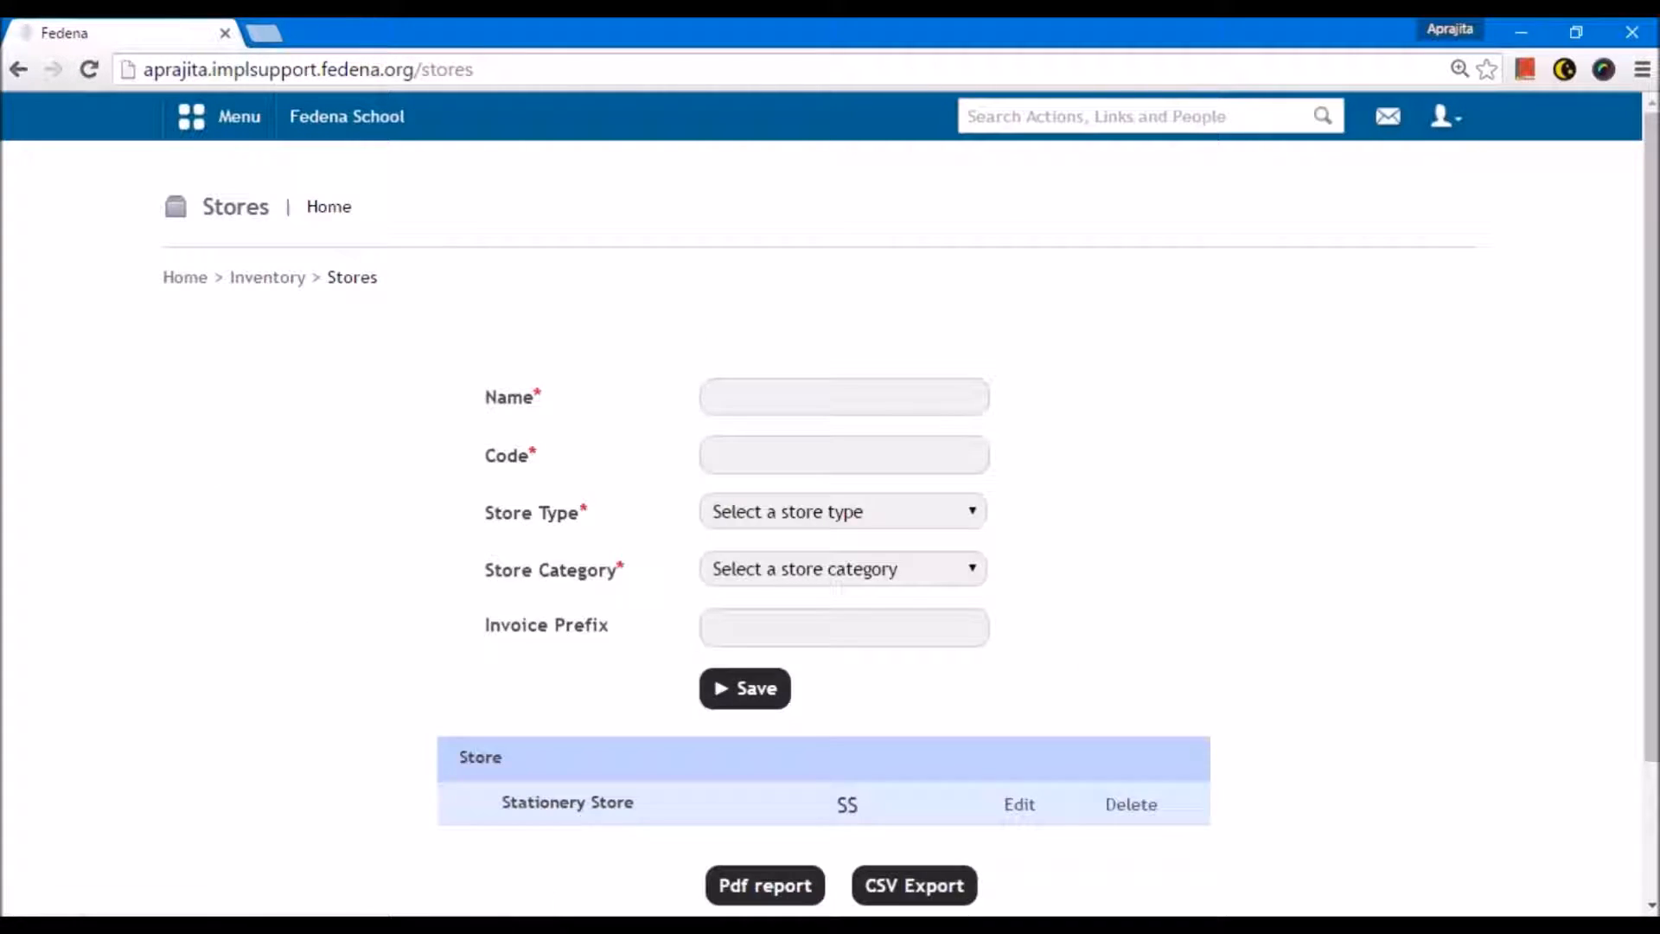
pyautogui.click(1020, 806)
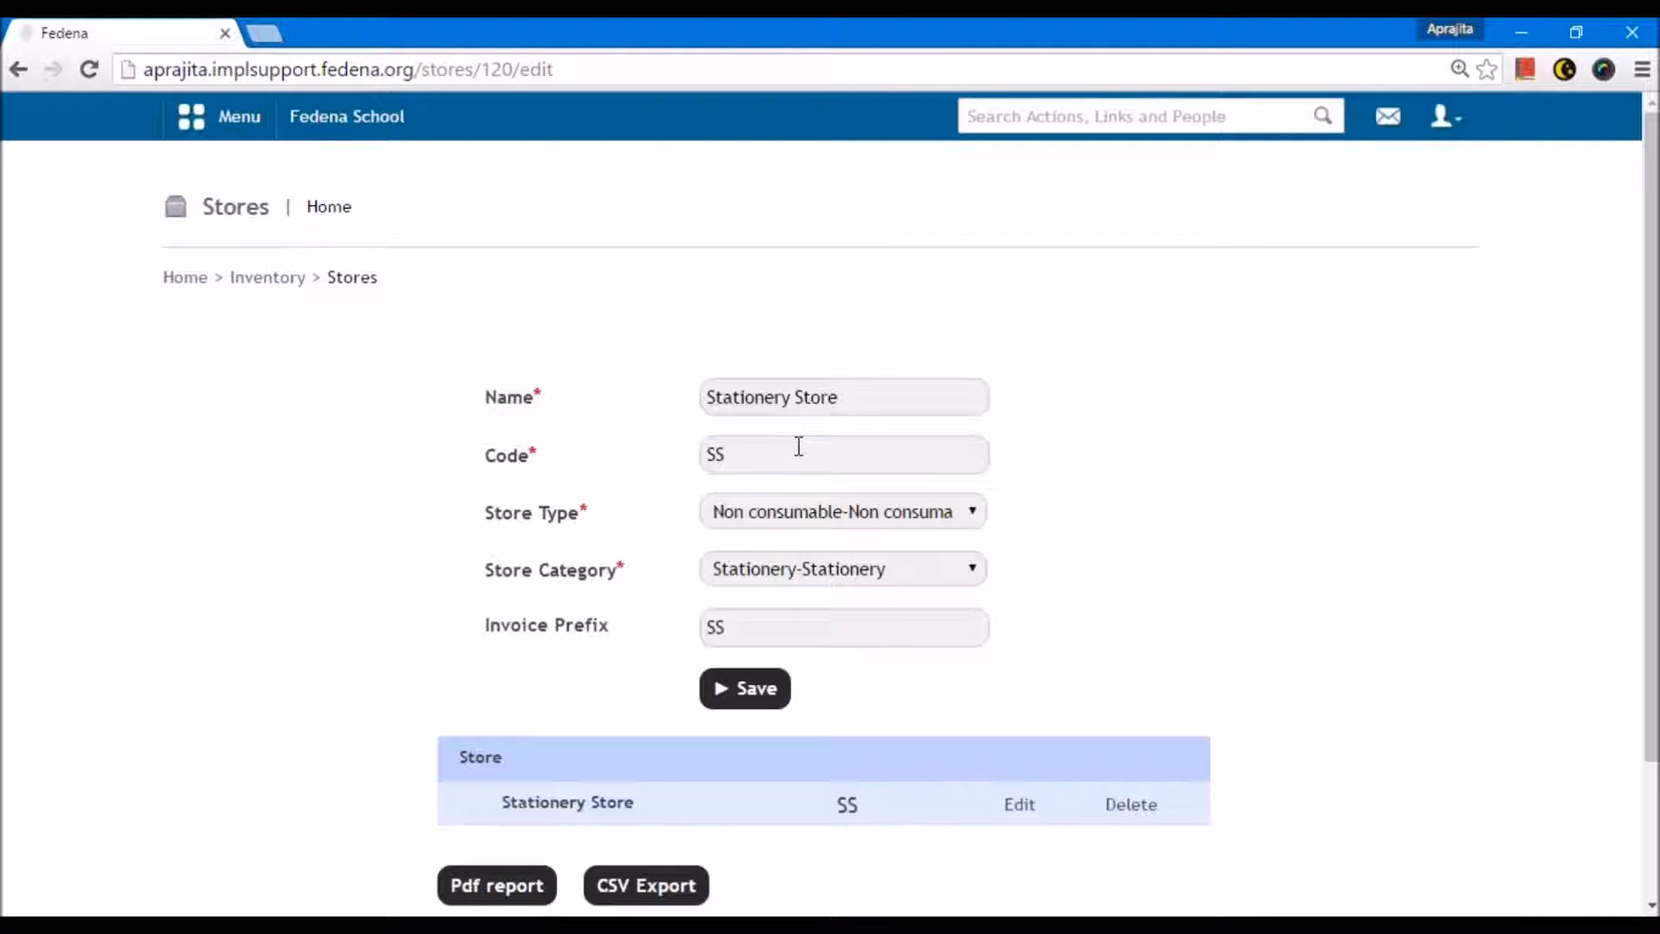
pyautogui.click(813, 518)
pyautogui.click(806, 537)
pyautogui.click(813, 571)
pyautogui.click(811, 596)
pyautogui.click(774, 624)
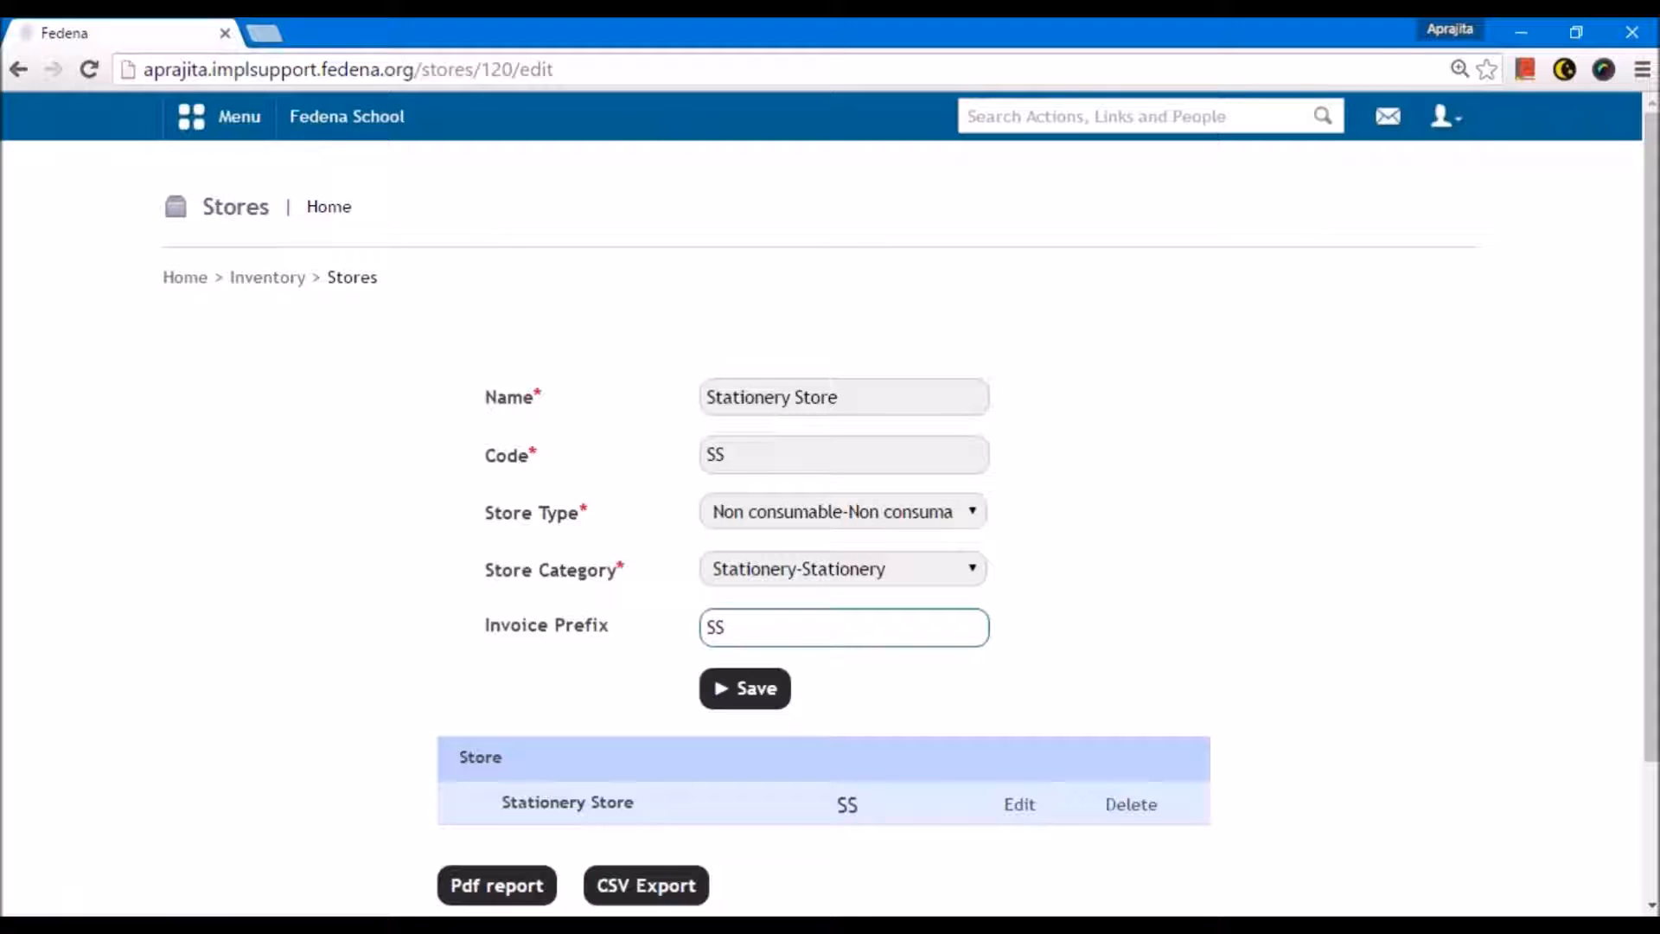
pyautogui.click(275, 280)
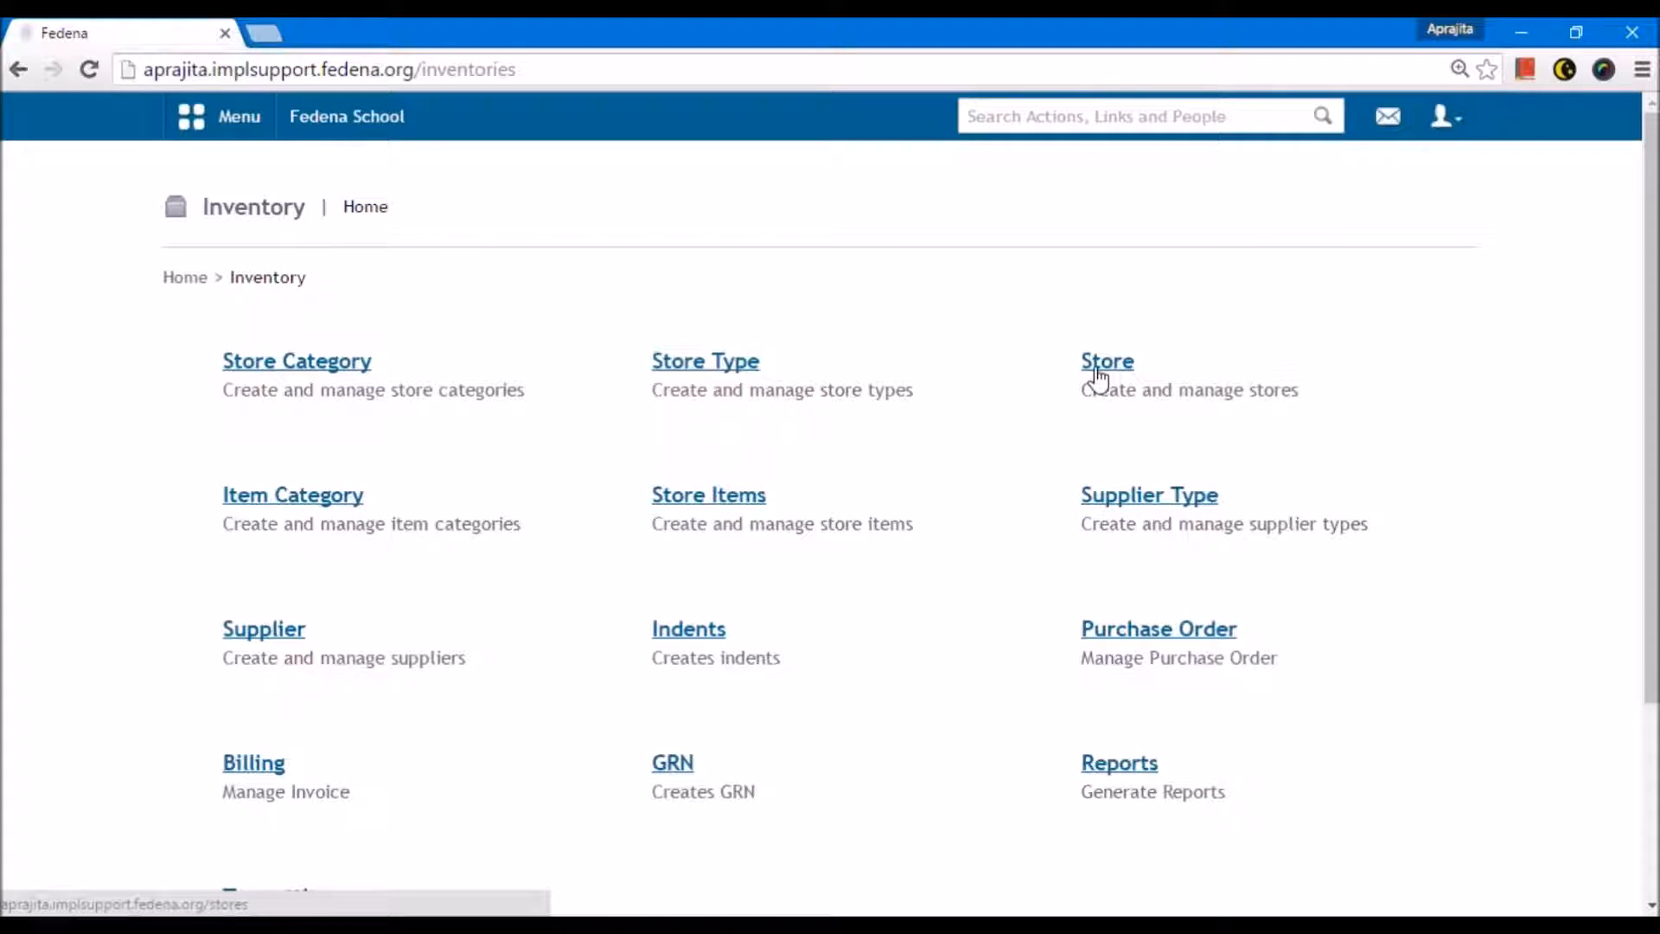
pyautogui.click(334, 504)
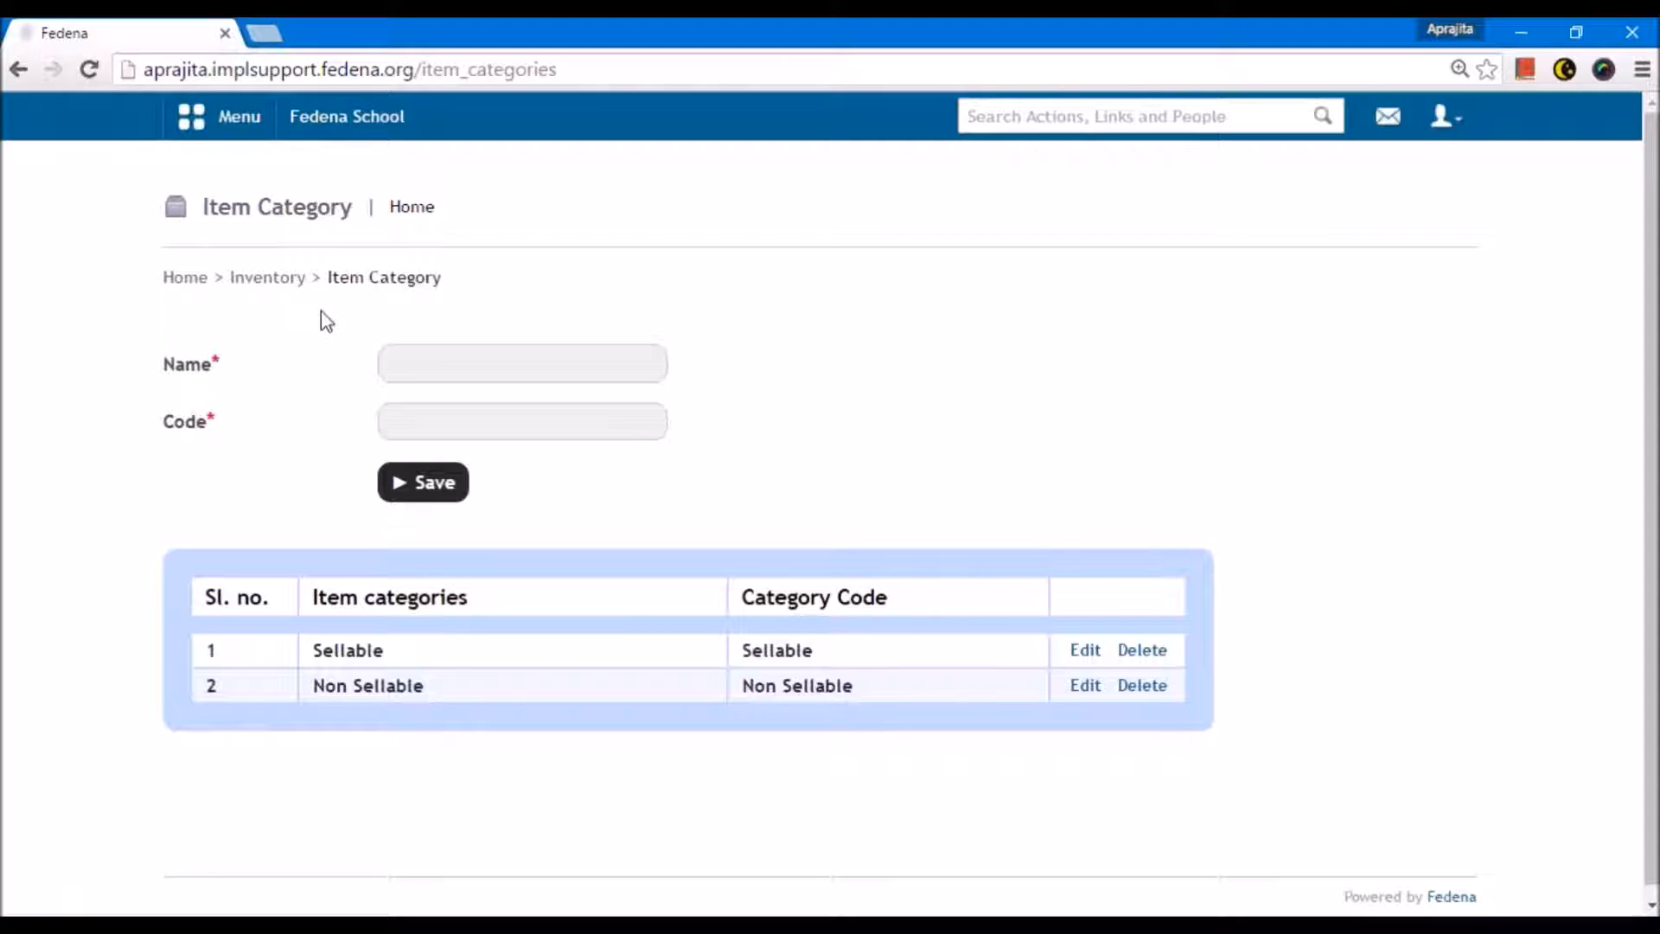
pyautogui.click(268, 279)
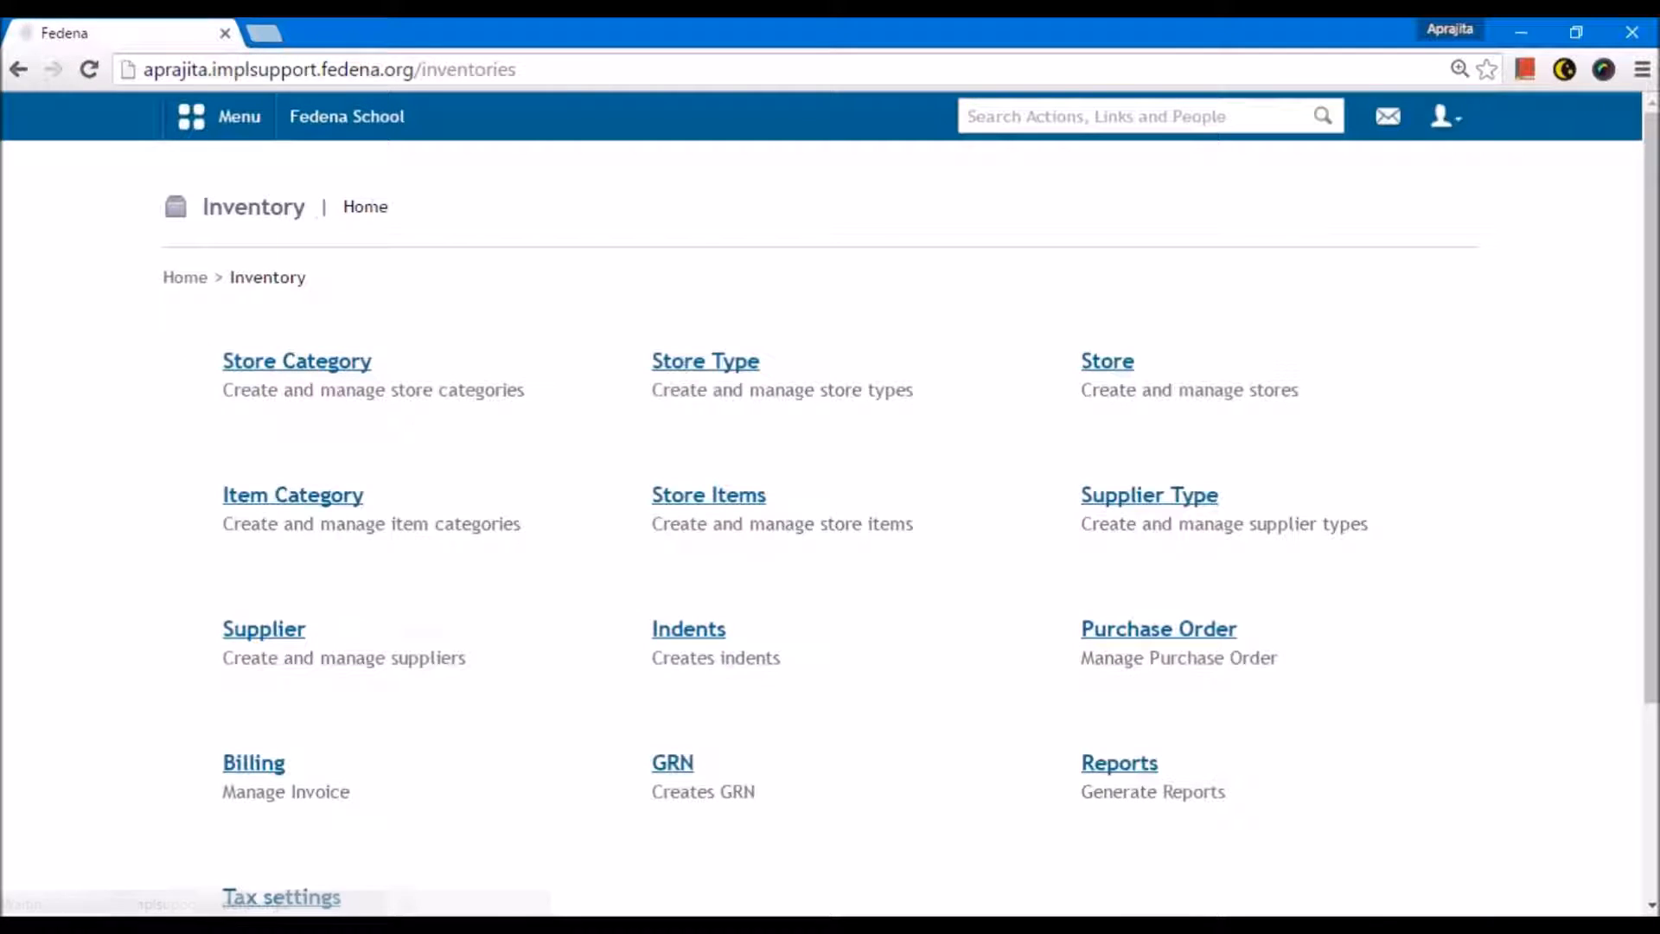
# Step: Start a new store item named Eraser, reusing 'Eraser' as its item code
pyautogui.click(731, 498)
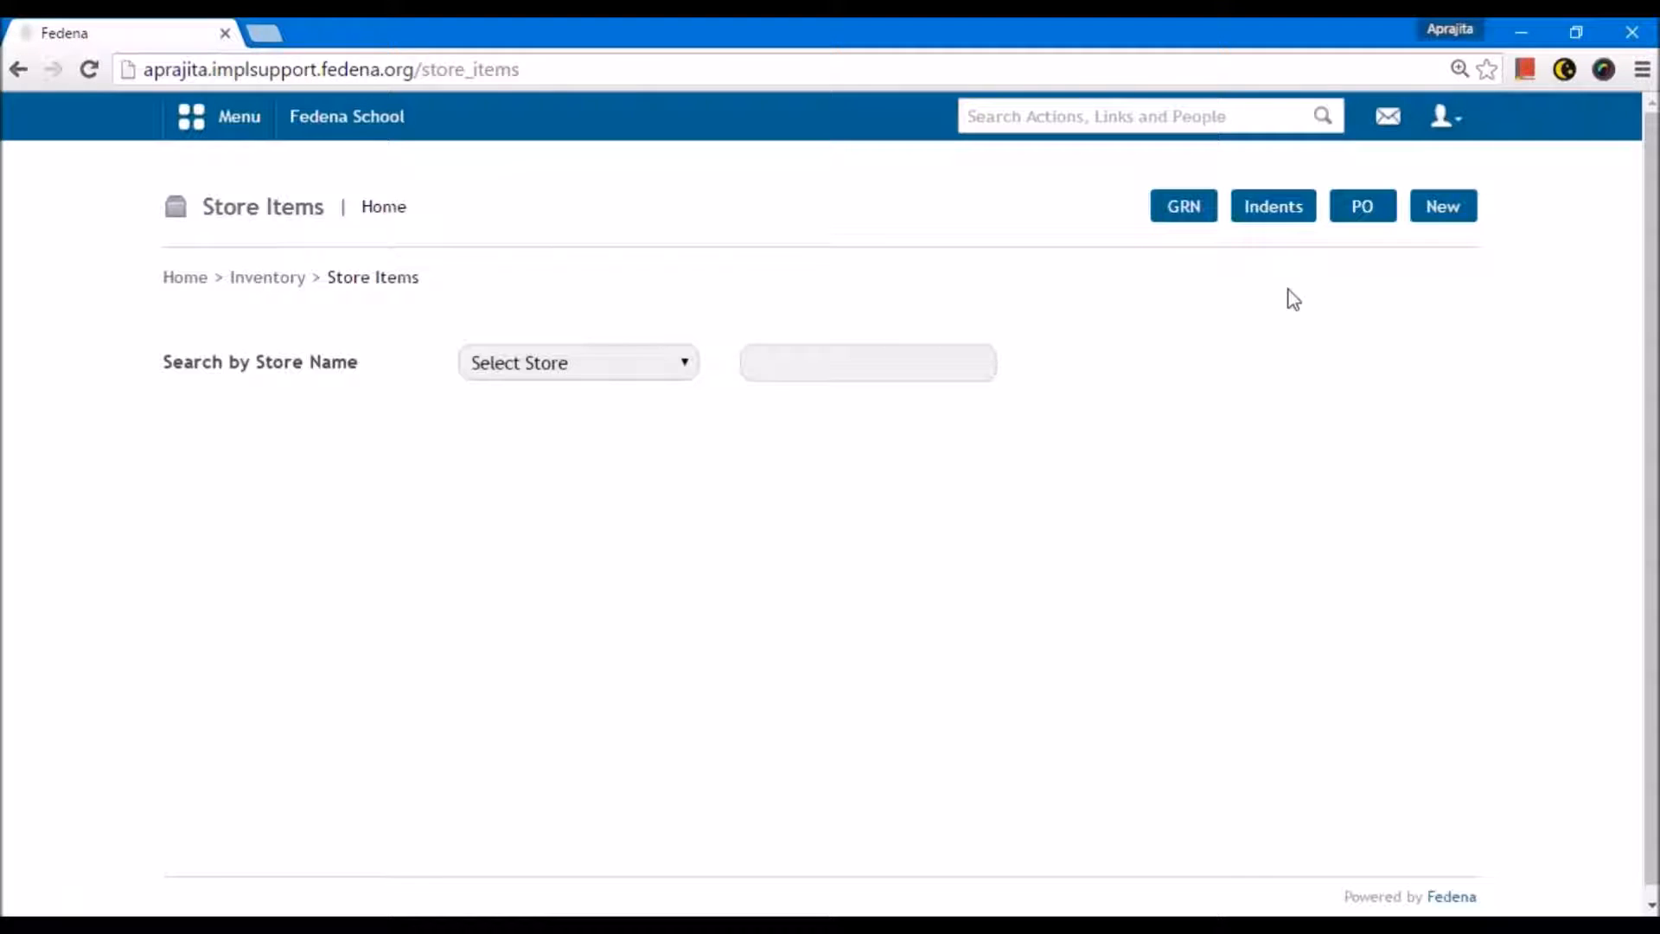
pyautogui.click(1441, 210)
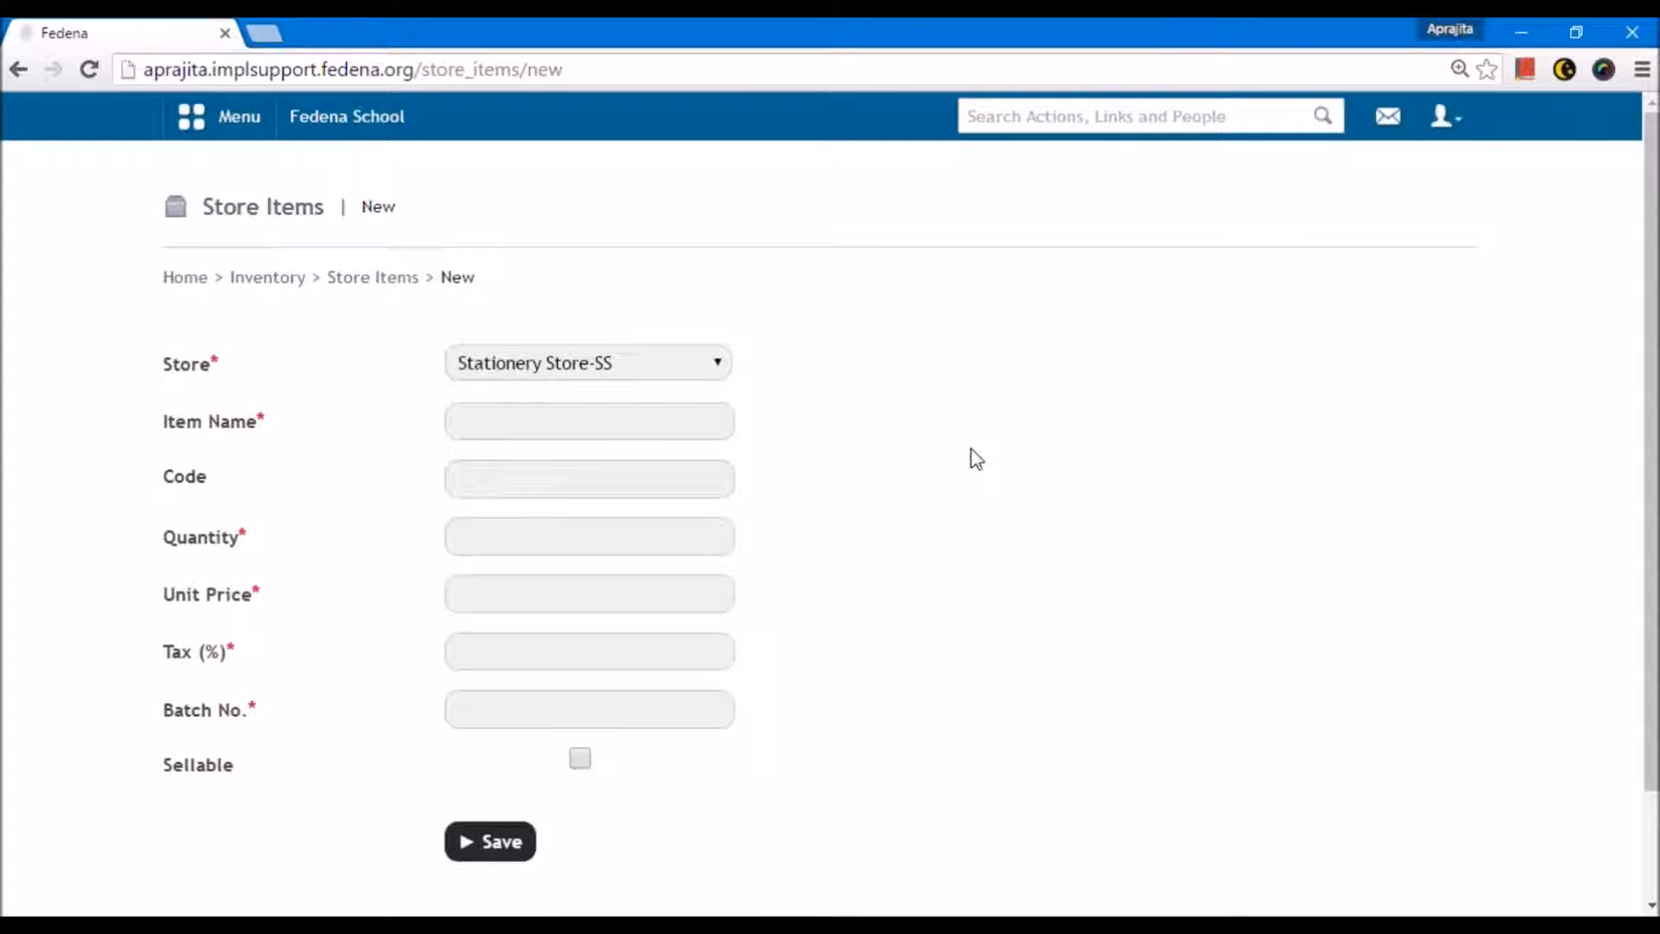
pyautogui.click(583, 439)
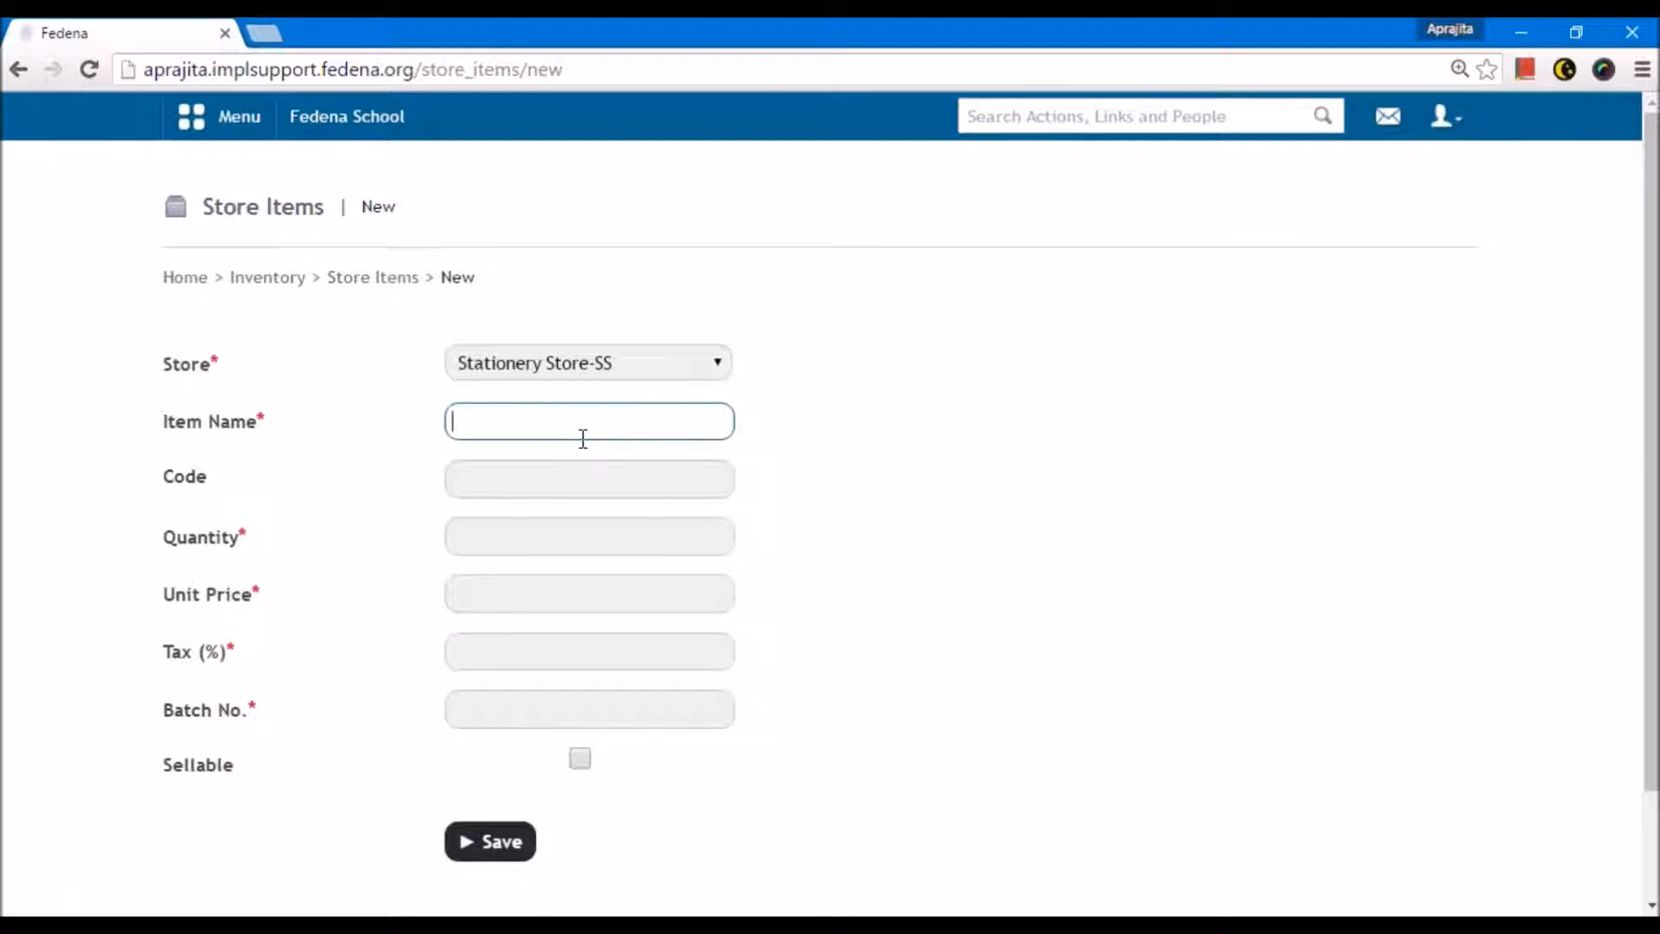
pyautogui.write('Eraser')
pyautogui.click(536, 508)
pyautogui.click(531, 481)
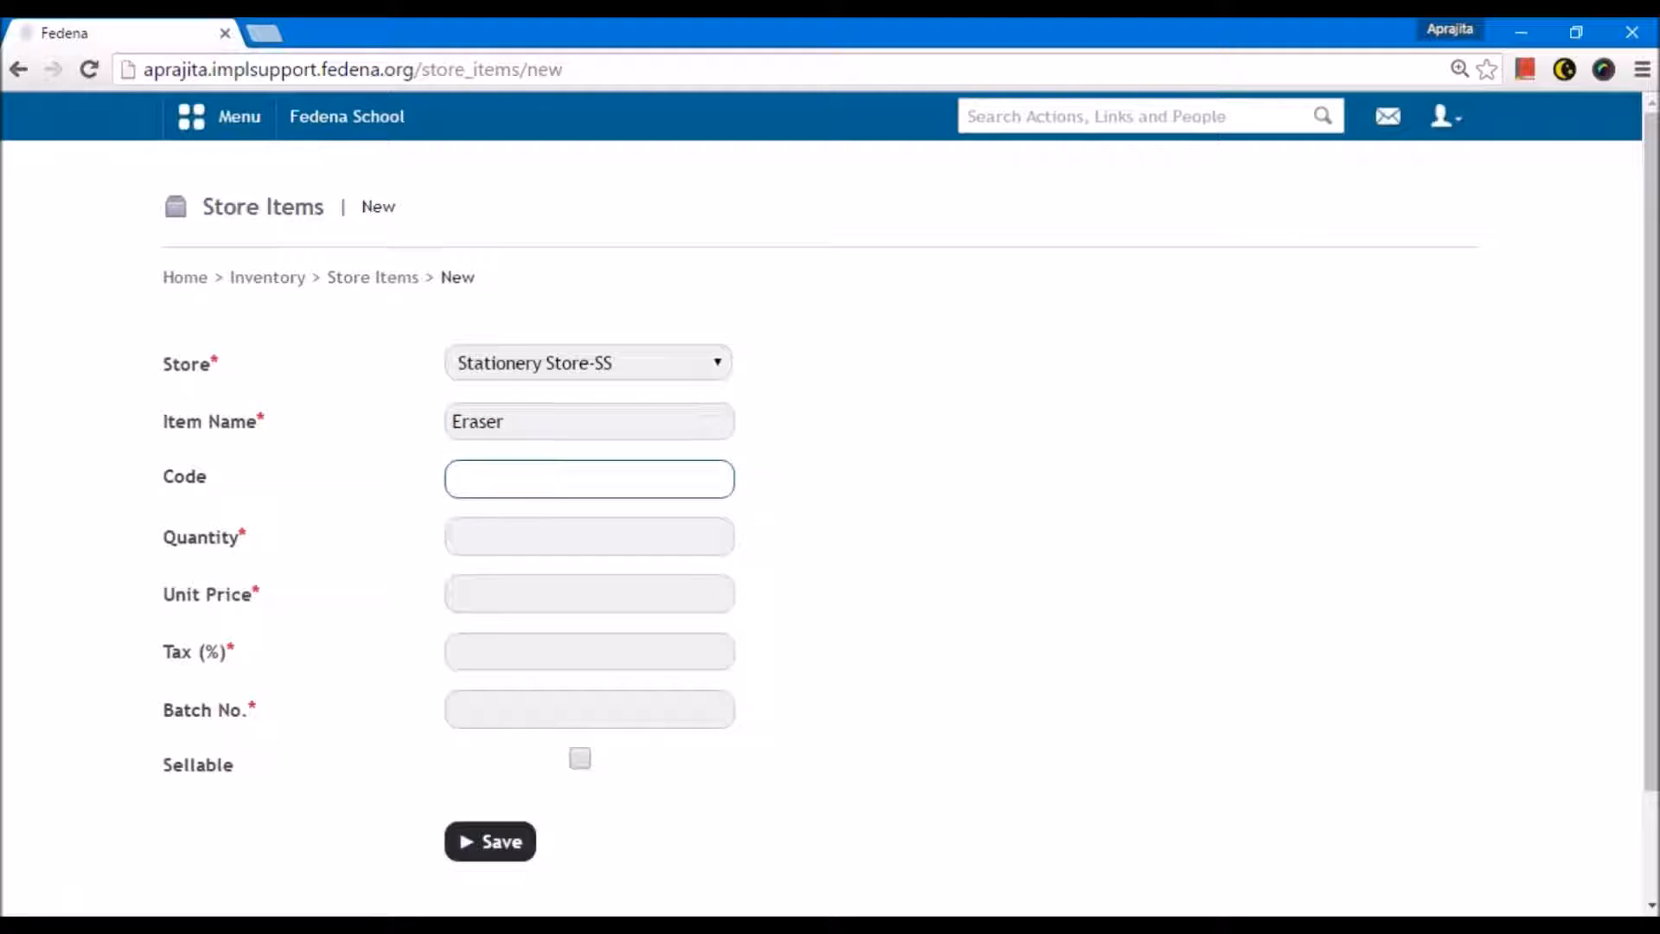
pyautogui.moveTo(508, 422); pyautogui.dragTo(437, 439)
pyautogui.hotkey('ctrl', 'c')
pyautogui.click(463, 471)
pyautogui.hotkey('ctrl', 'v')
# Step: Enter quantity 30, unit price 3, tax 1% and batch number B101 for Eraser
pyautogui.click(482, 541)
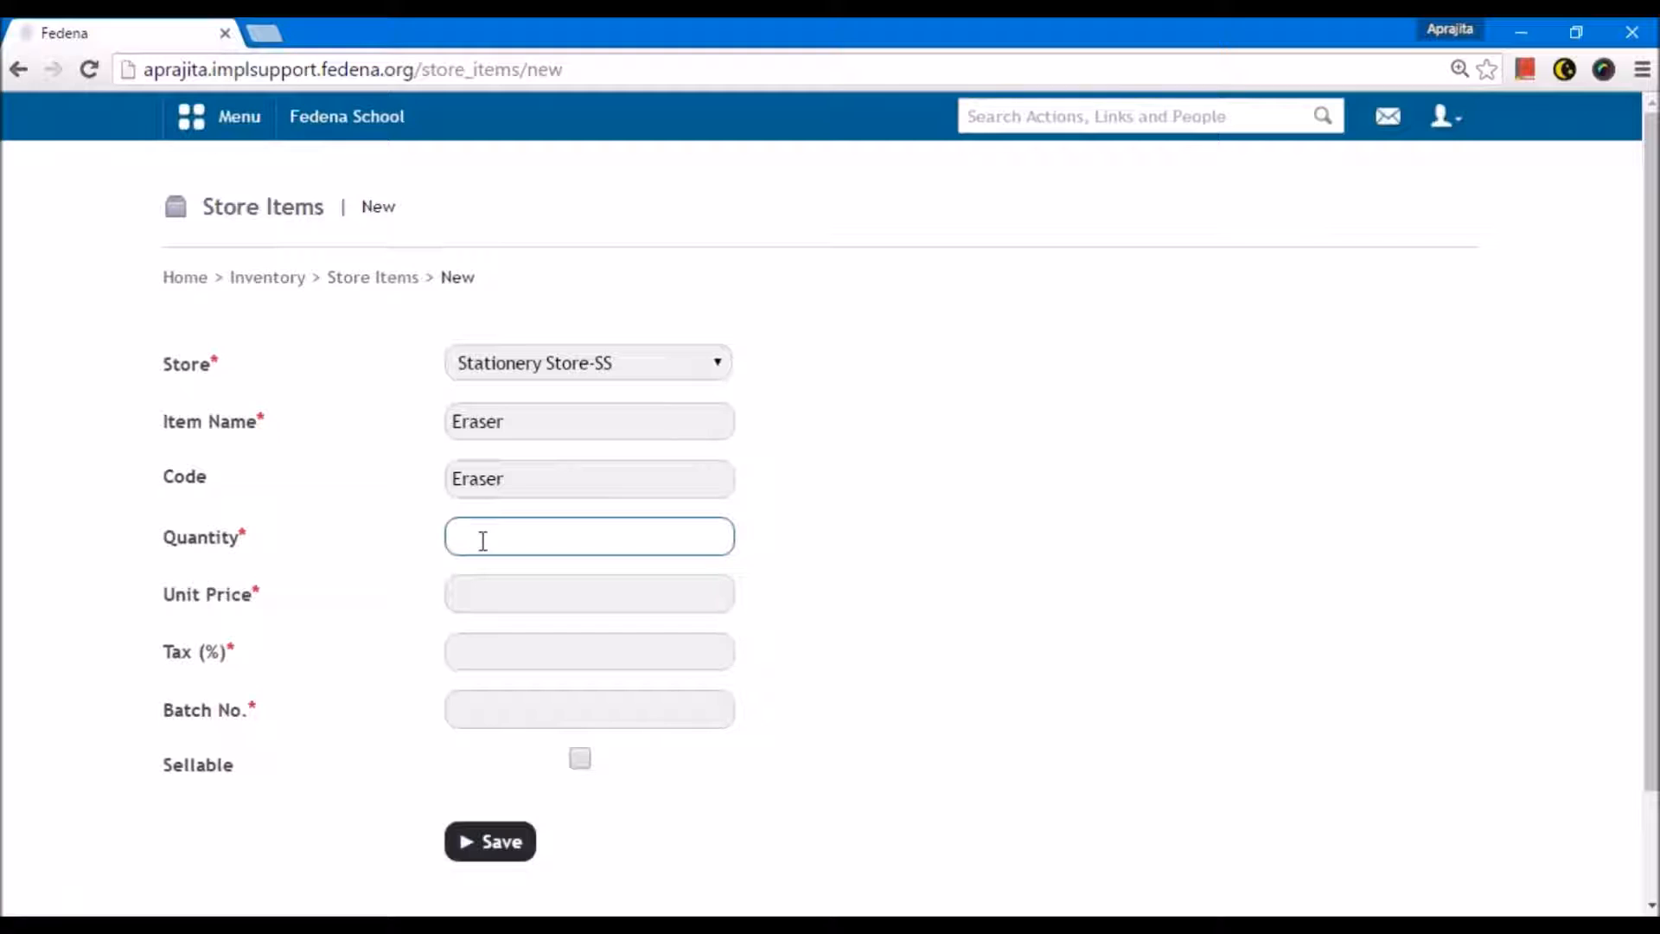
pyautogui.write('30')
pyautogui.press('Tab')
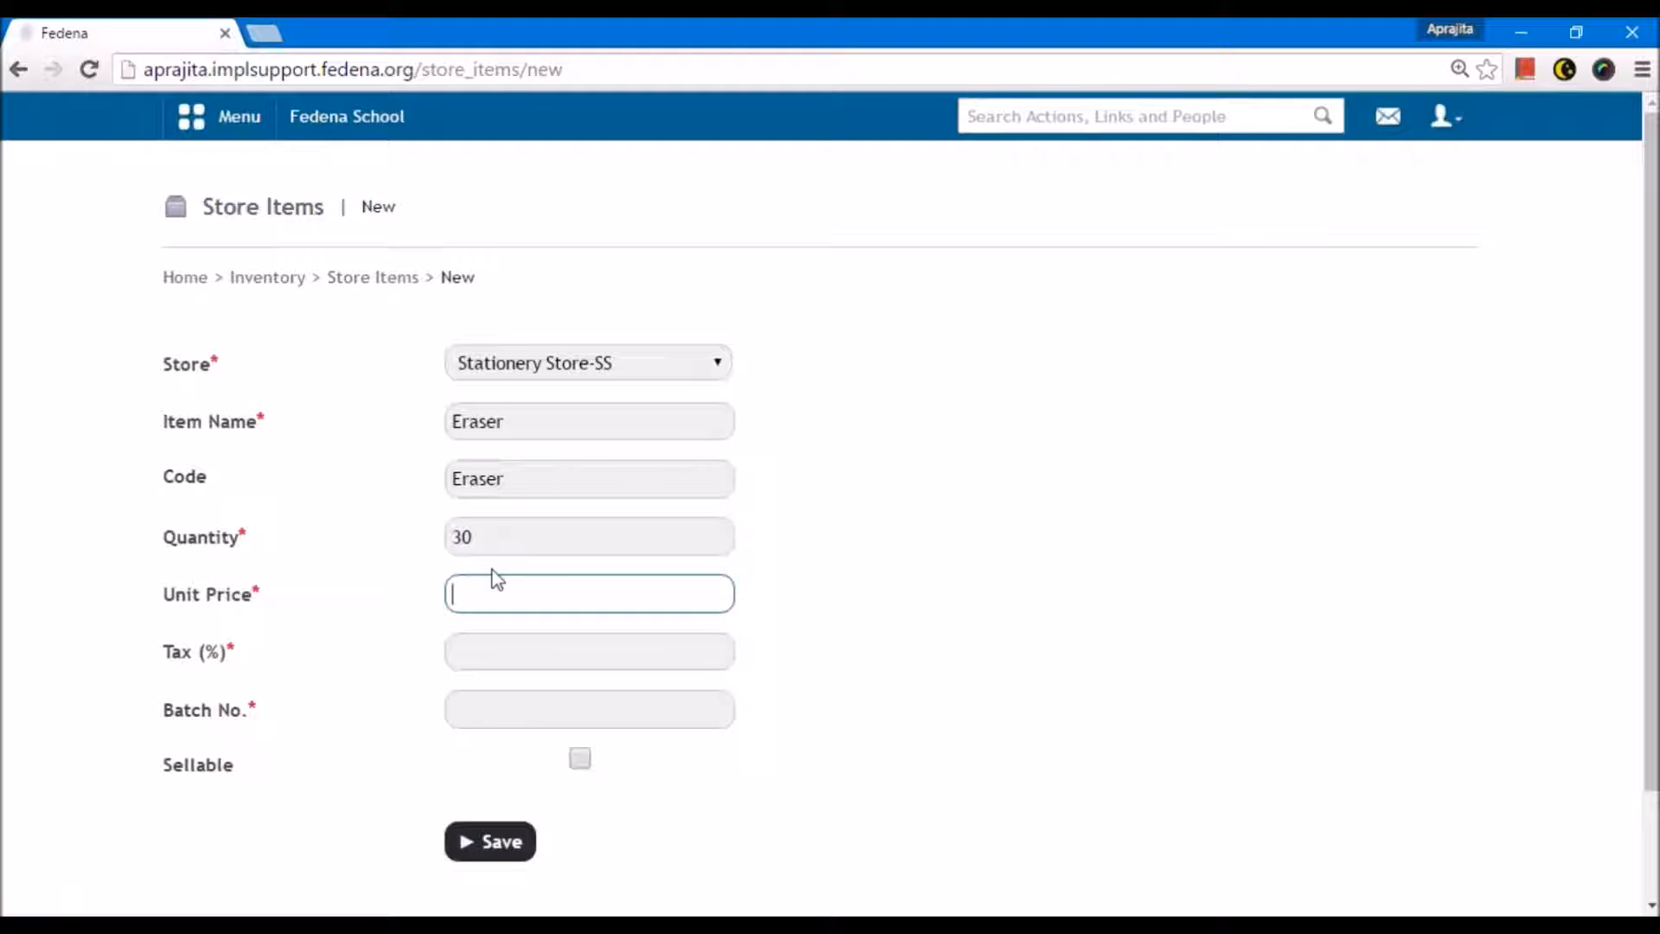
pyautogui.write('3')
pyautogui.click(461, 654)
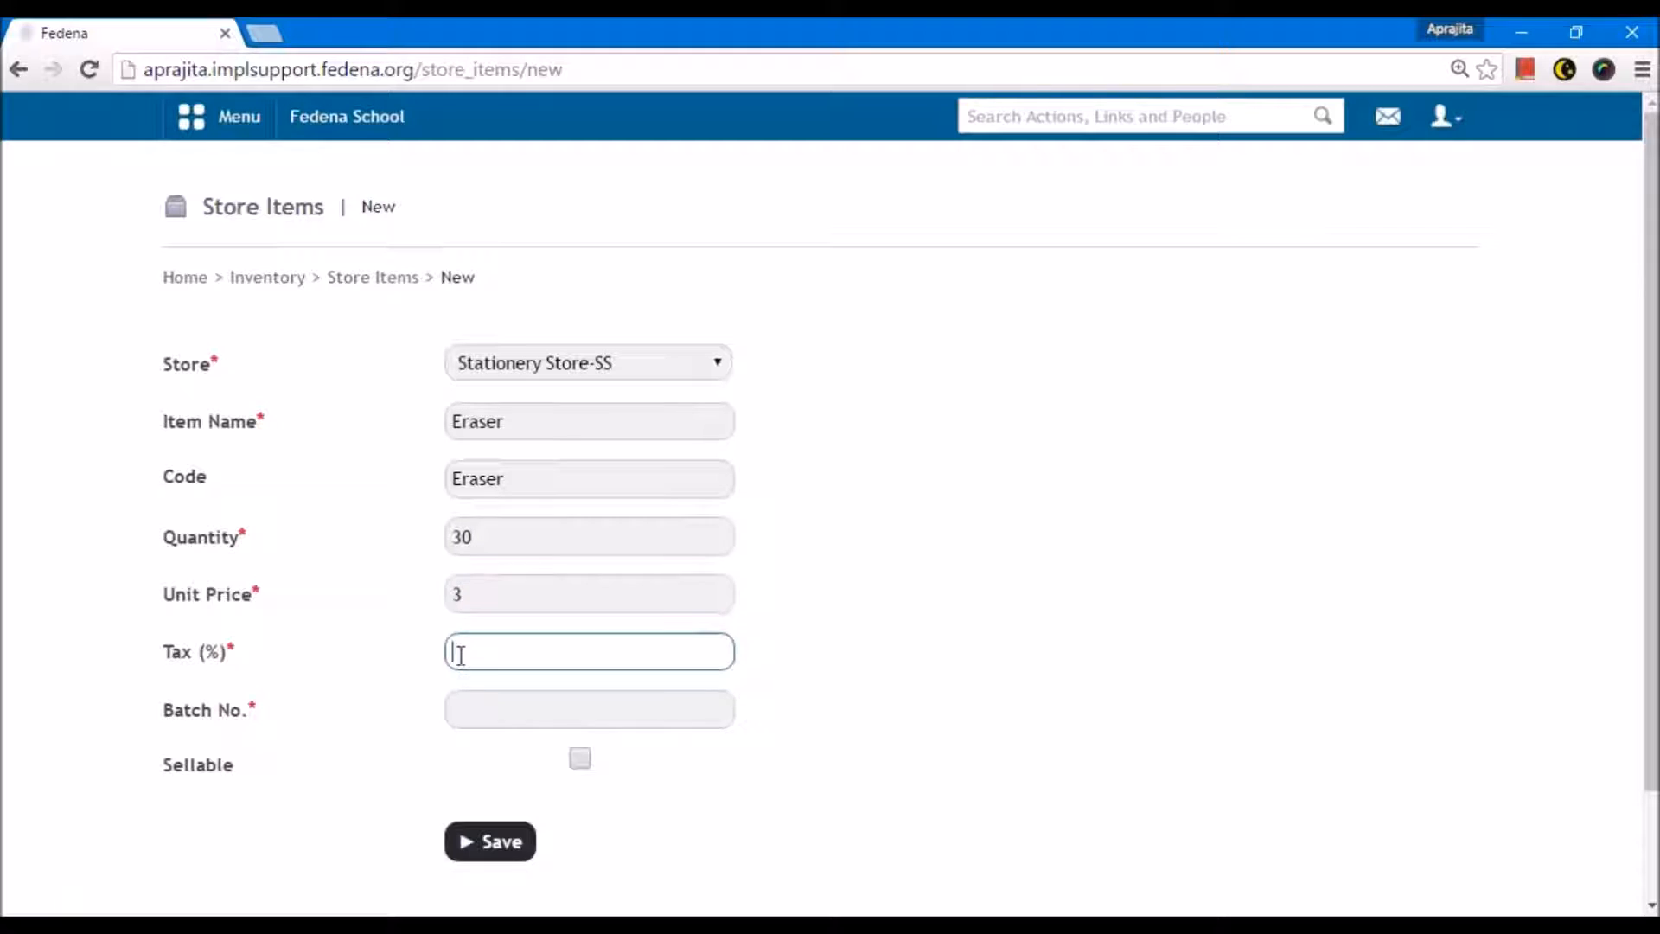
pyautogui.write('1')
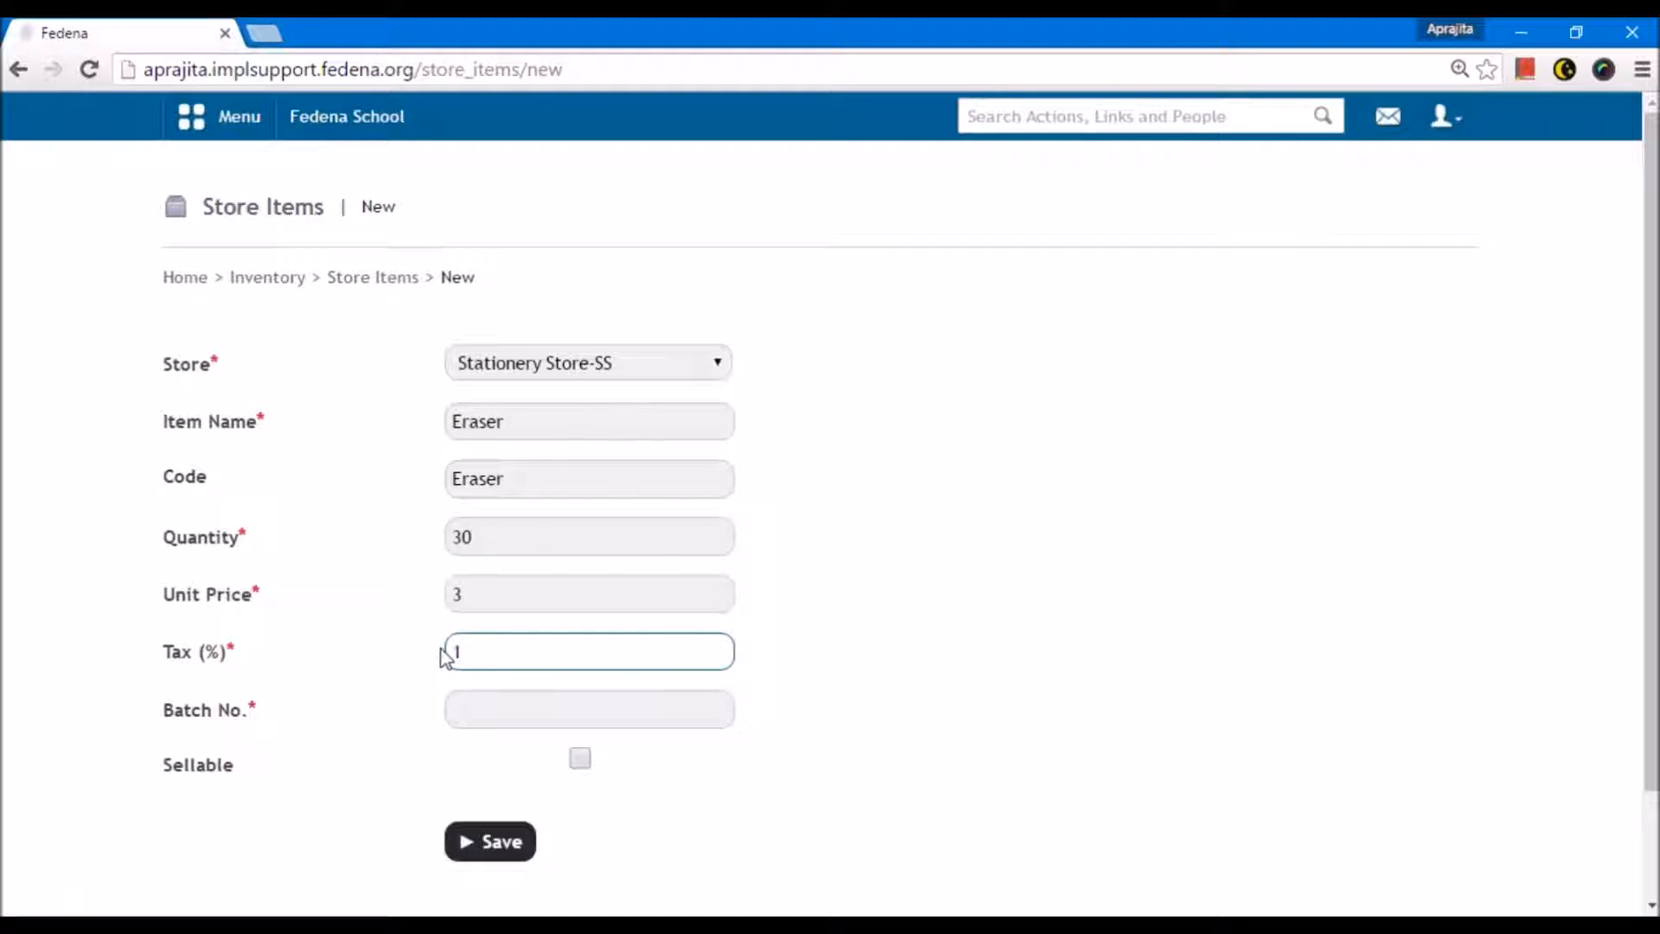
pyautogui.press('Tab')
pyautogui.write('B101')
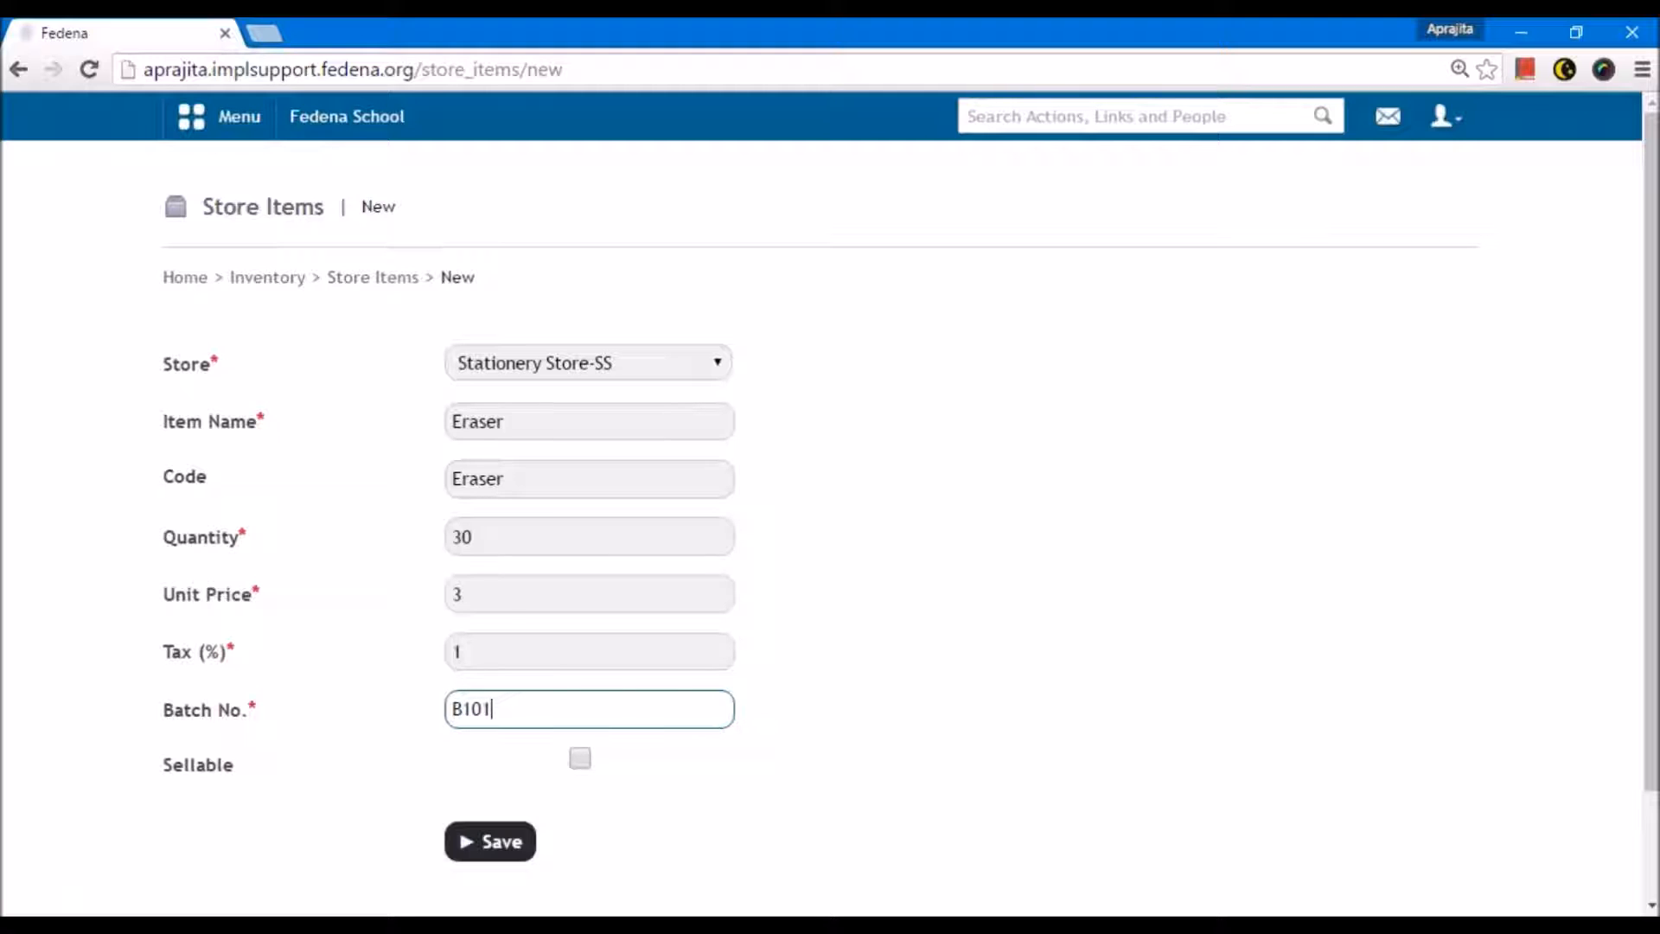
pyautogui.click(499, 651)
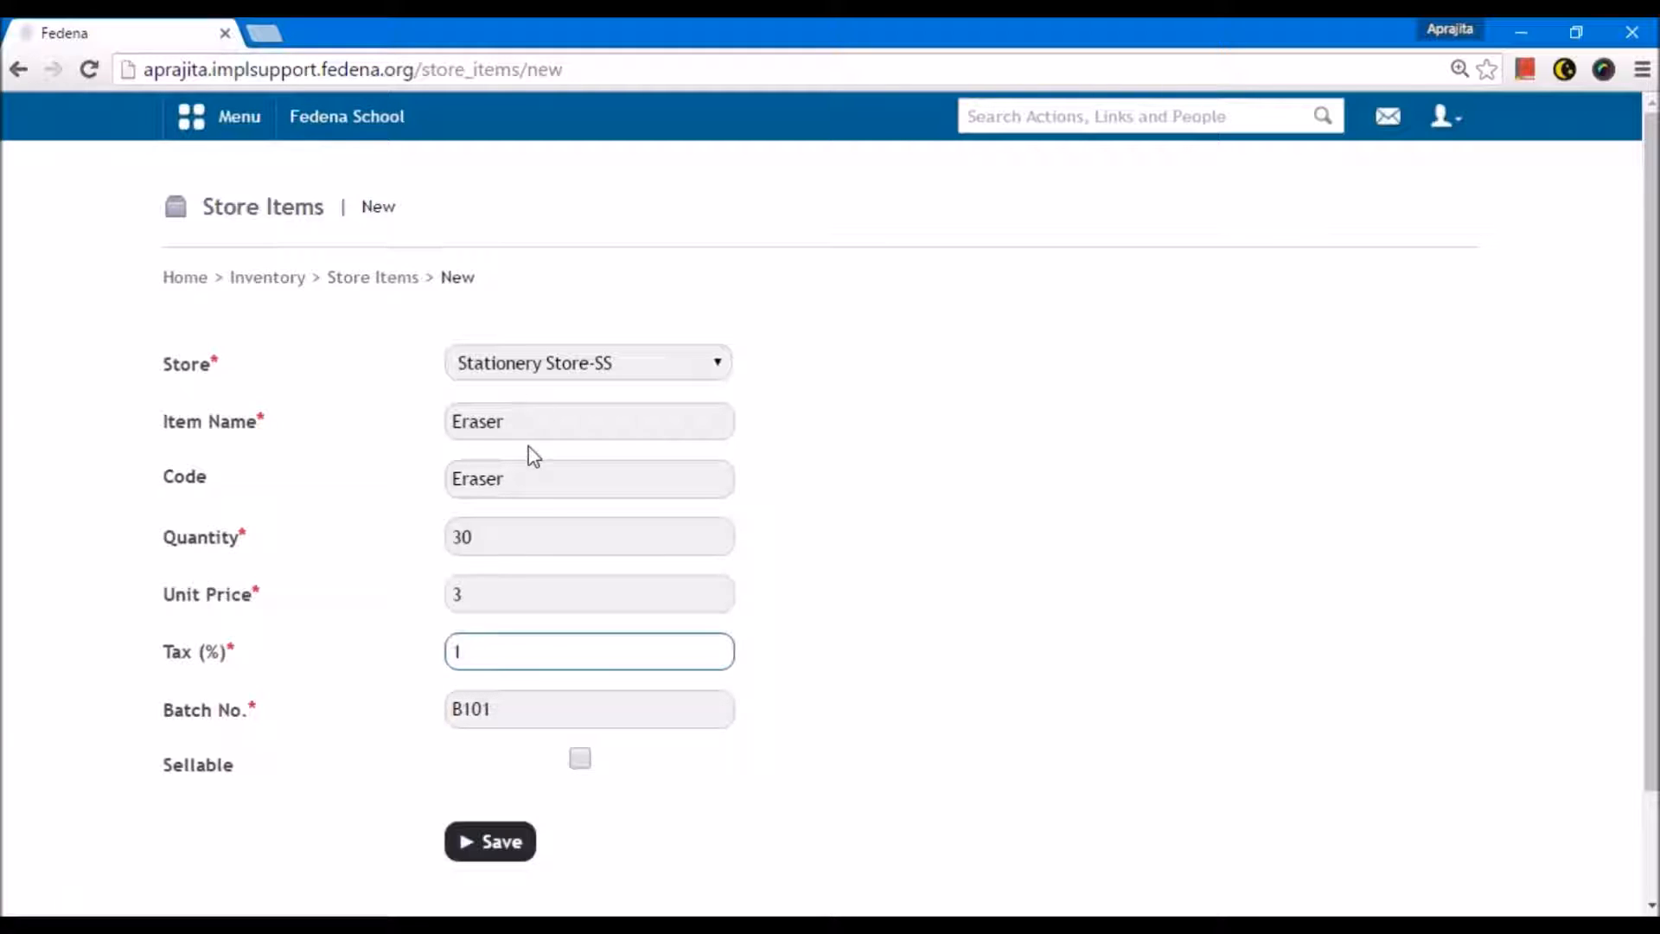
# Step: Mark Eraser as sellable with category Sellable and save the item
pyautogui.click(580, 759)
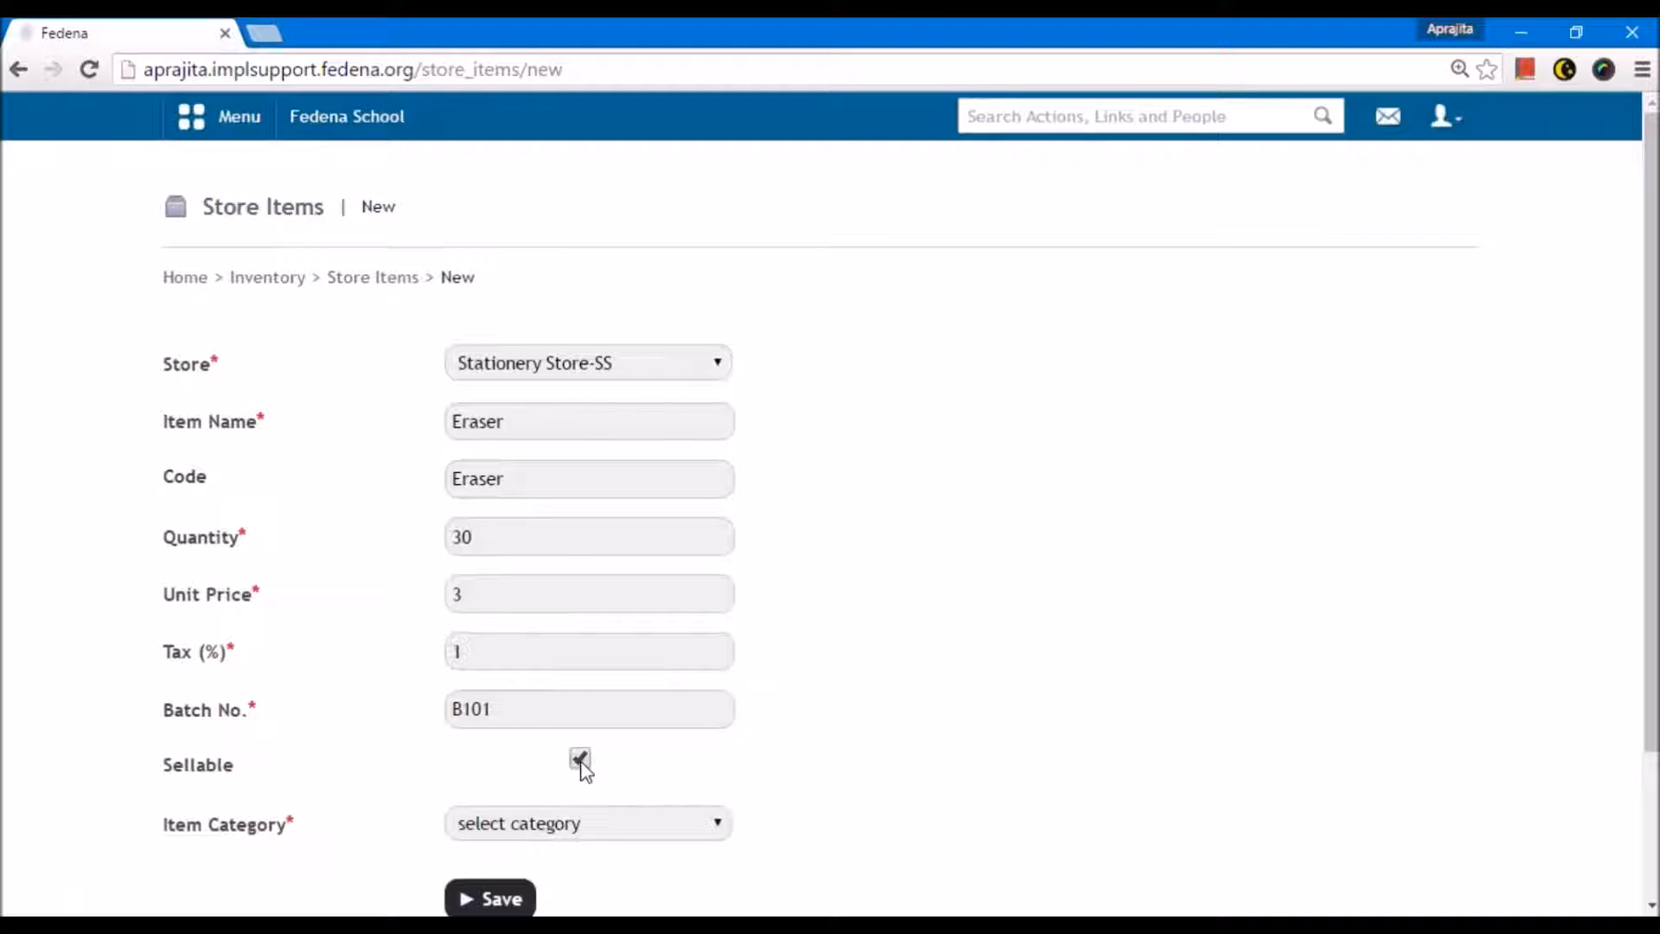
pyautogui.scroll(-2, 578, 772)
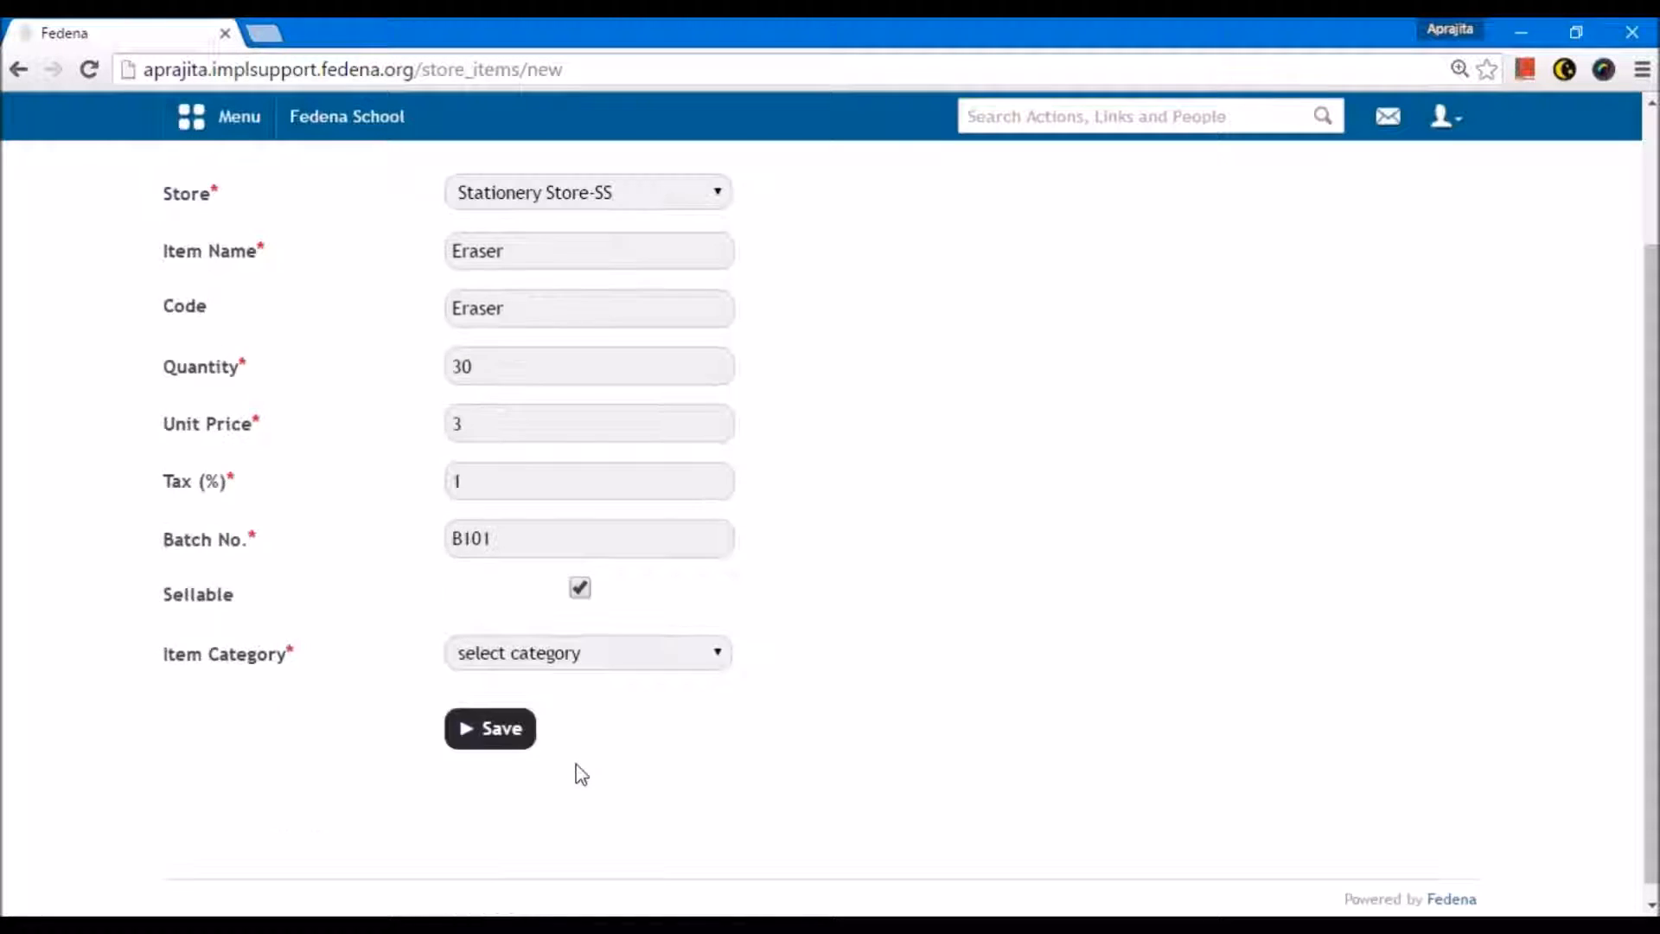
pyautogui.click(511, 640)
pyautogui.click(495, 692)
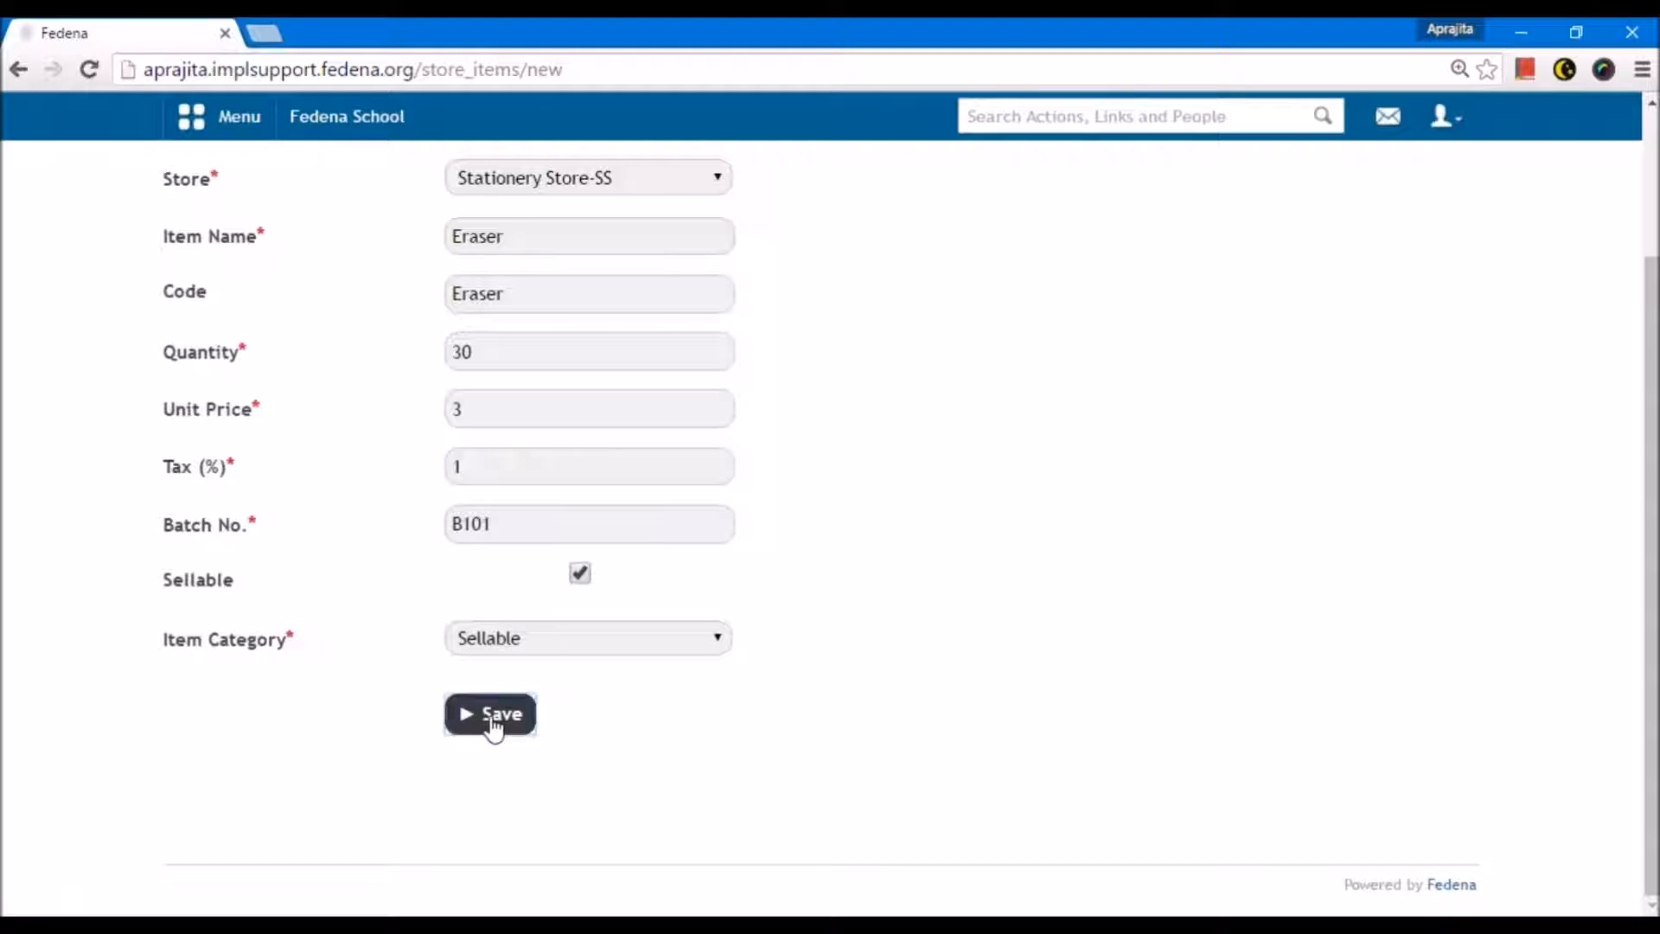
pyautogui.click(489, 724)
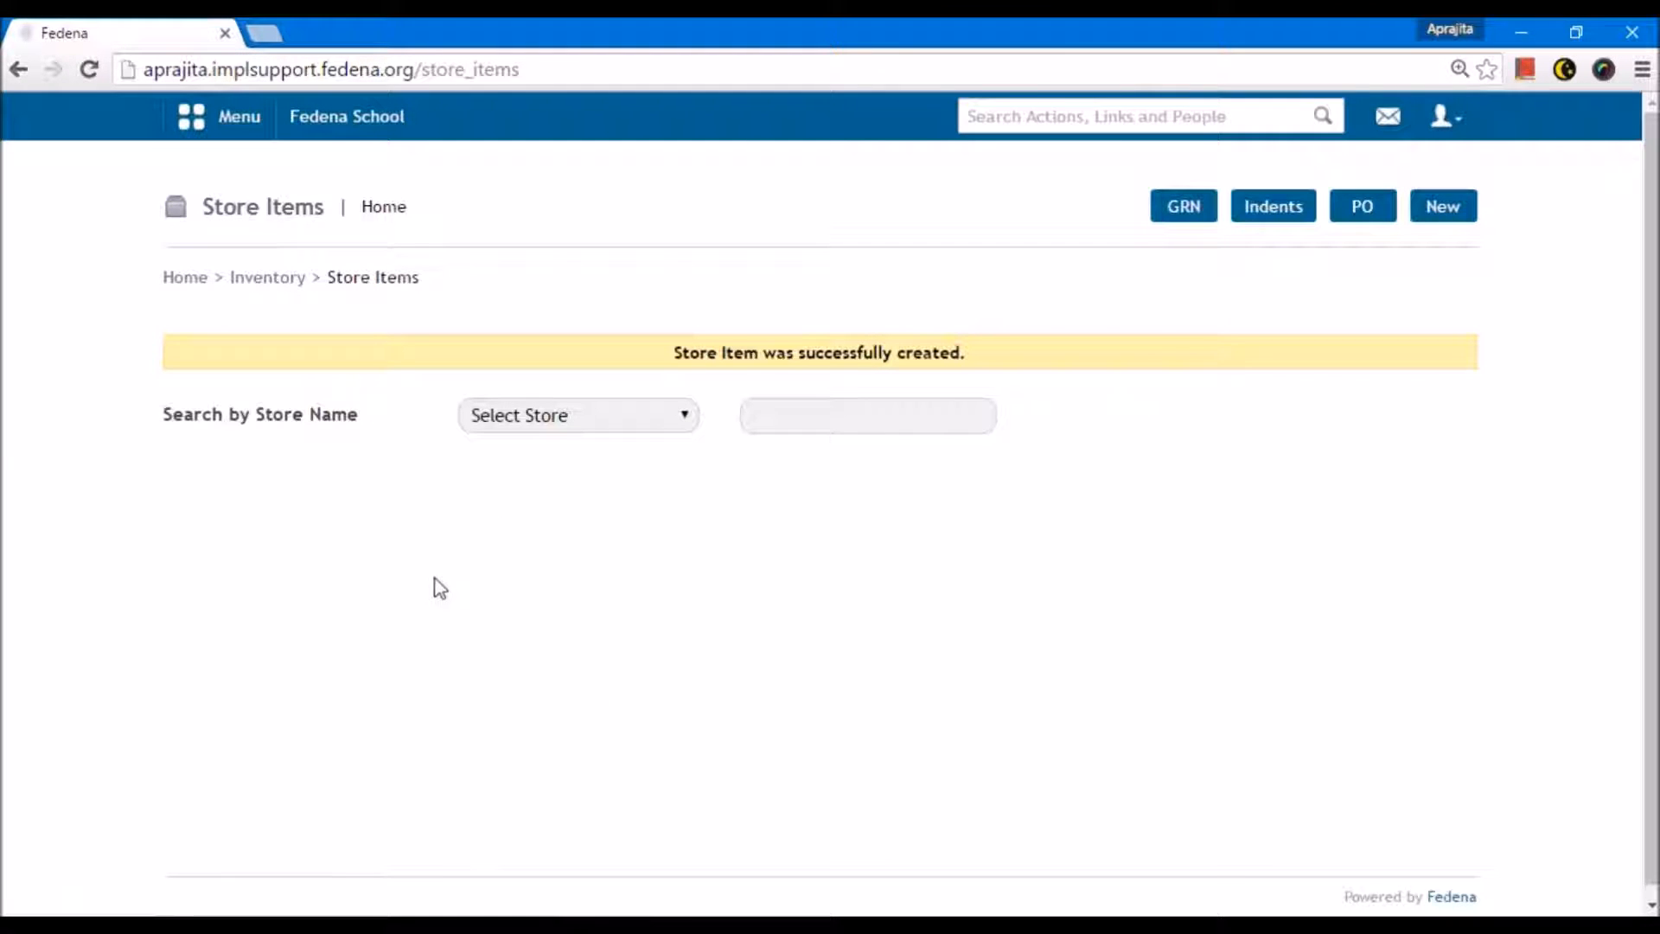
# Step: Start a new store item named Dusters, using 'Dusters' as its item code
pyautogui.click(1437, 217)
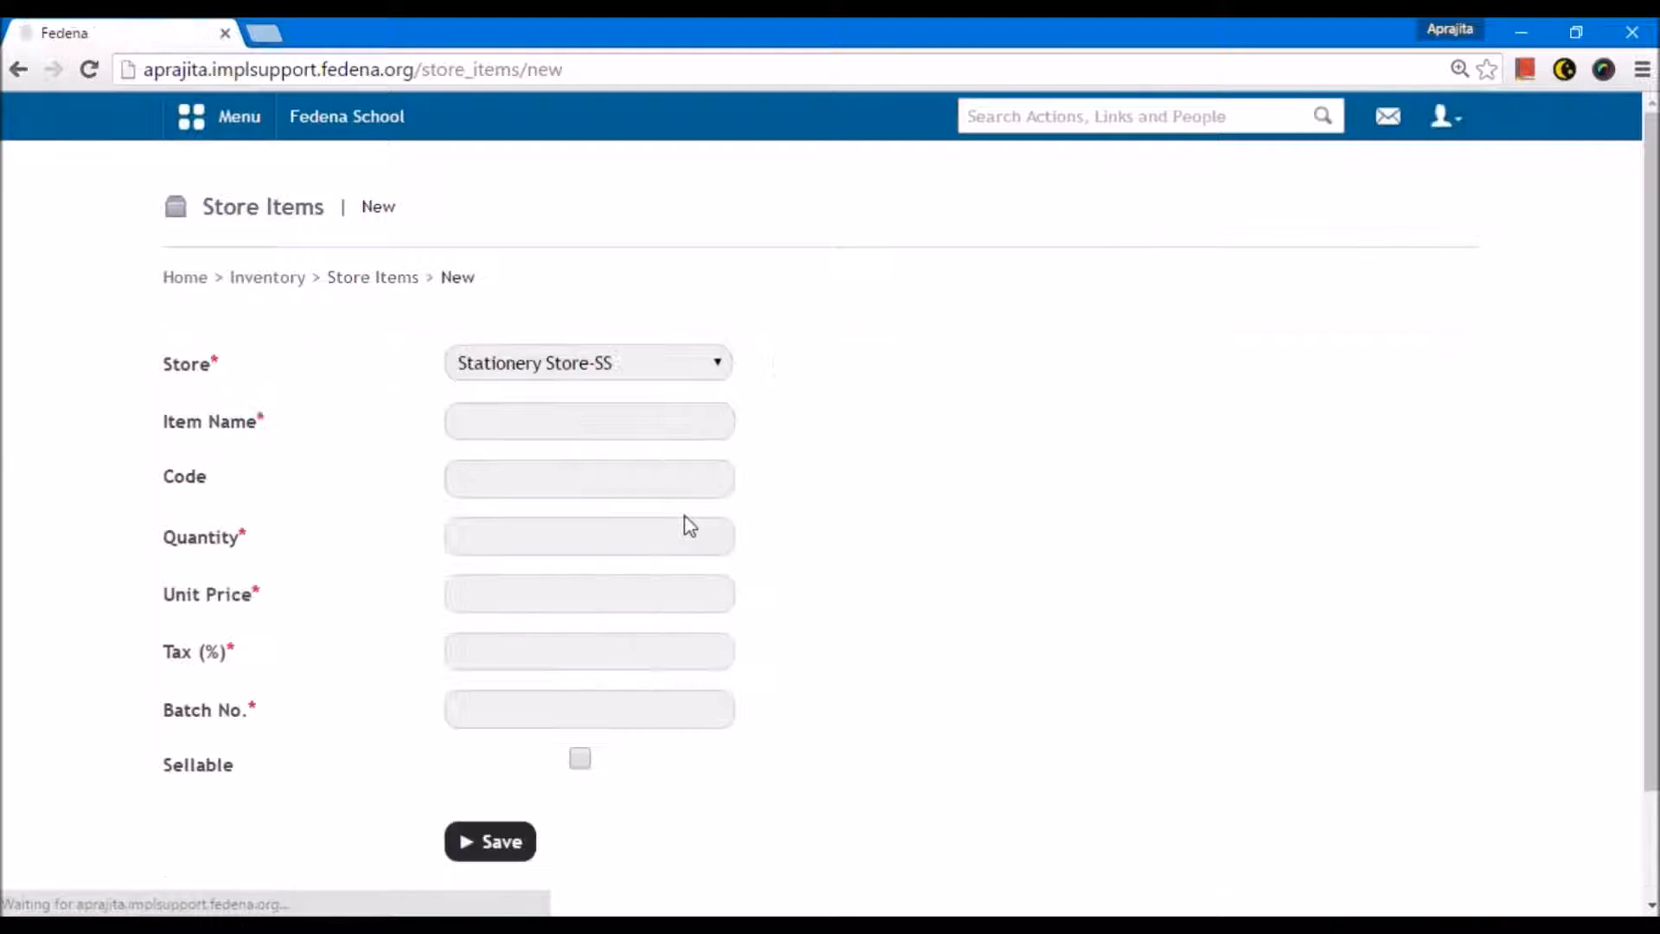
pyautogui.click(515, 418)
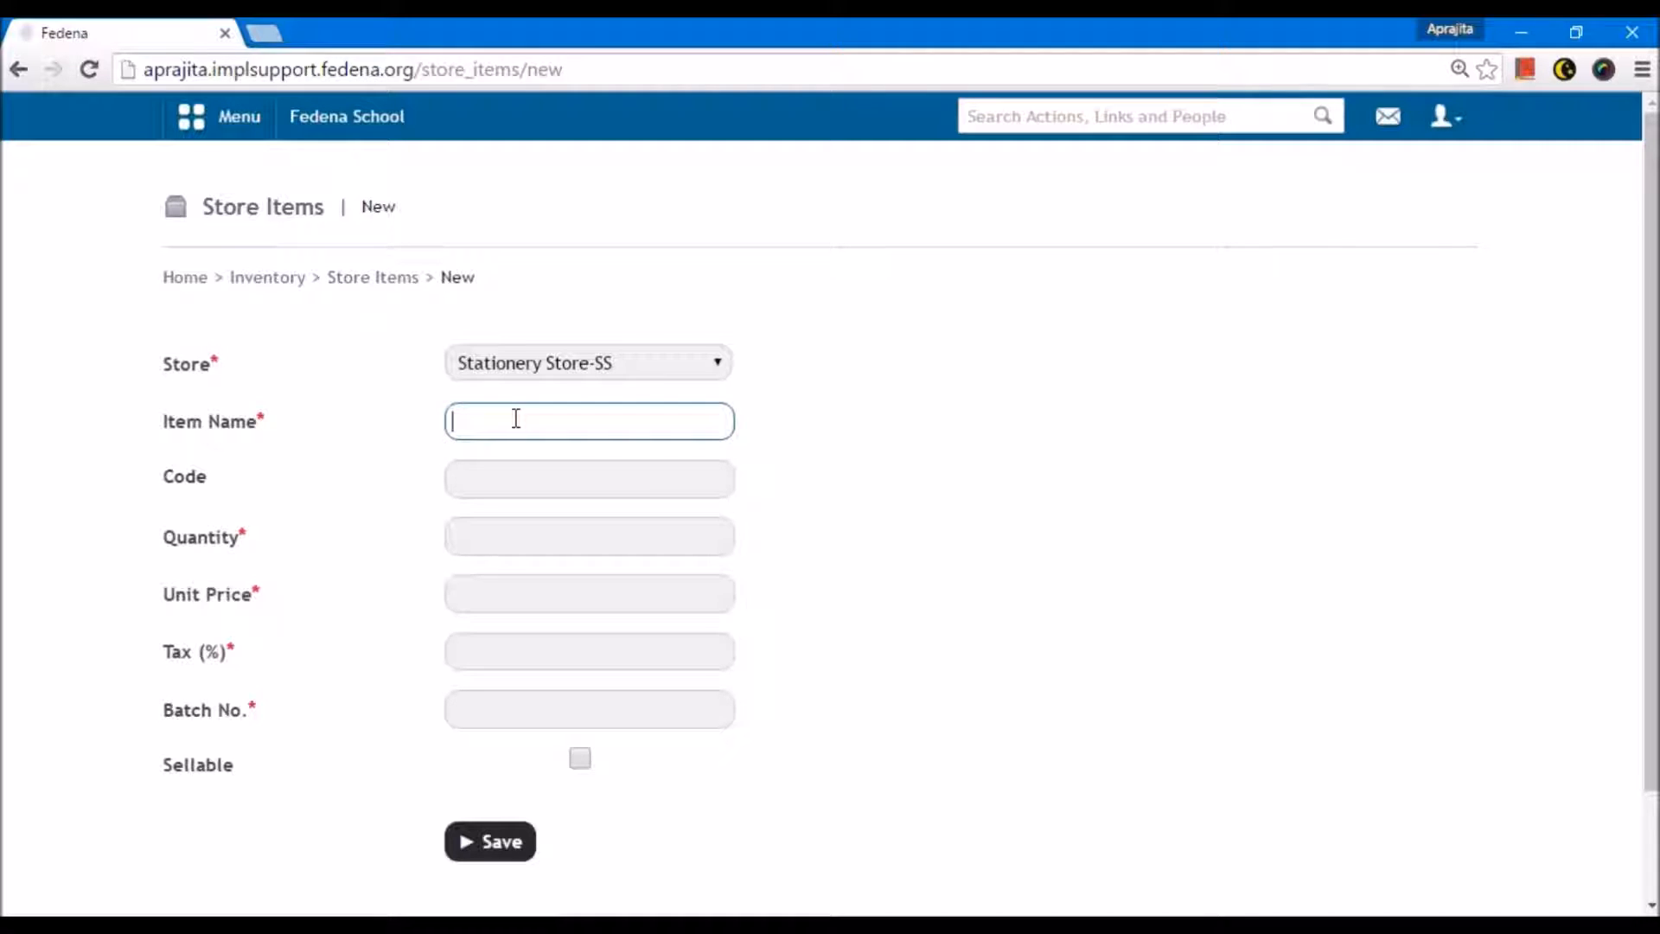
pyautogui.write('Dusters')
pyautogui.click(506, 469)
pyautogui.moveTo(518, 421); pyautogui.dragTo(402, 428)
pyautogui.hotkey('ctrl', 'c')
pyautogui.click(472, 482)
pyautogui.hotkey('ctrl', 'v')
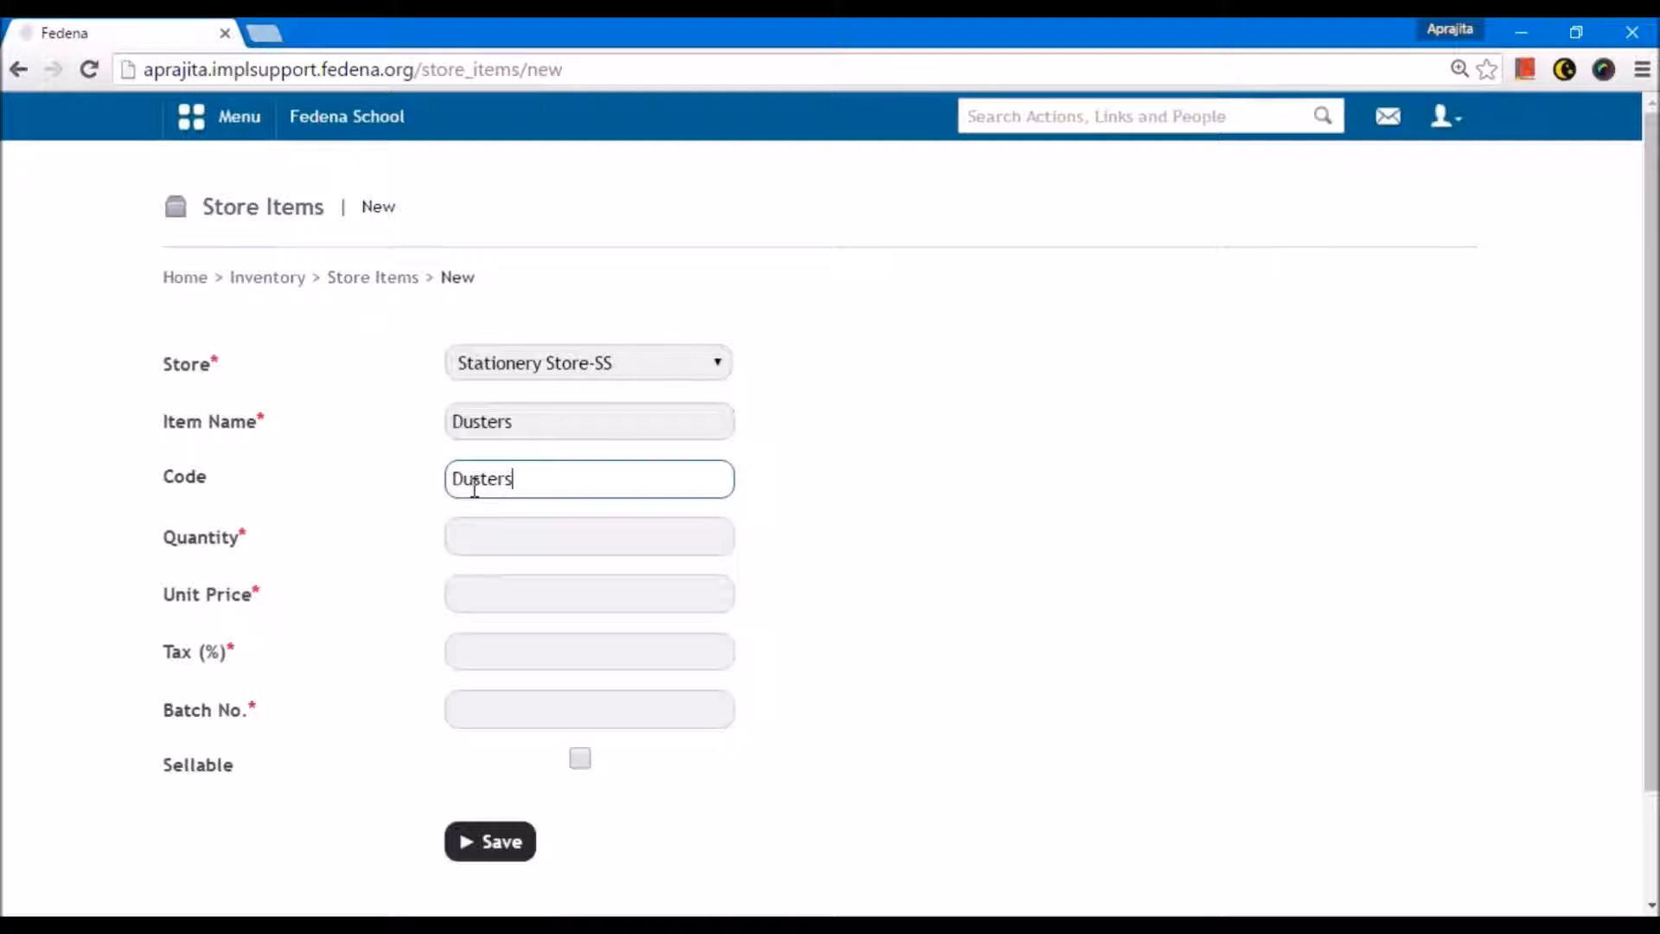
# Step: Give Dusters quantity 20, unit price 20, tax 2% and batch B102, save, and return to Inventory home
pyautogui.press('Tab')
pyautogui.write('20')
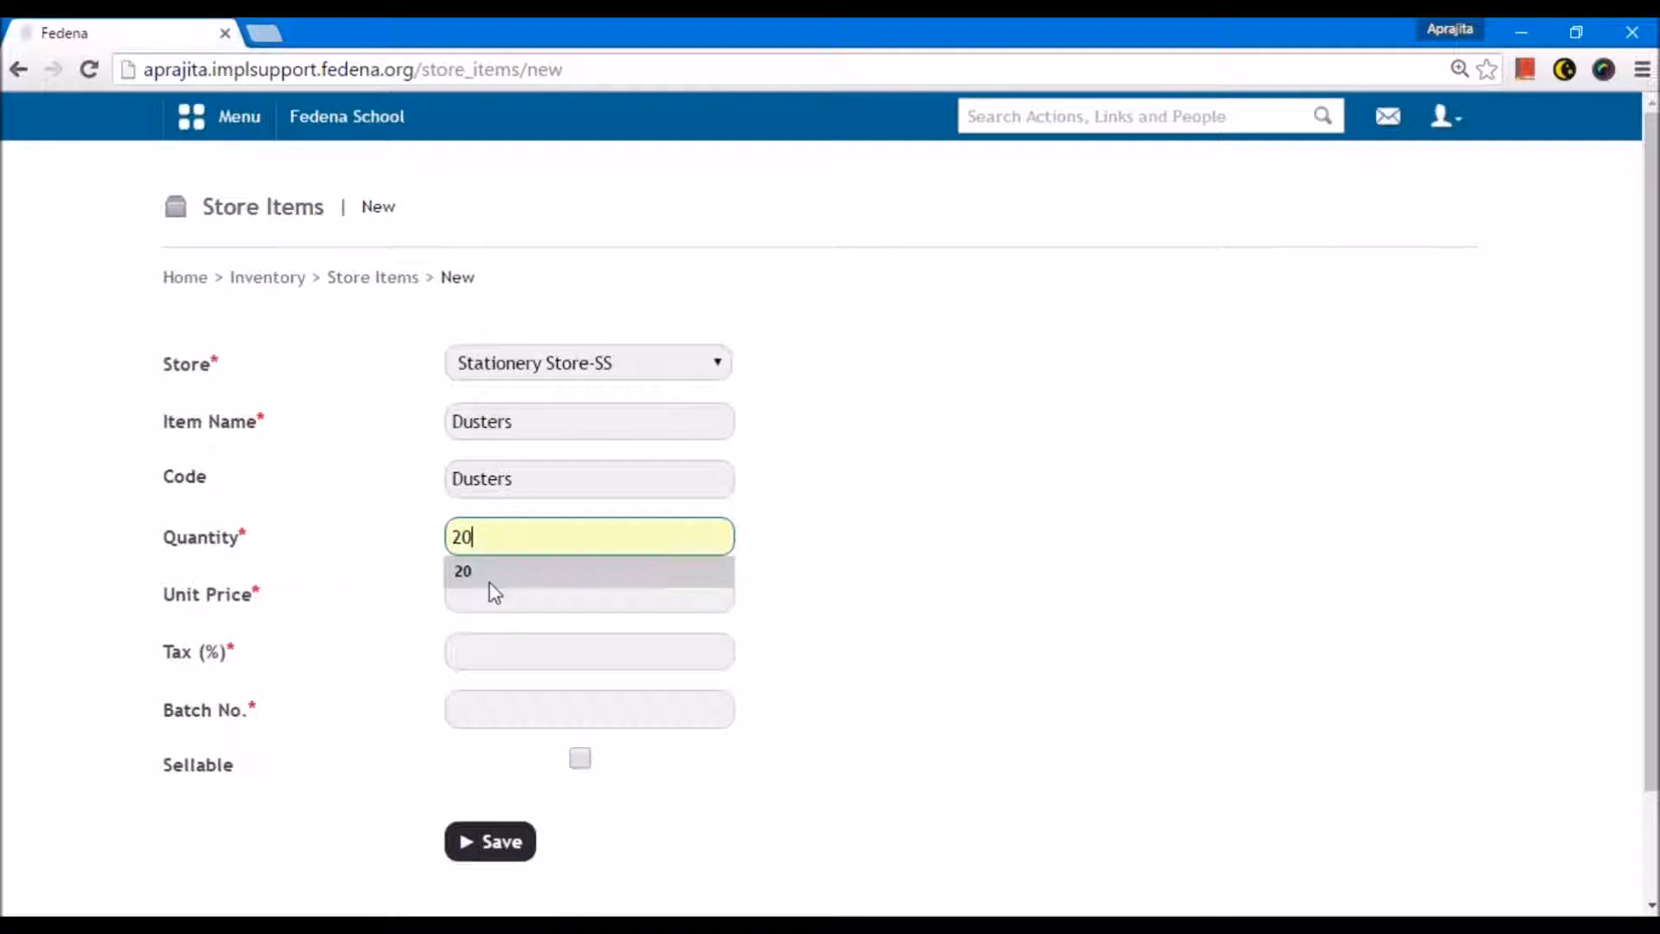
pyautogui.click(492, 594)
pyautogui.write('2')
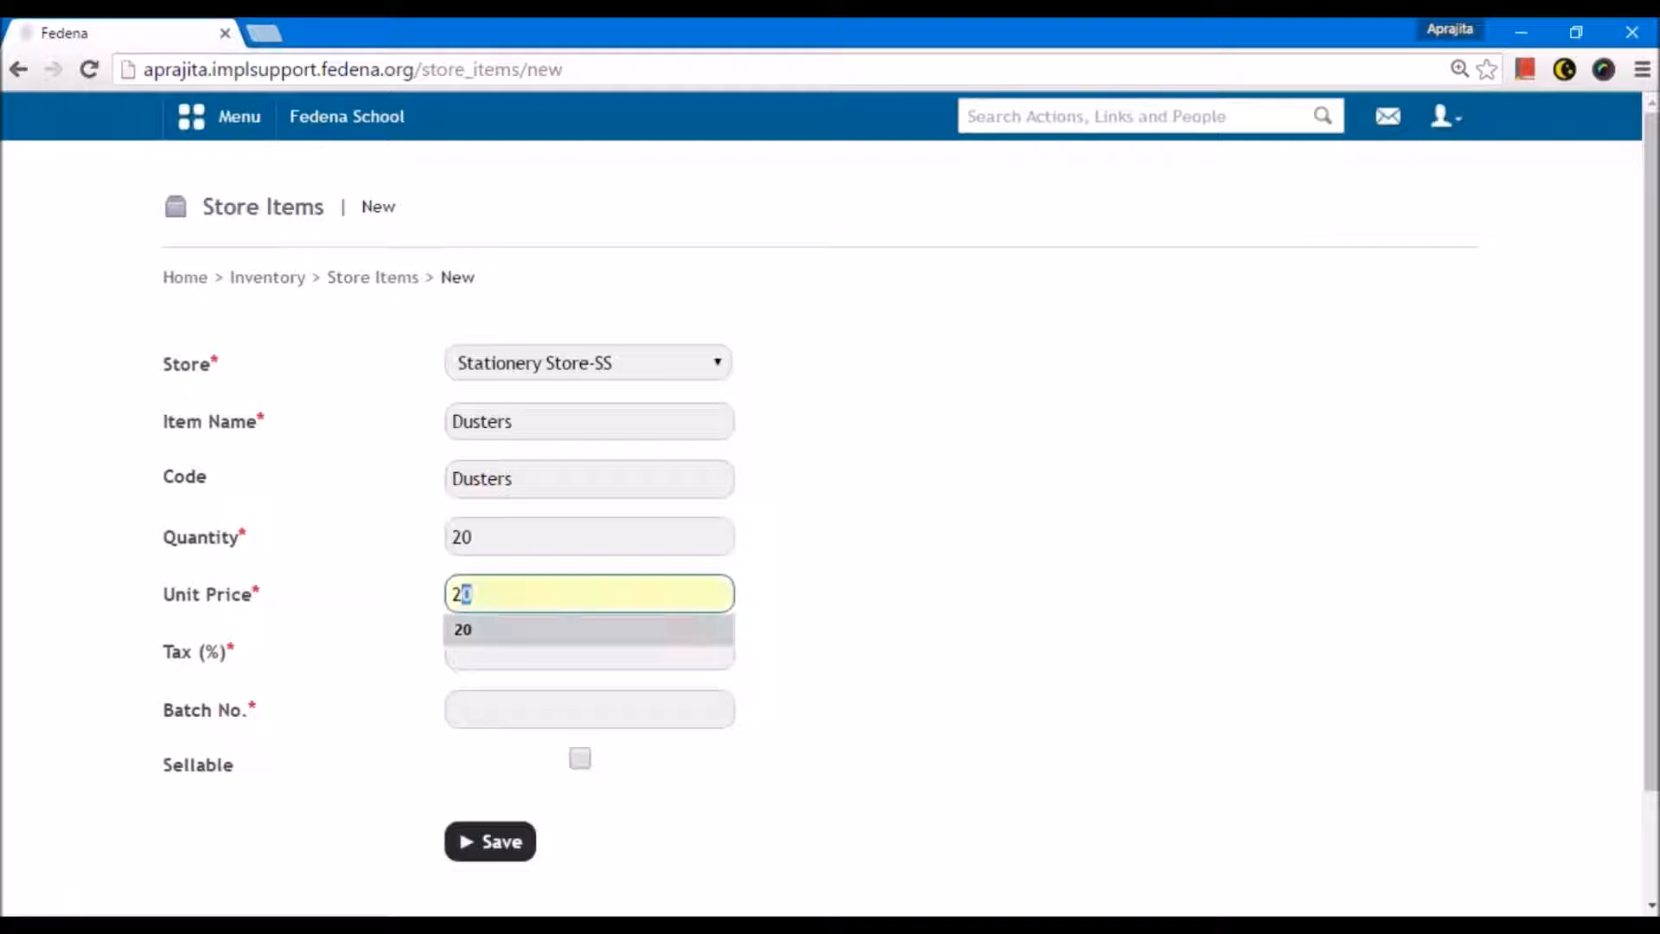
pyautogui.click(507, 654)
pyautogui.click(478, 596)
pyautogui.write('0')
pyautogui.click(482, 661)
pyautogui.write('2')
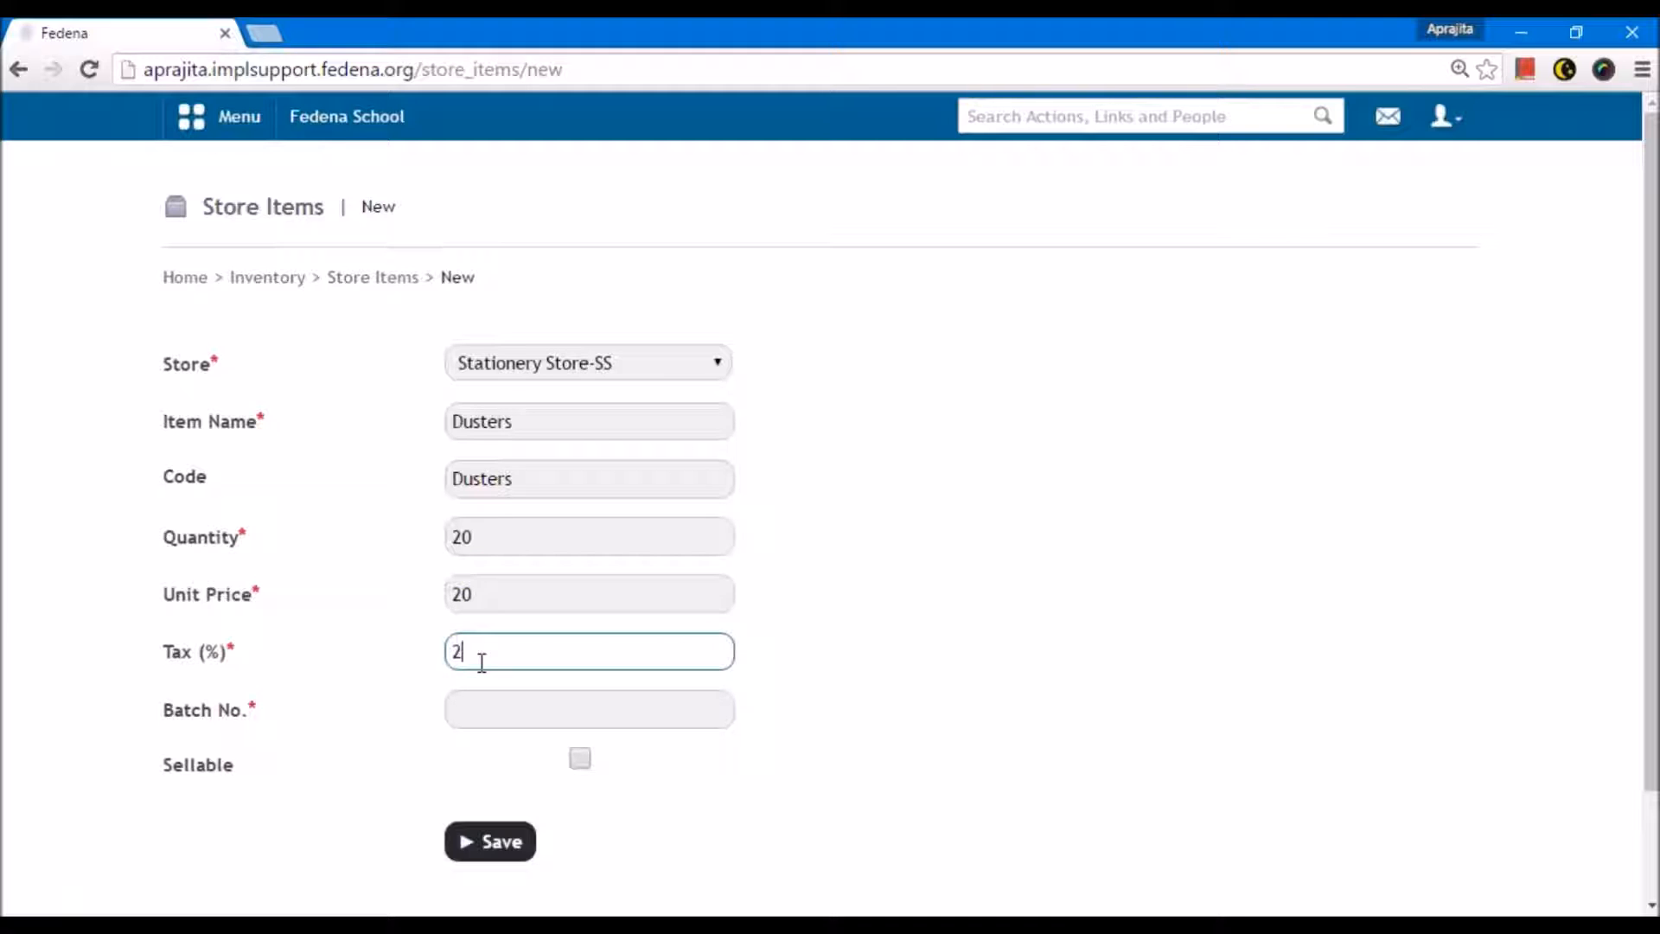
pyautogui.click(485, 697)
pyautogui.write('B102')
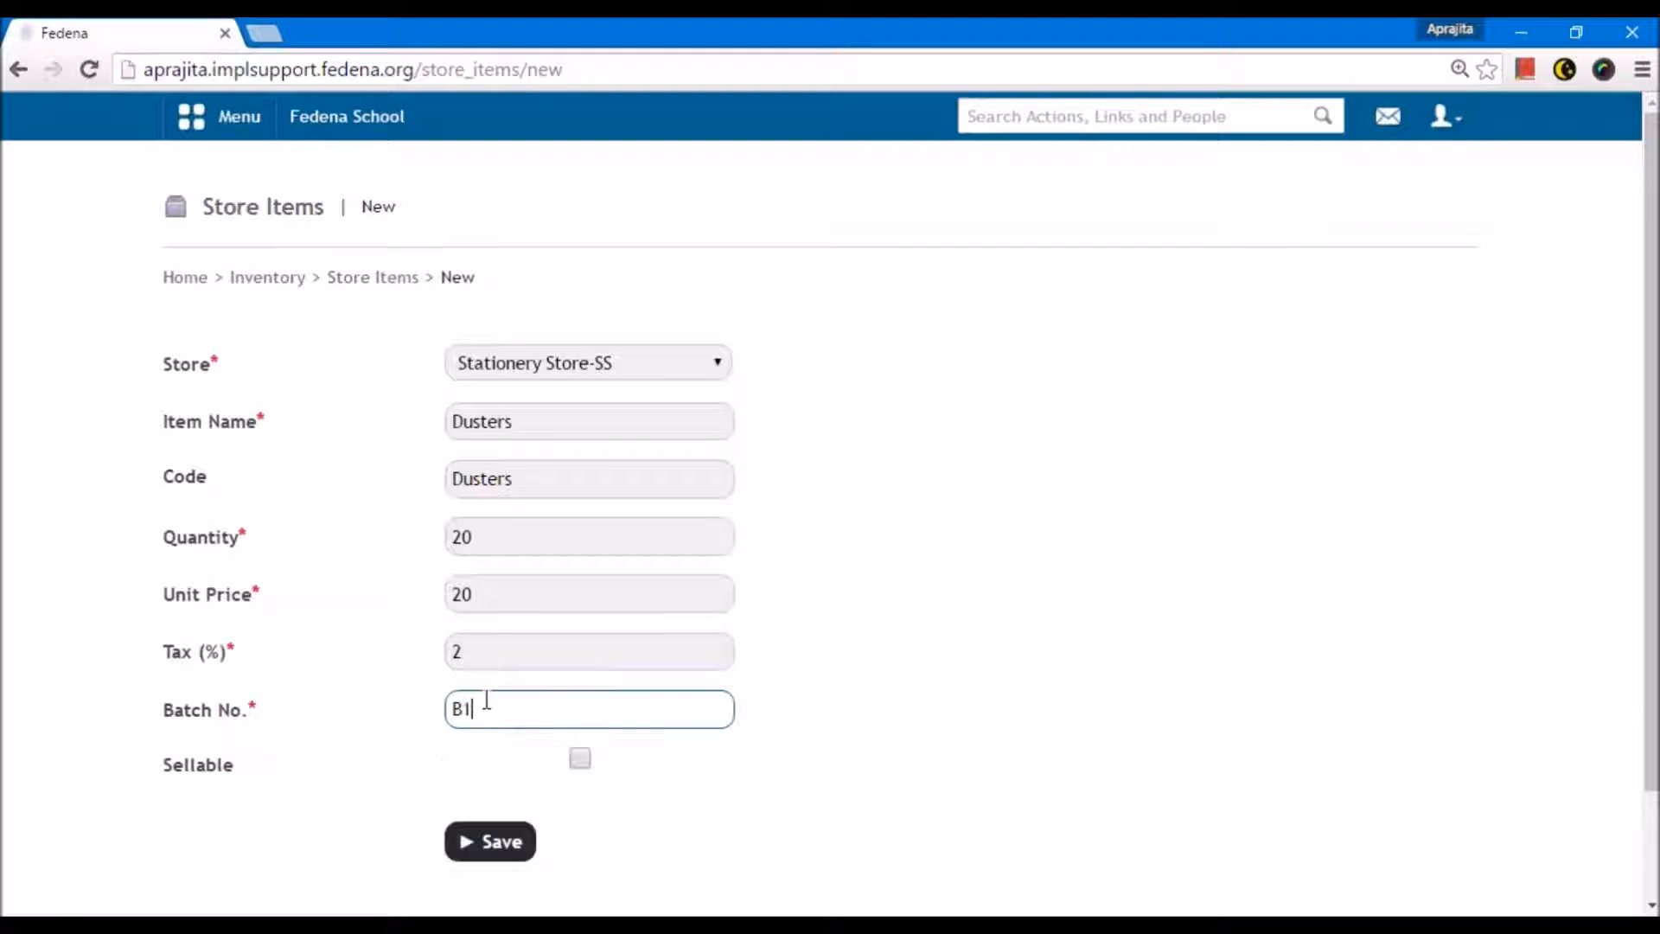
pyautogui.click(501, 840)
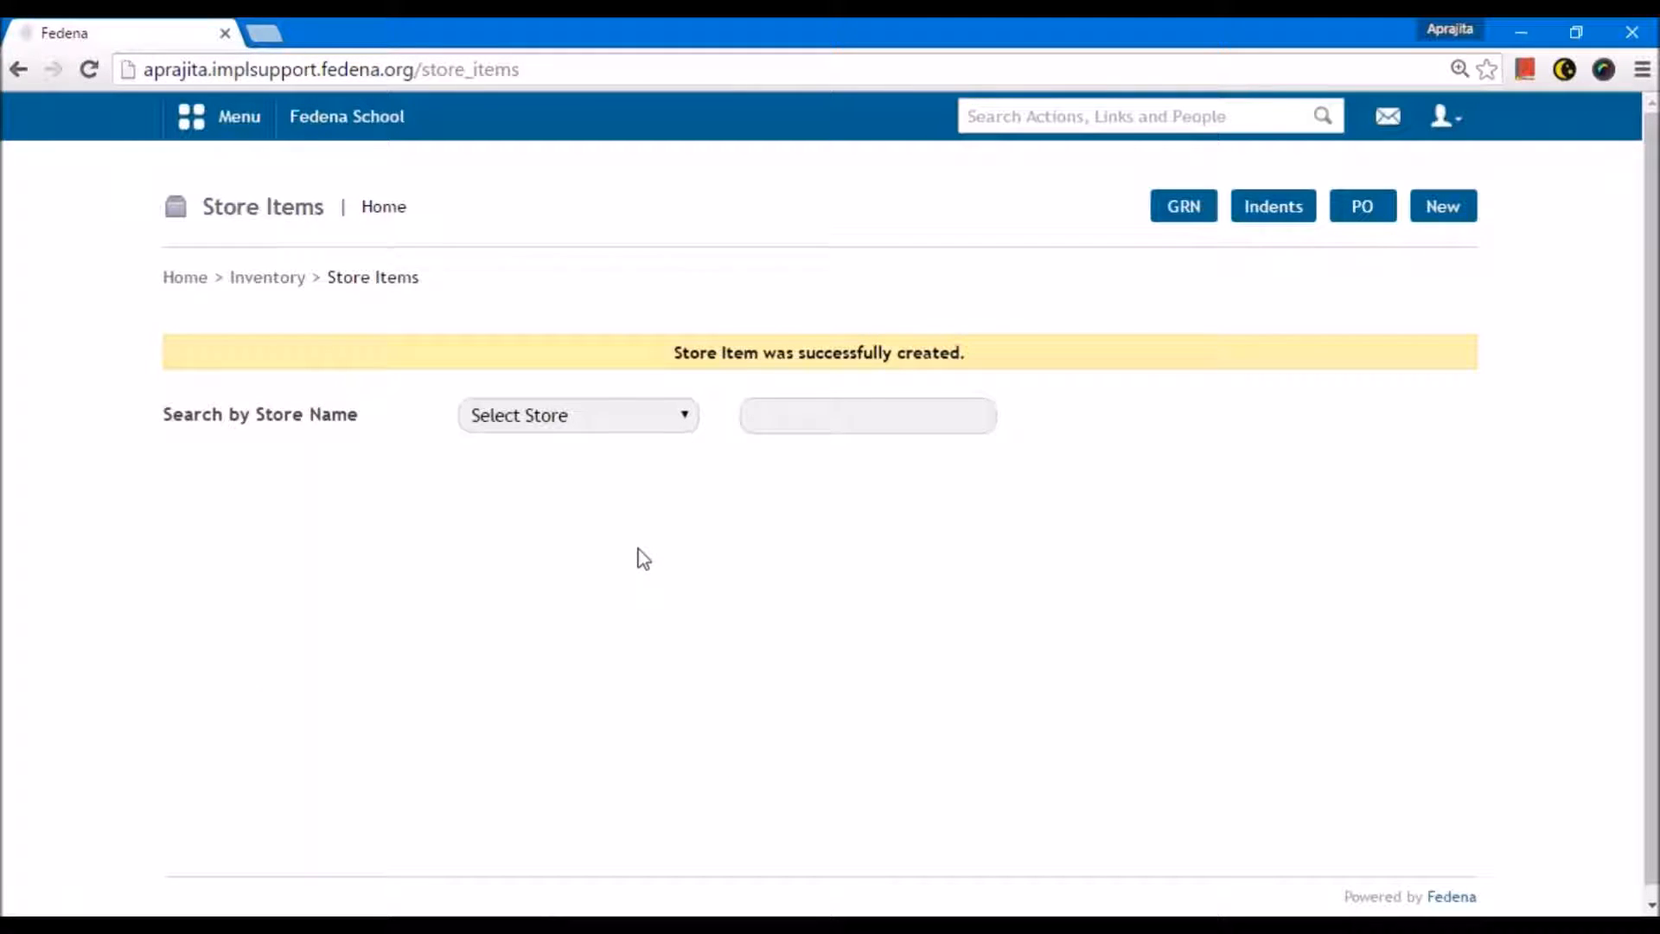
pyautogui.click(267, 277)
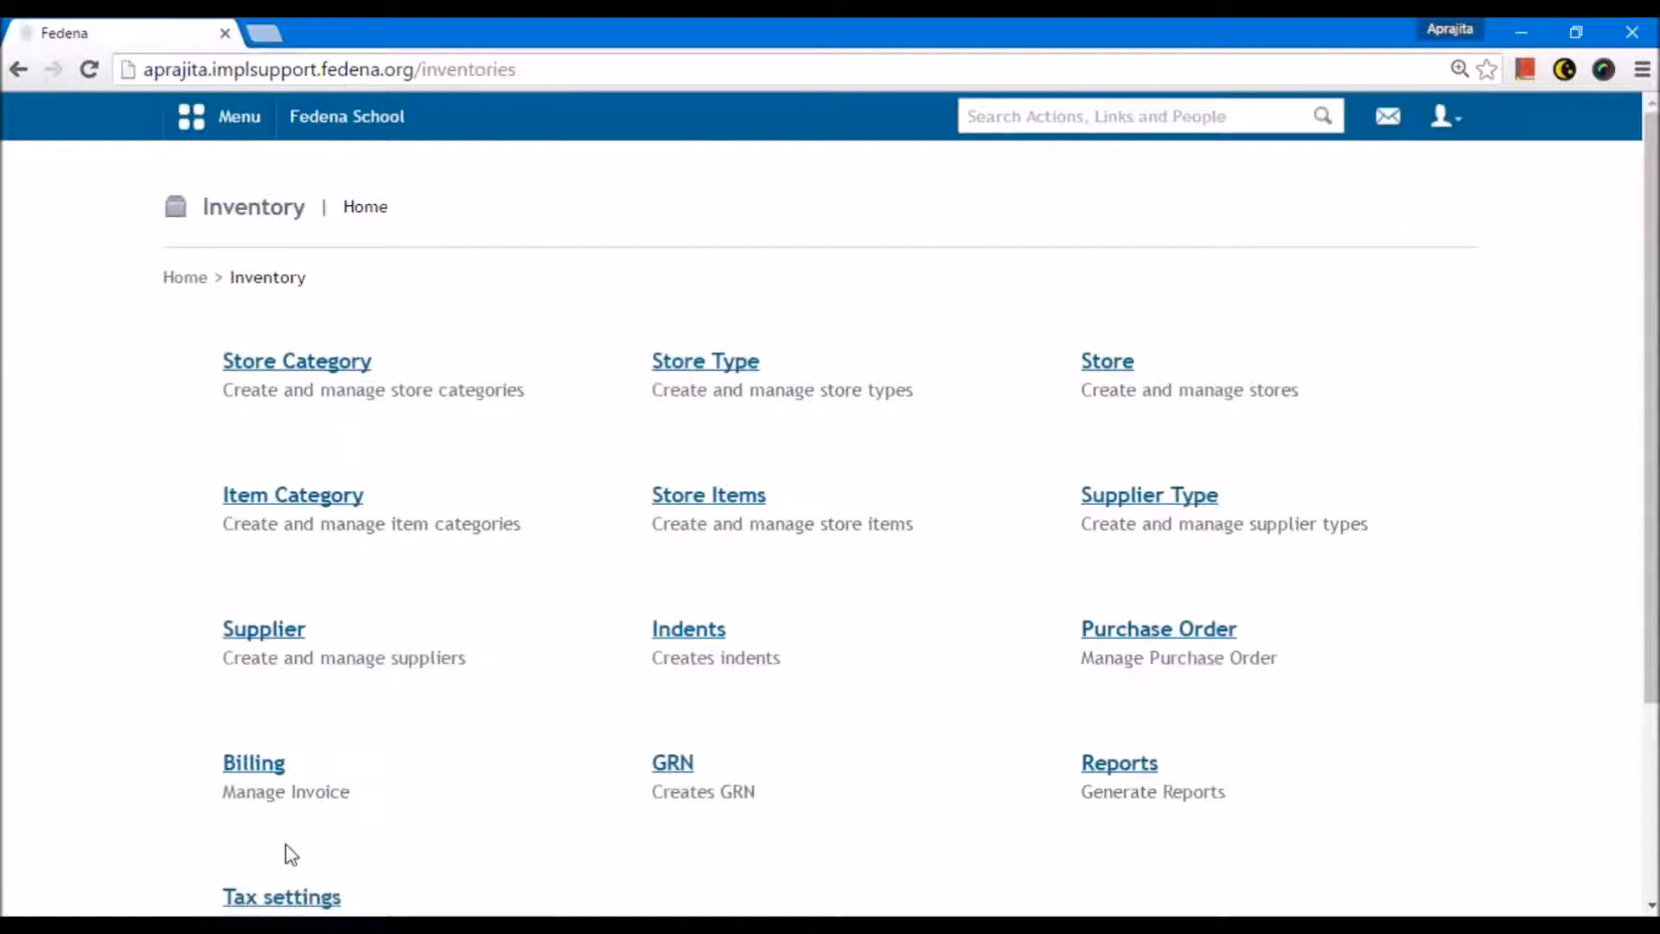
pyautogui.scroll(-3, 294, 830)
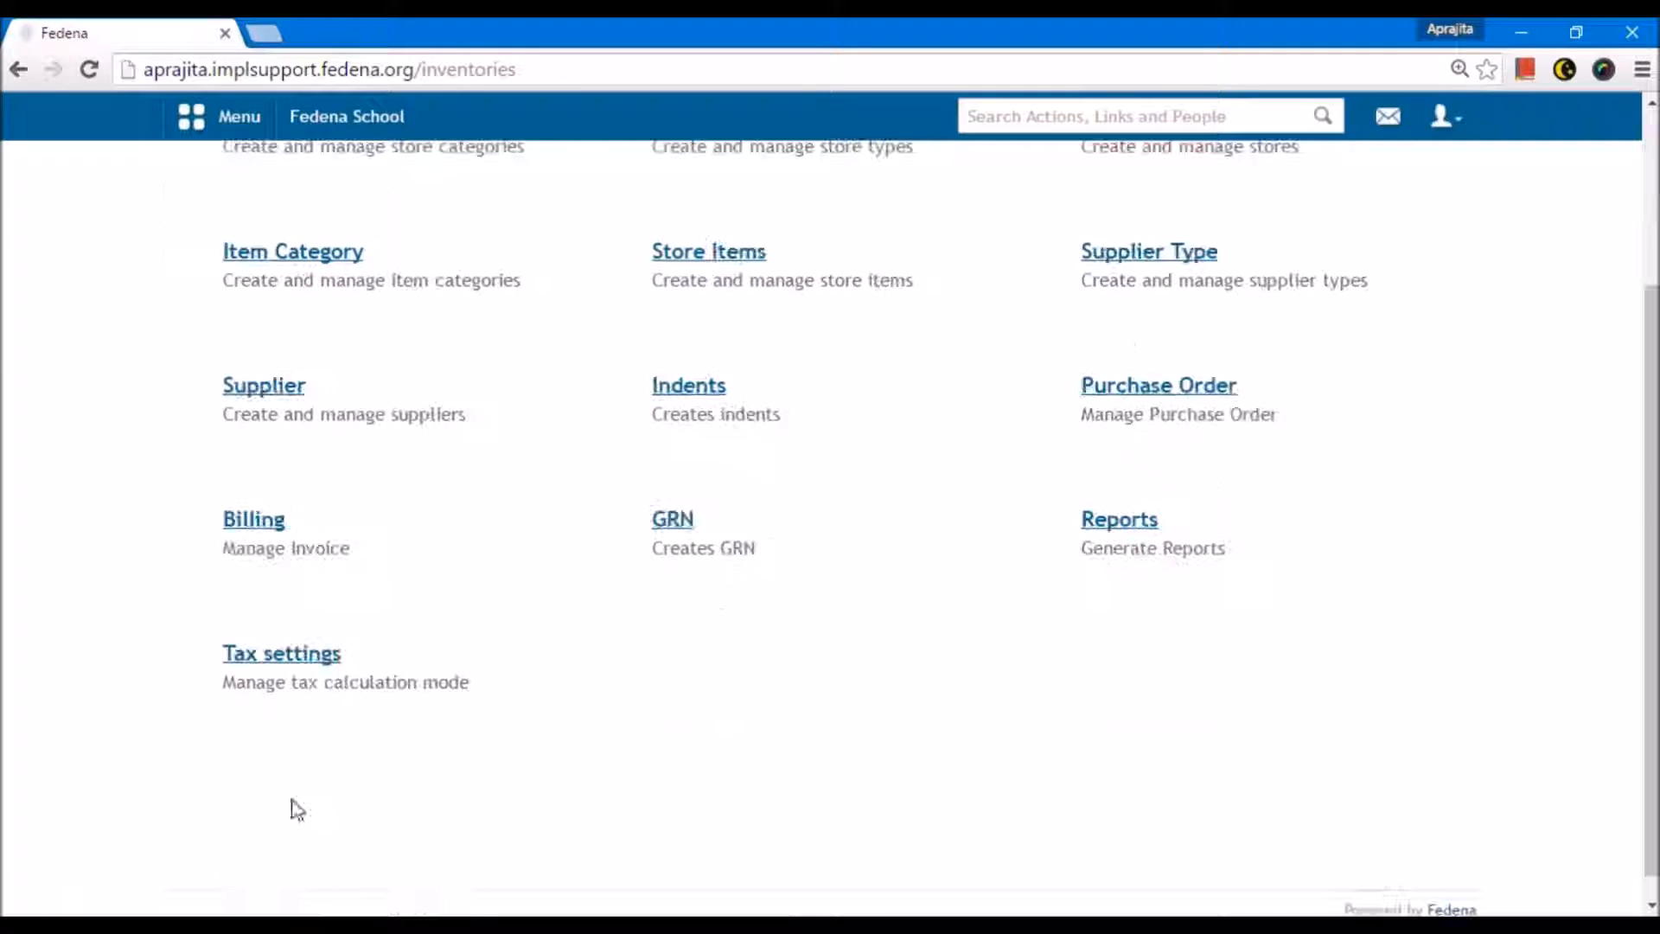
pyautogui.click(292, 659)
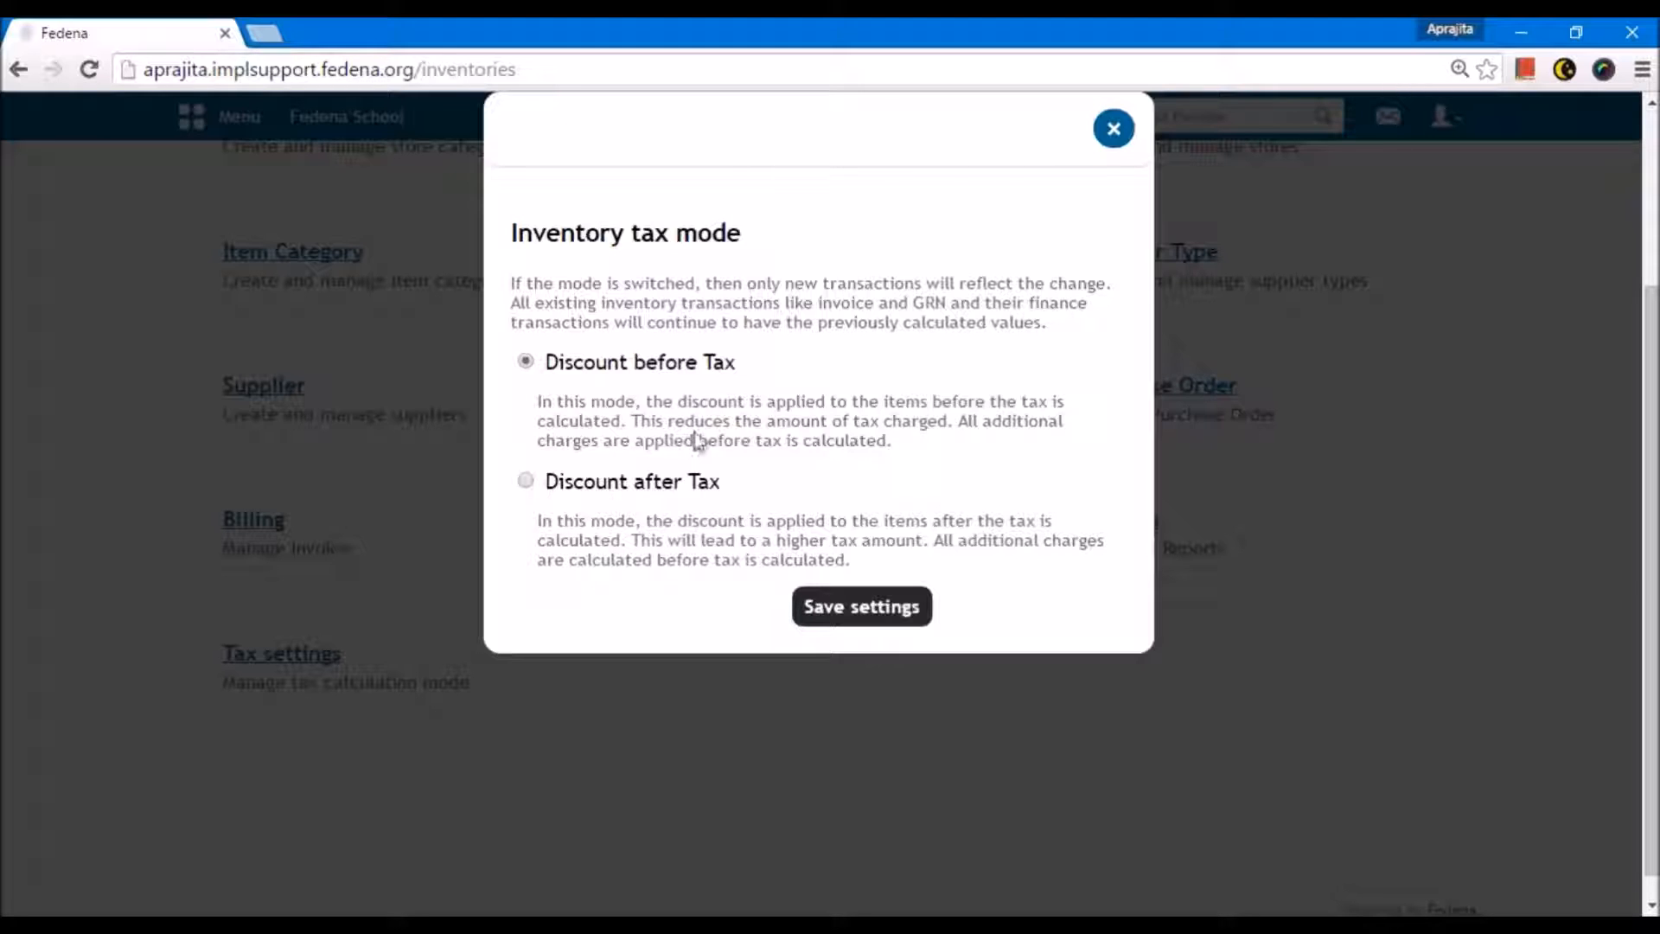
pyautogui.click(1112, 131)
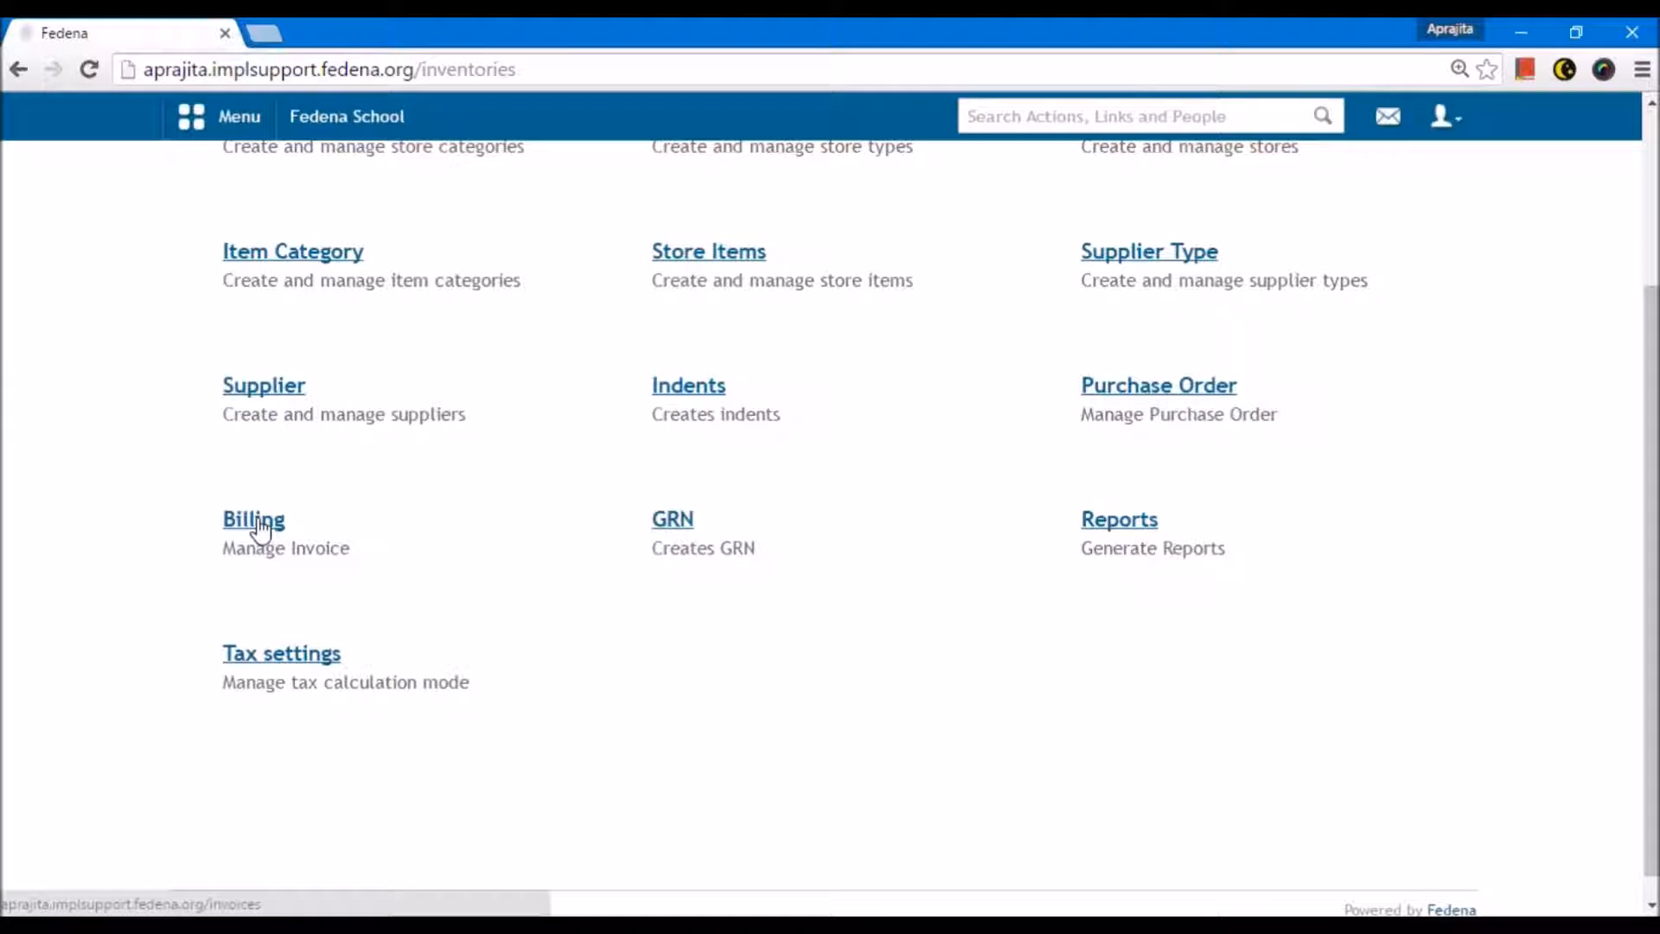
pyautogui.scroll(1, 258, 529)
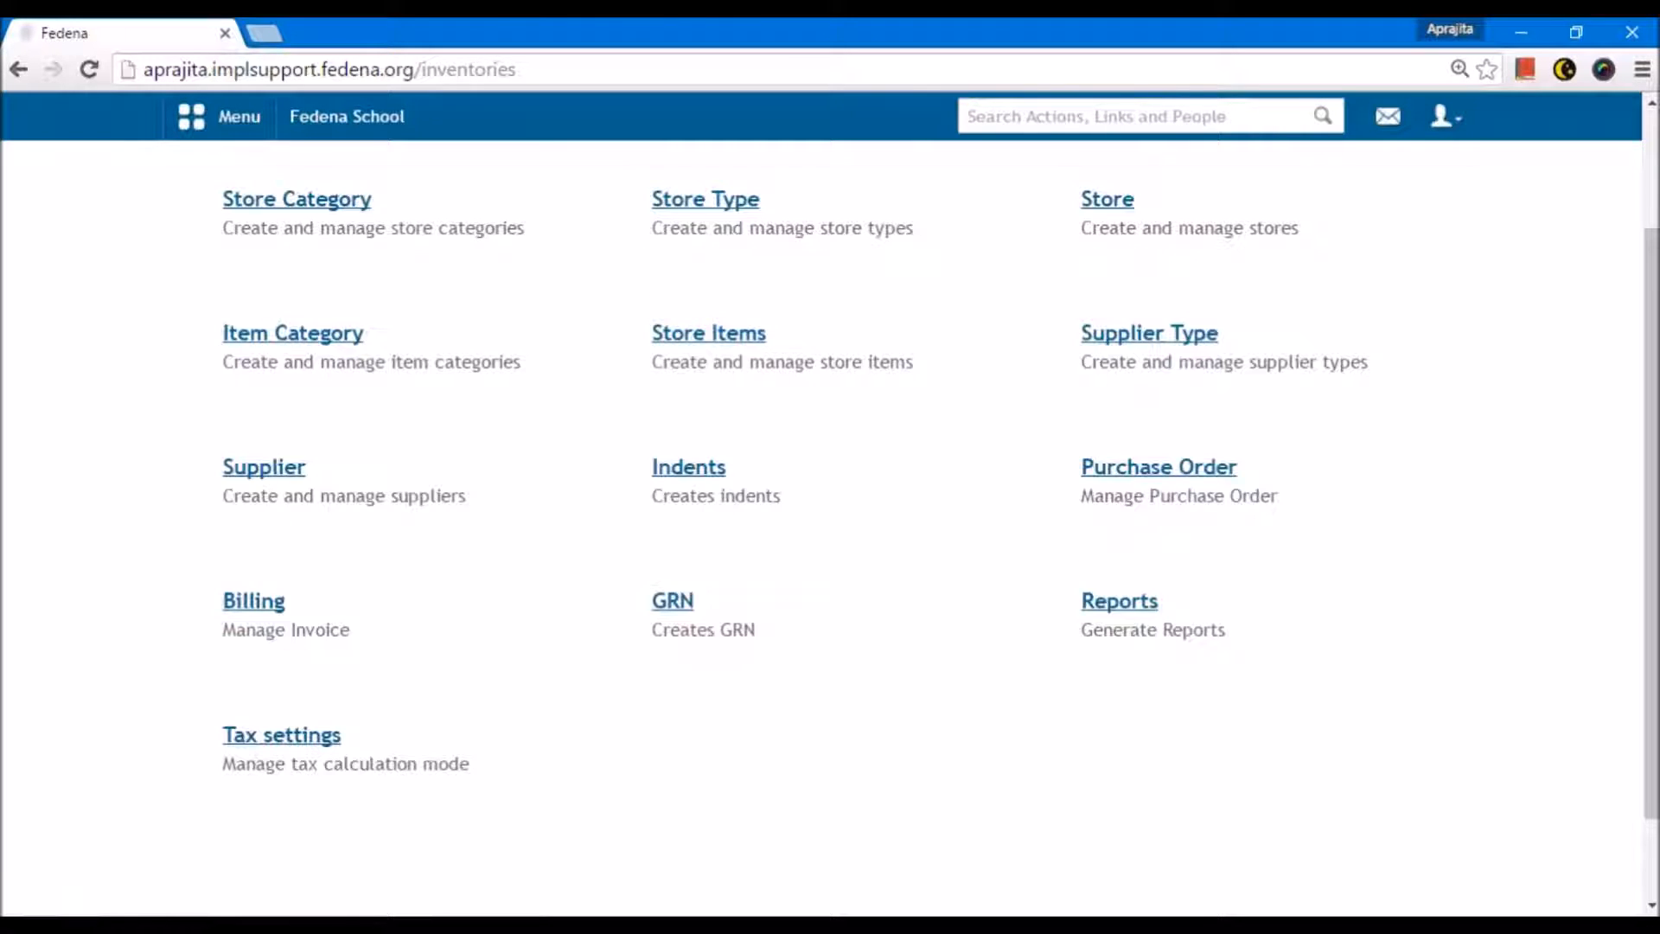
pyautogui.scroll(1, 276, 525)
pyautogui.click(697, 418)
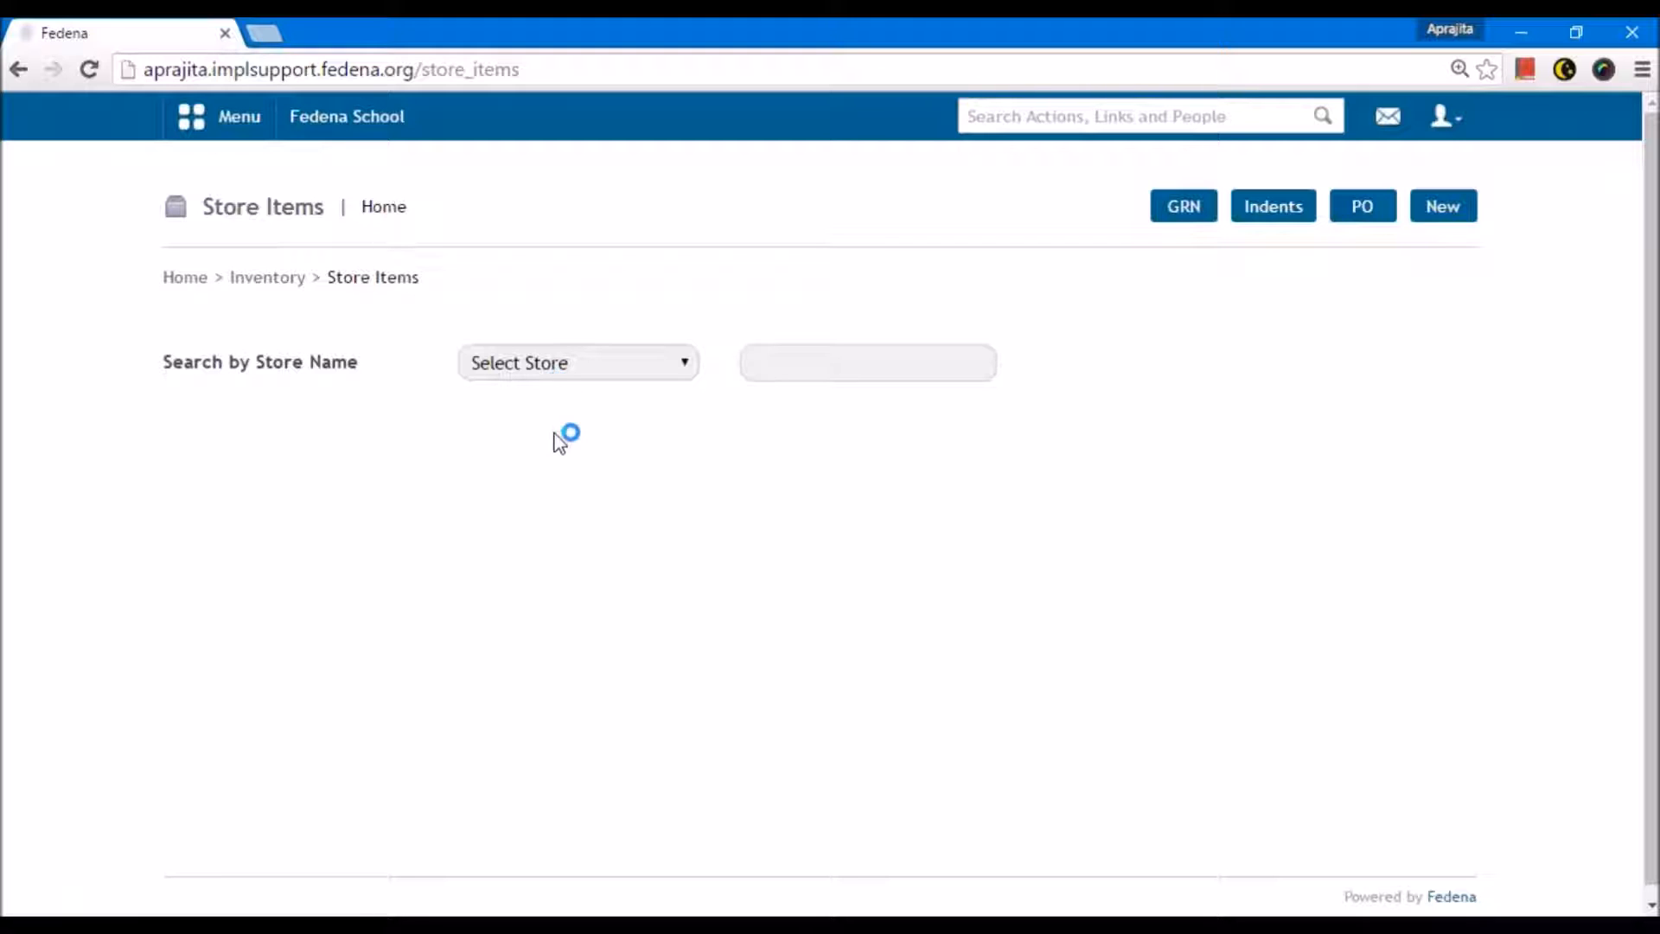
# Step: Select Stationery Store to list its five items, including Eraser and Dusters
pyautogui.click(544, 372)
pyautogui.click(545, 416)
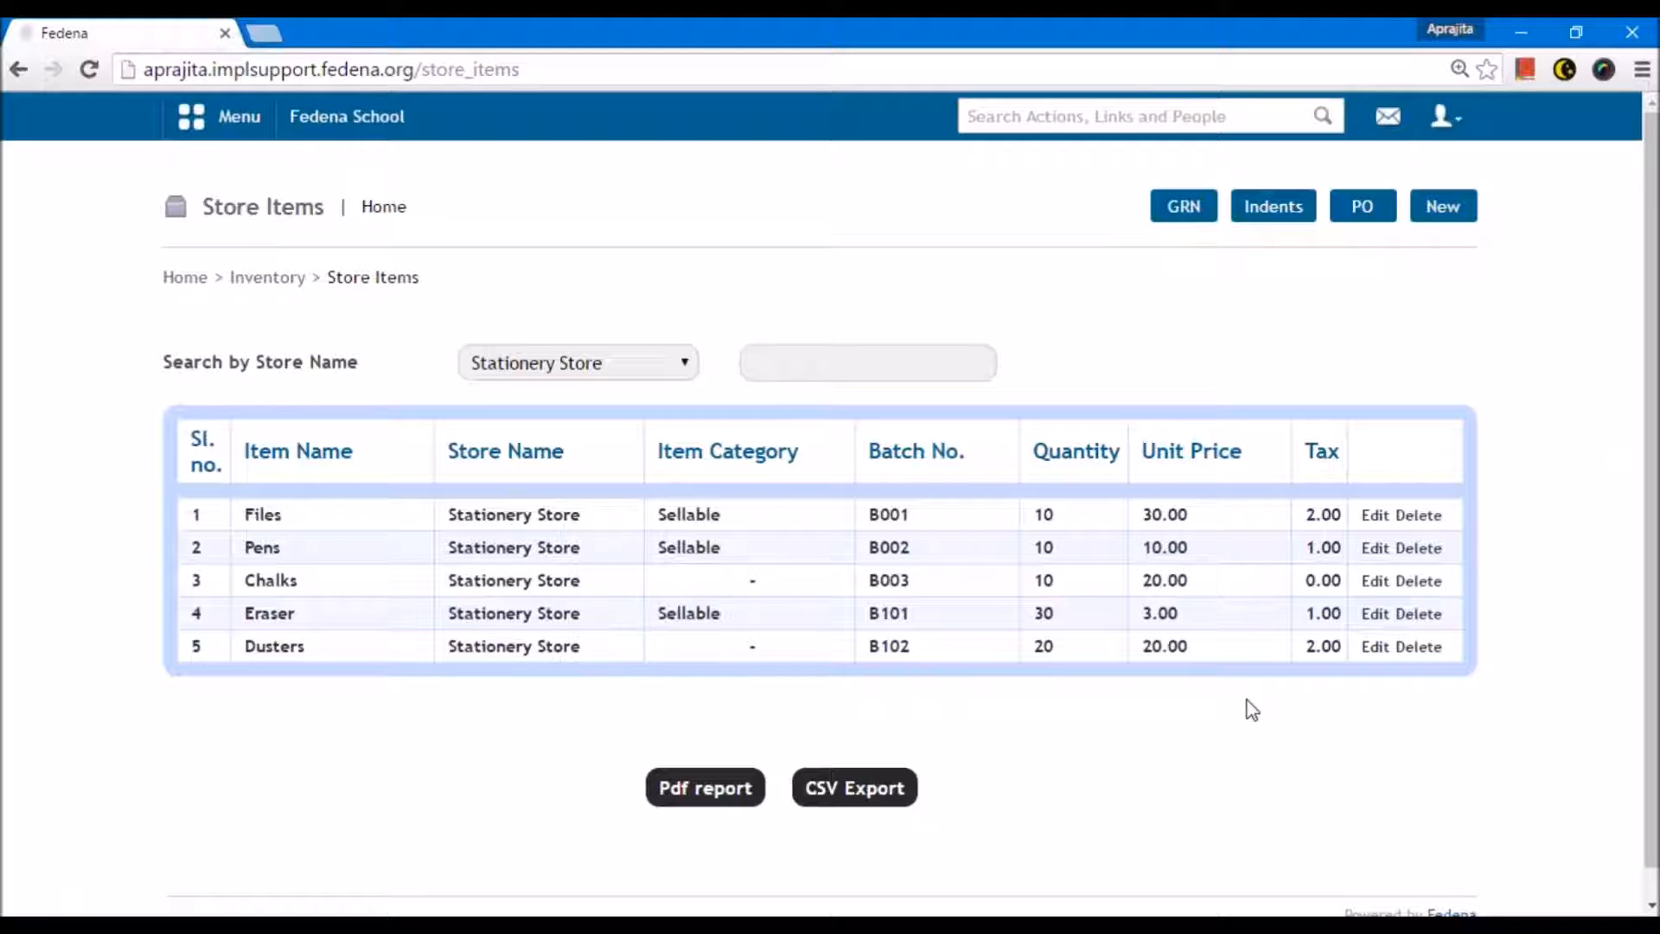
# Step: Go back to the Inventory home page using its breadcrumb link
pyautogui.click(257, 279)
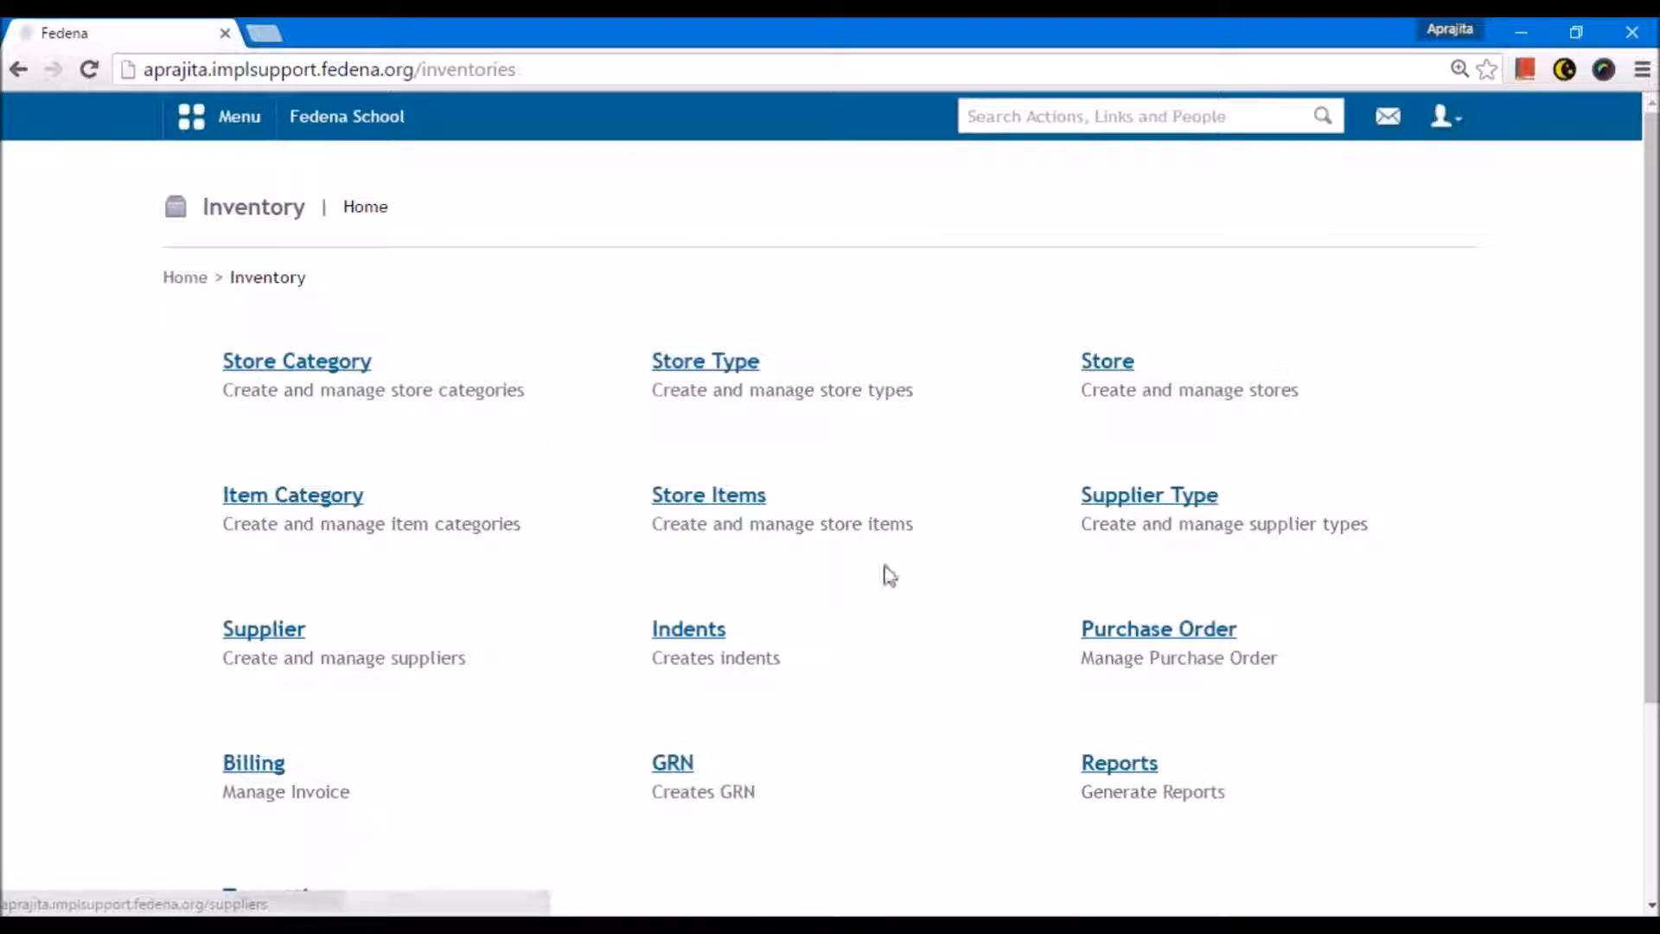
pyautogui.click(1149, 502)
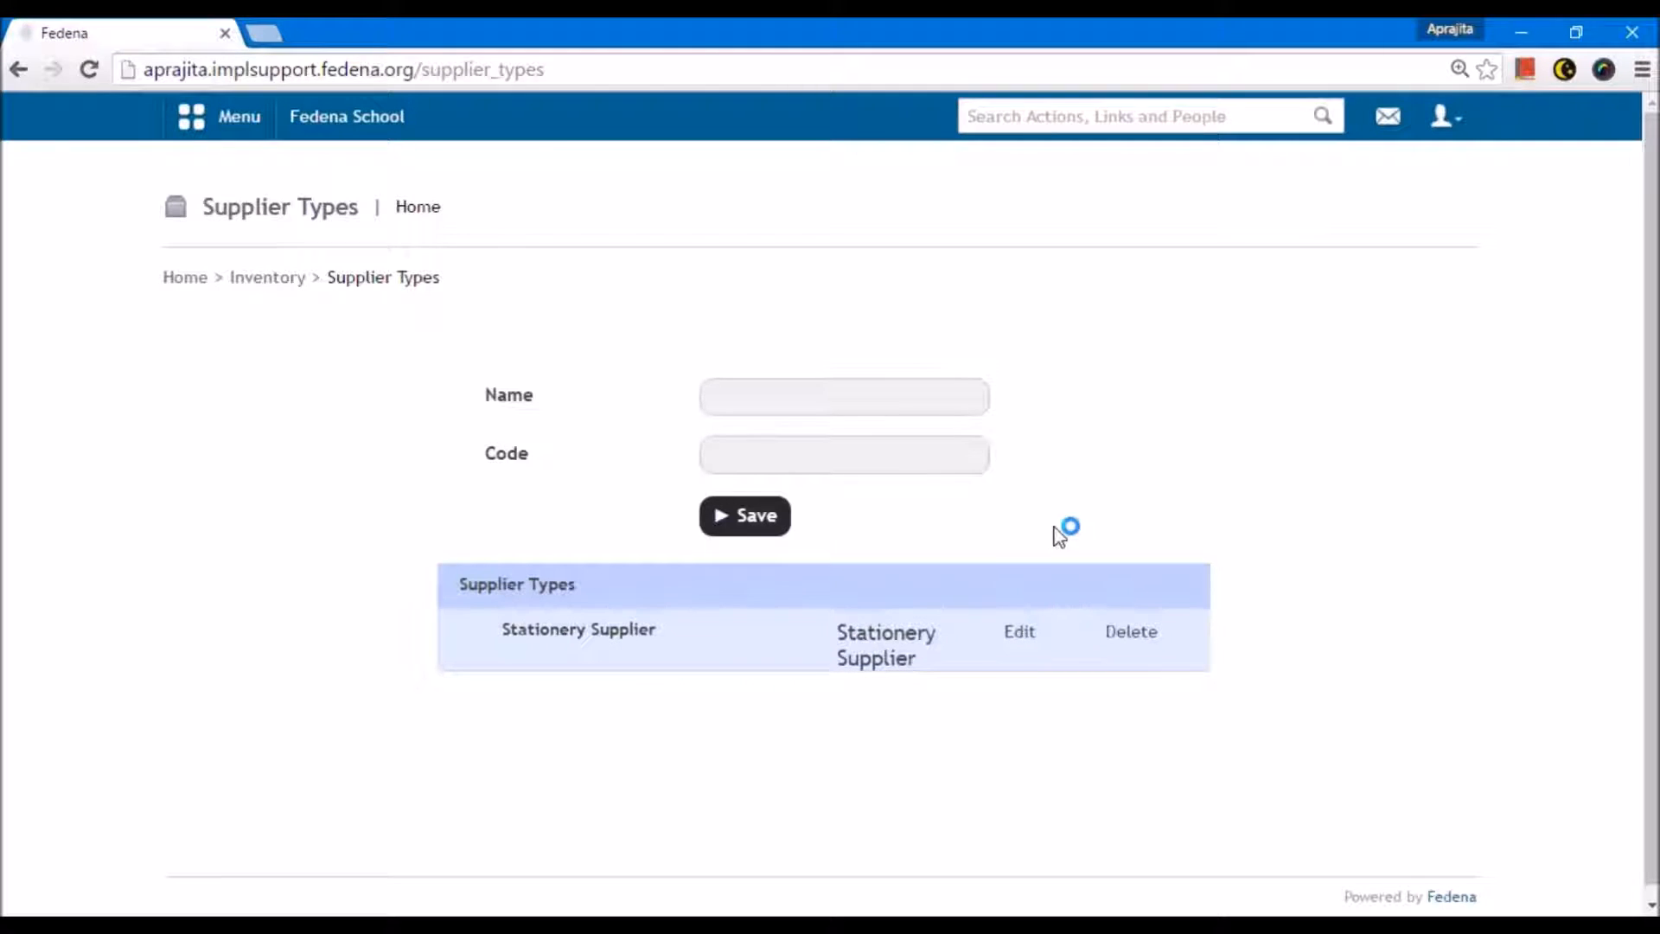
pyautogui.click(1019, 631)
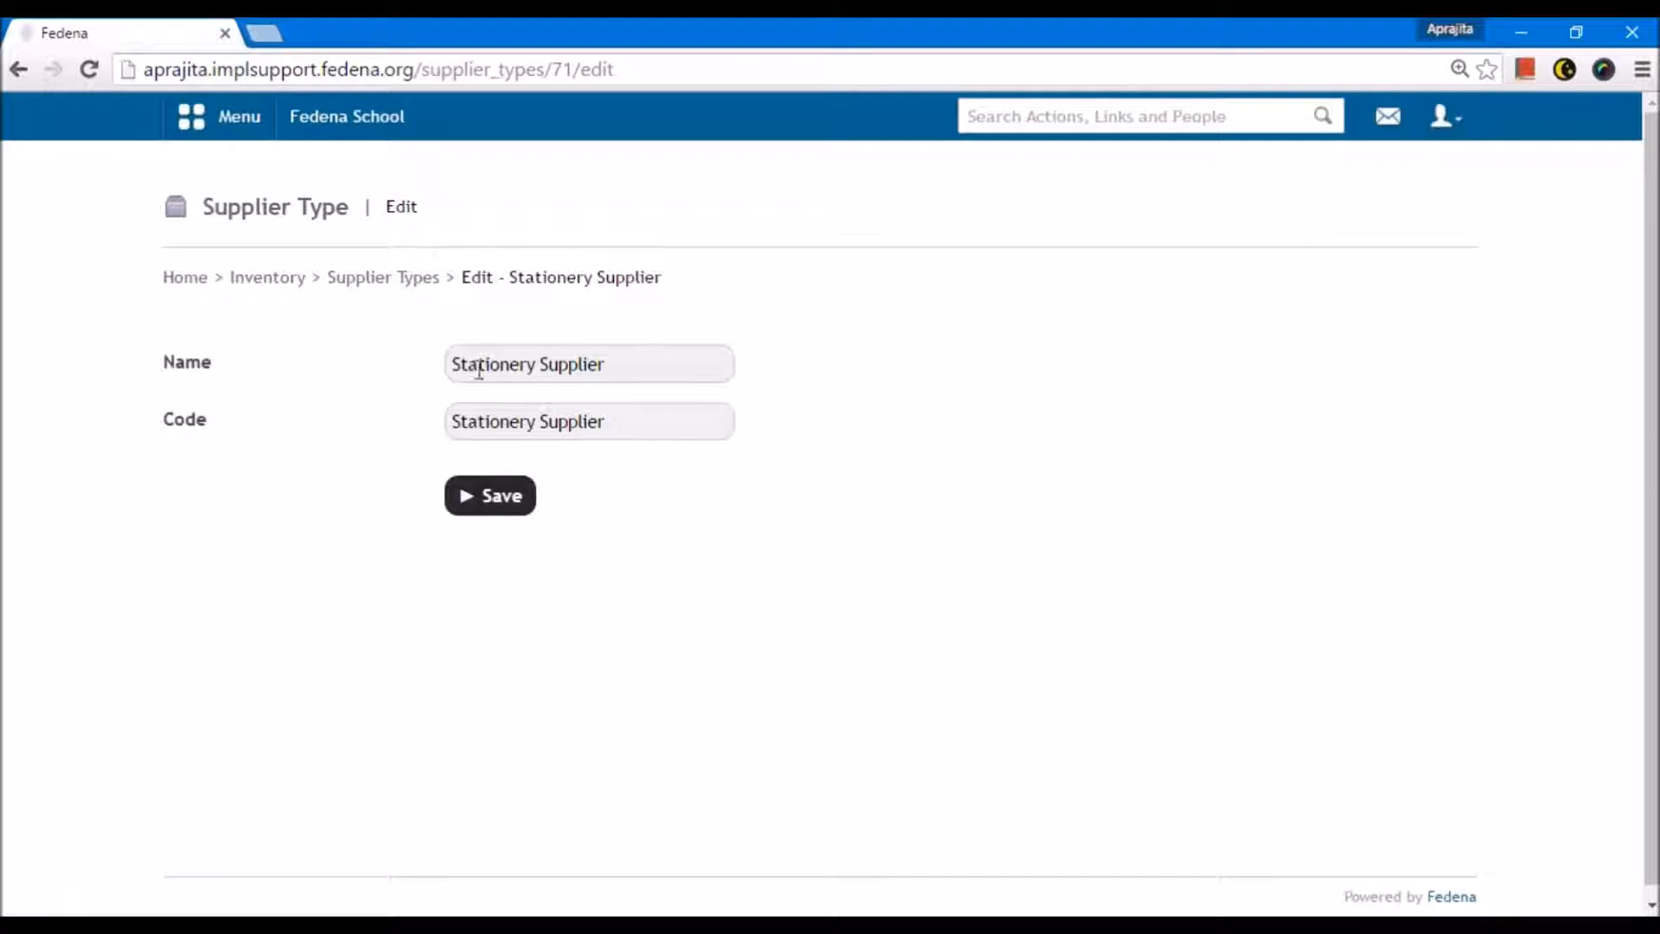
pyautogui.click(381, 281)
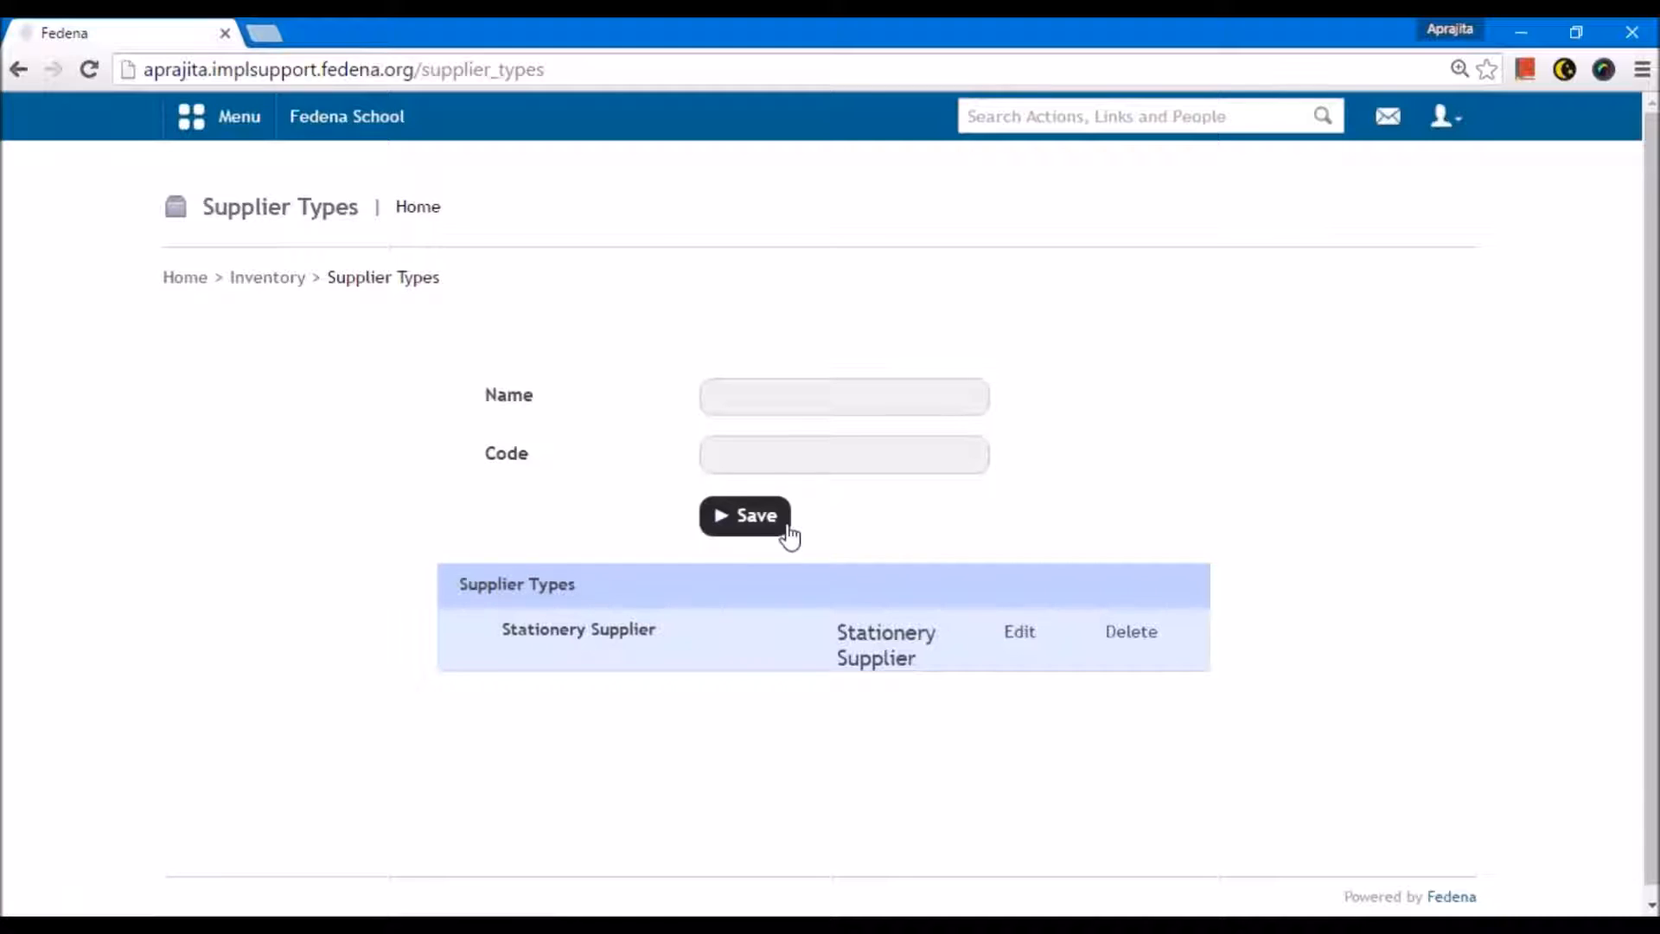
pyautogui.click(292, 286)
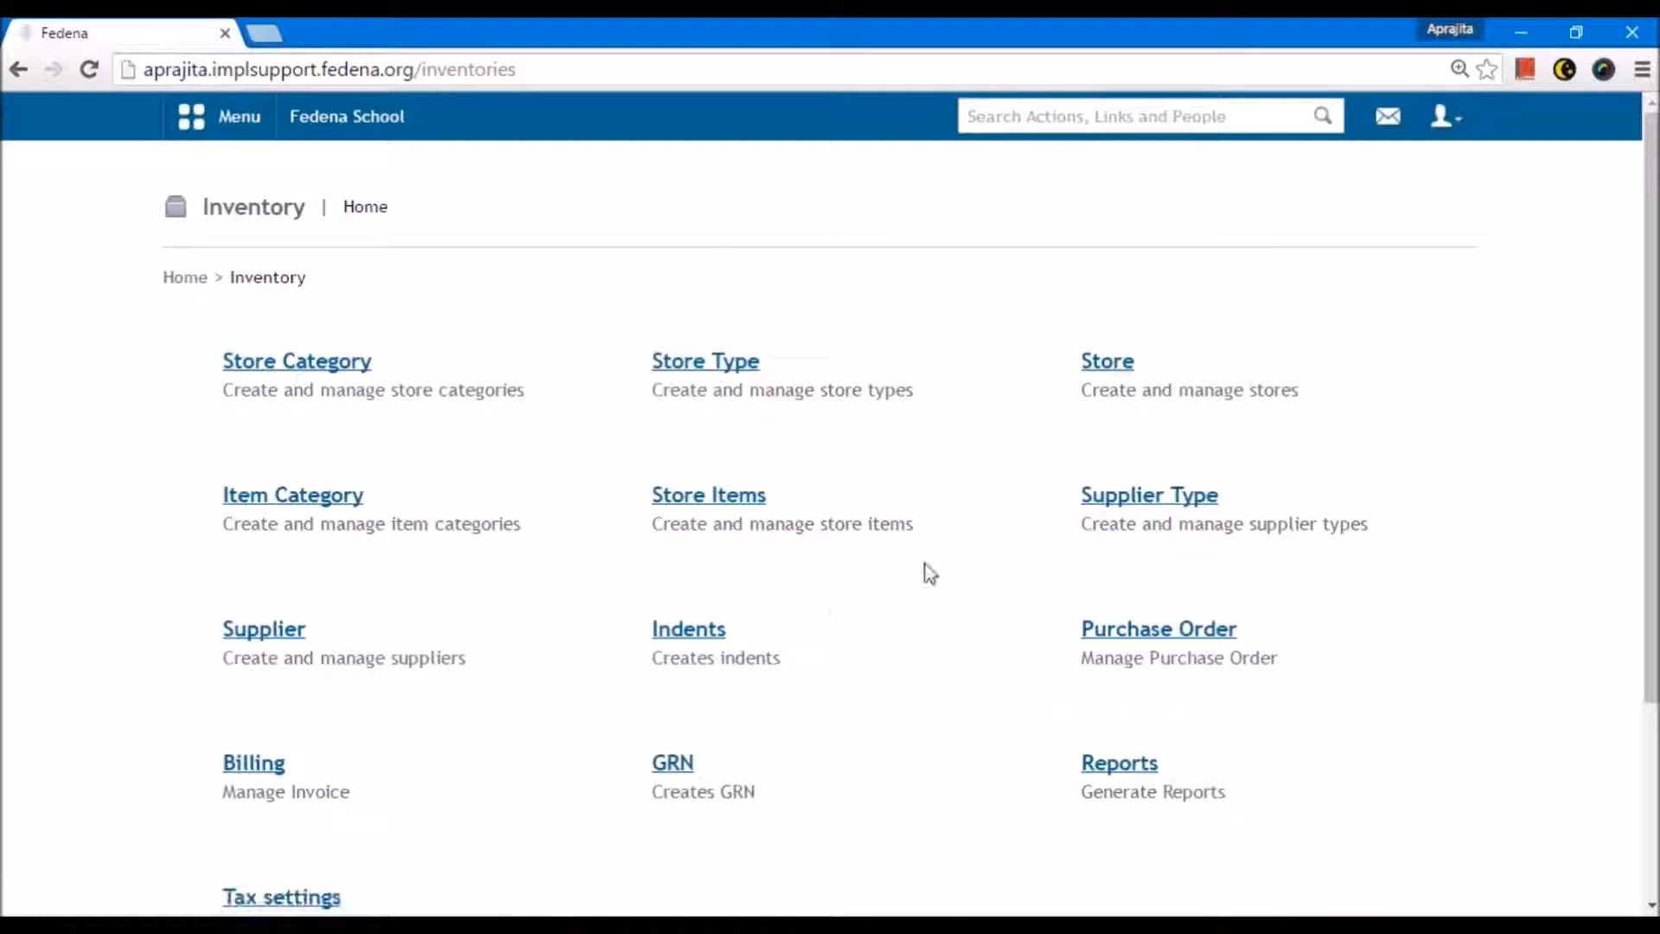
# Step: Re-save the supplier with type Stationery Supplier unchanged, then return to Inventory home
pyautogui.click(259, 635)
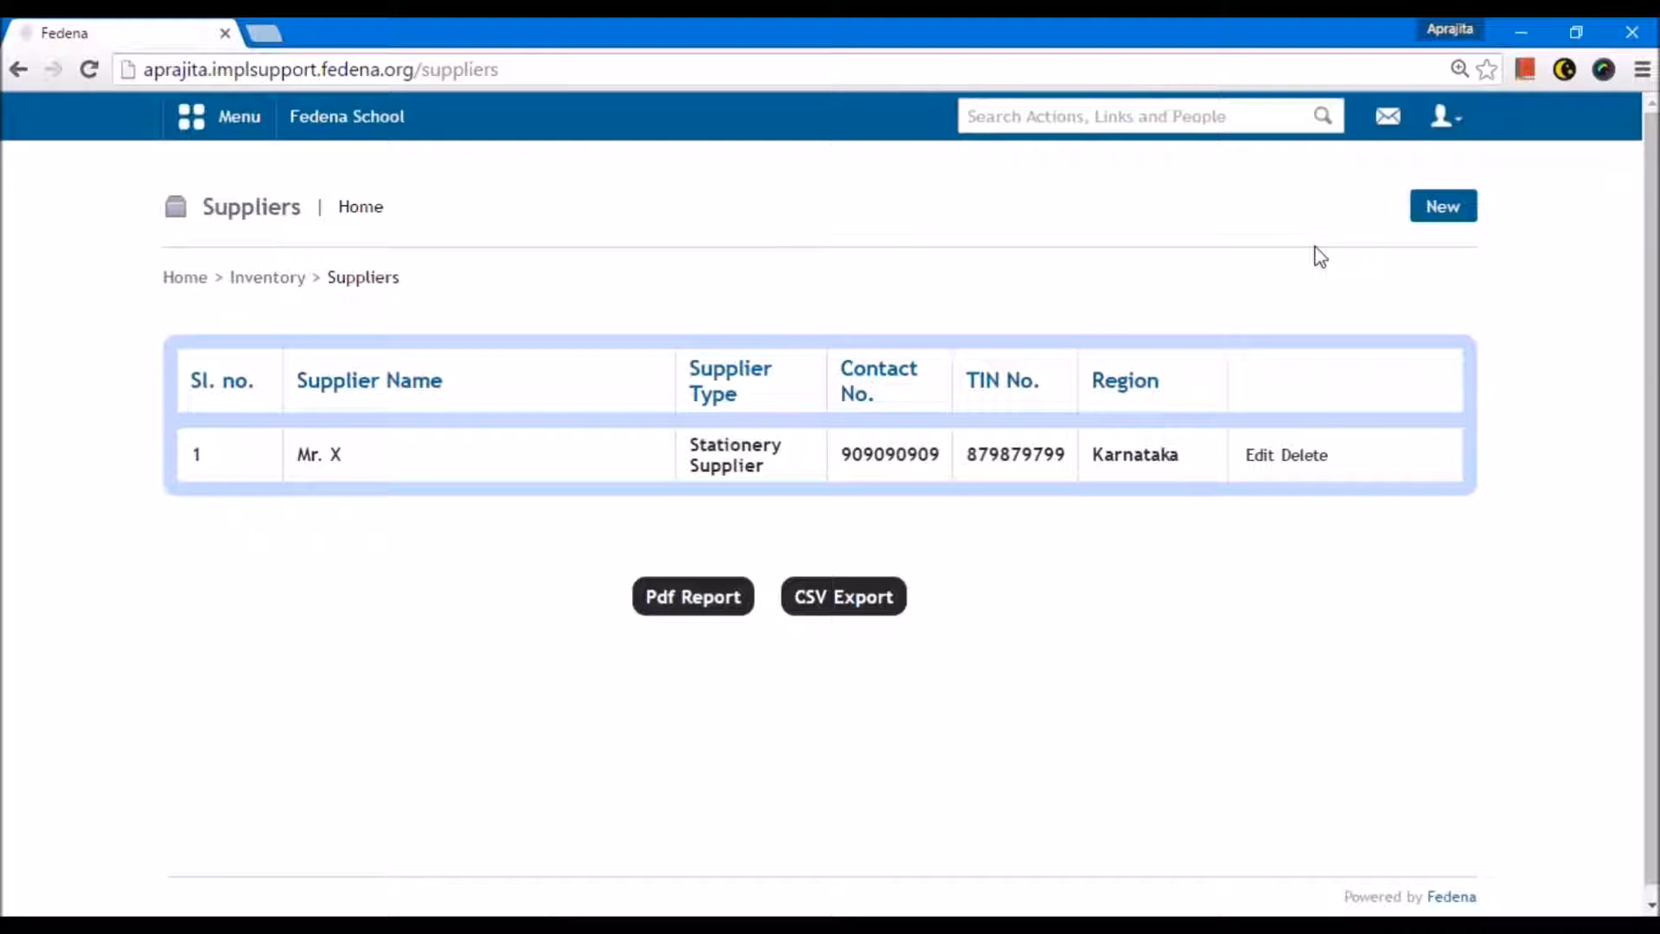
pyautogui.click(1259, 455)
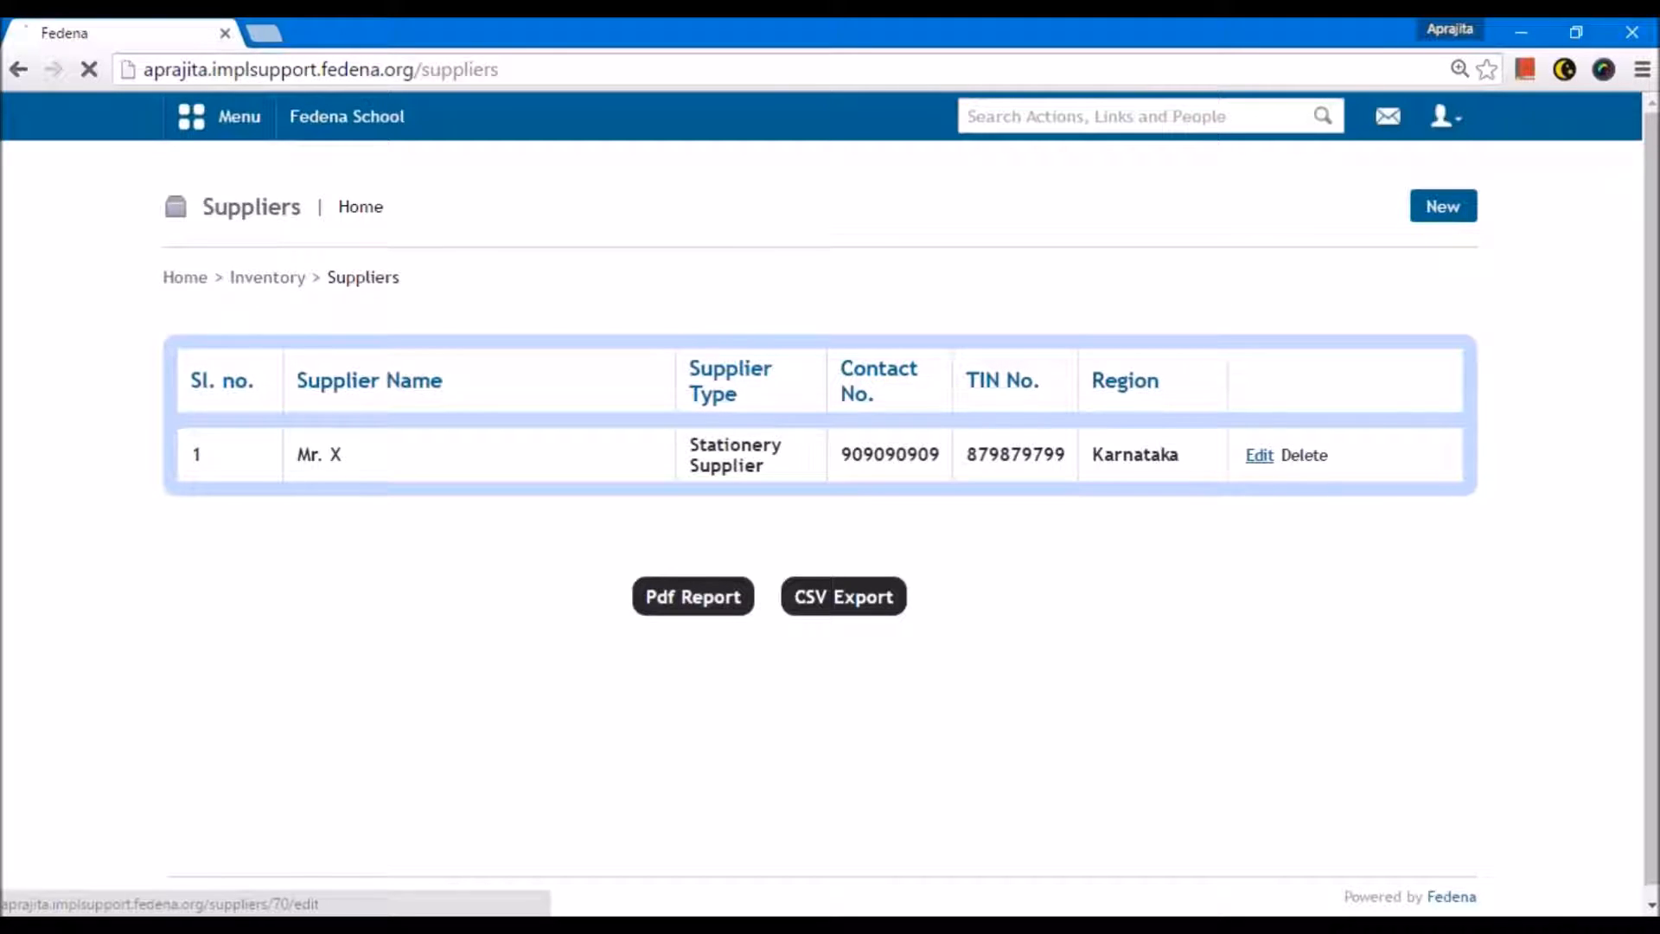
pyautogui.click(491, 364)
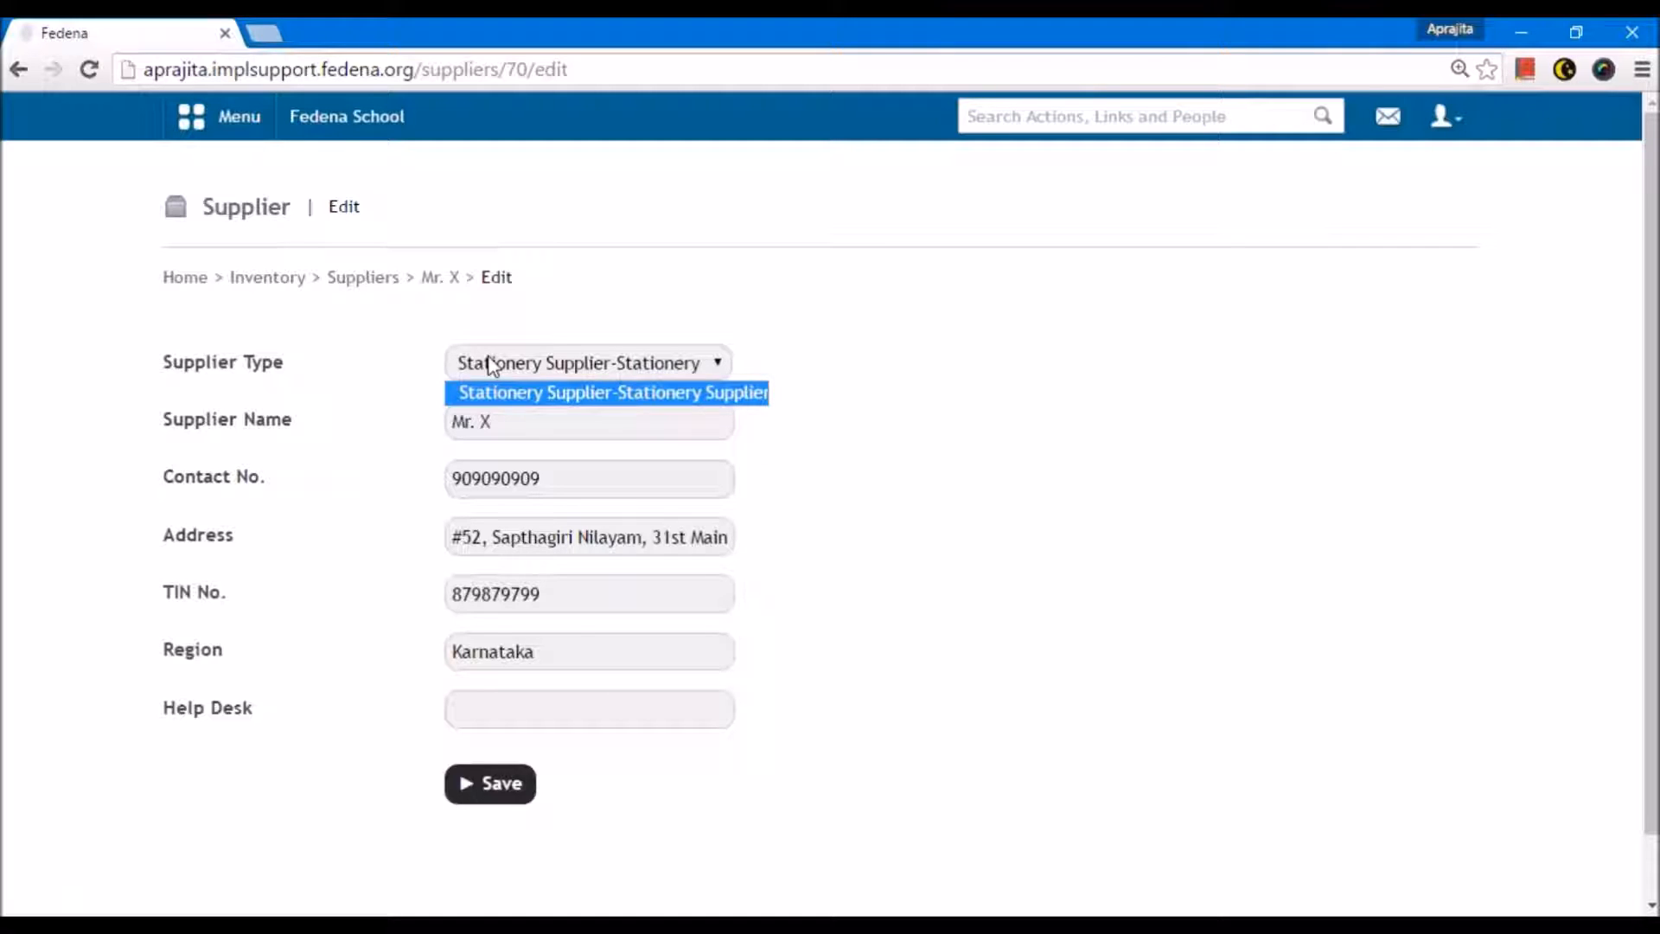
pyautogui.click(505, 383)
pyautogui.click(510, 407)
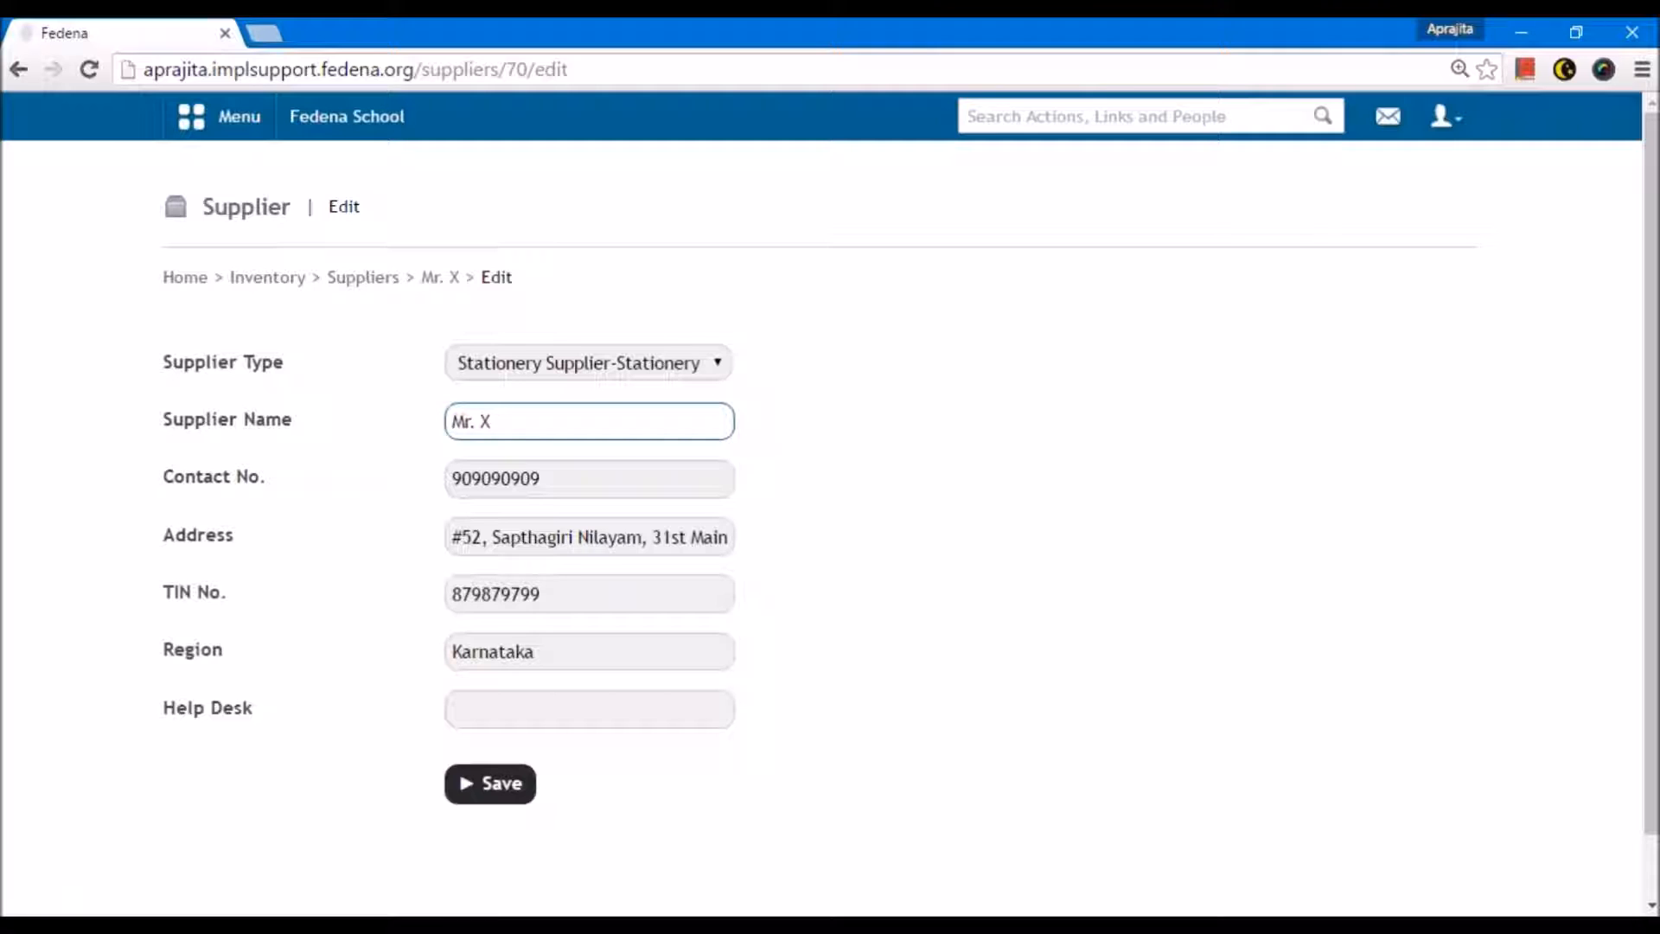
pyautogui.click(493, 788)
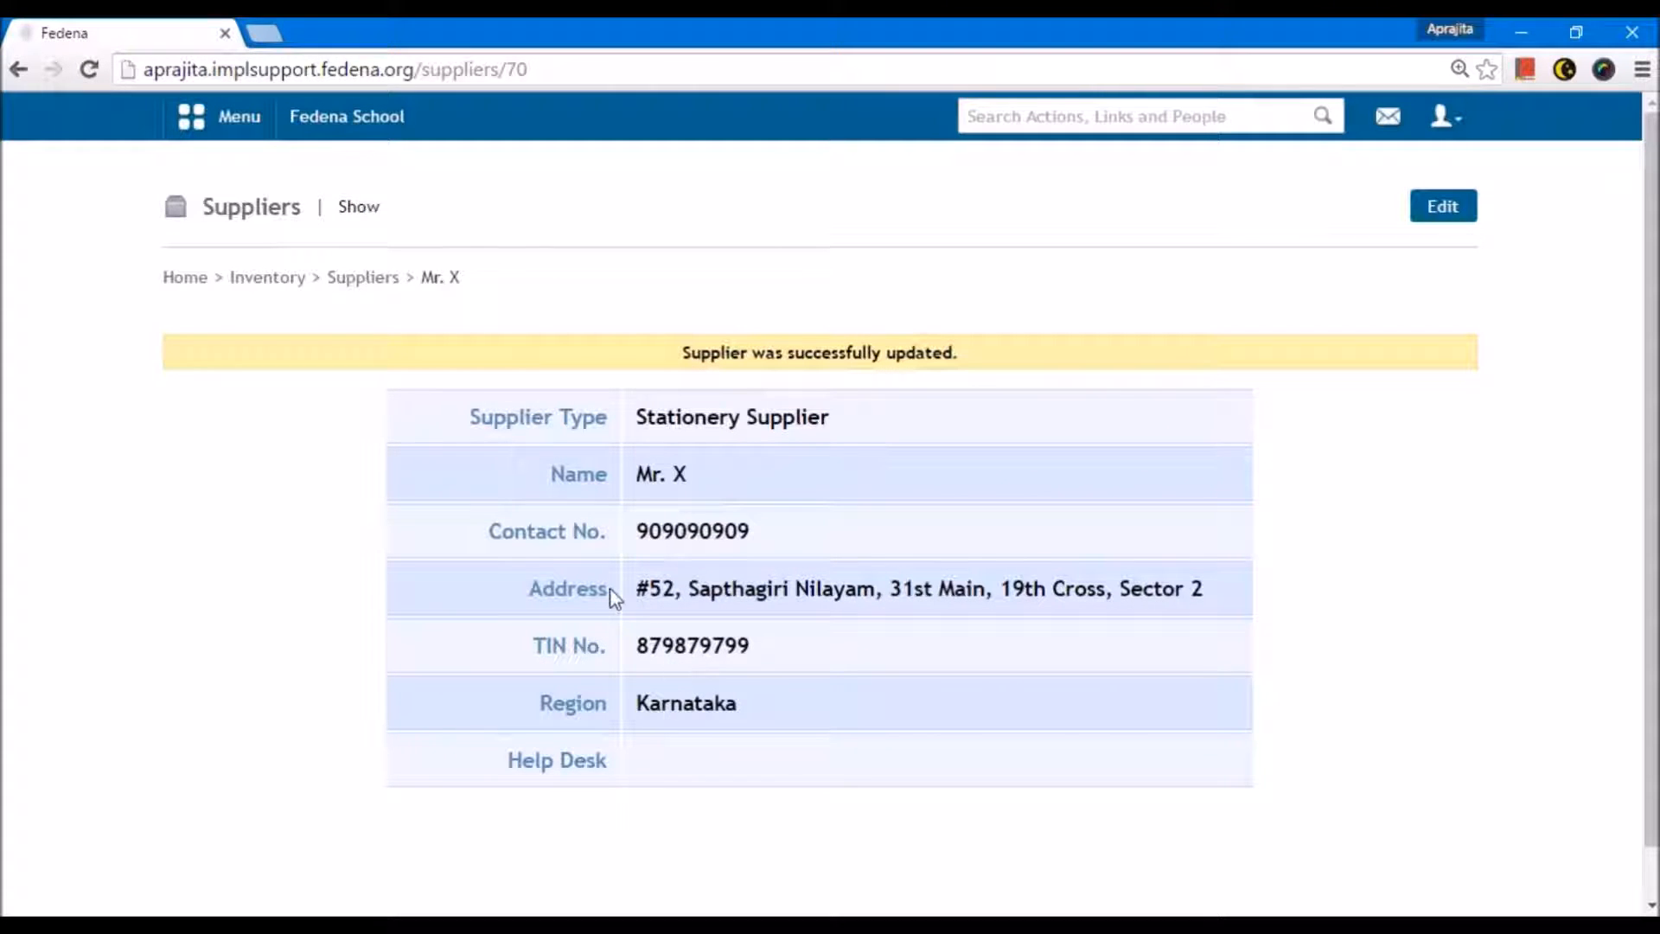
pyautogui.click(269, 279)
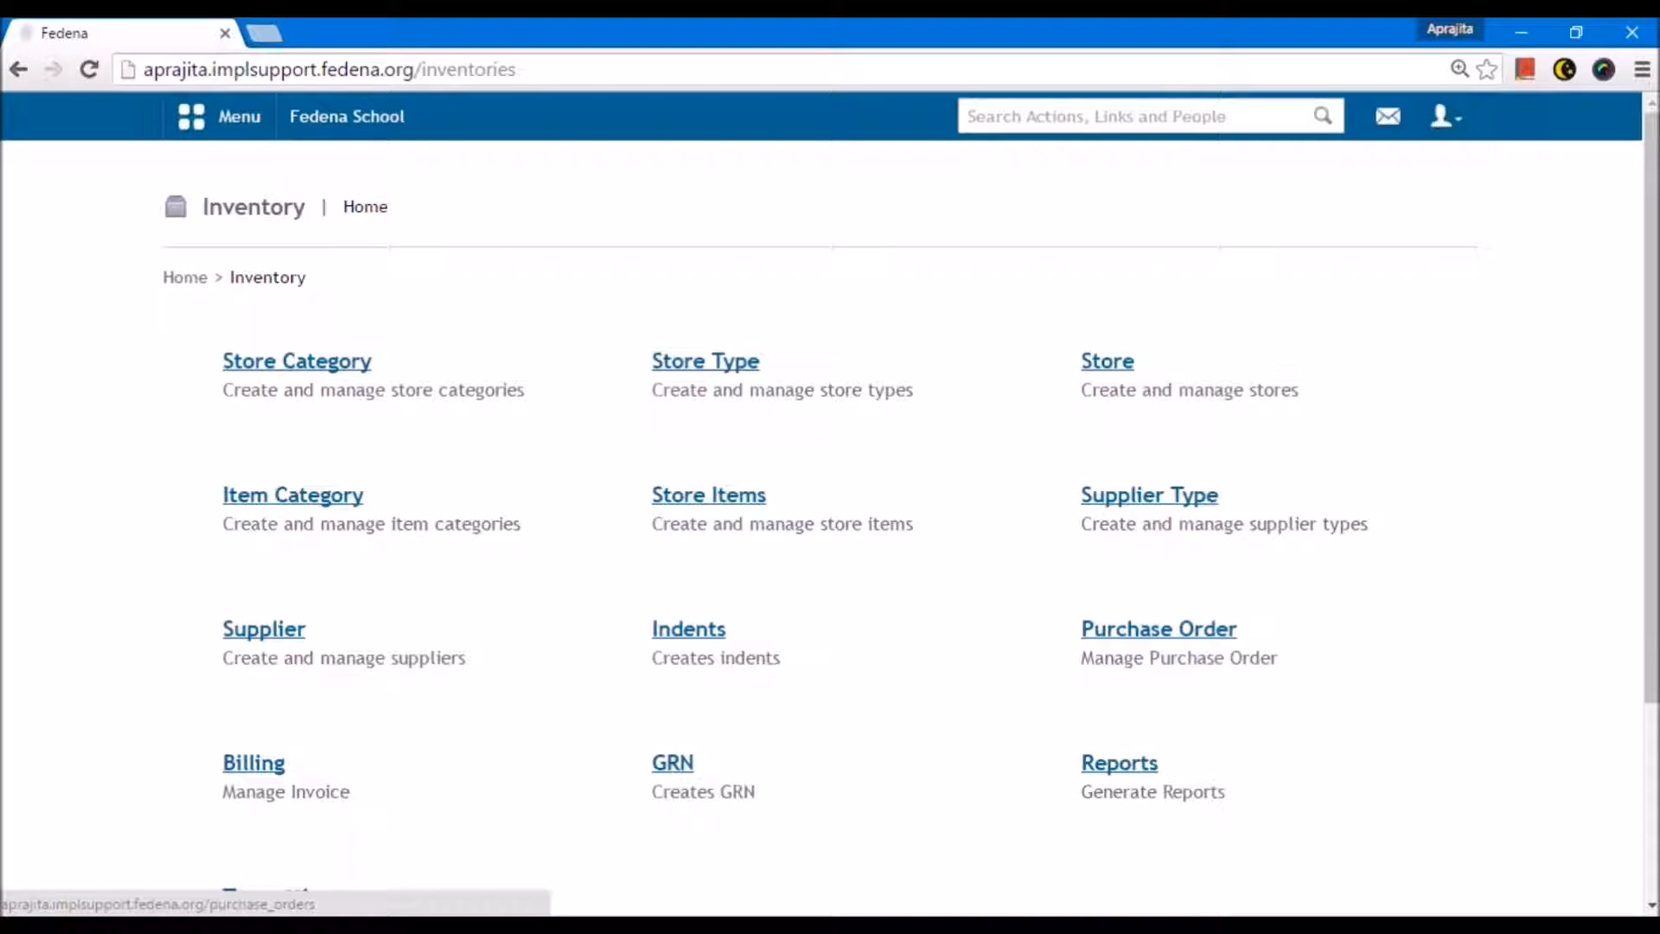
pyautogui.click(1155, 637)
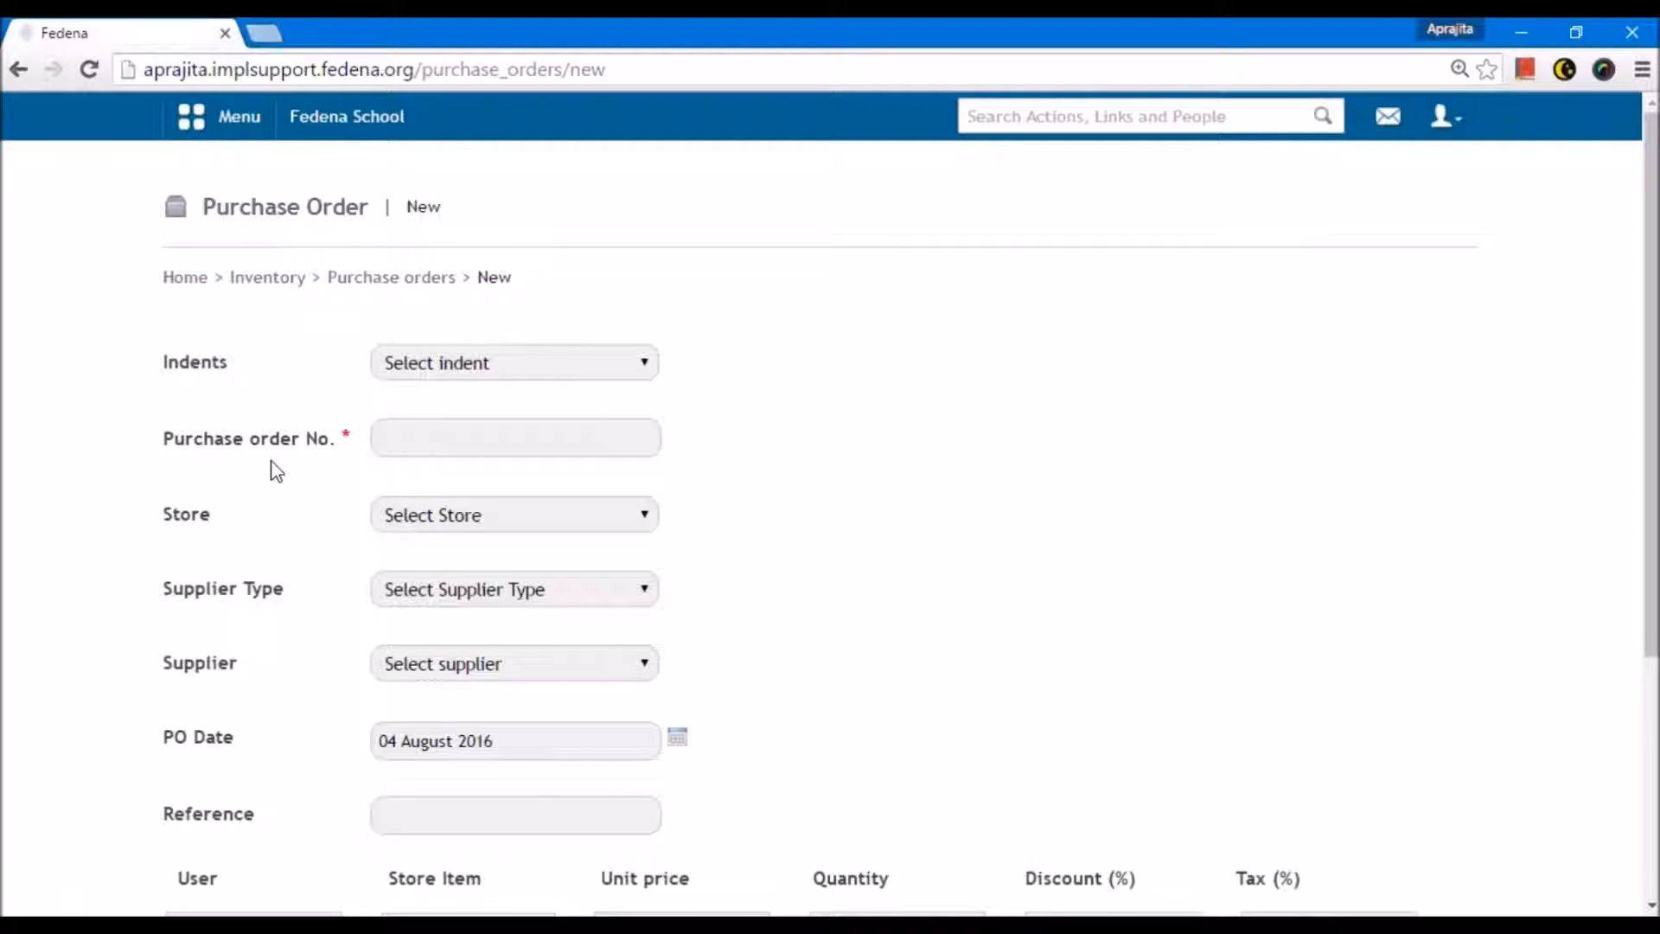
pyautogui.scroll(-1, 372, 469)
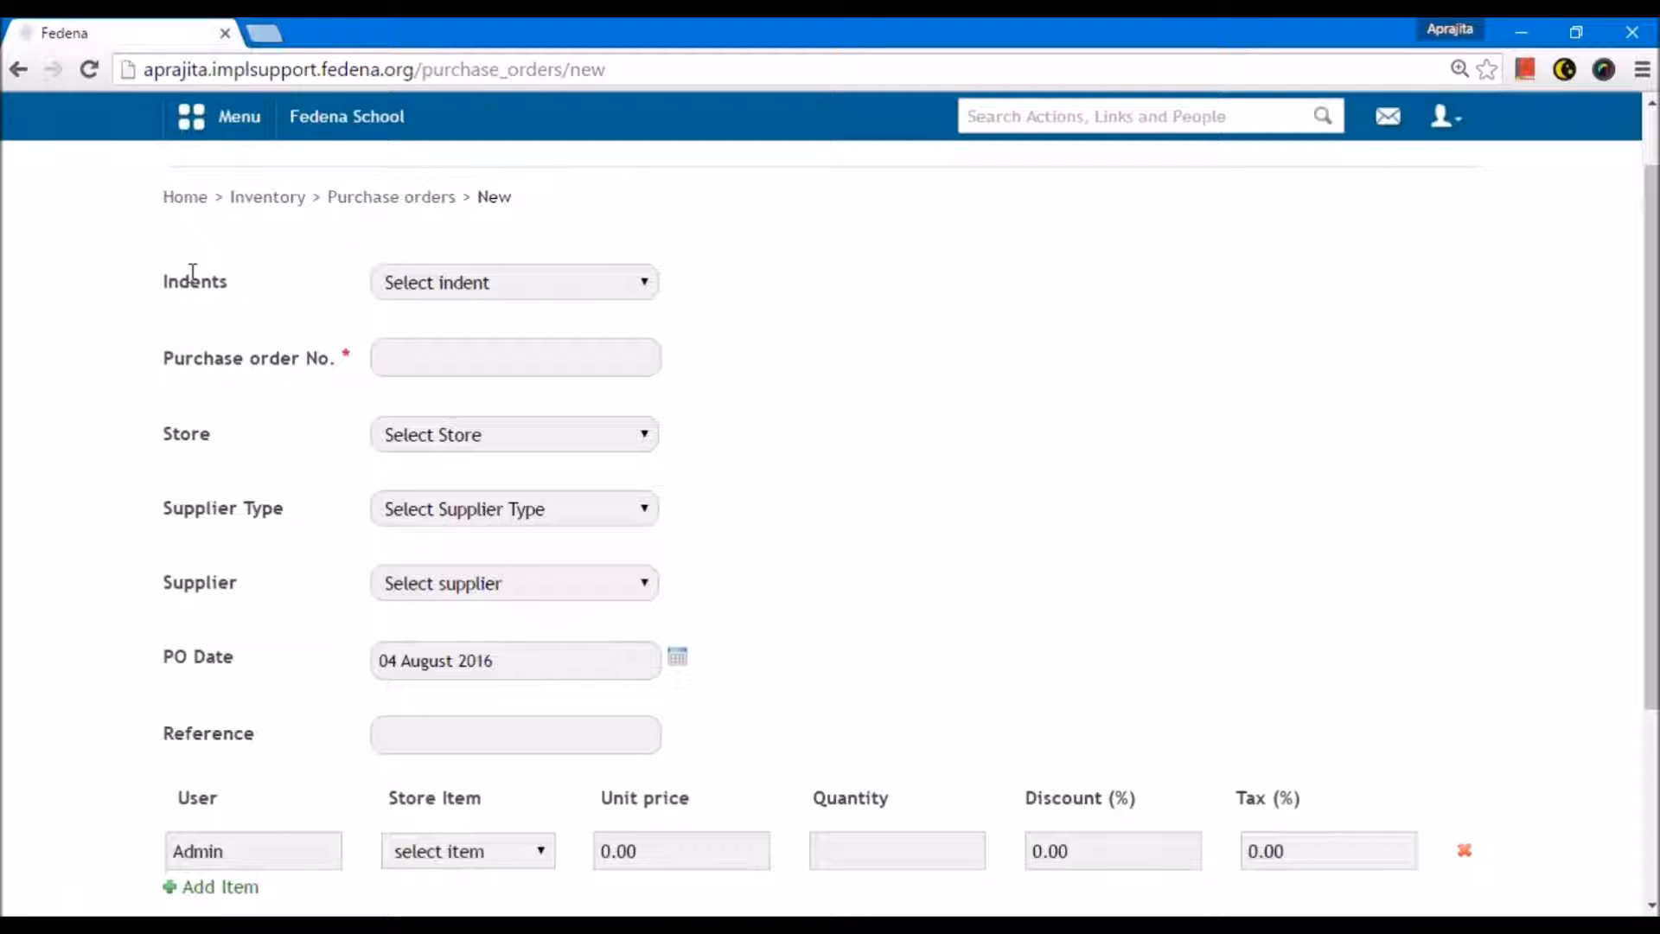
pyautogui.click(275, 198)
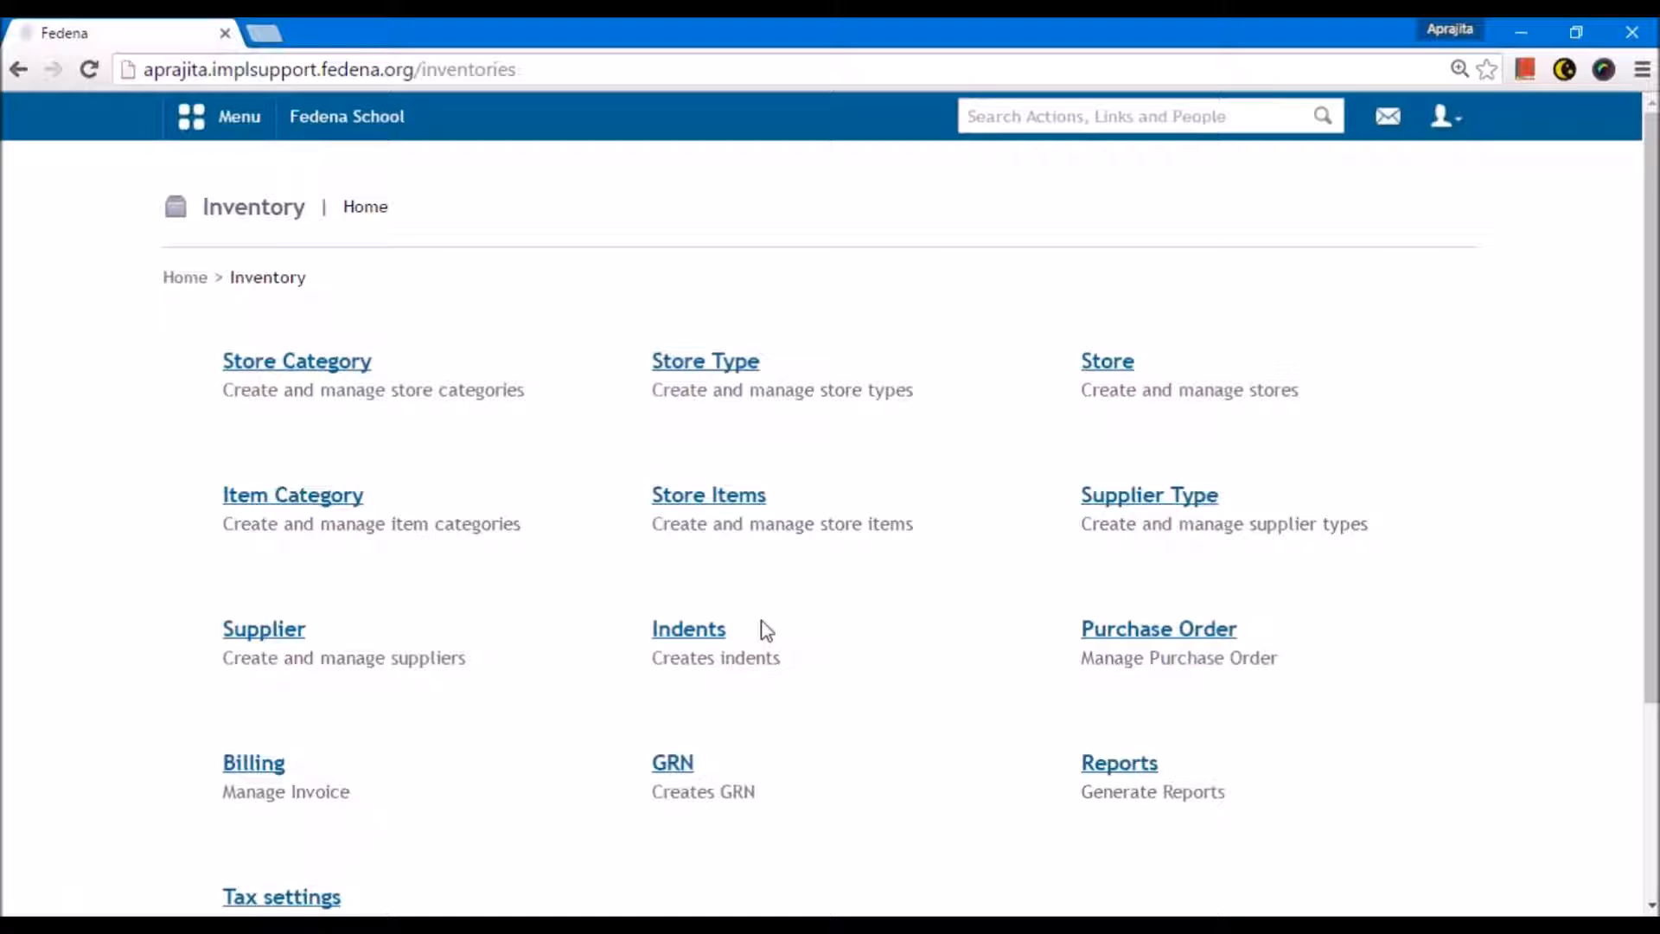
# Step: Open indent IN01 for editing and keep Stationery Store as its store
pyautogui.click(677, 632)
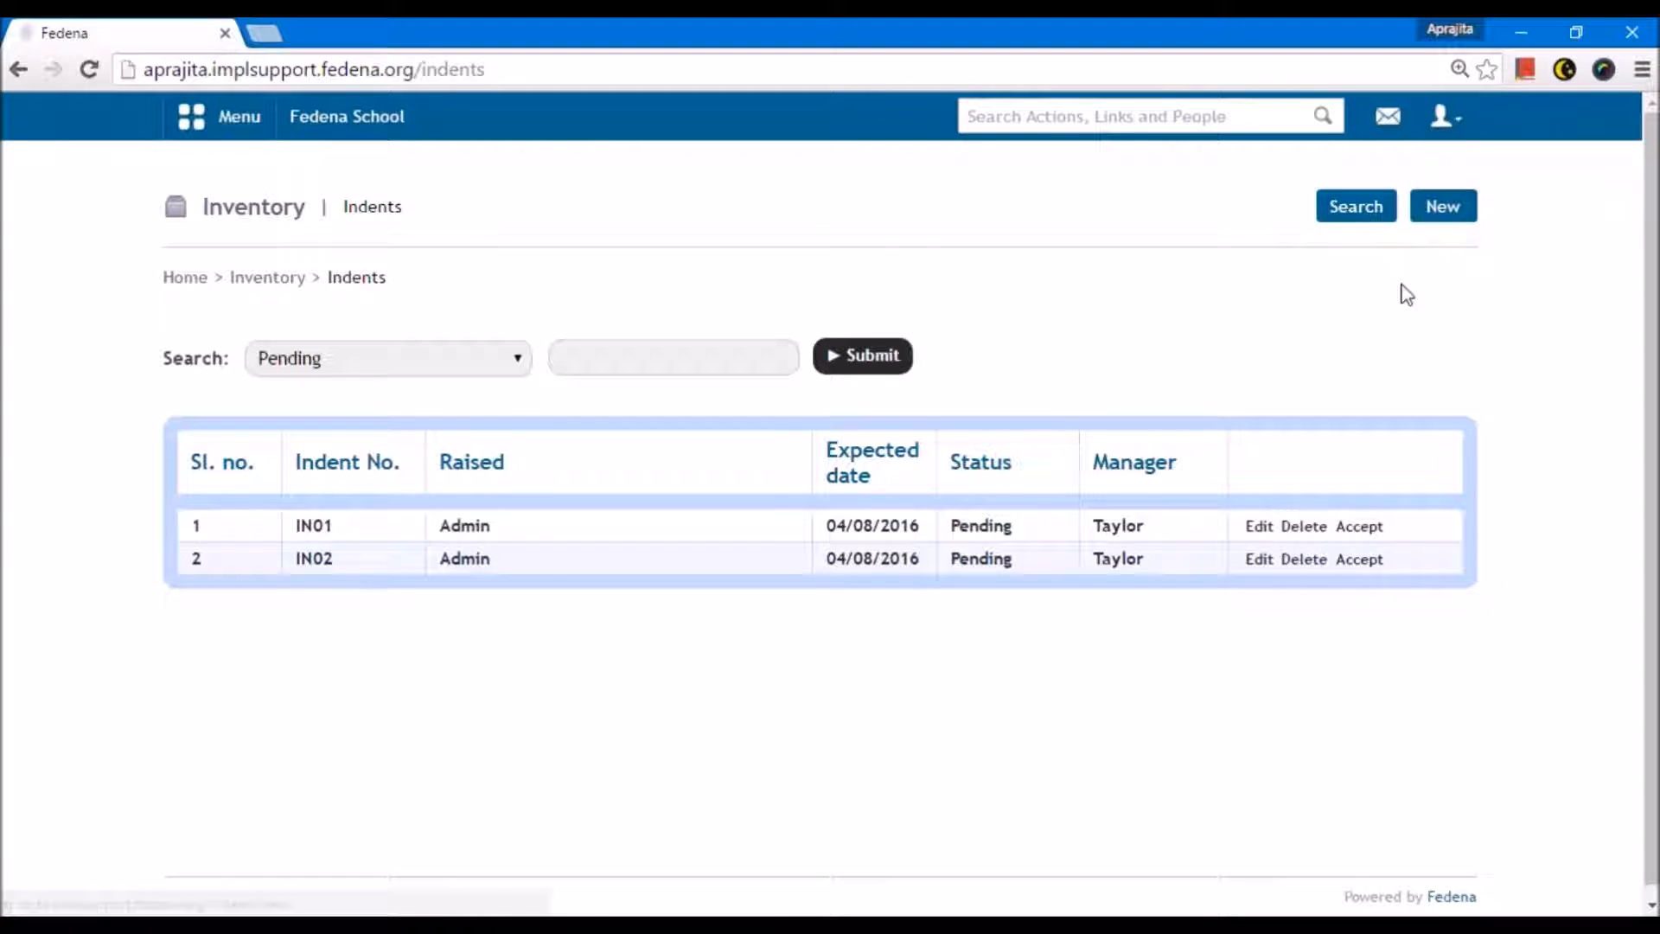
pyautogui.click(1259, 526)
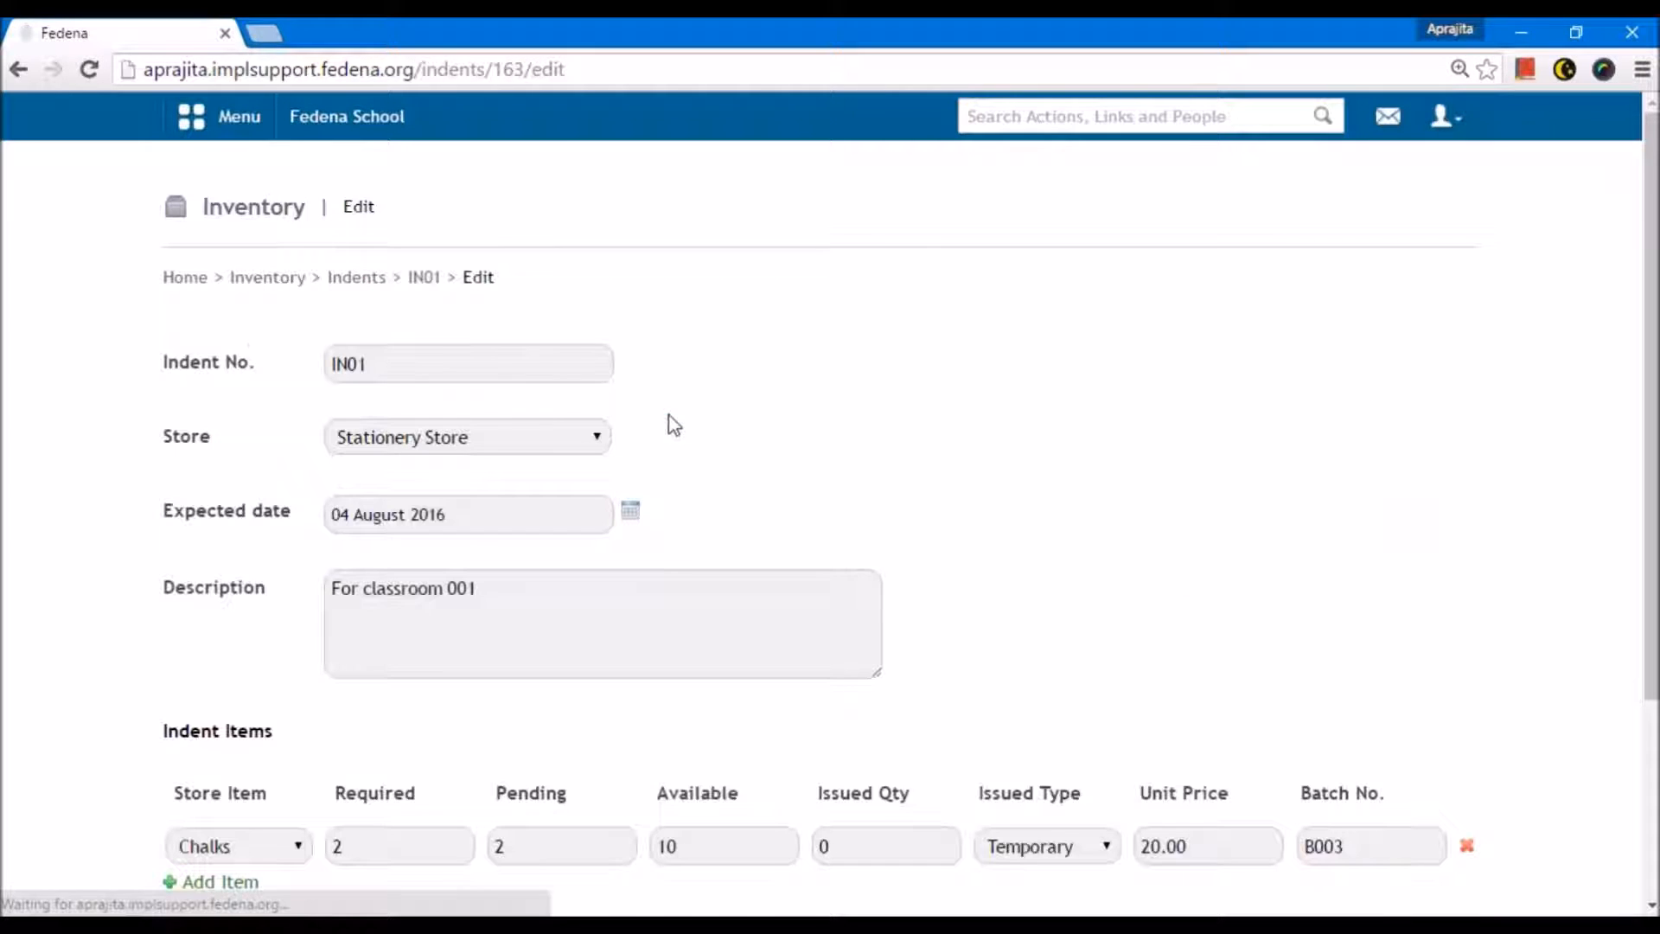
pyautogui.scroll(-1, 510, 461)
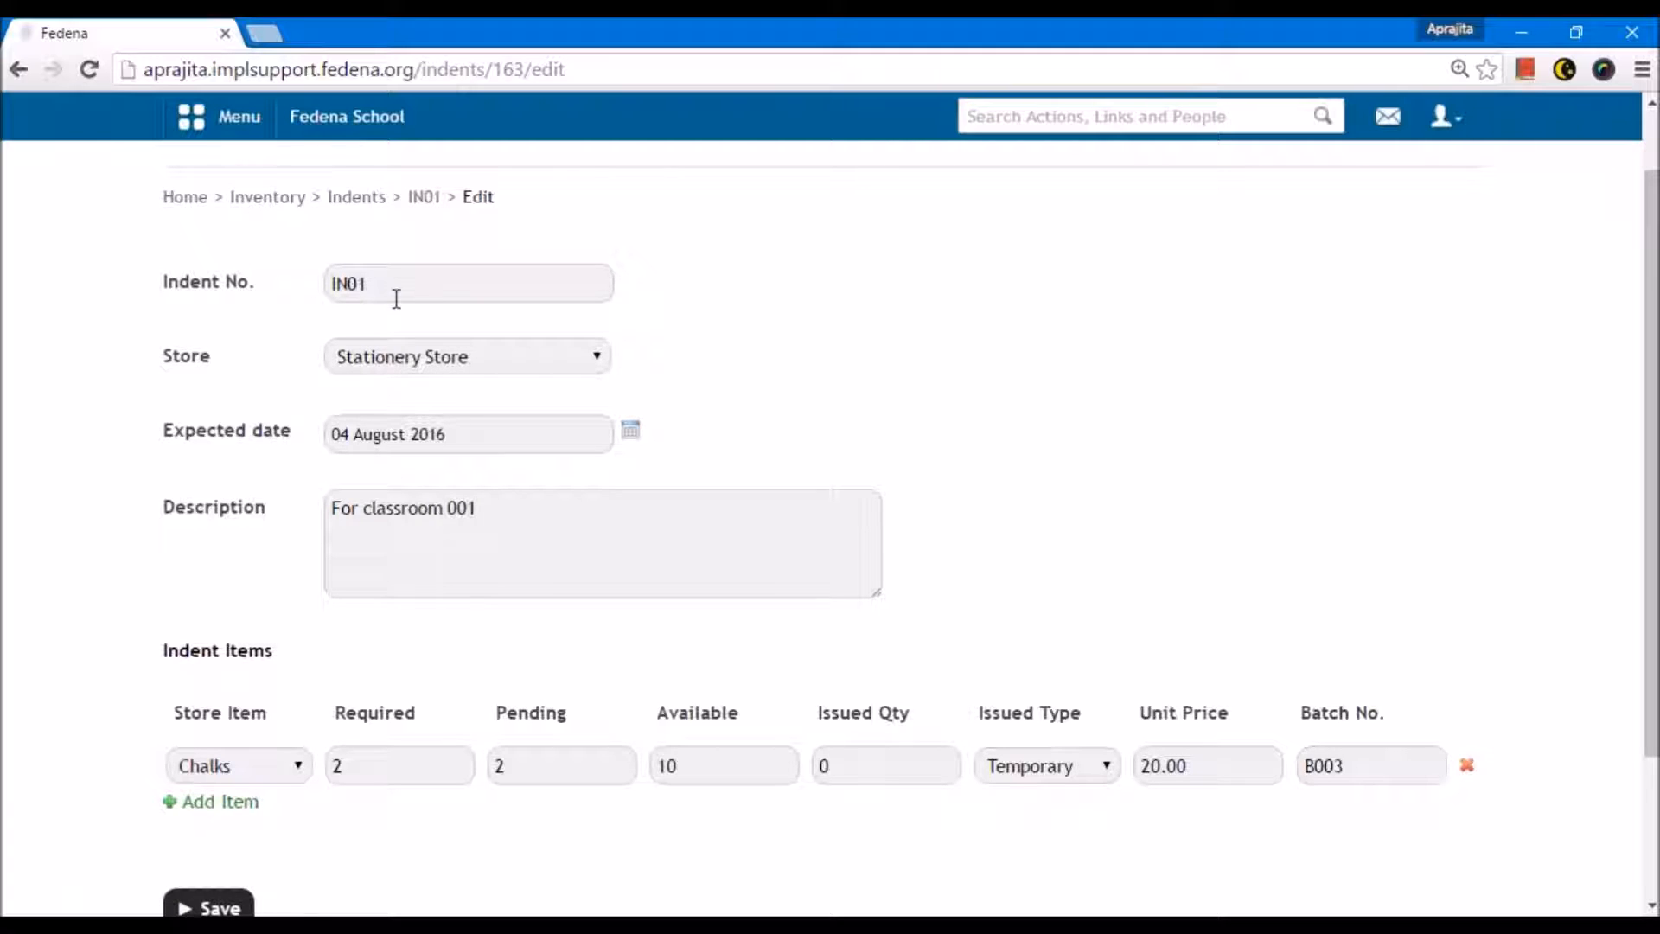
pyautogui.click(412, 356)
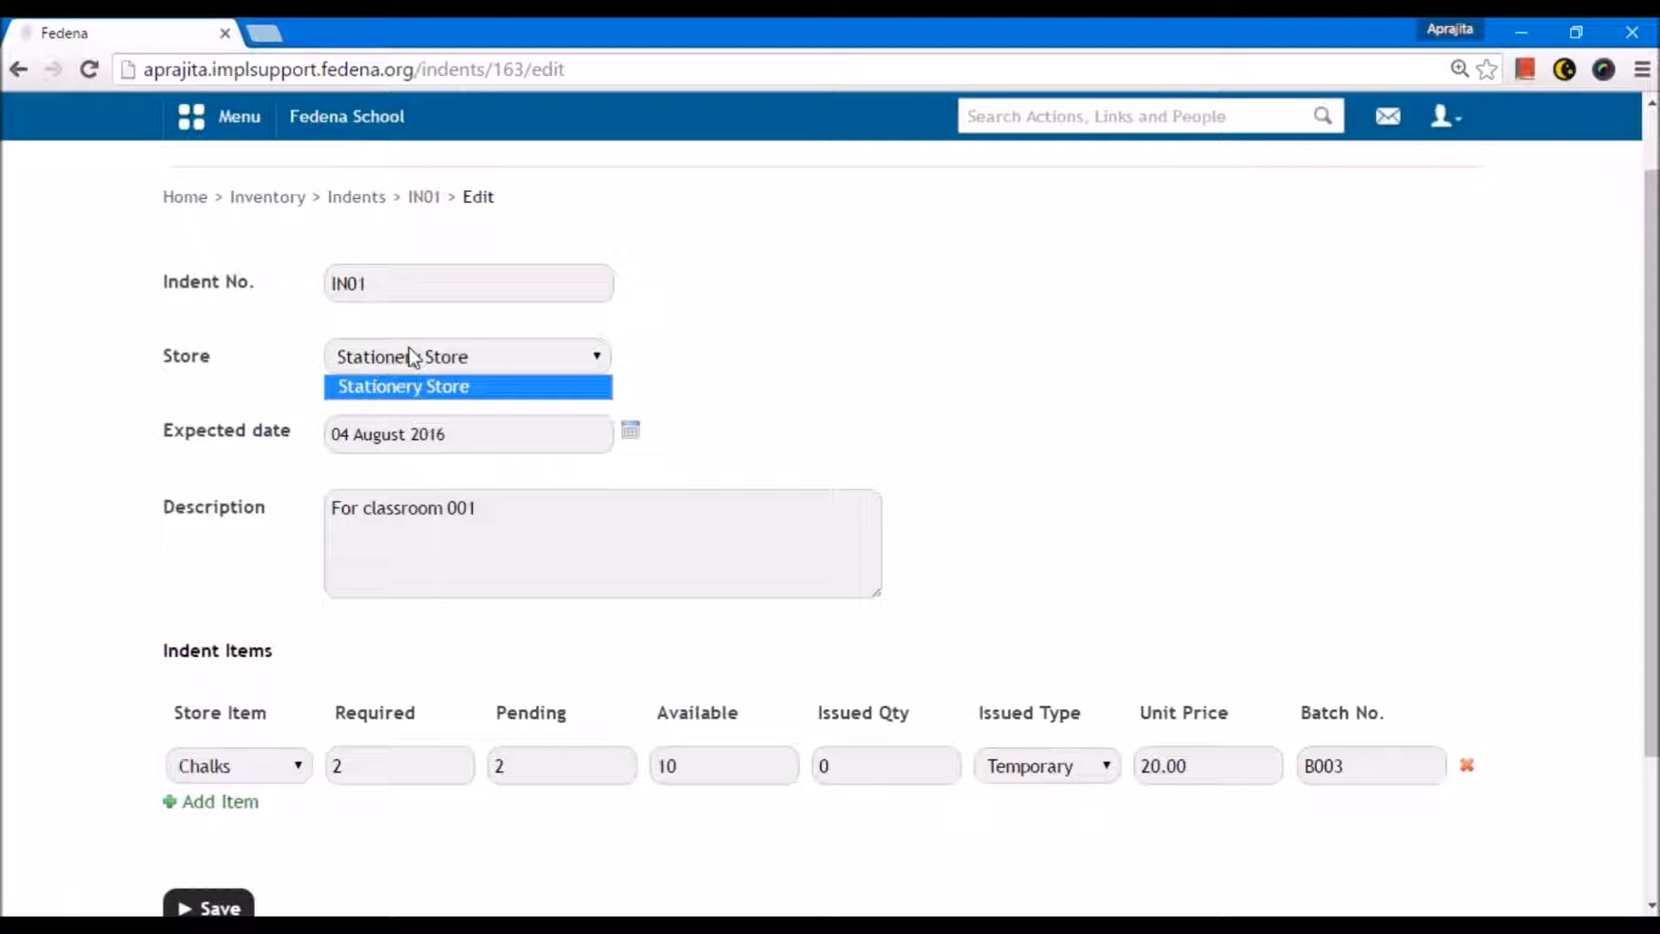
pyautogui.click(411, 380)
pyautogui.click(423, 434)
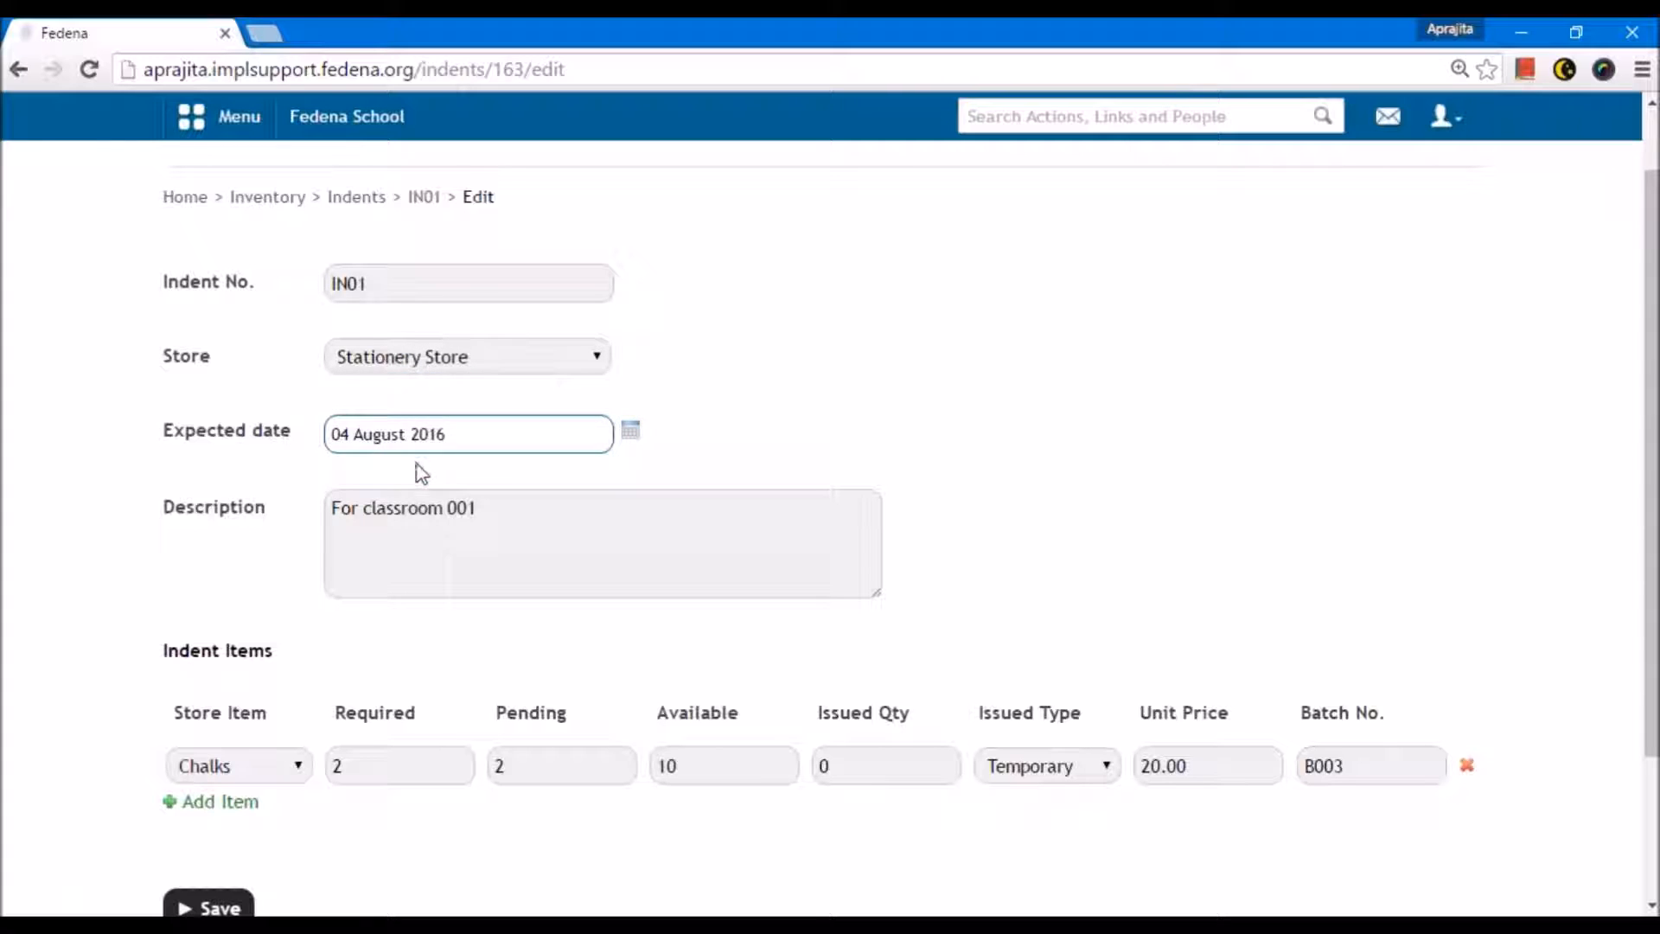
pyautogui.click(423, 548)
# Step: Keep Chalks as the indent item and return to the Indents list without saving
pyautogui.scroll(-3, 422, 548)
pyautogui.click(232, 577)
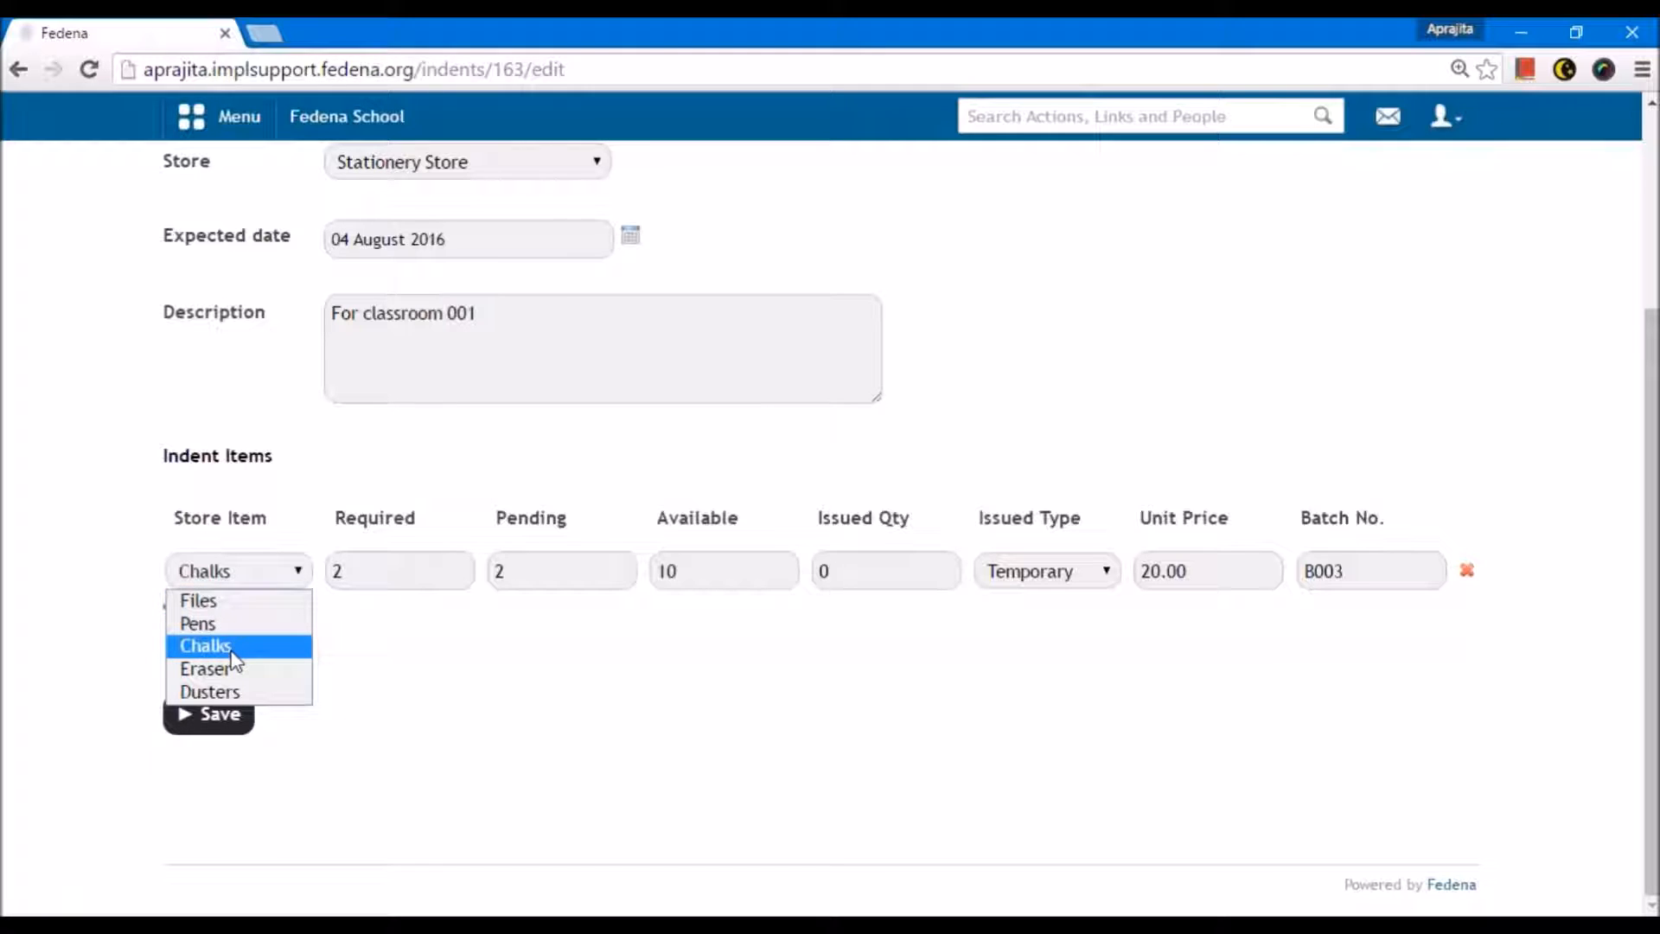
pyautogui.click(226, 650)
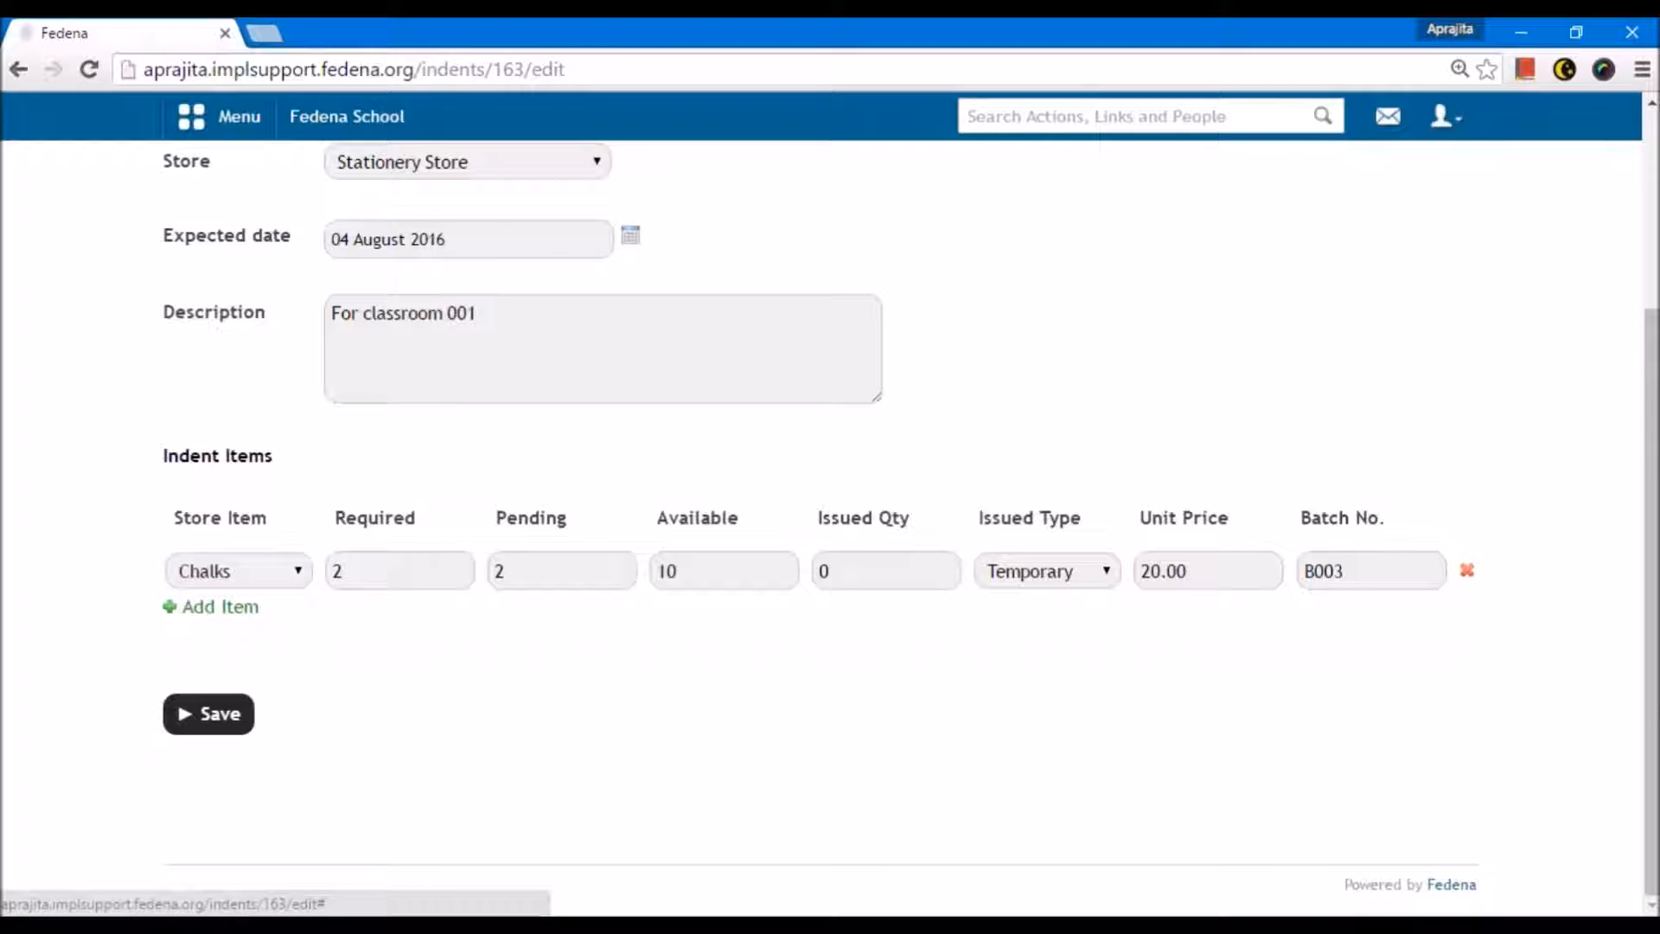
pyautogui.scroll(1, 411, 251)
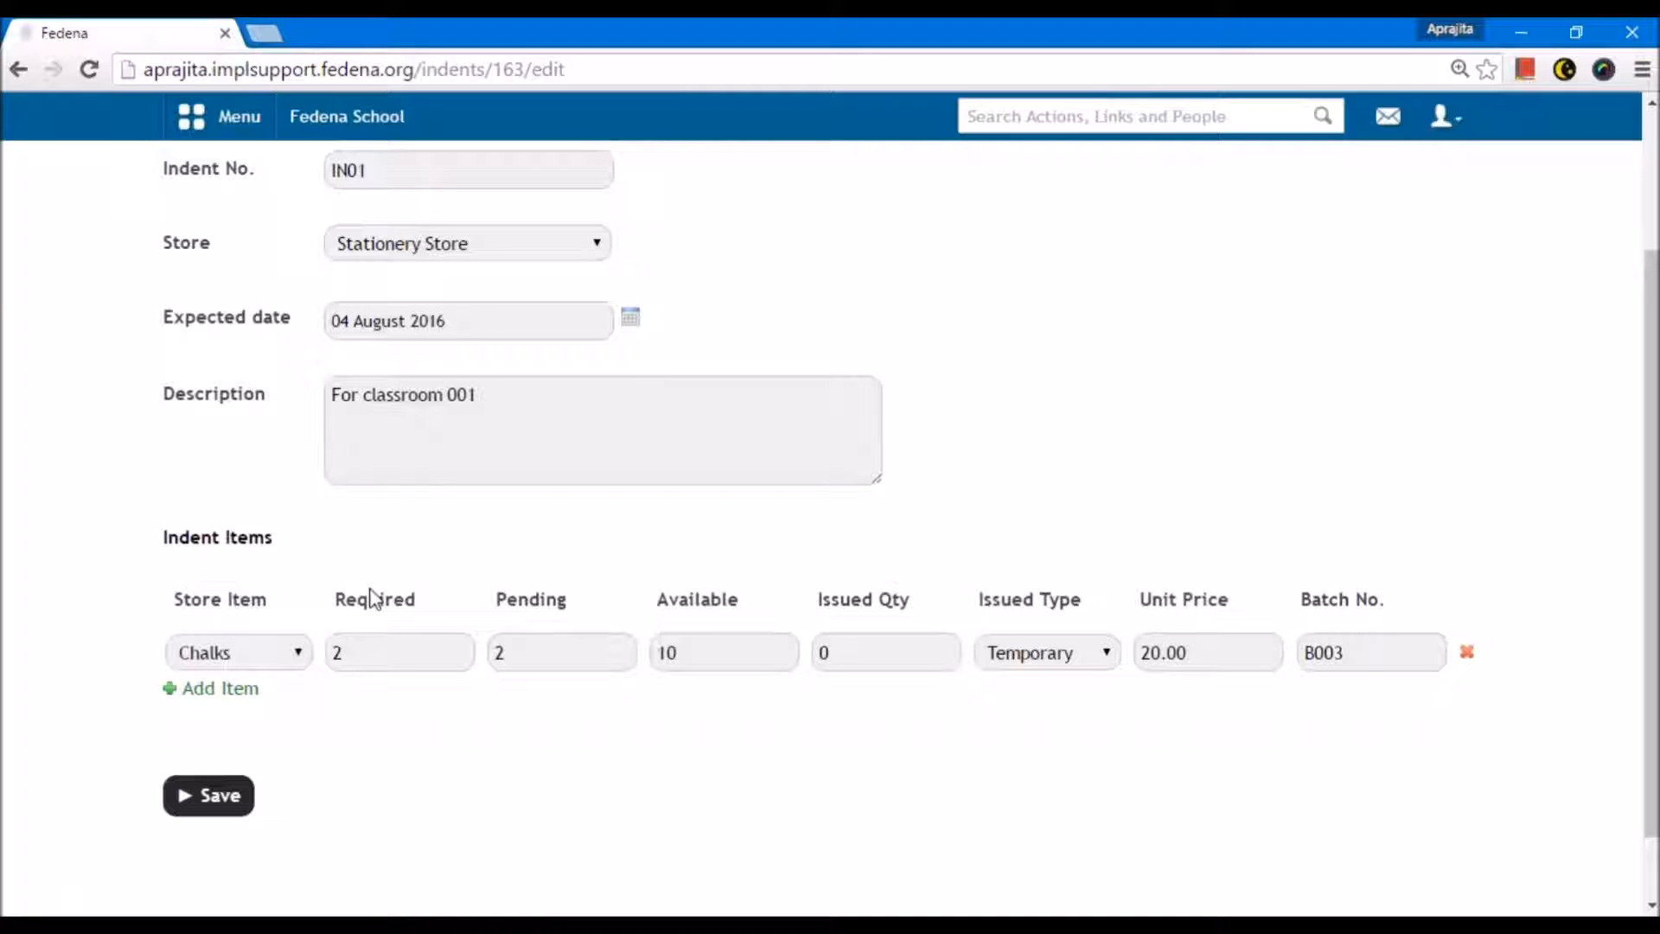
pyautogui.scroll(1, 290, 778)
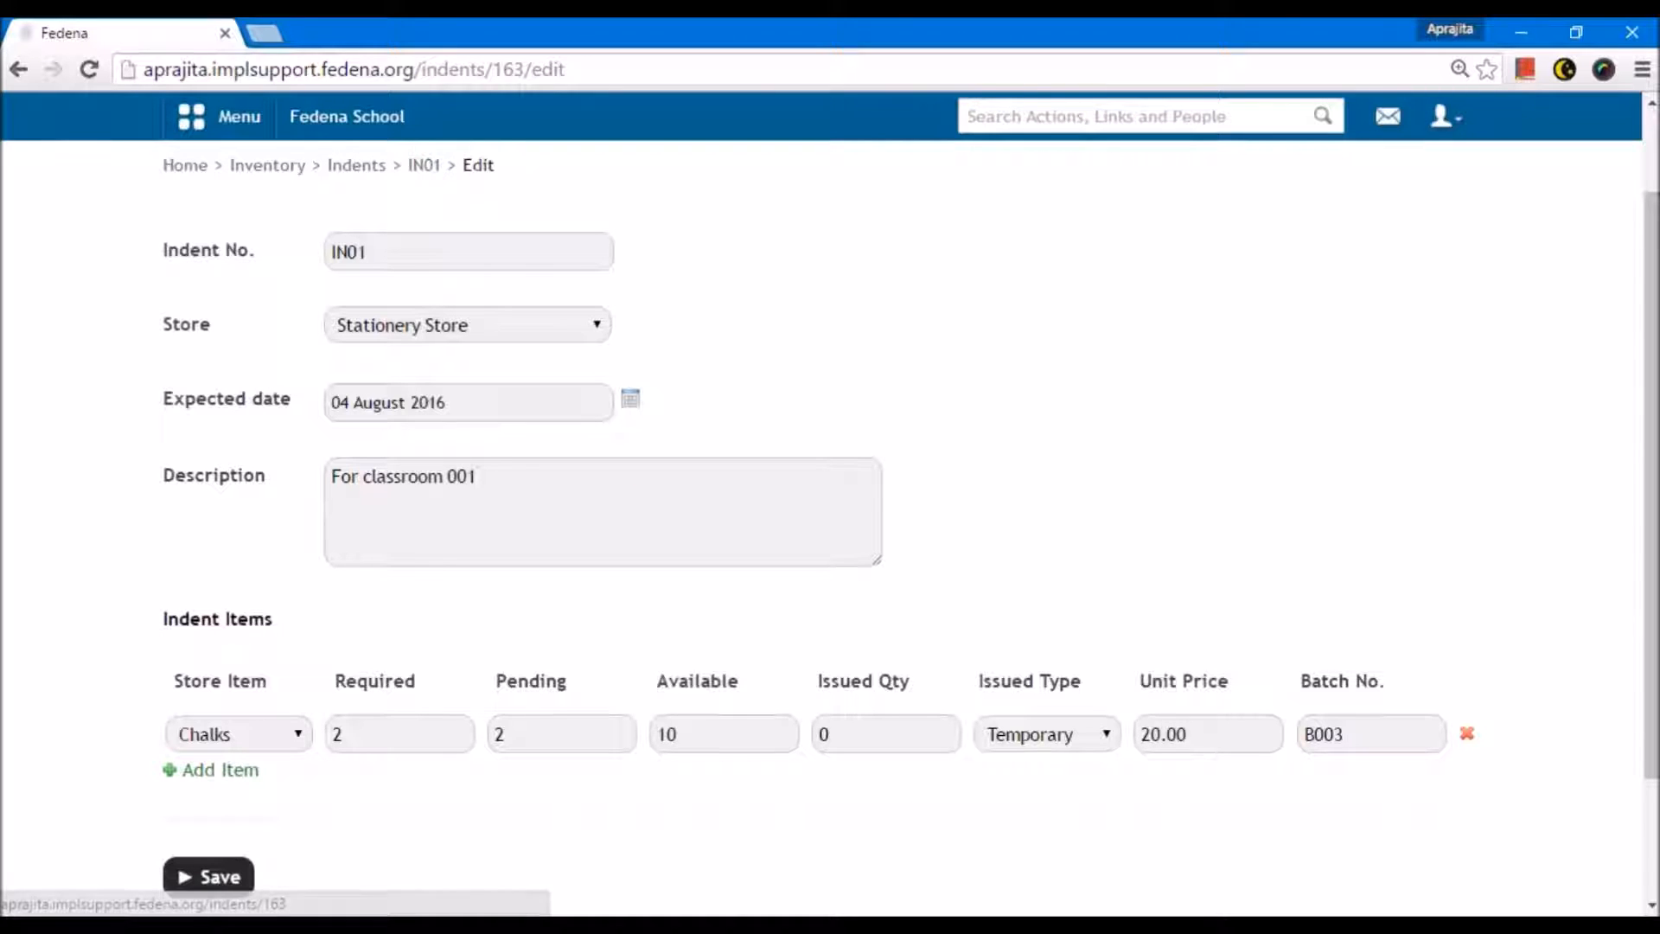
pyautogui.click(356, 165)
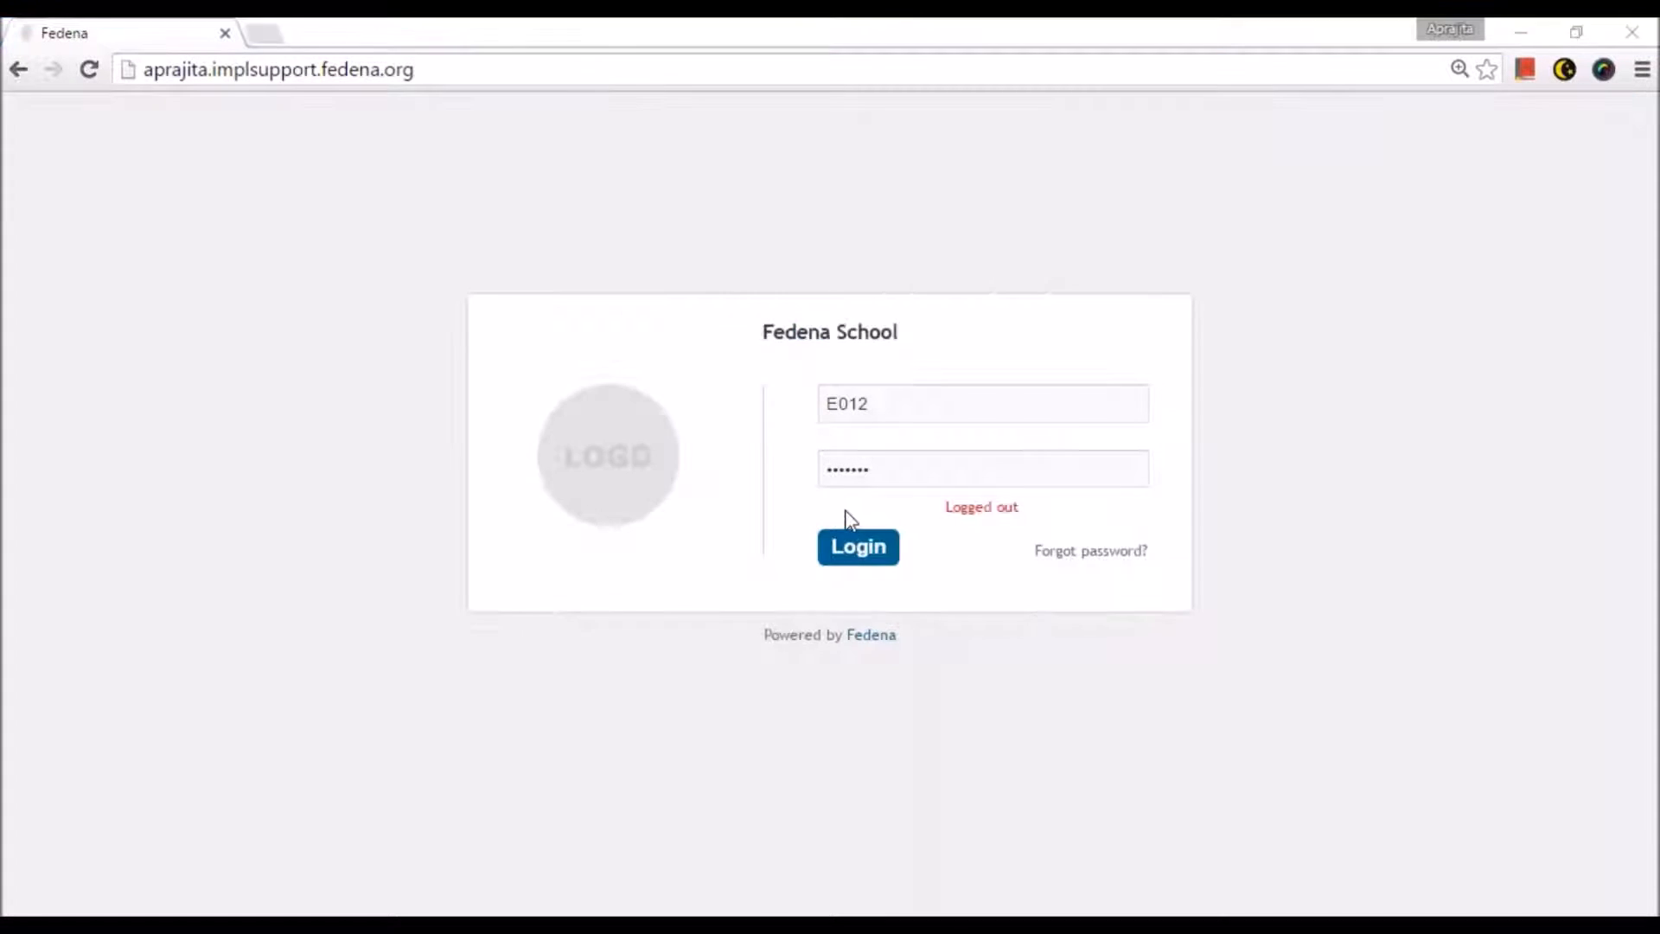
# Step: Log in and go through Menu > Administration > Inventory to the Indents list
pyautogui.click(856, 554)
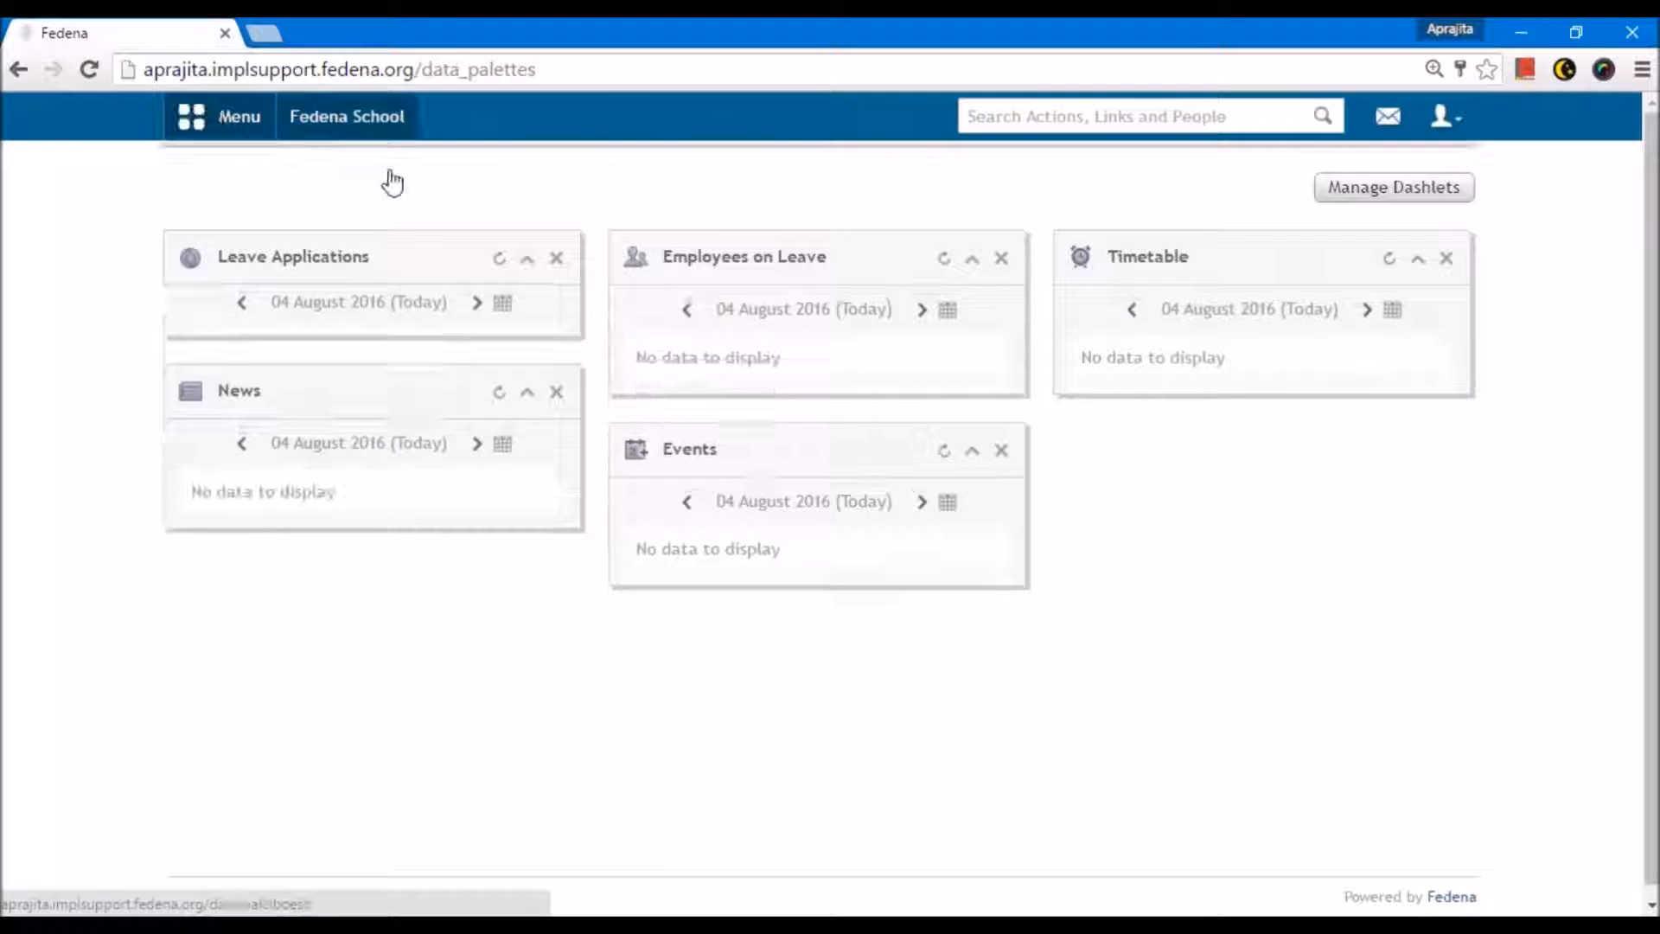
pyautogui.click(226, 116)
pyautogui.click(650, 184)
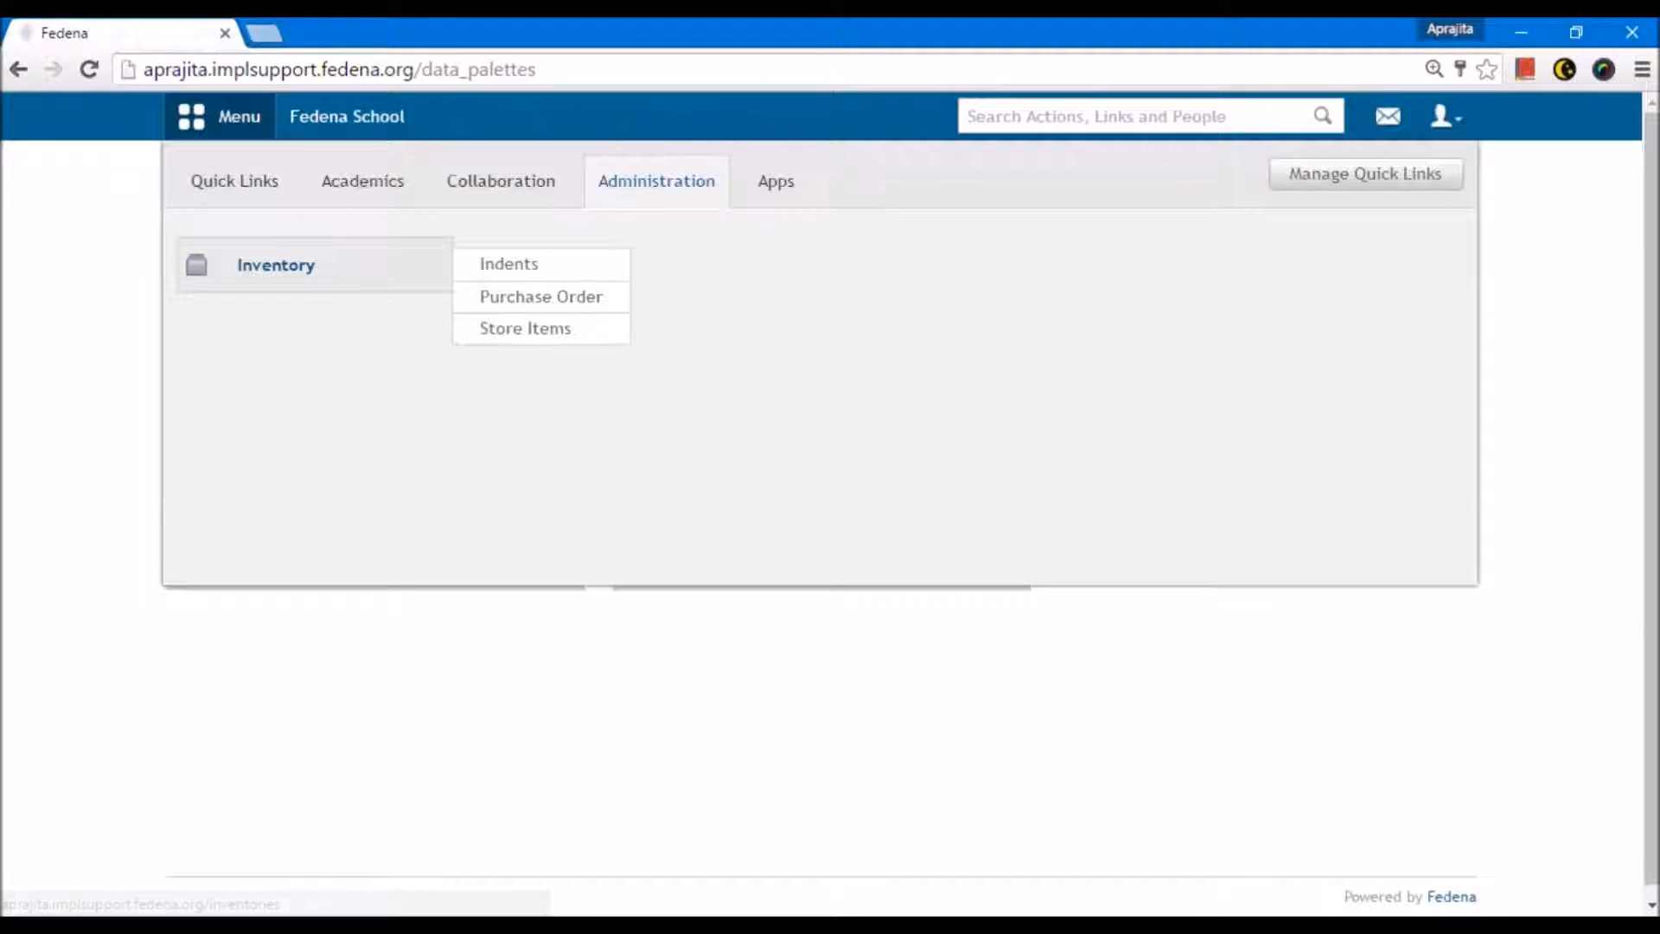
pyautogui.click(298, 266)
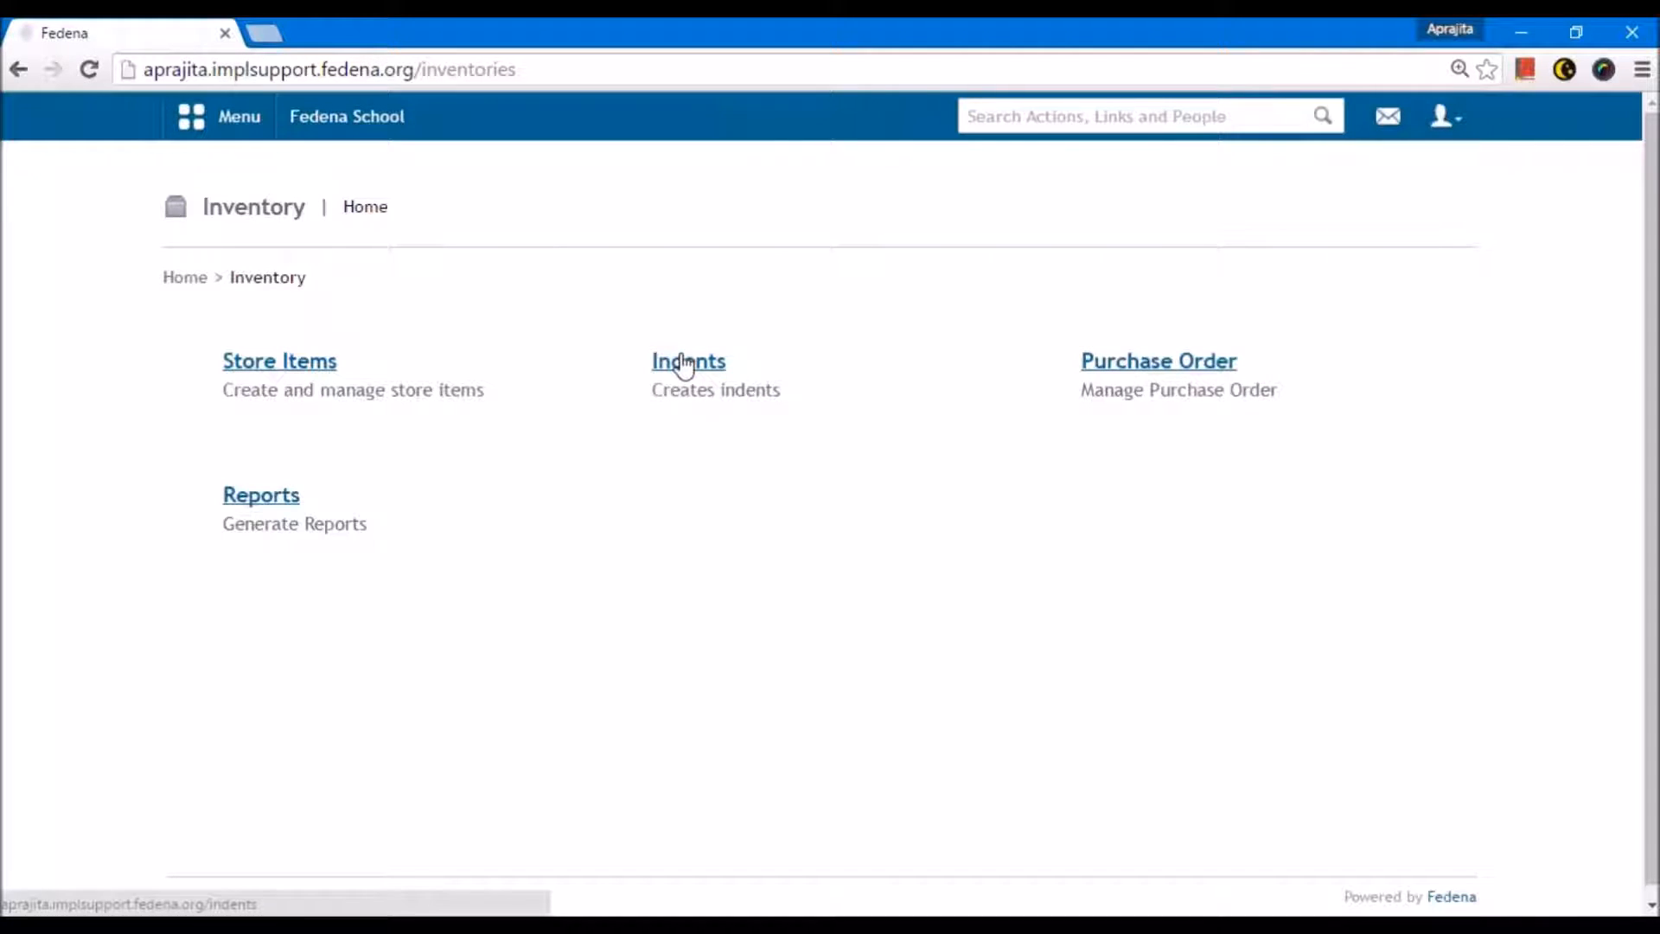
pyautogui.click(689, 363)
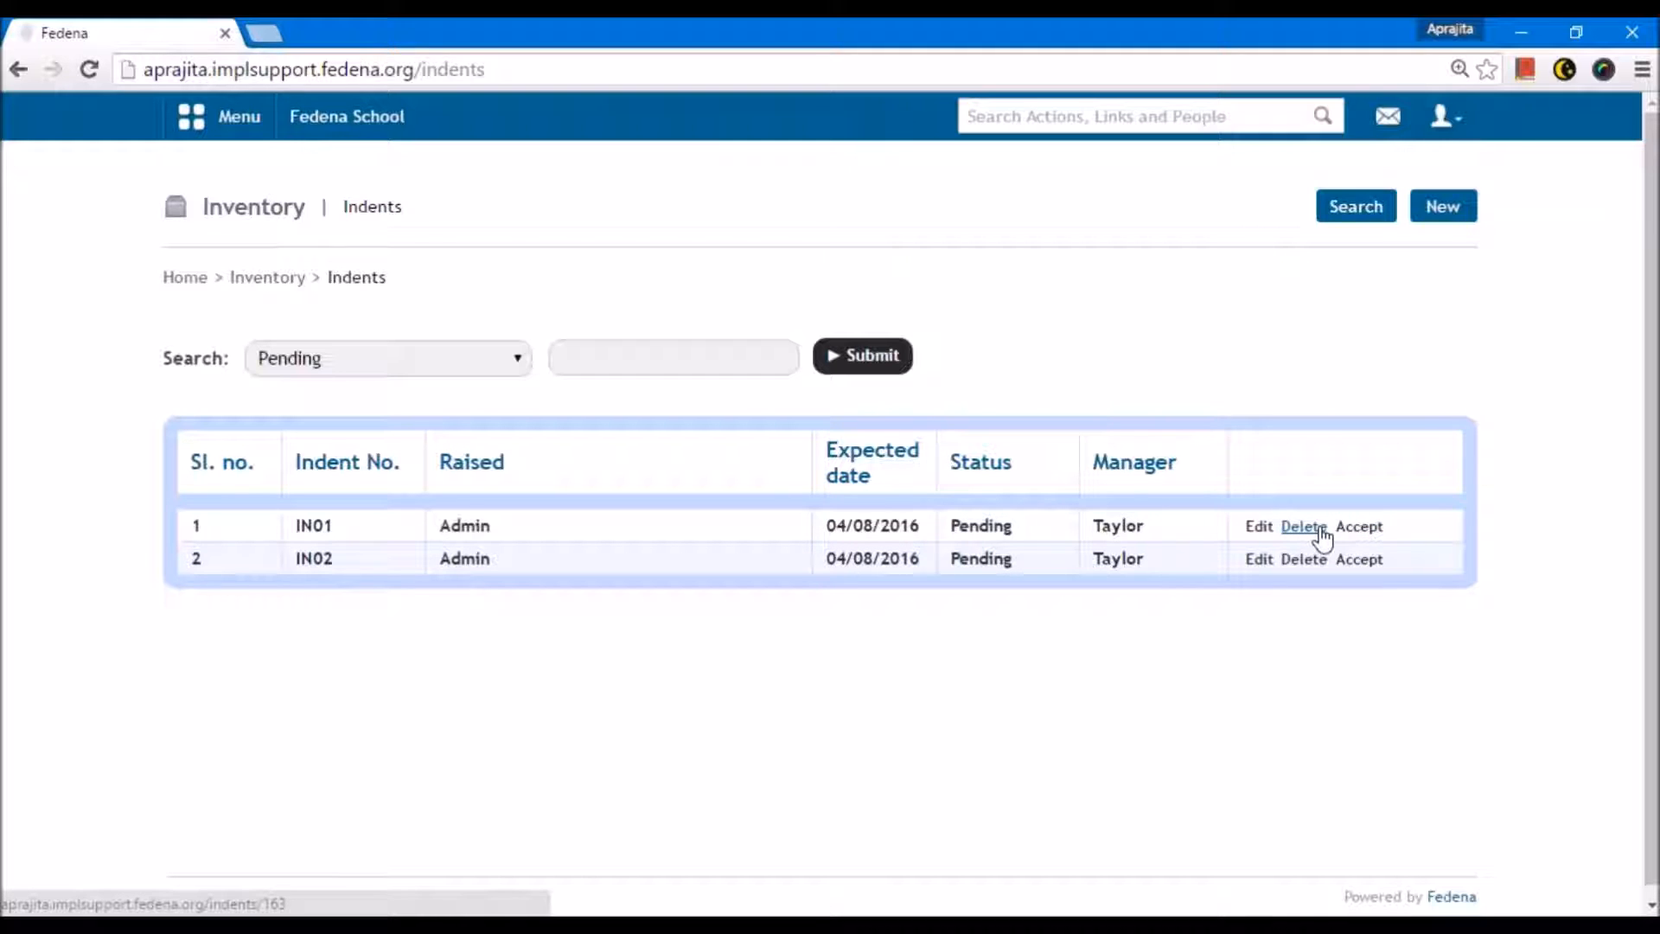
# Step: Accept and issue indents IN02 and IN01, then go back to Inventory home
pyautogui.click(1359, 558)
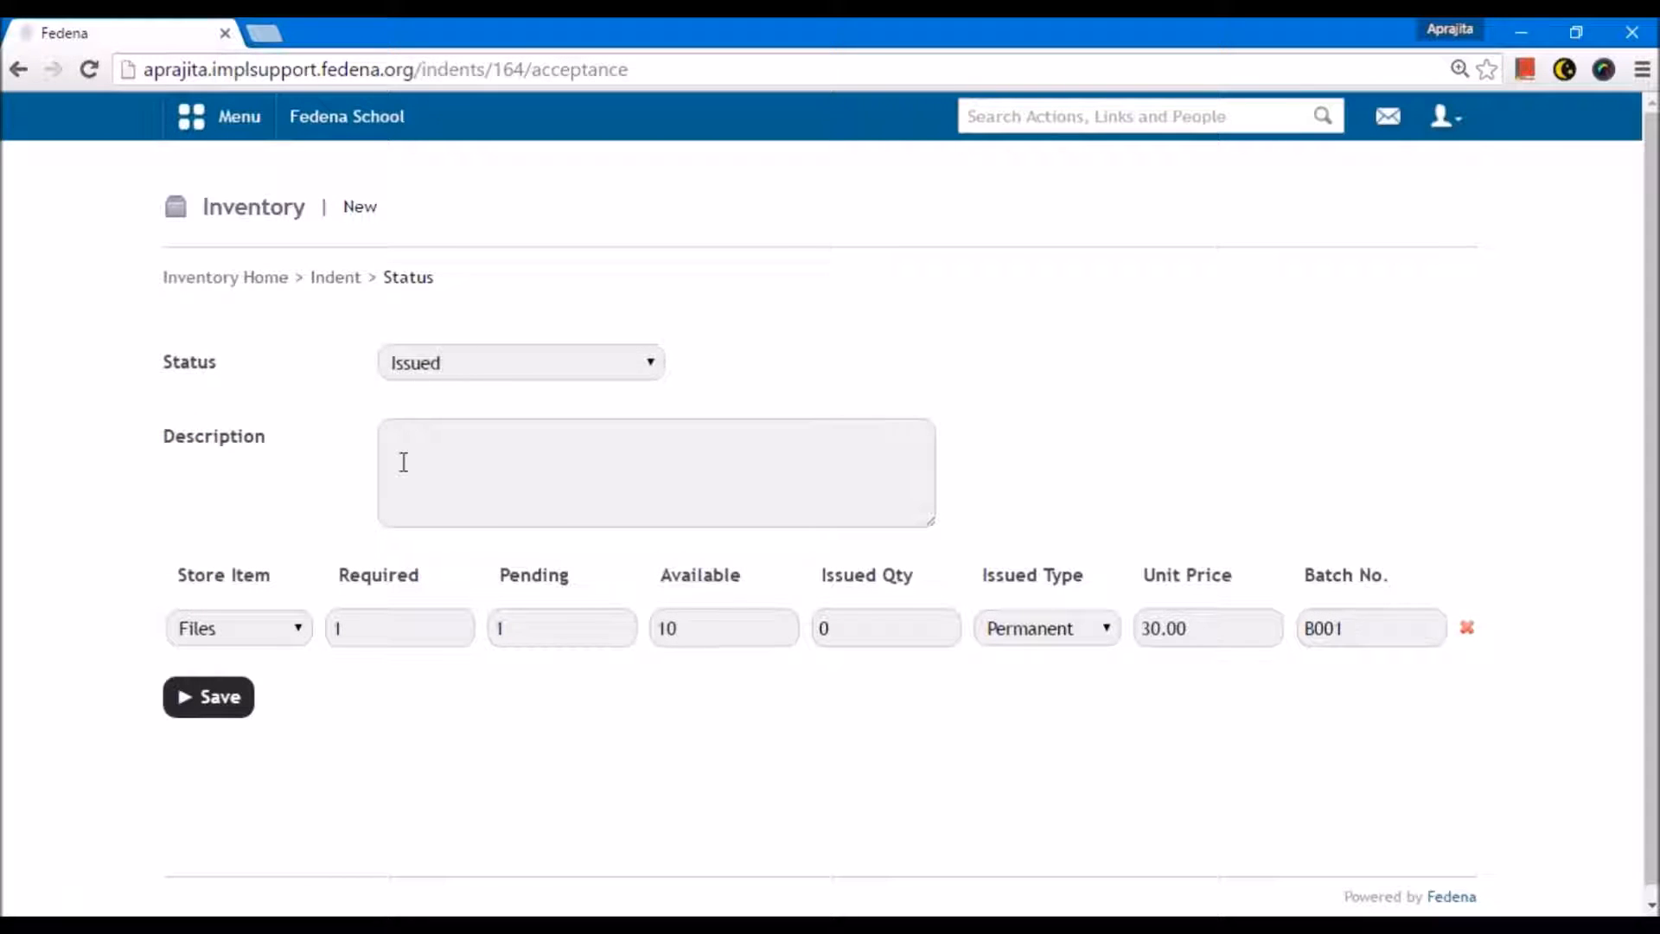
pyautogui.click(400, 475)
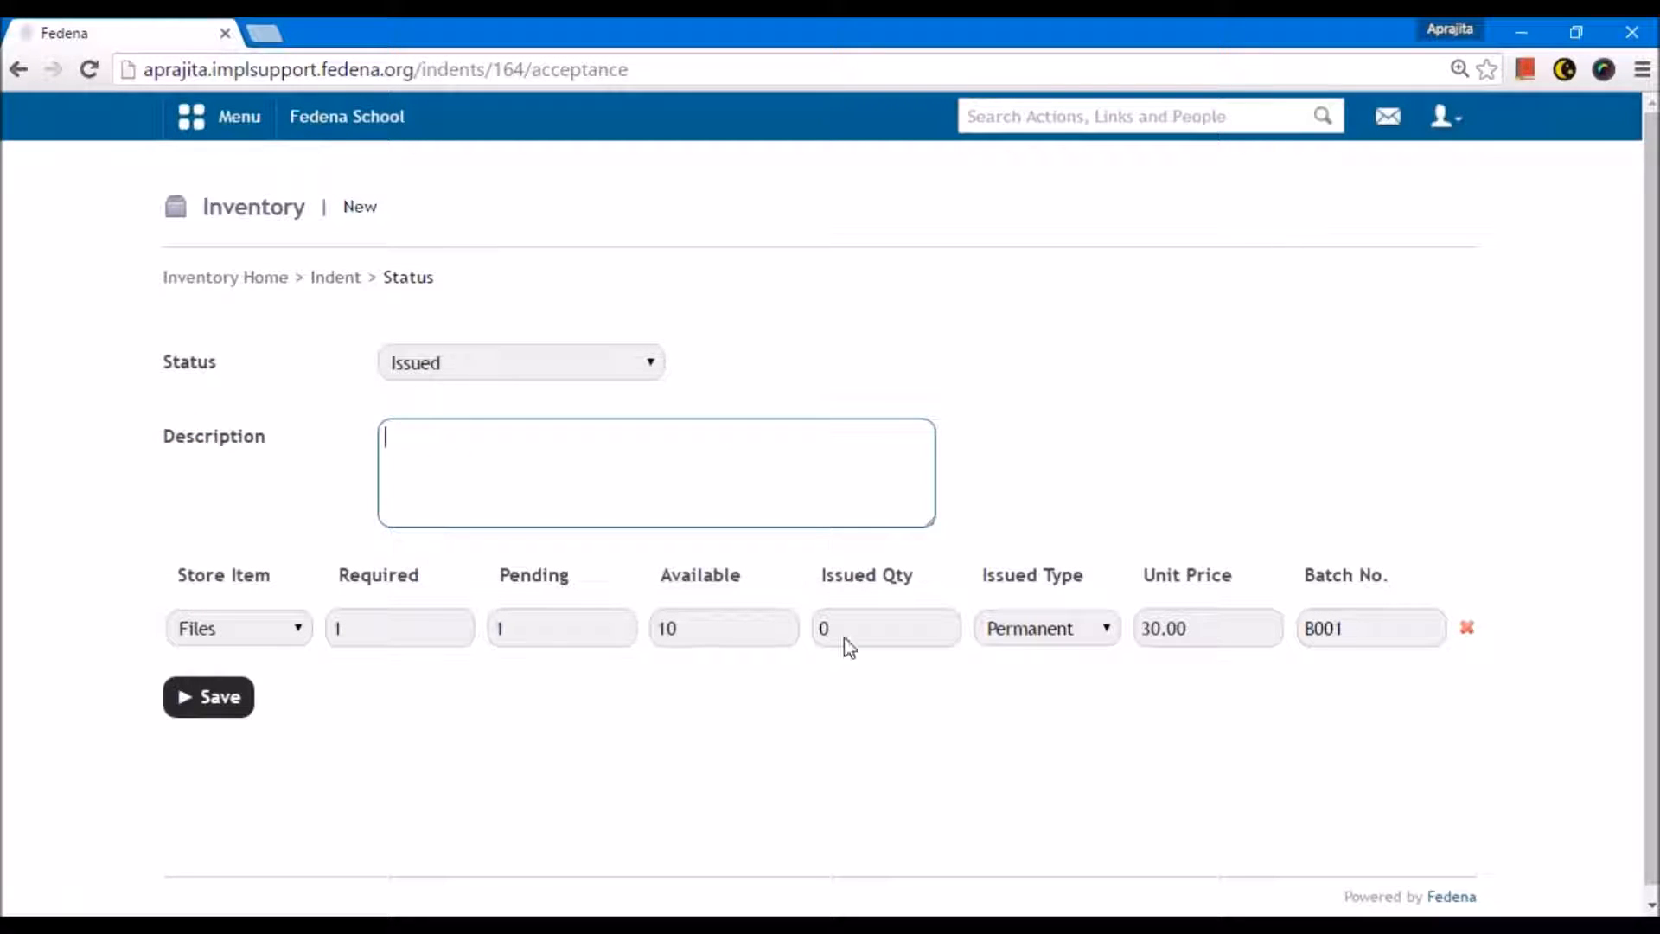
pyautogui.click(207, 696)
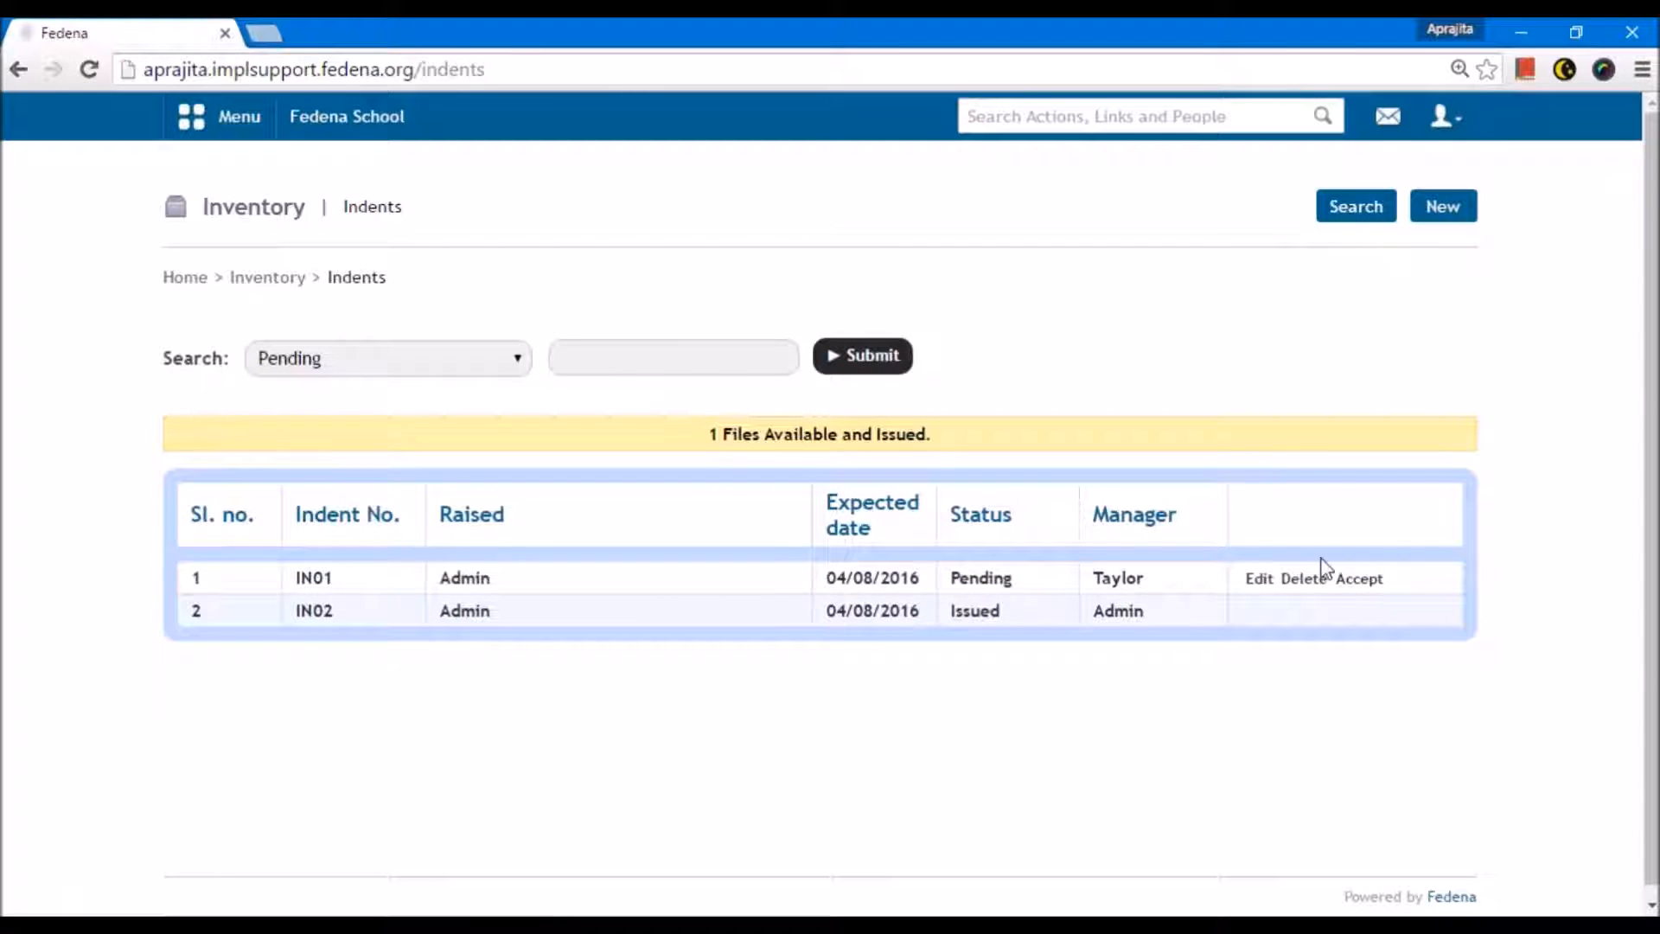
pyautogui.click(1359, 577)
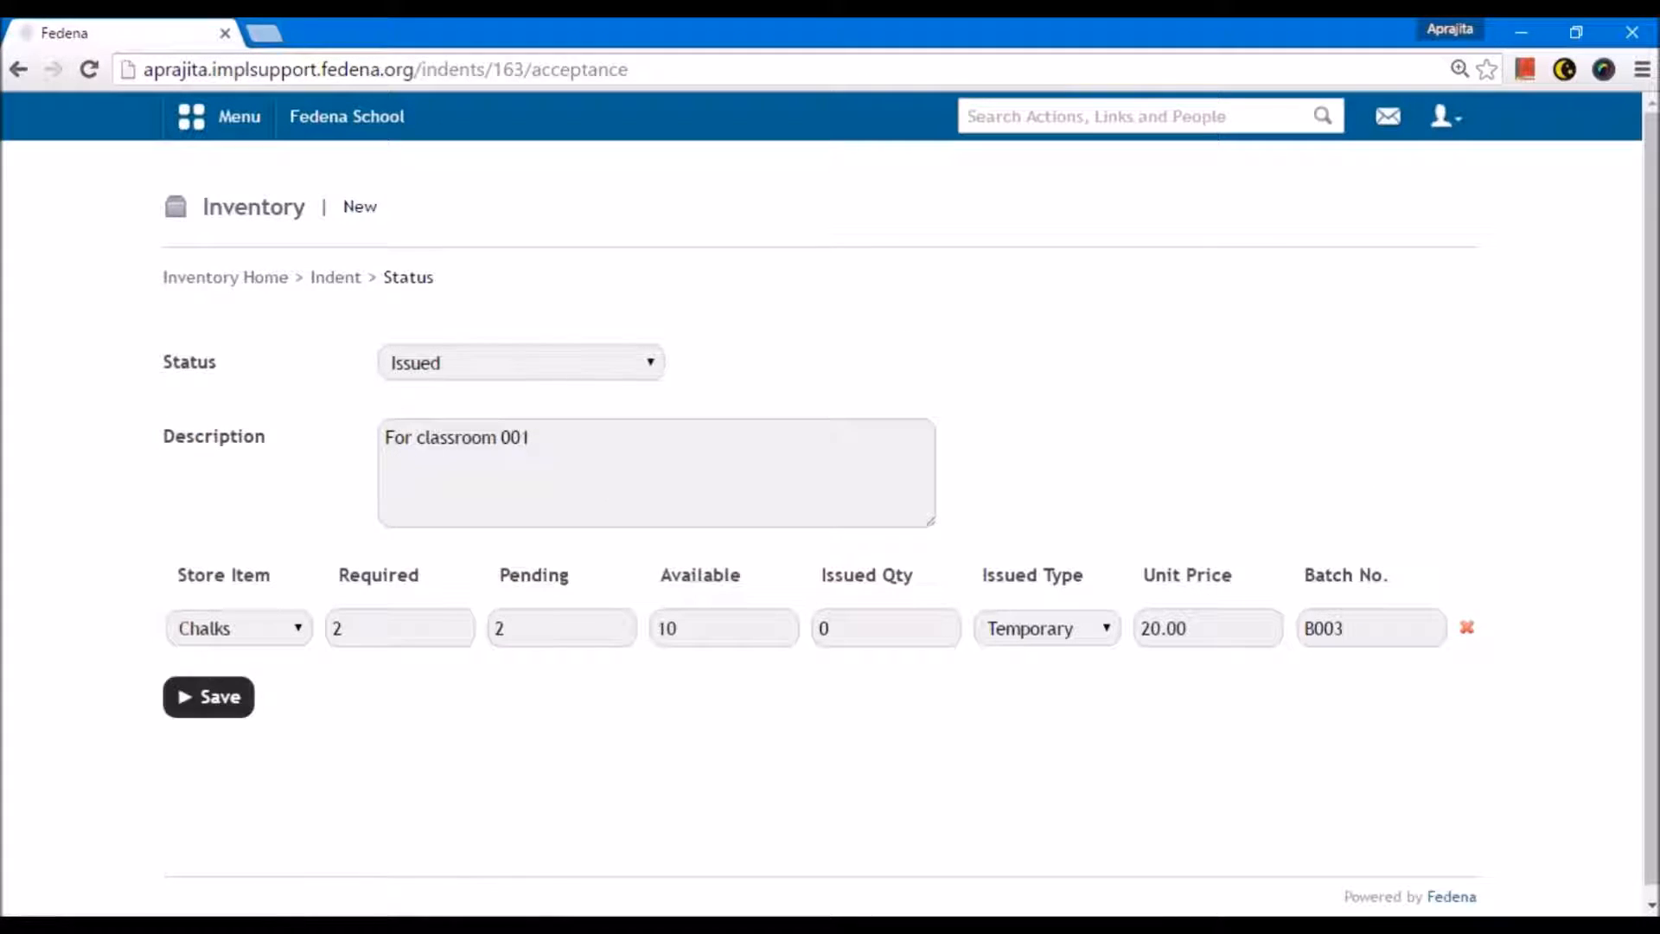
pyautogui.click(211, 698)
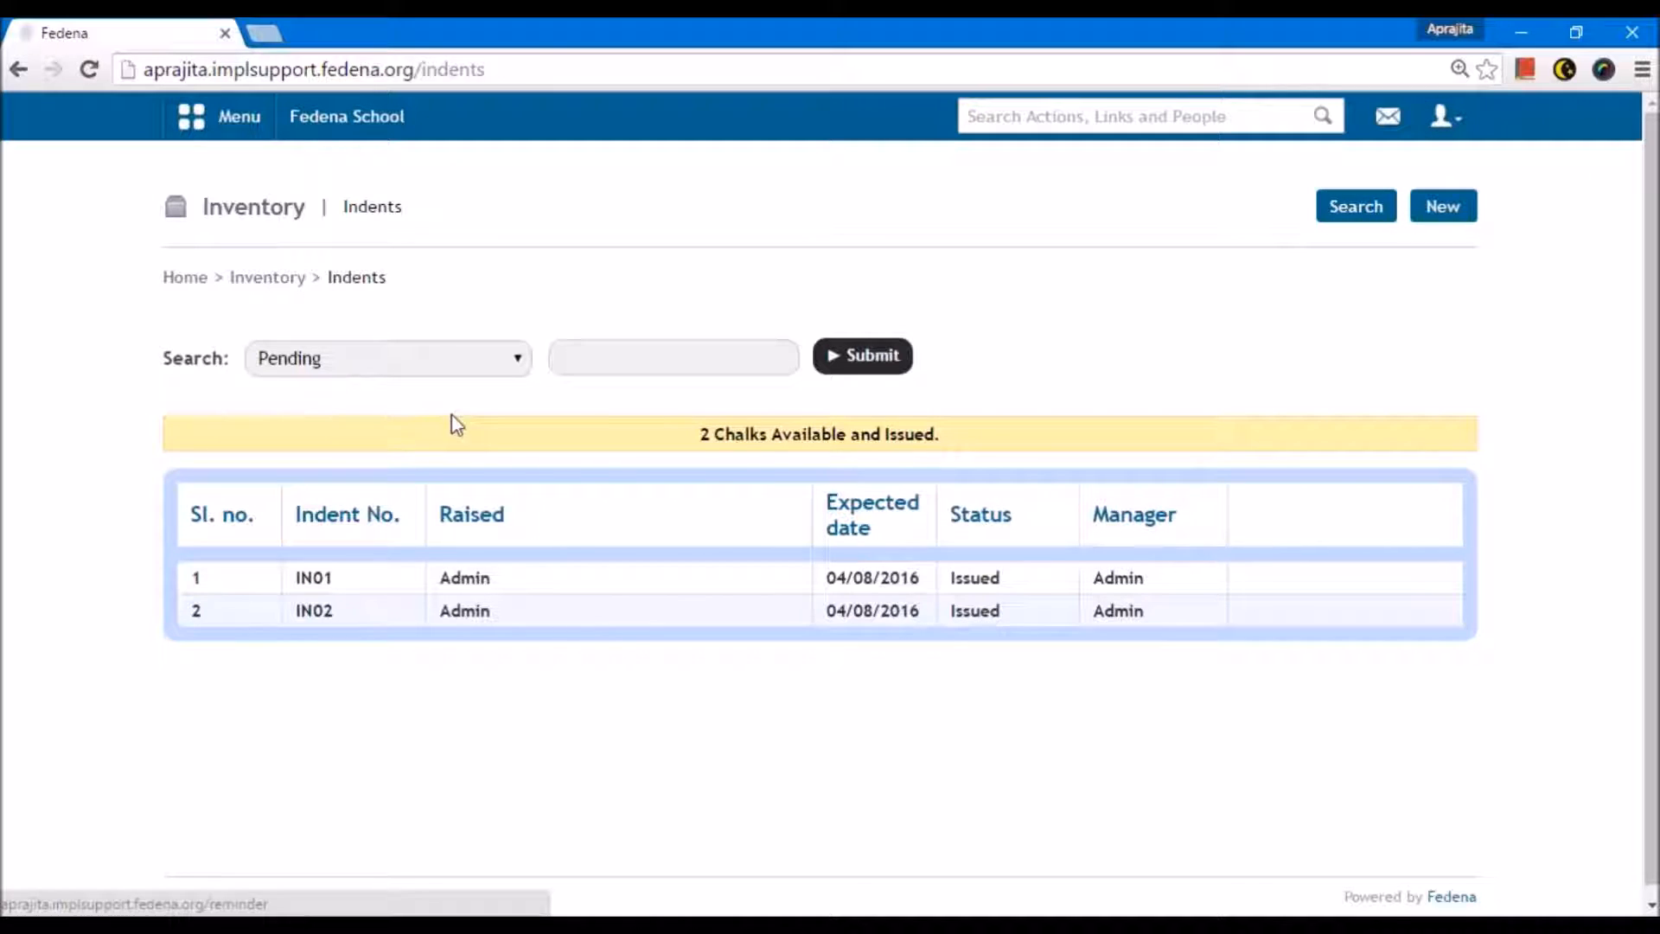
pyautogui.click(270, 278)
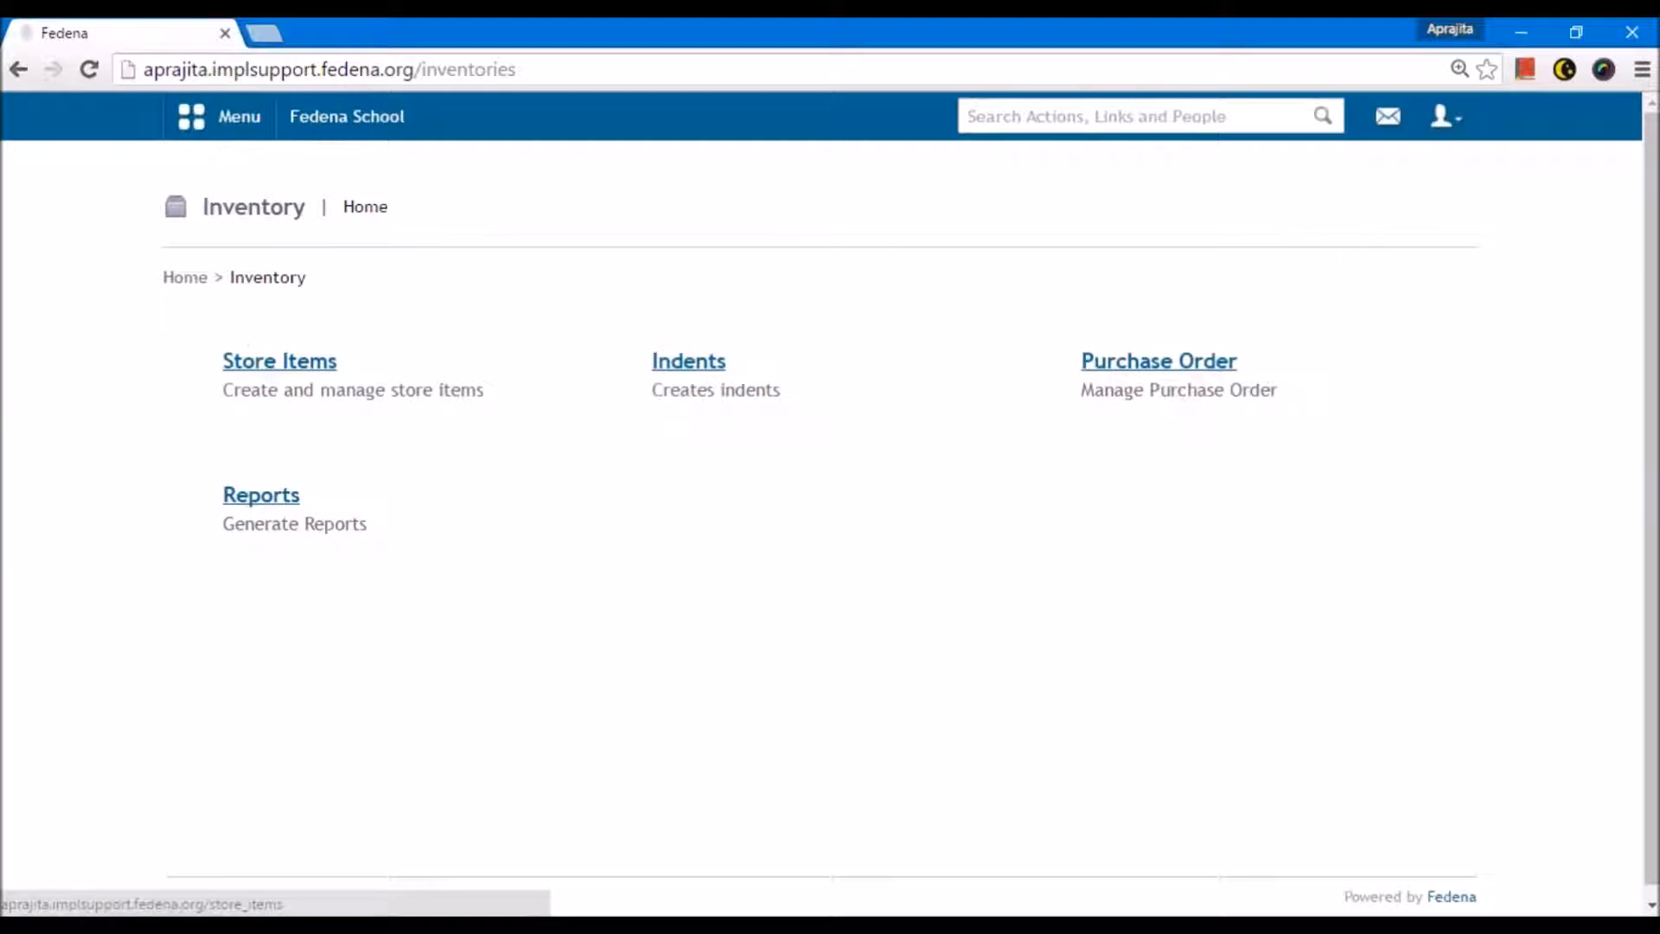
# Step: List the Stationery Store's items, showing Files at quantity 9 and Chalks at 8
pyautogui.click(279, 361)
pyautogui.click(555, 363)
pyautogui.click(546, 415)
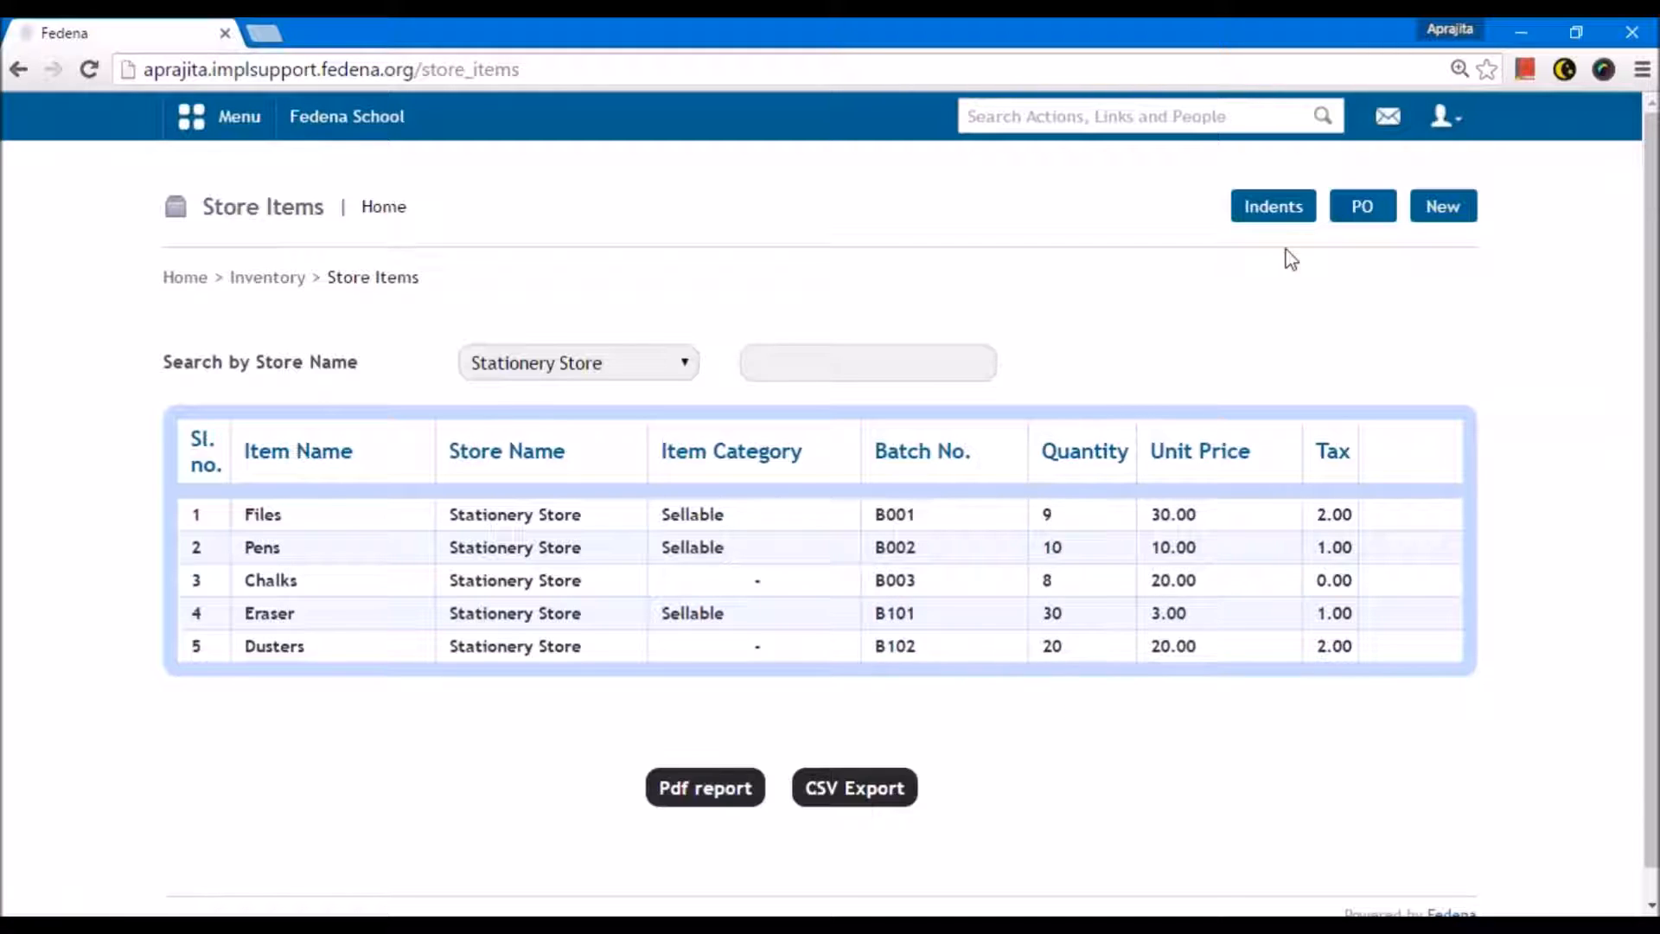
pyautogui.click(1446, 115)
# Step: Log out and sign back in to Fedena as admin
pyautogui.click(1366, 226)
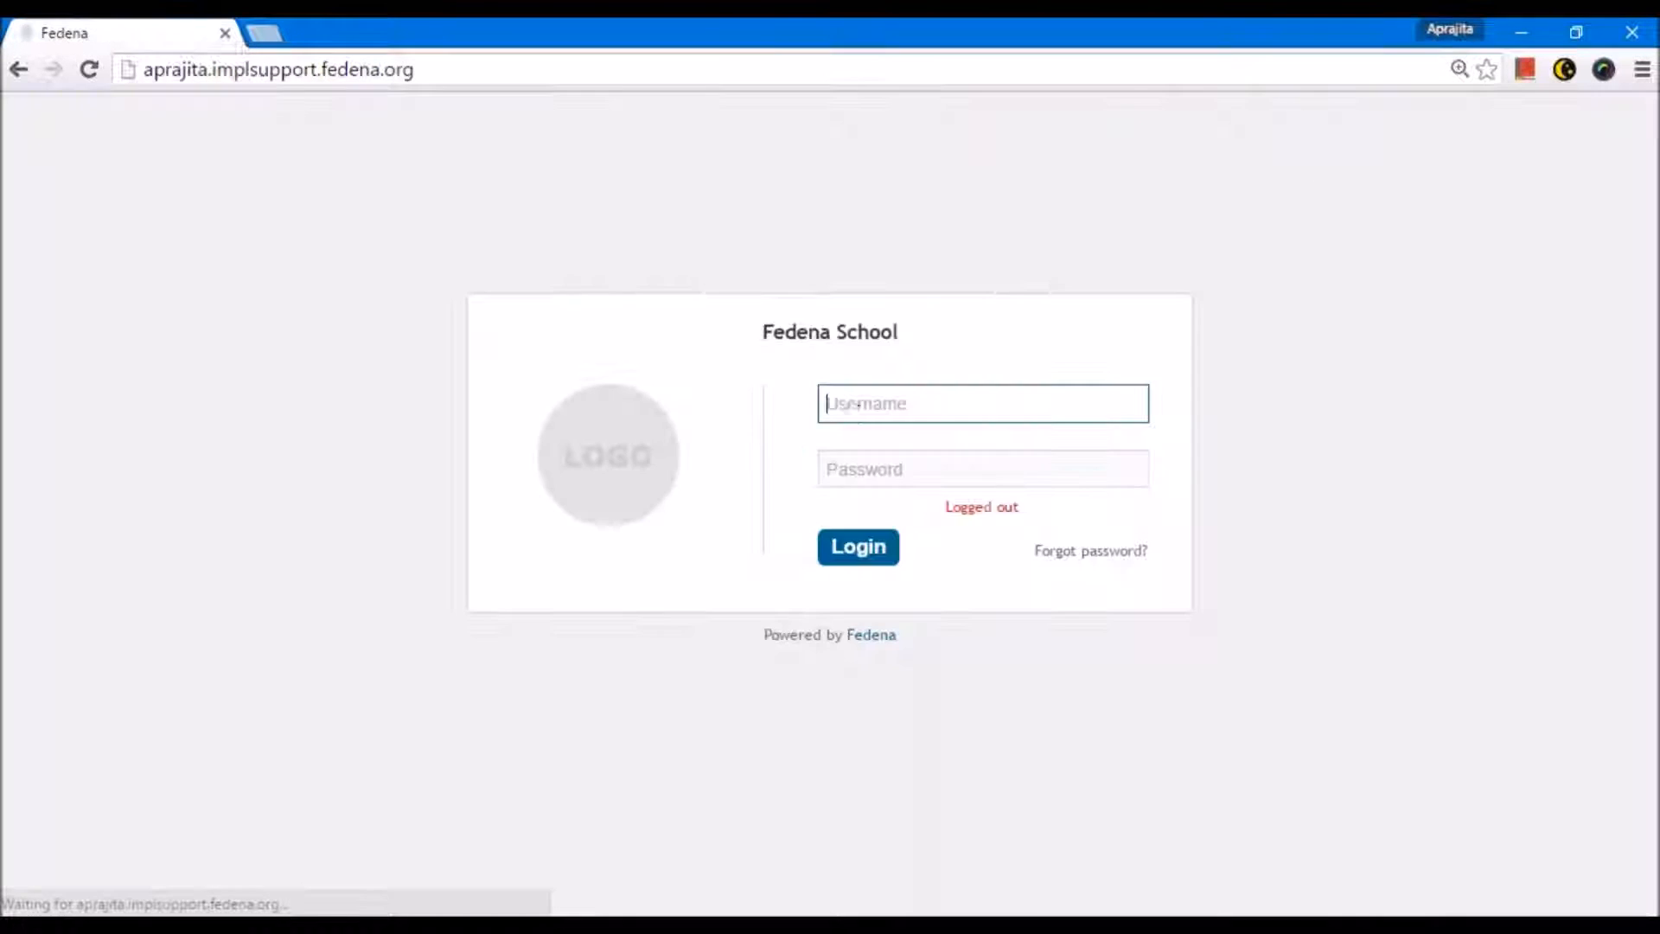
pyautogui.write('admin')
pyautogui.press('Tab')
pyautogui.write('admin')
pyautogui.press('Return')
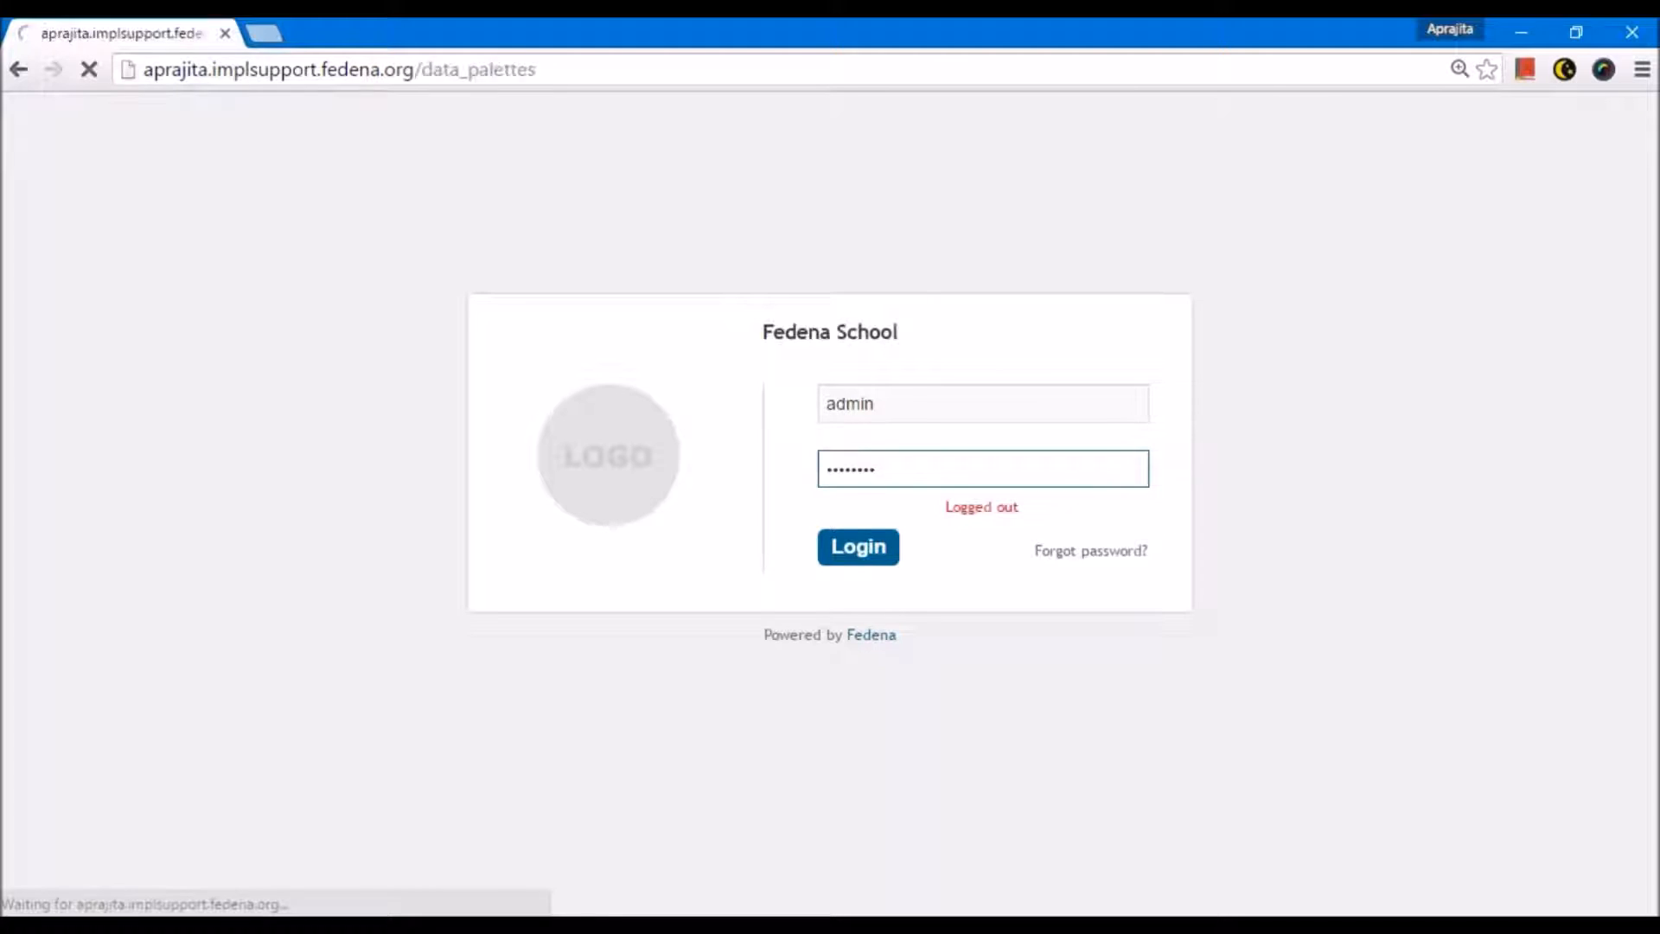
# Step: Go to Administration > Inventory > Purchase Order, which shows no purchase orders
pyautogui.click(229, 119)
pyautogui.click(835, 181)
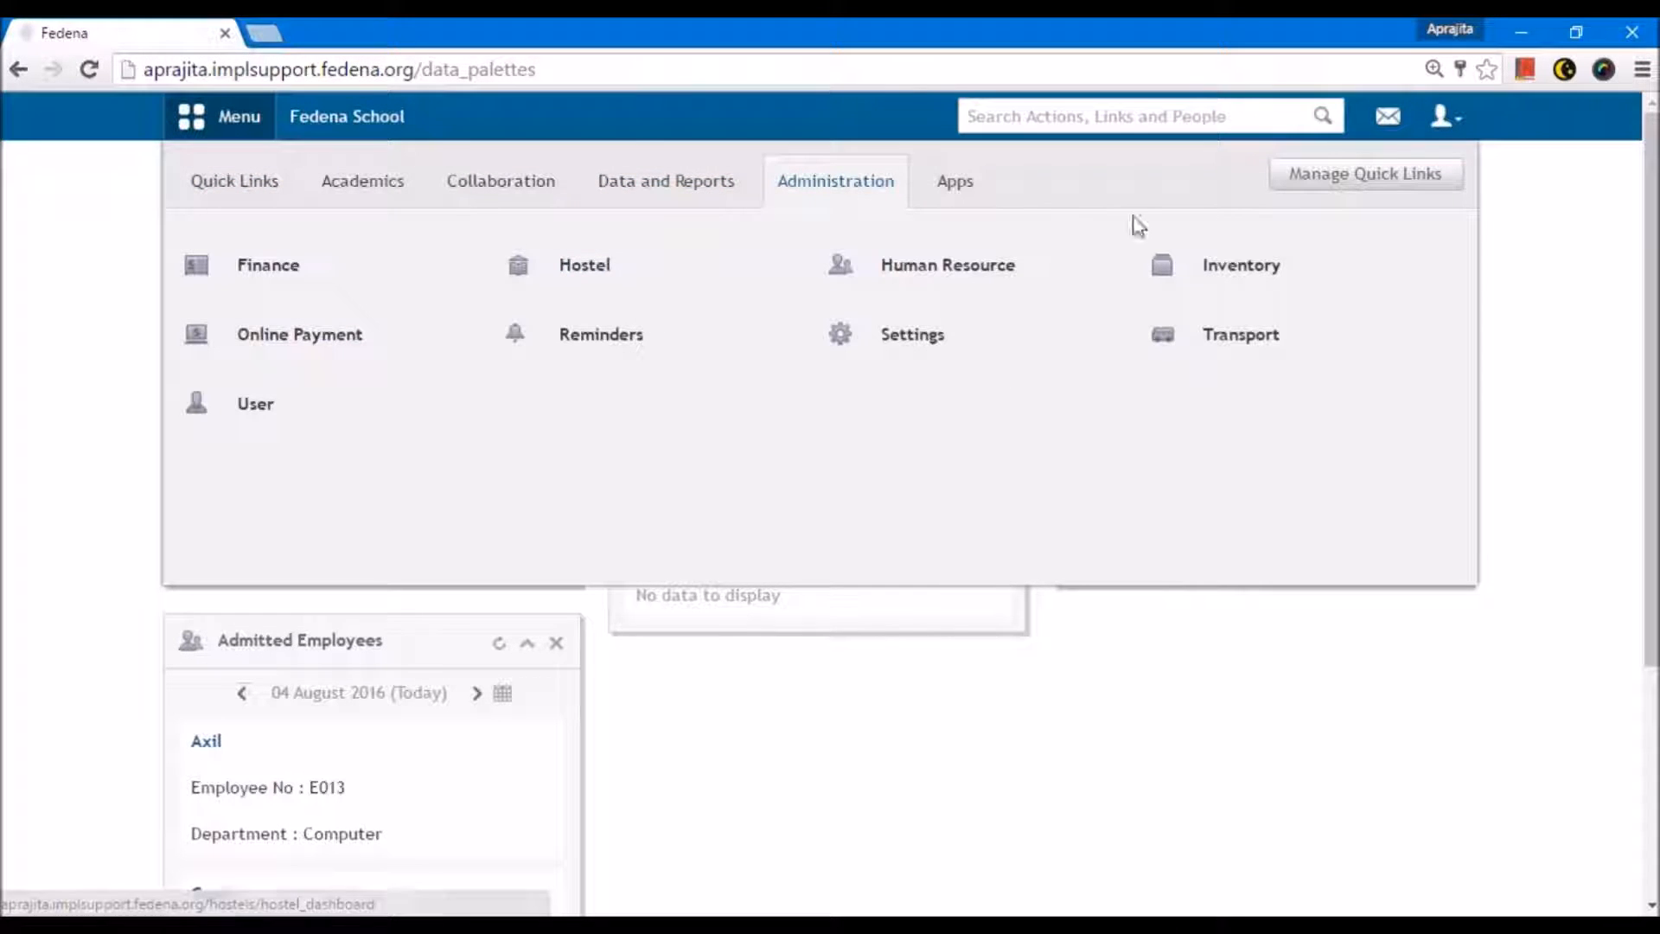
pyautogui.click(1160, 261)
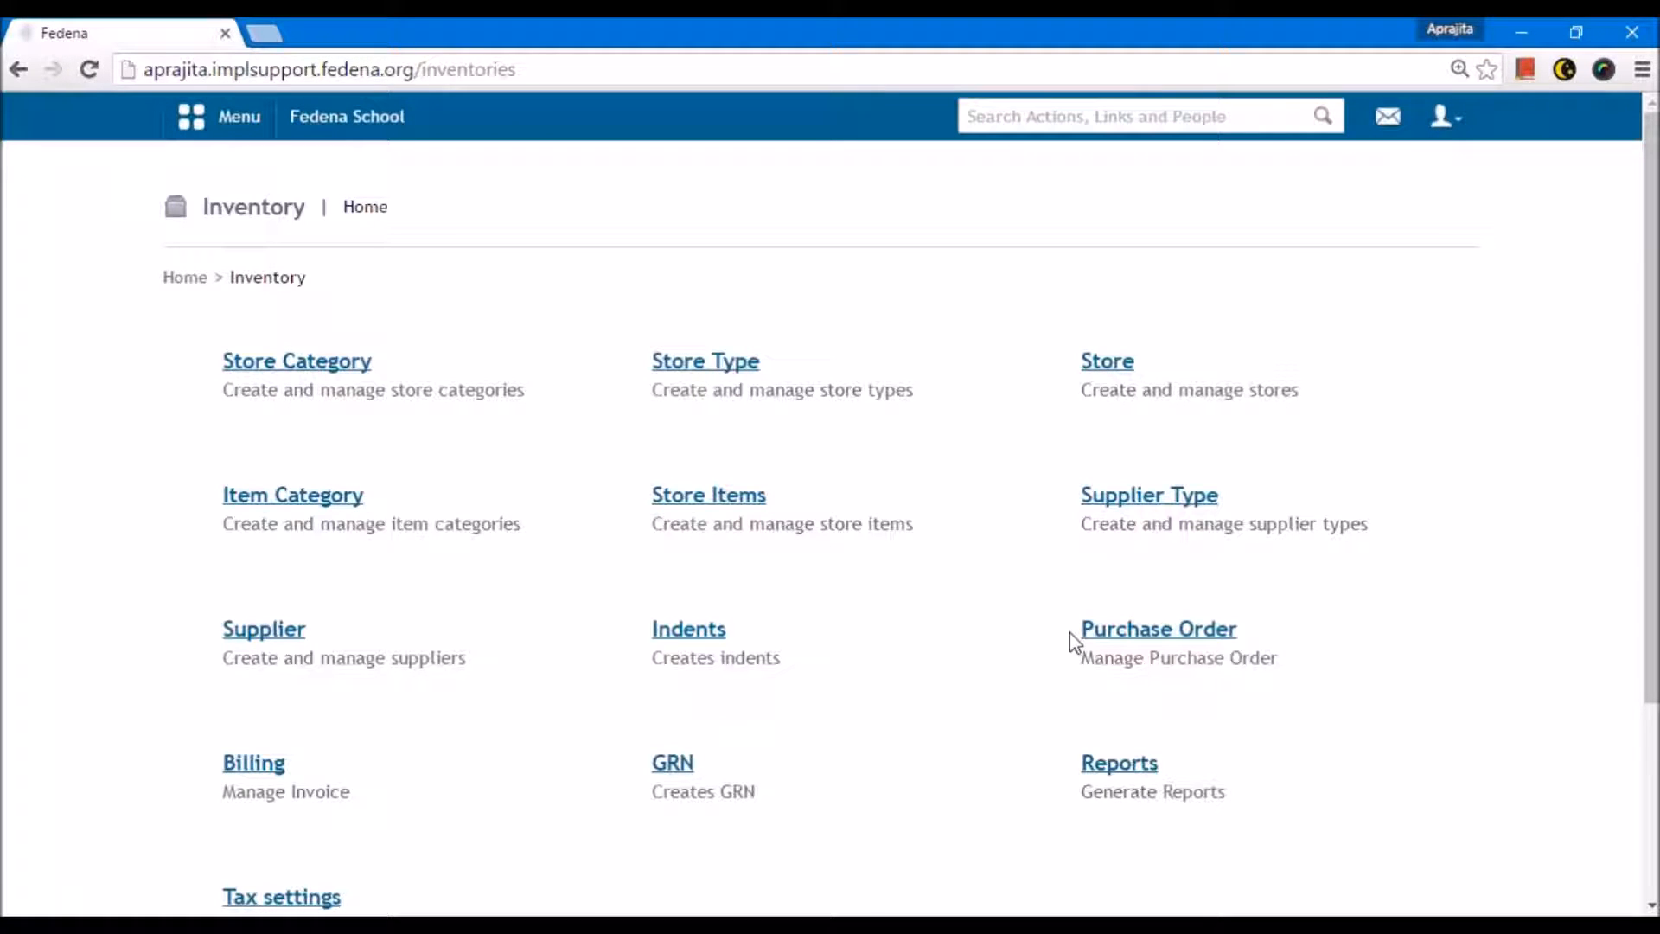
pyautogui.click(1122, 640)
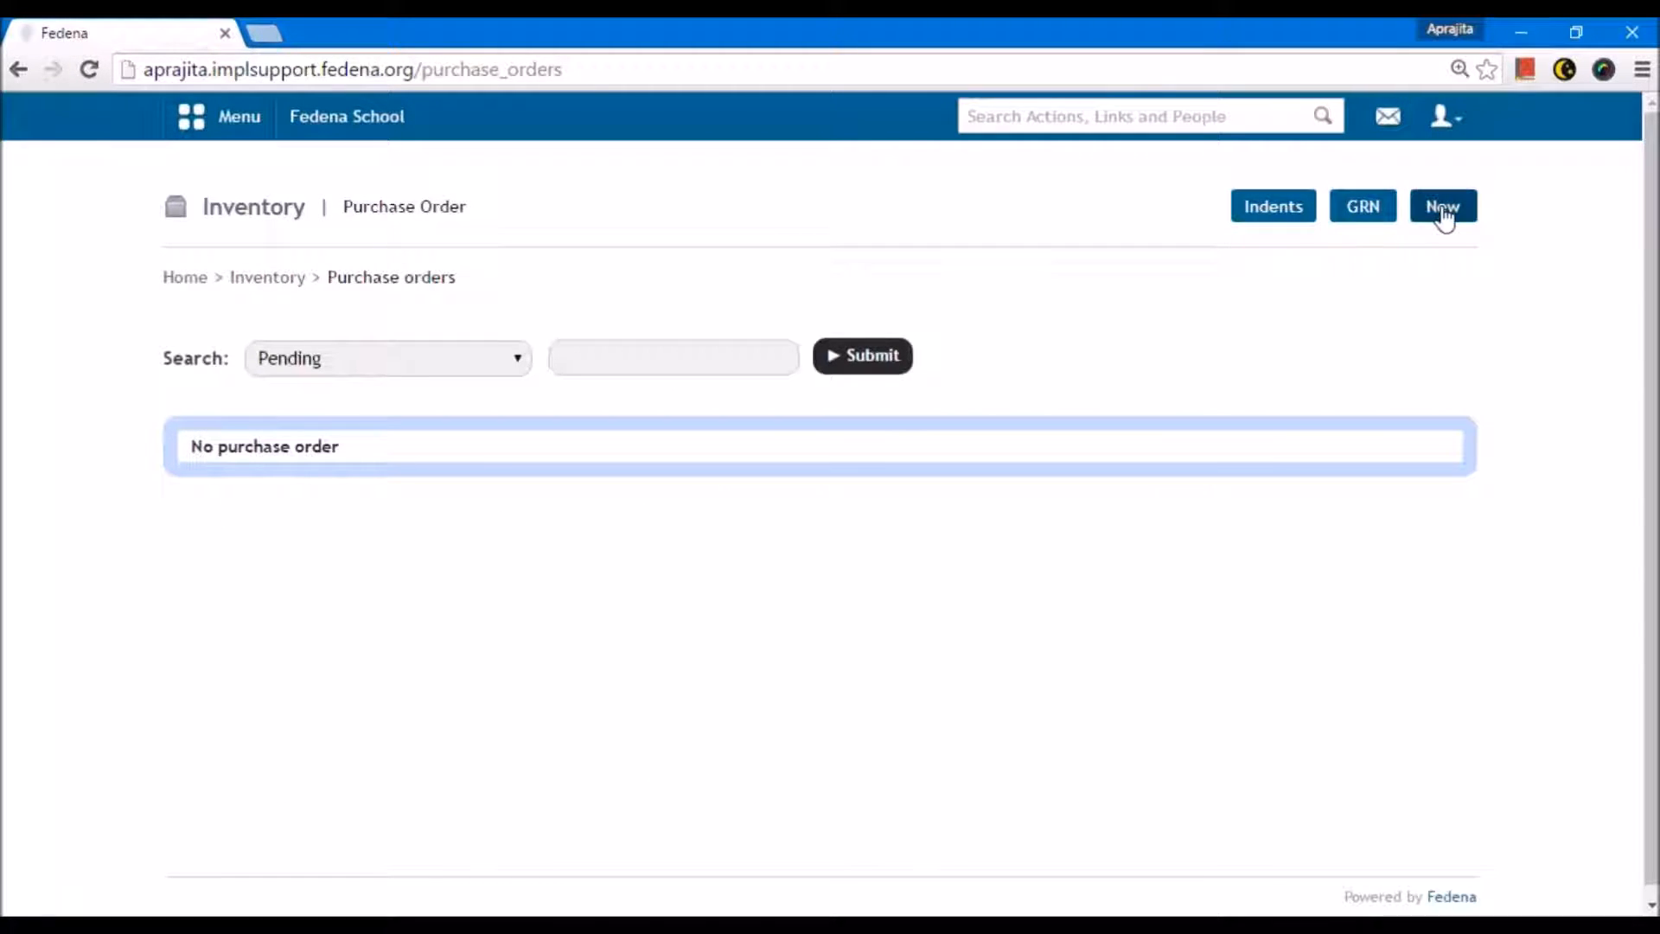
# Step: Start a new purchase order, leaving the indent field unselected
pyautogui.click(1441, 216)
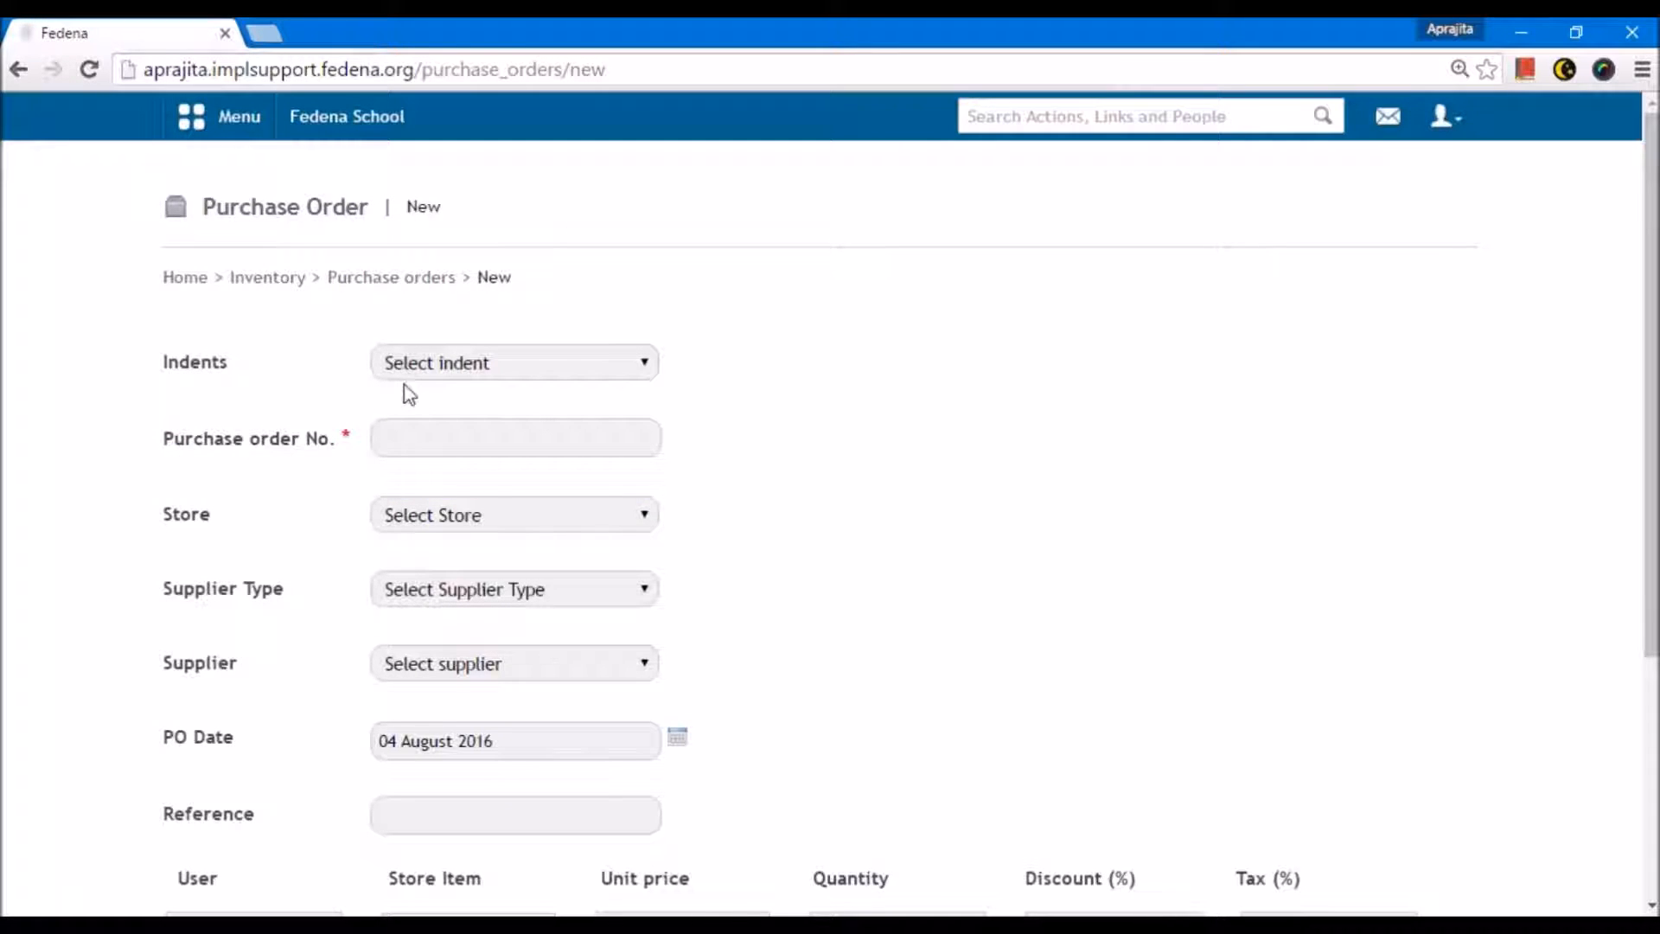
pyautogui.click(487, 362)
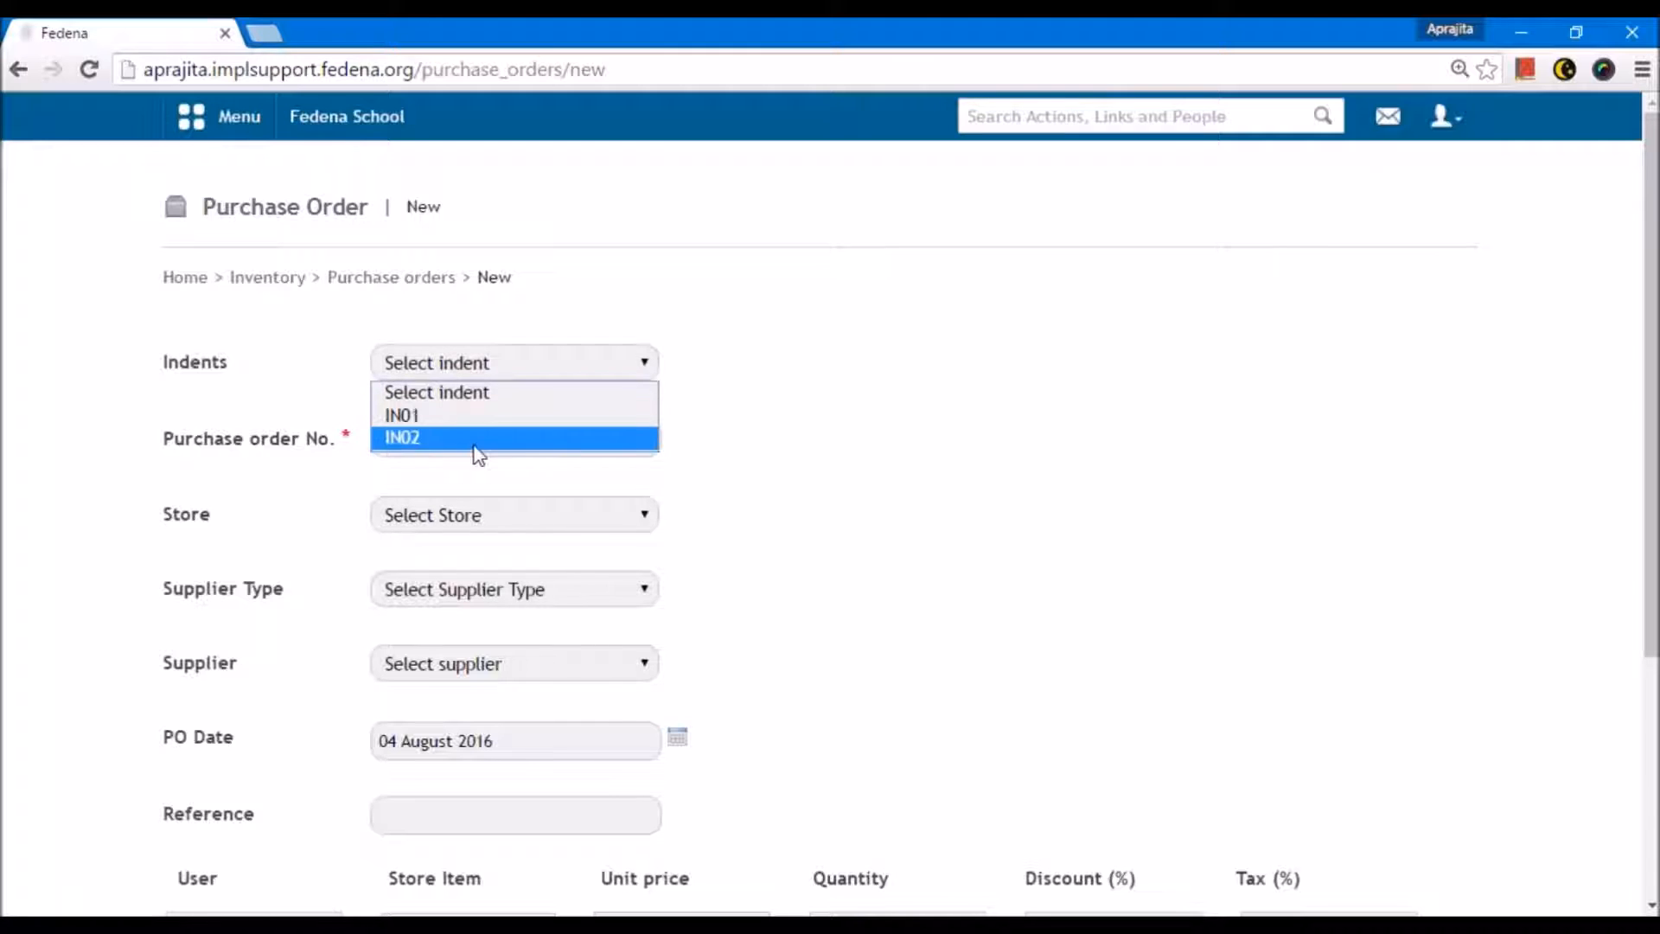
pyautogui.click(852, 415)
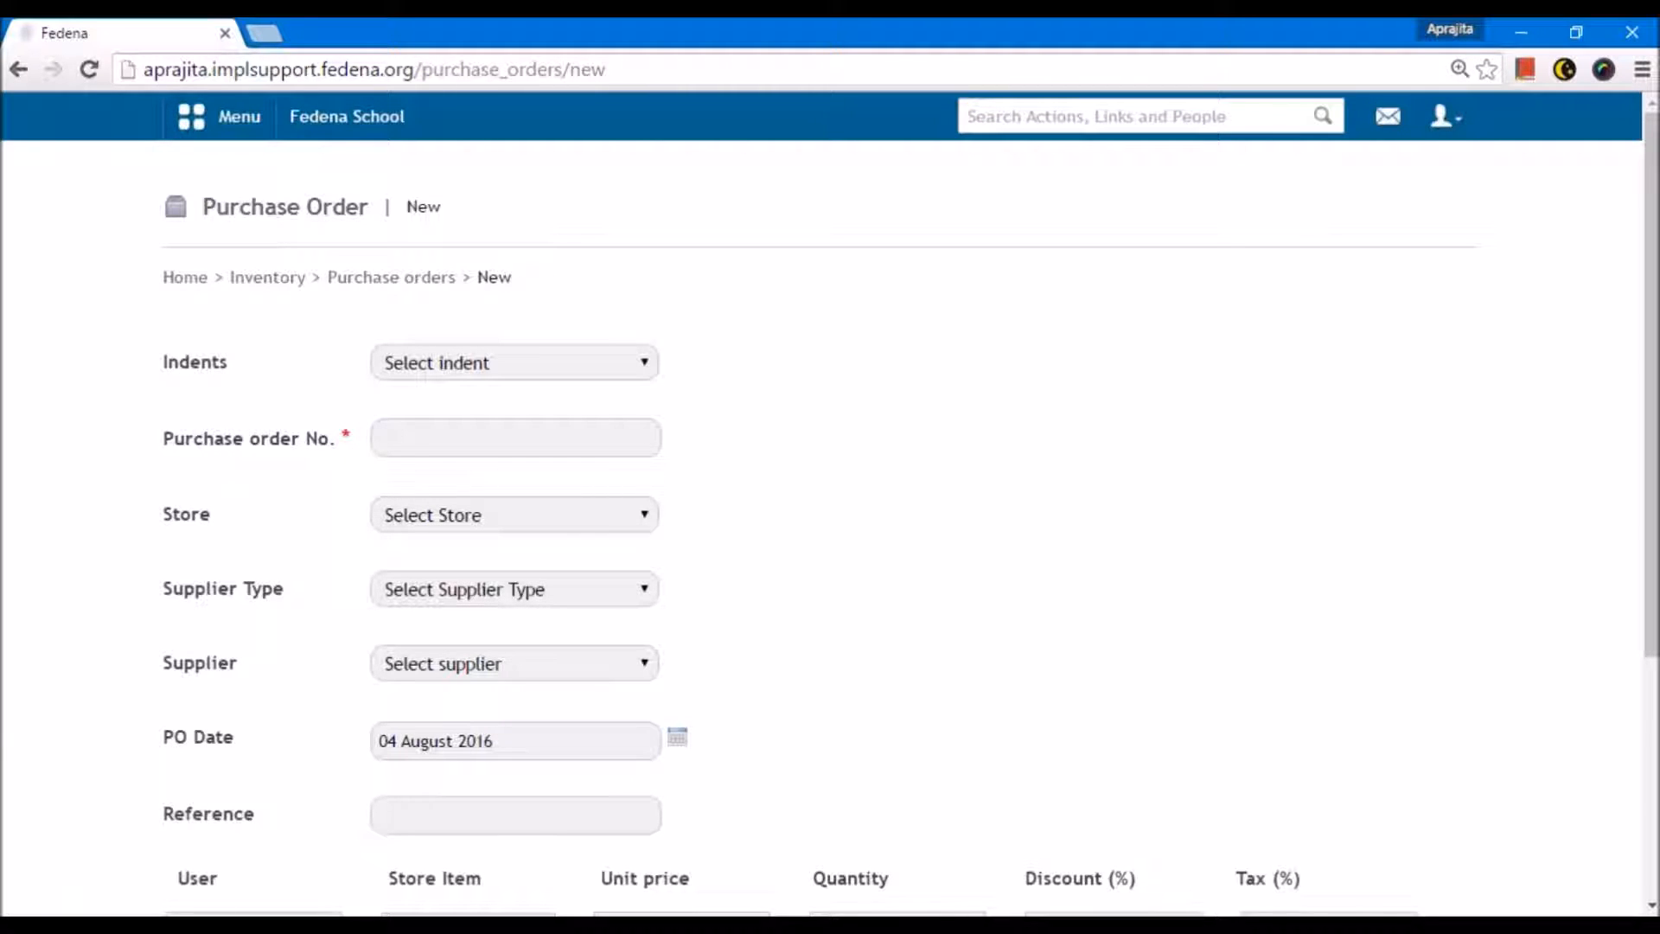
pyautogui.click(615, 363)
pyautogui.click(348, 485)
pyautogui.scroll(-3, 457, 749)
pyautogui.scroll(2, 481, 766)
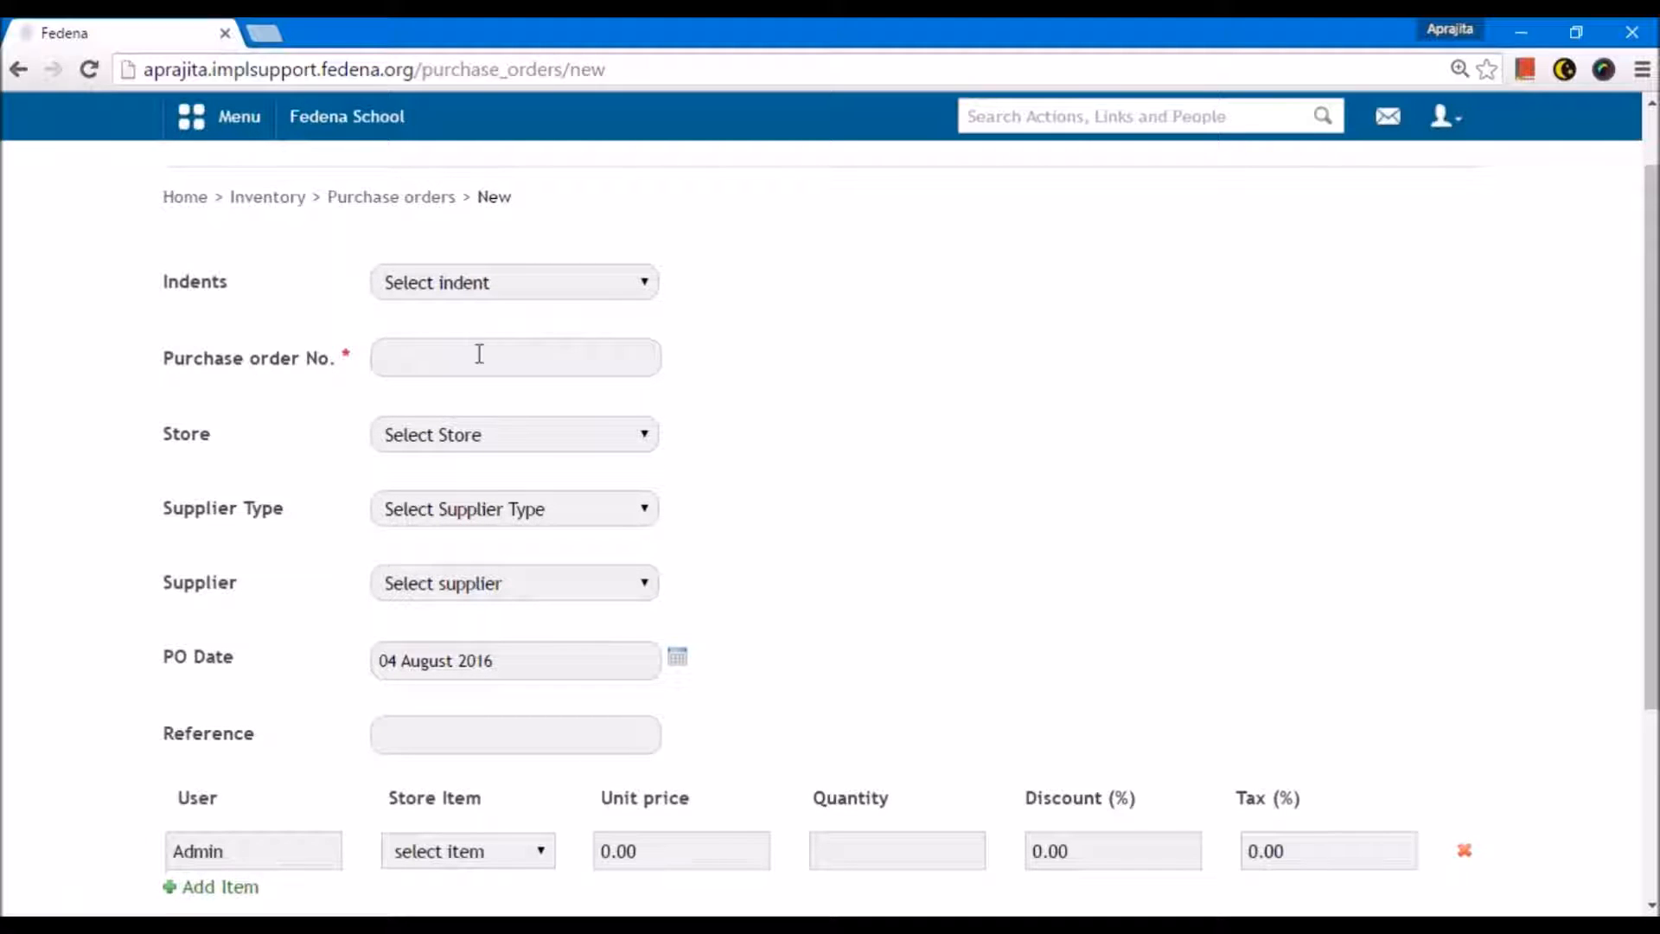
# Step: Set PO number P01, Stationery Store, supplier type Stationery Supplier and its only supplier
pyautogui.click(478, 352)
pyautogui.write('P01')
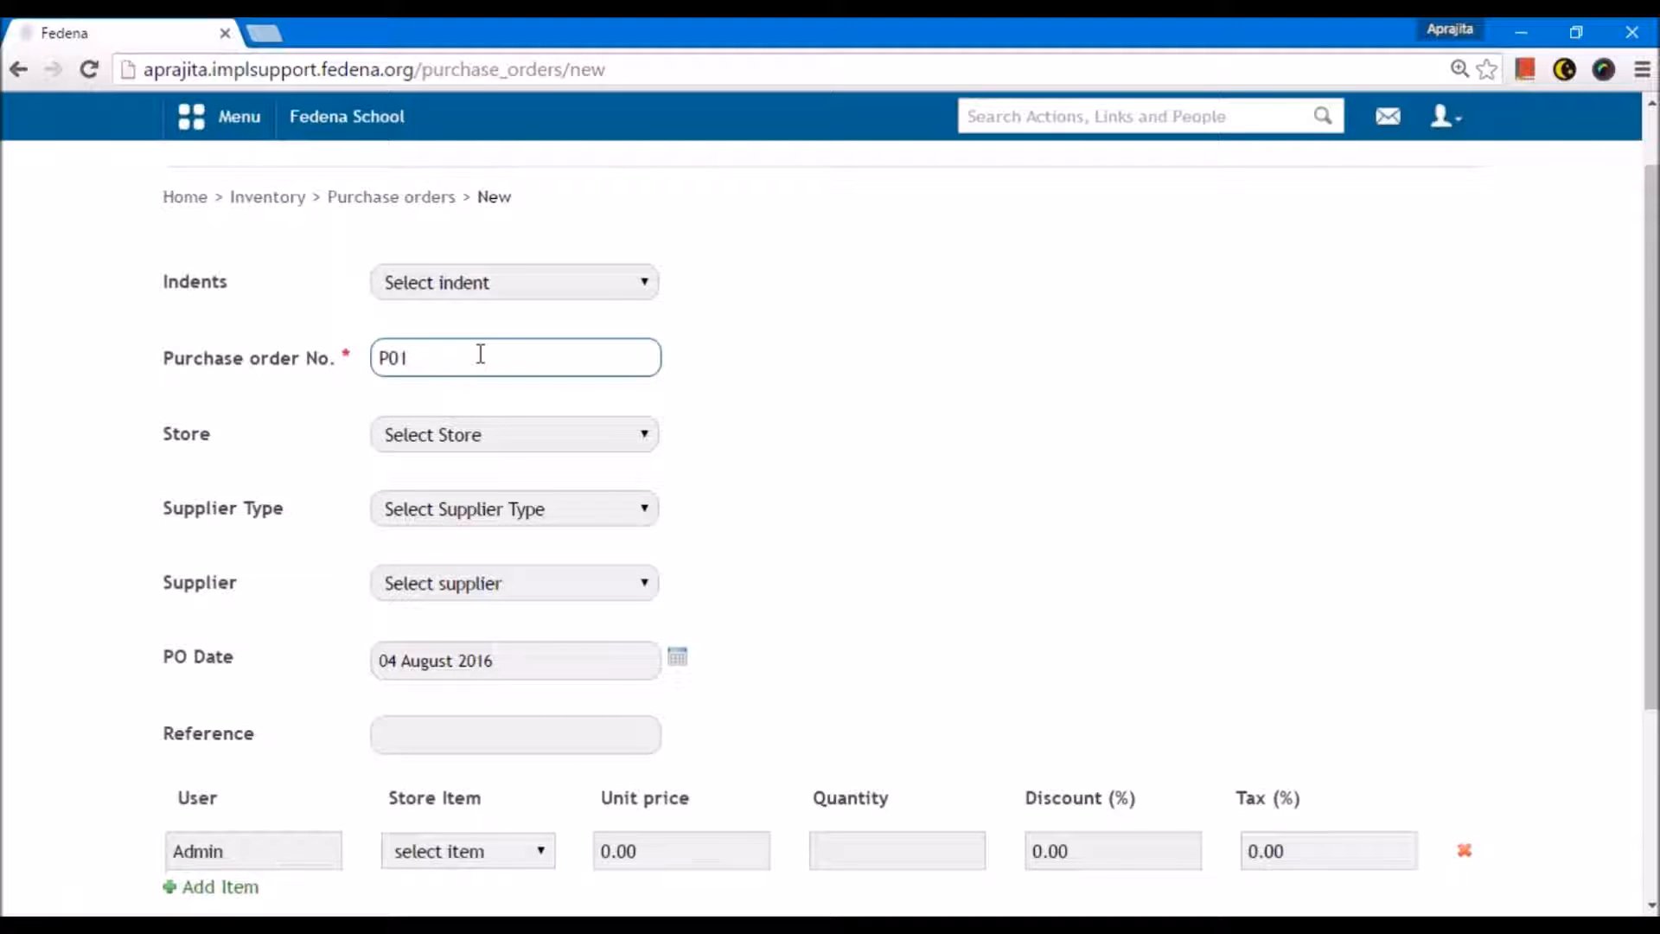
pyautogui.scroll(-2, 478, 355)
pyautogui.click(418, 280)
pyautogui.click(445, 332)
pyautogui.click(450, 346)
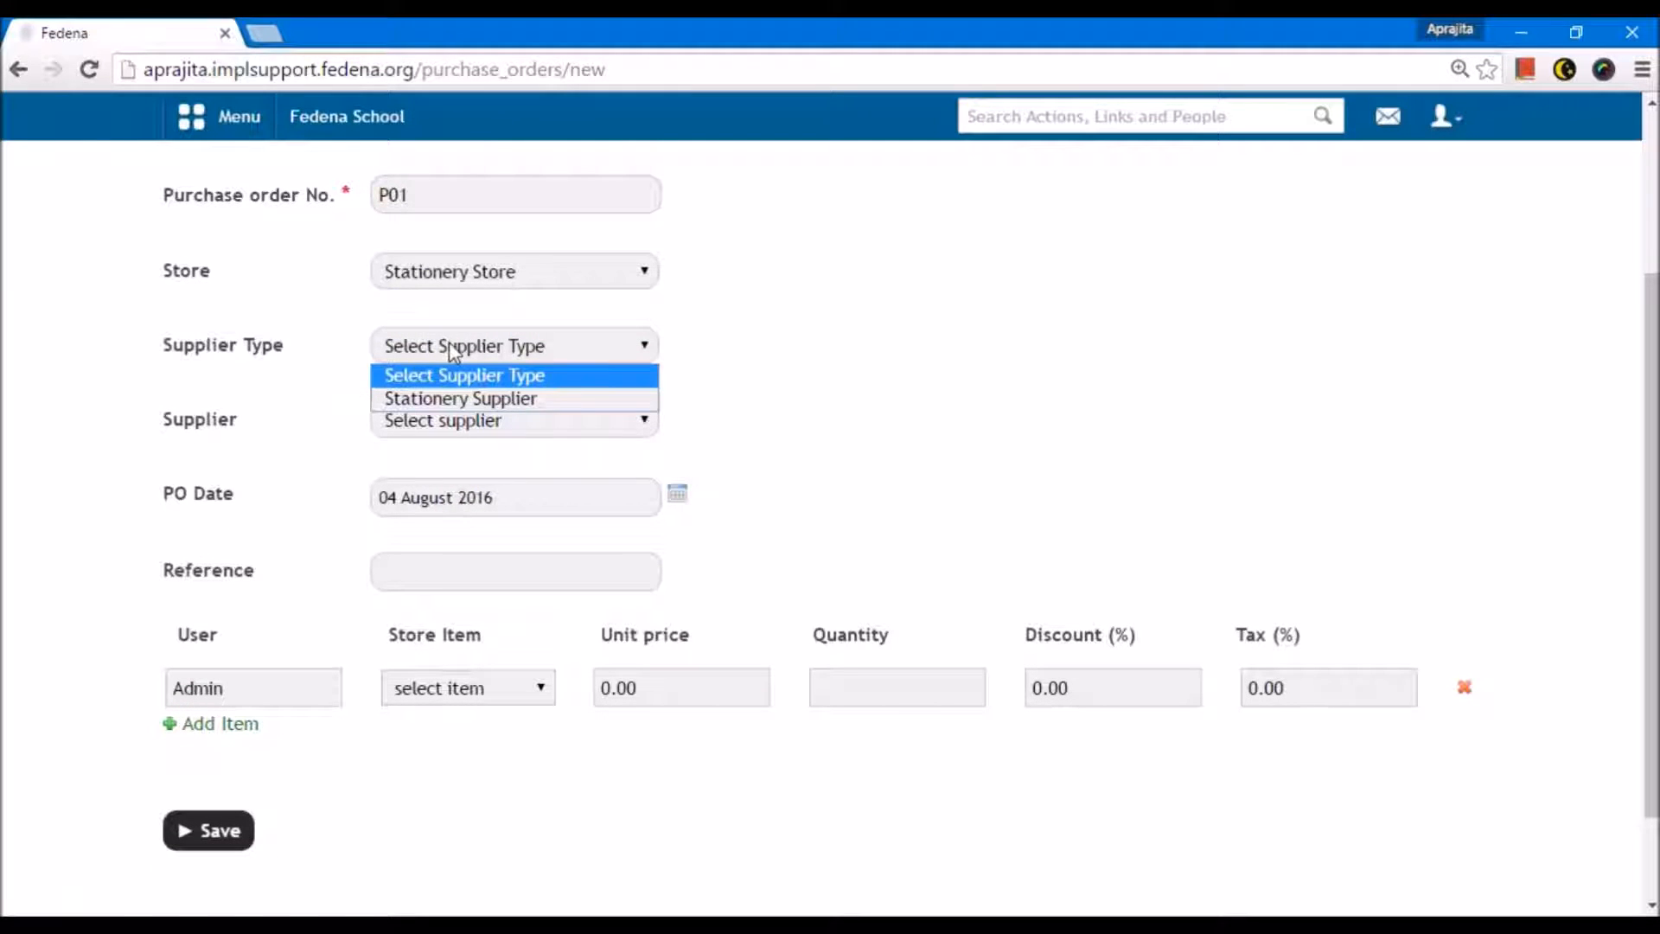
pyautogui.click(460, 400)
pyautogui.click(460, 420)
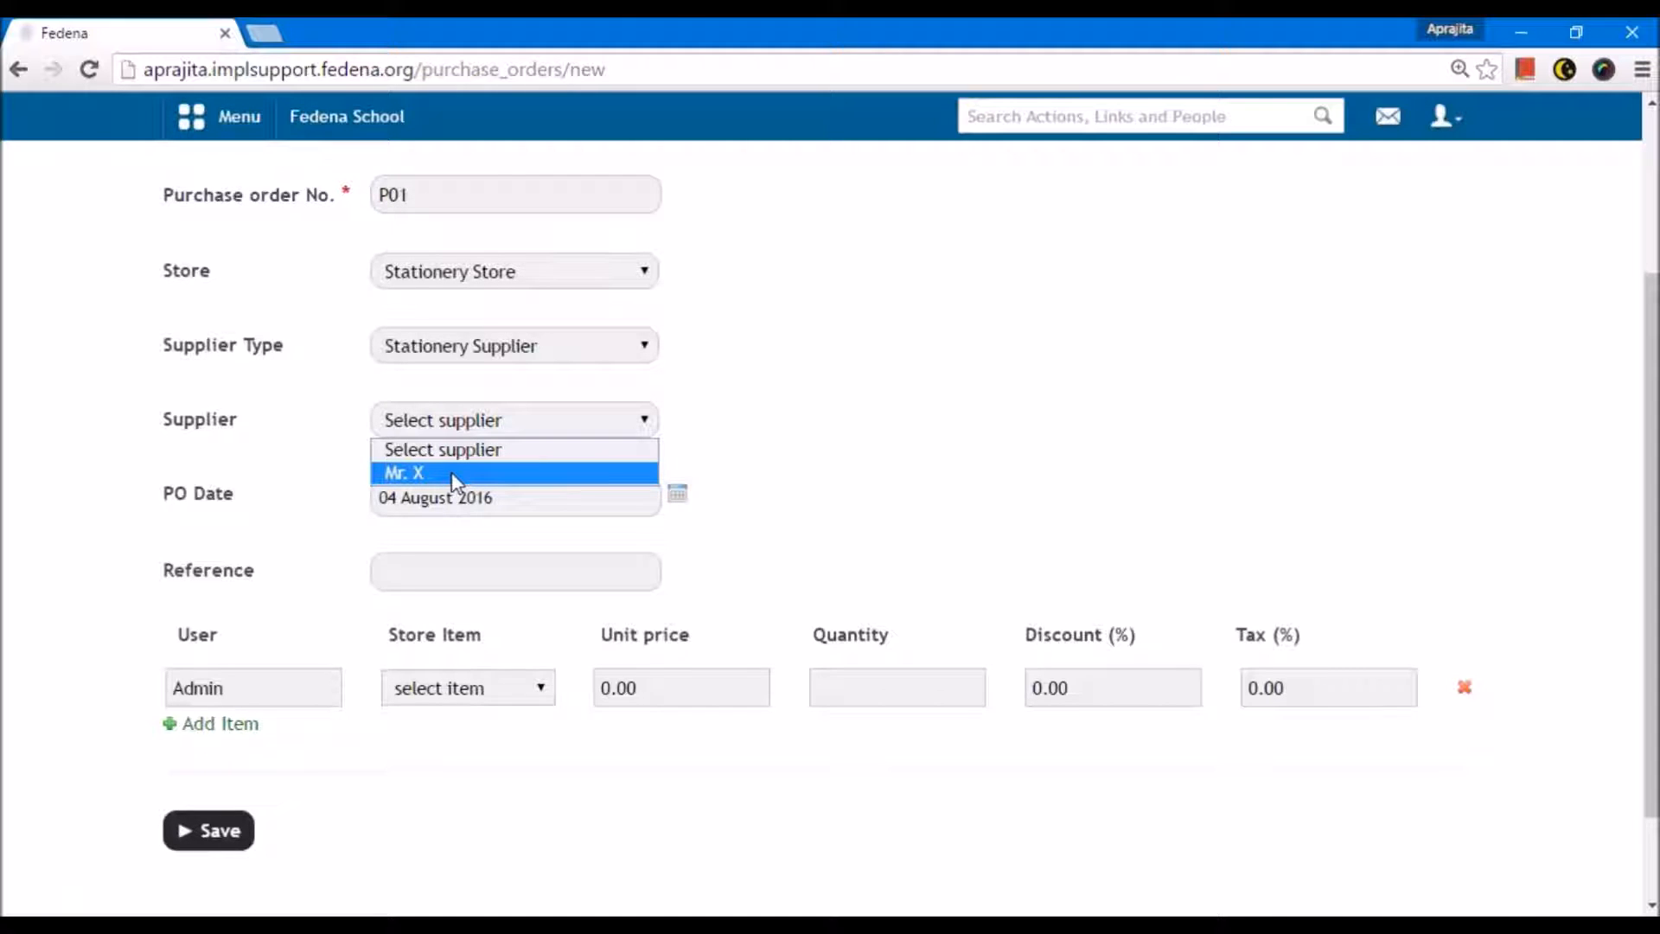
pyautogui.click(452, 474)
# Step: Add 2 Chalks at 20.00 with 2% discount and 1% tax, then save the order
pyautogui.scroll(-2, 452, 480)
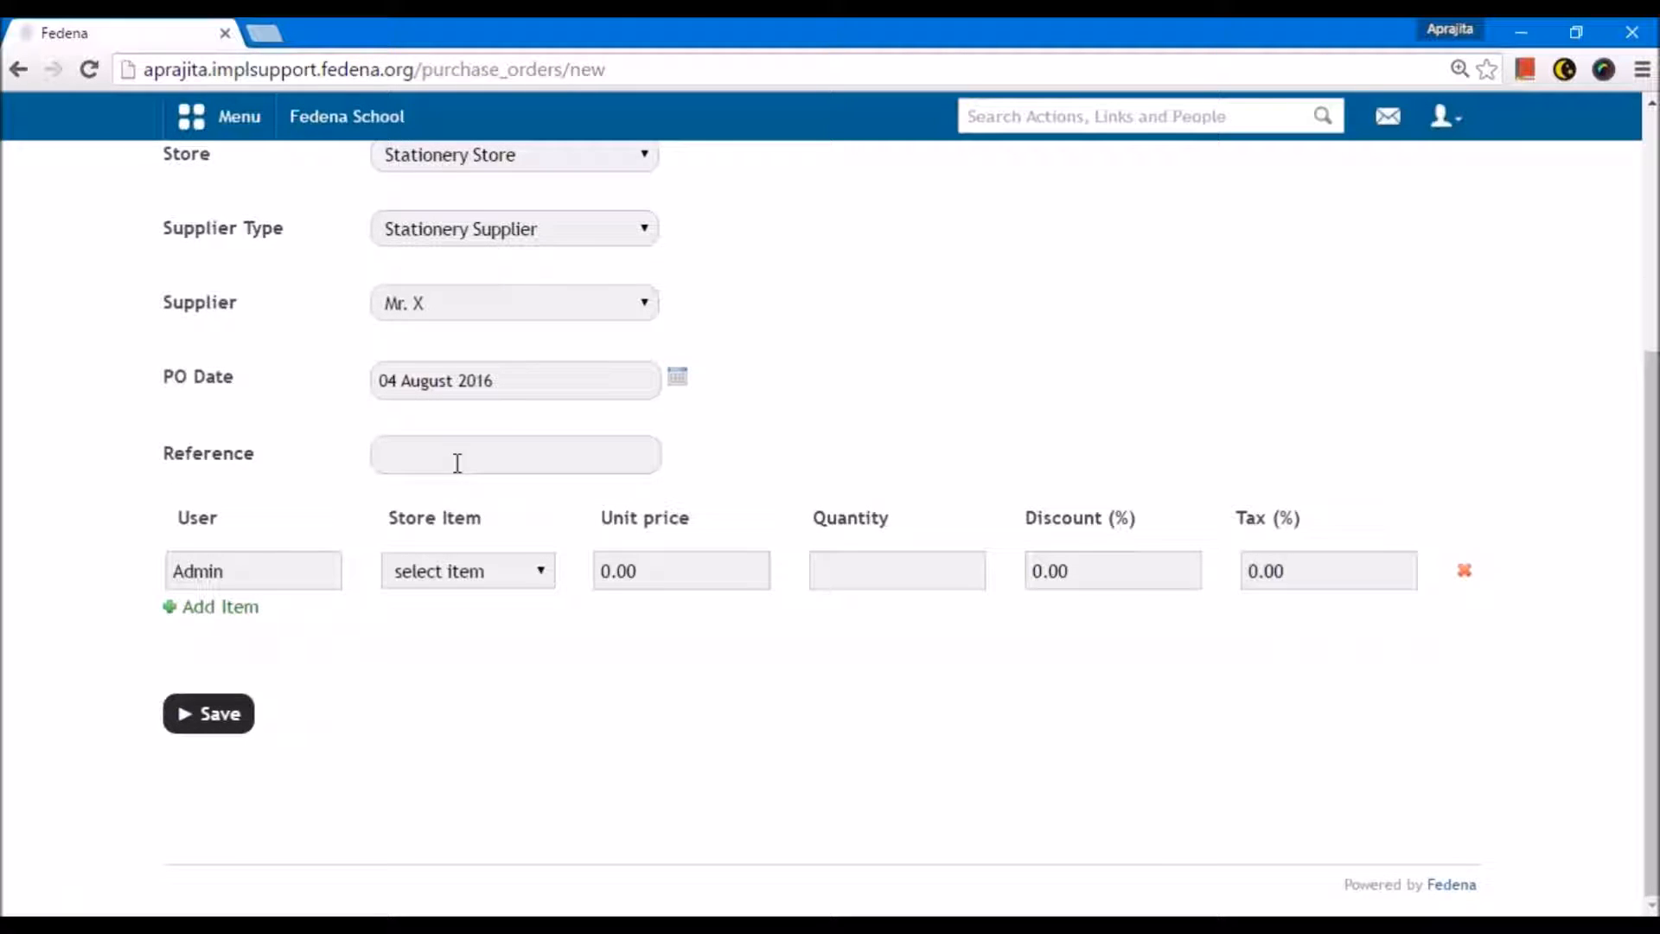
pyautogui.click(501, 573)
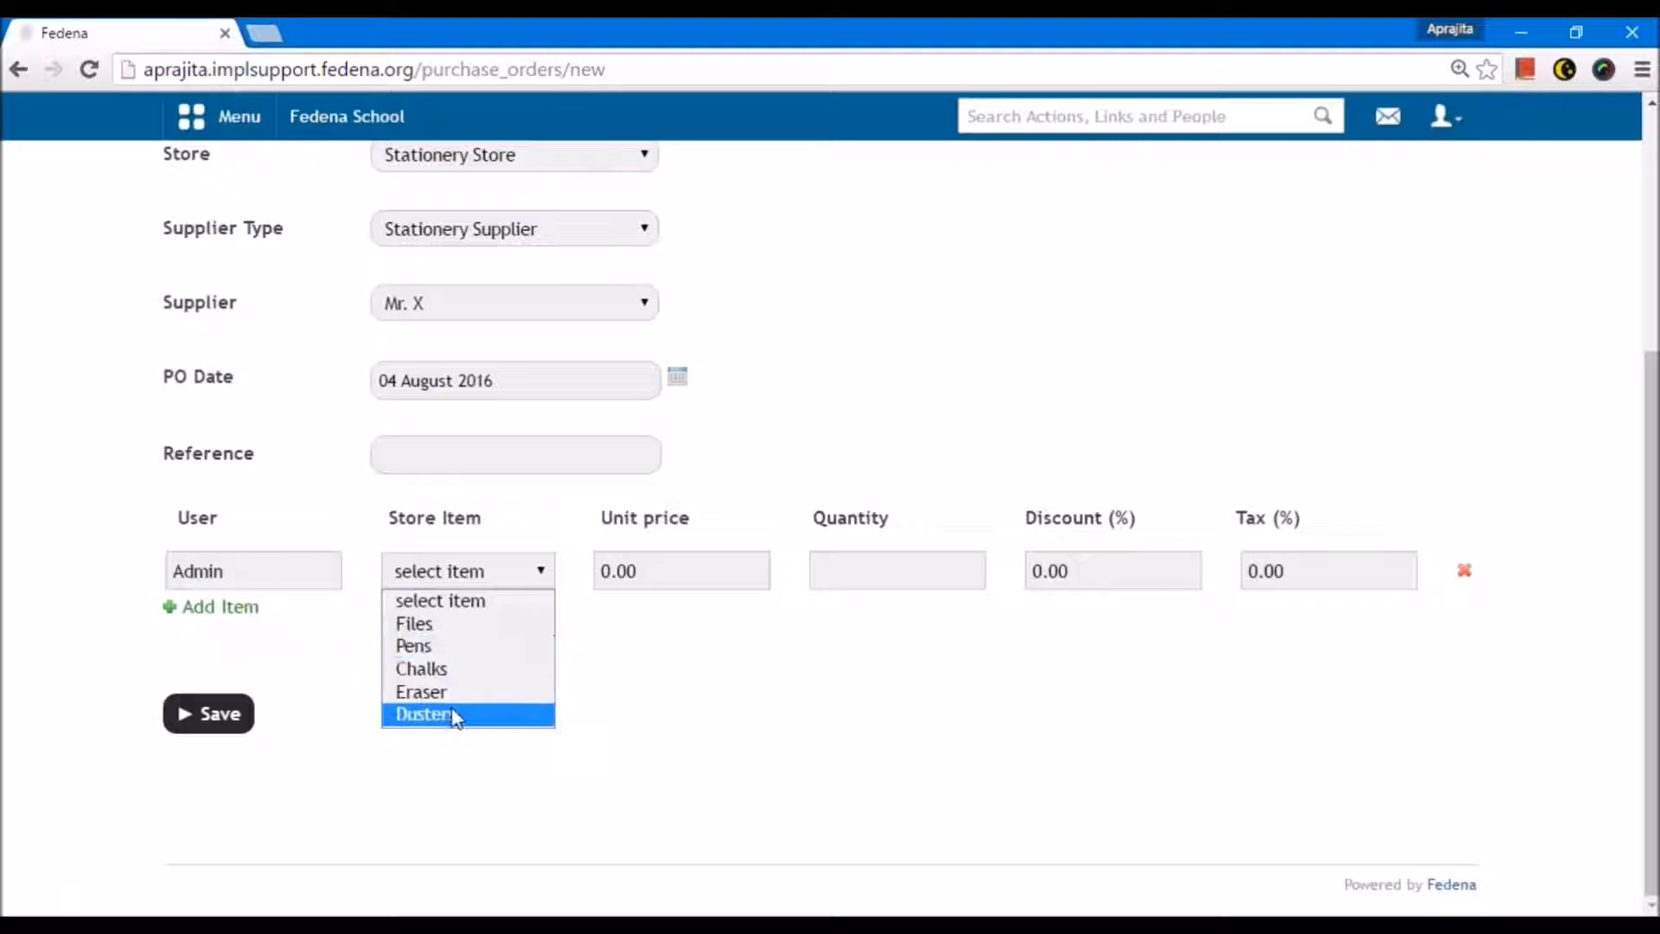
pyautogui.click(449, 672)
pyautogui.press('Tab')
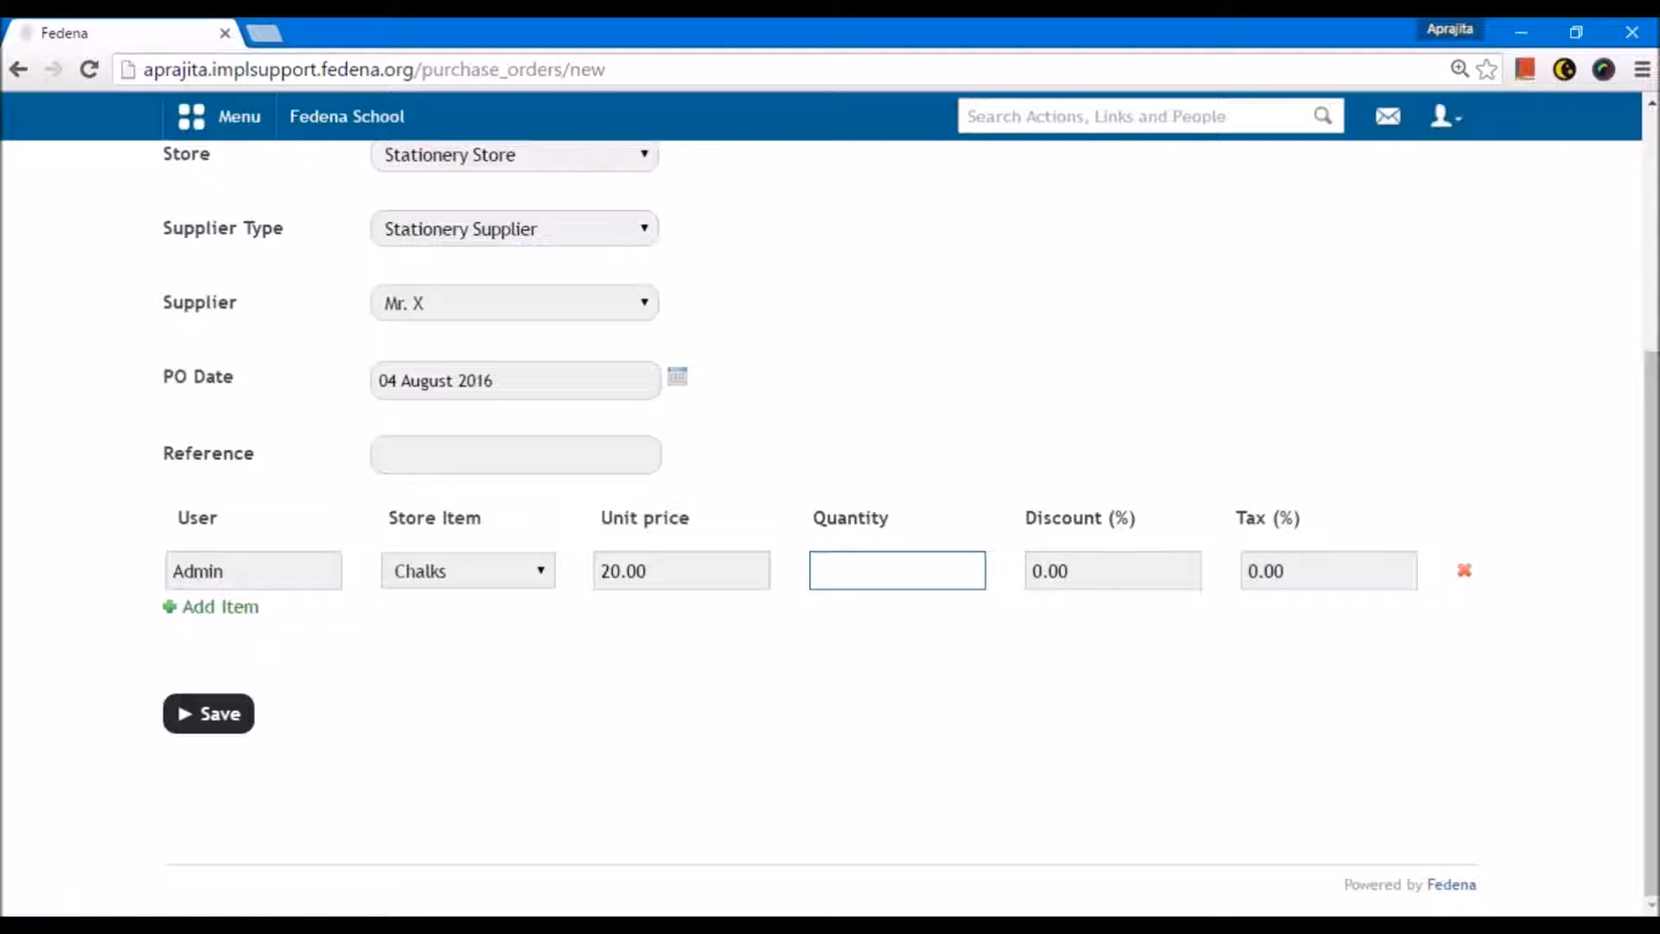
pyautogui.write('2')
pyautogui.click(1088, 573)
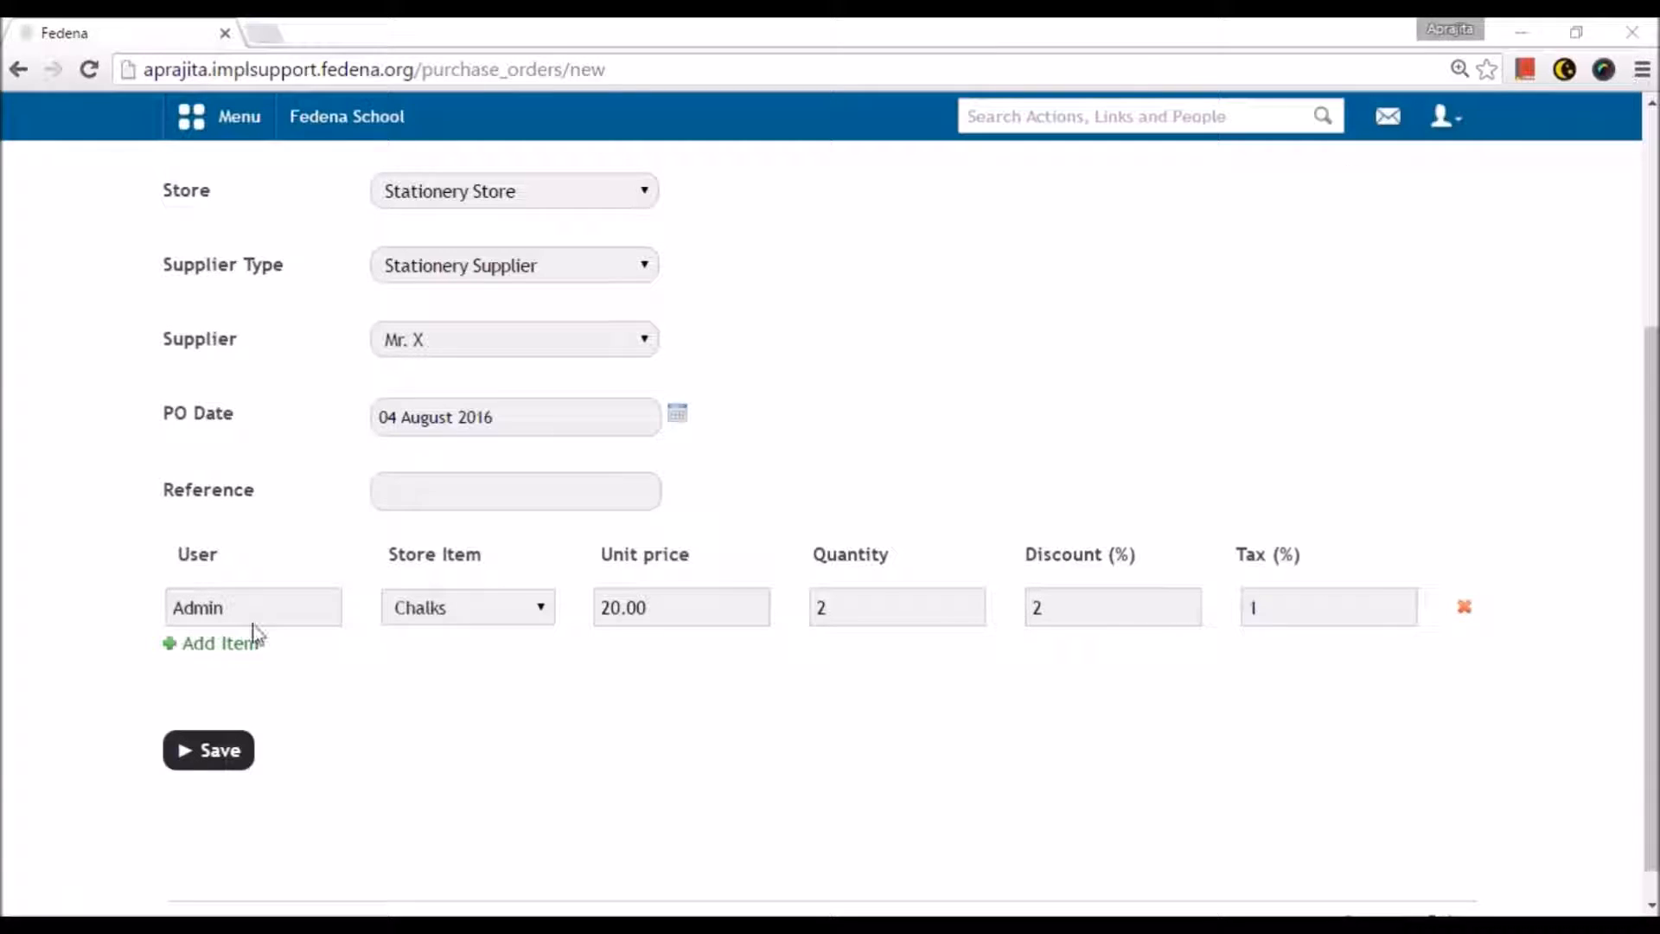
pyautogui.click(230, 644)
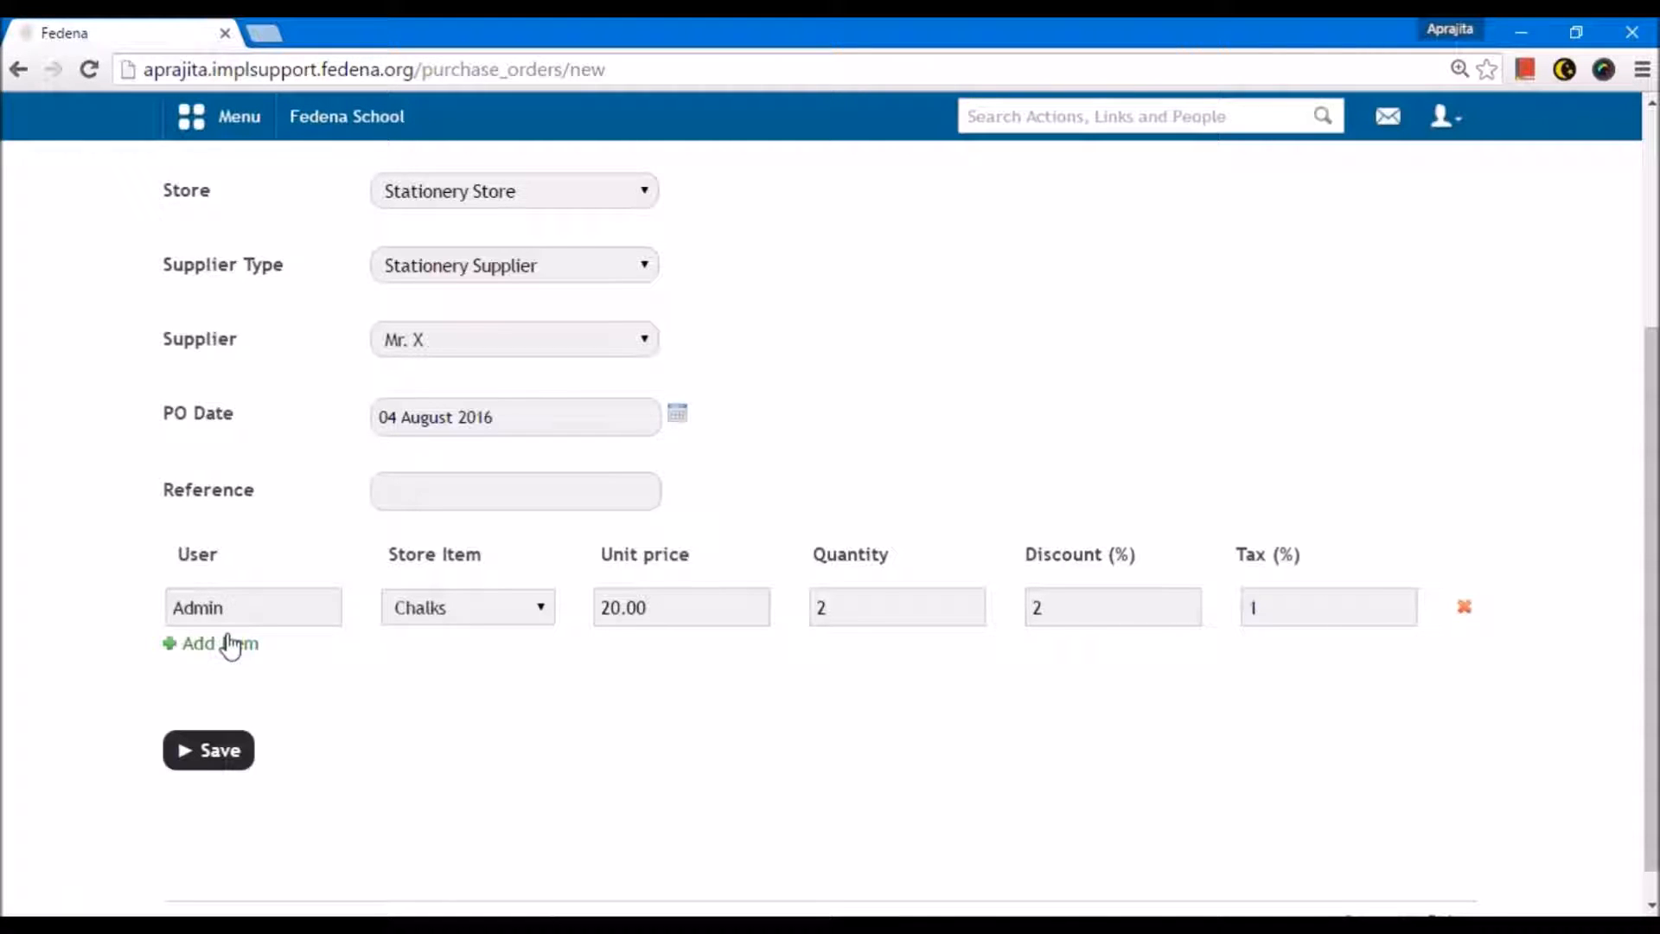
pyautogui.click(235, 754)
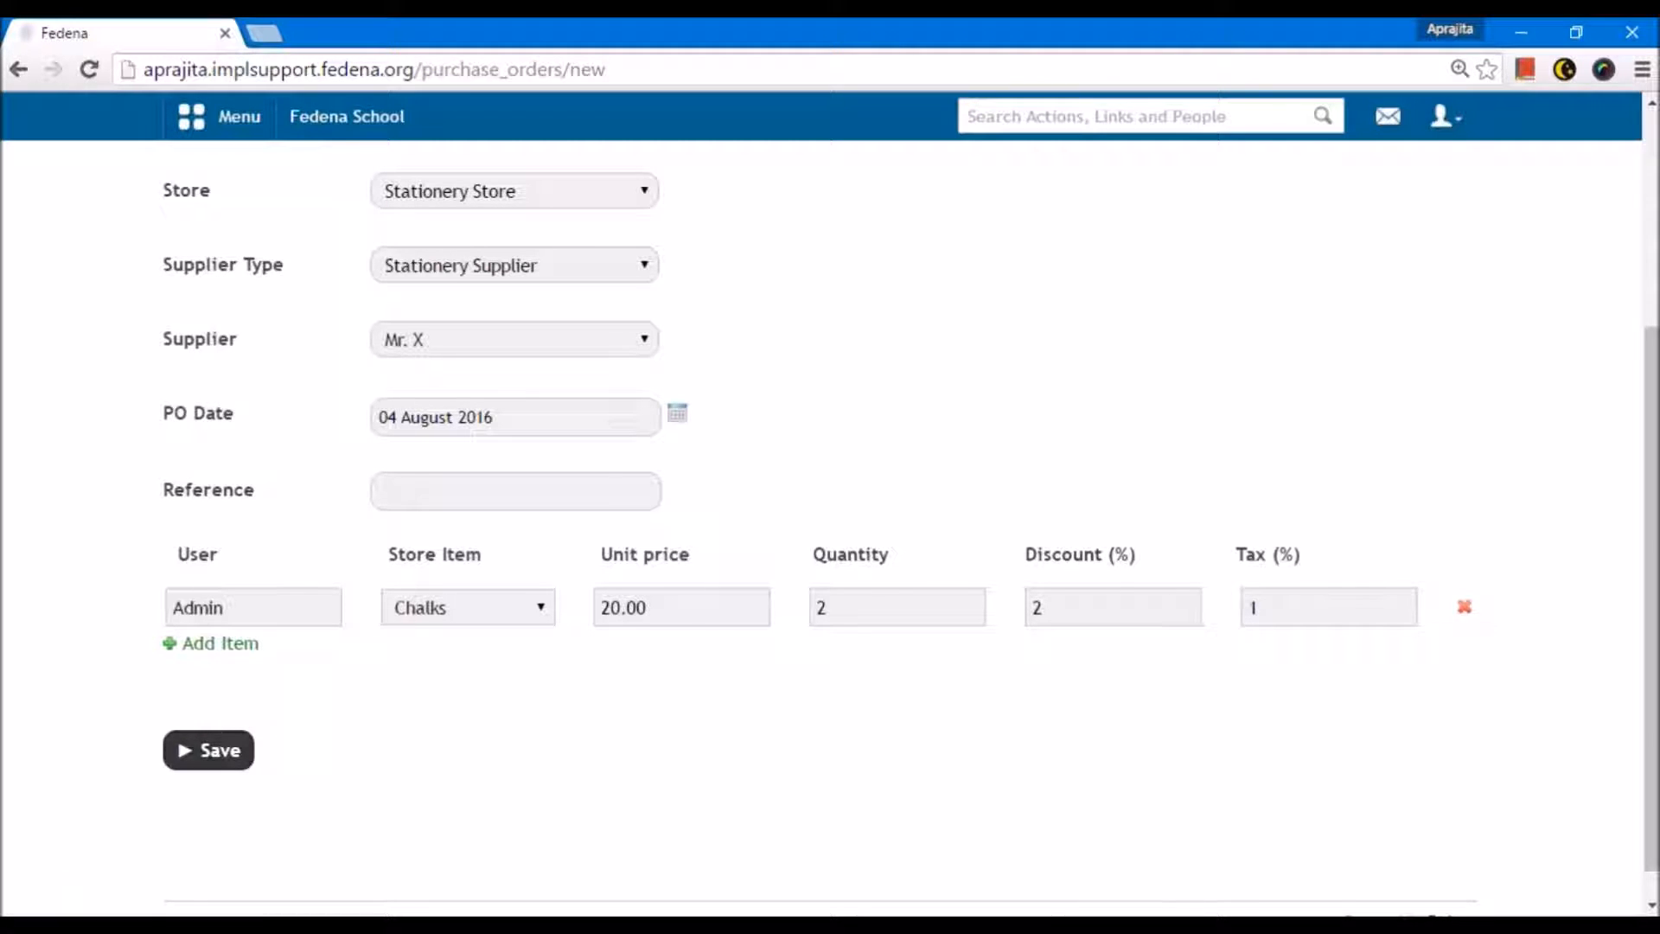
pyautogui.click(230, 750)
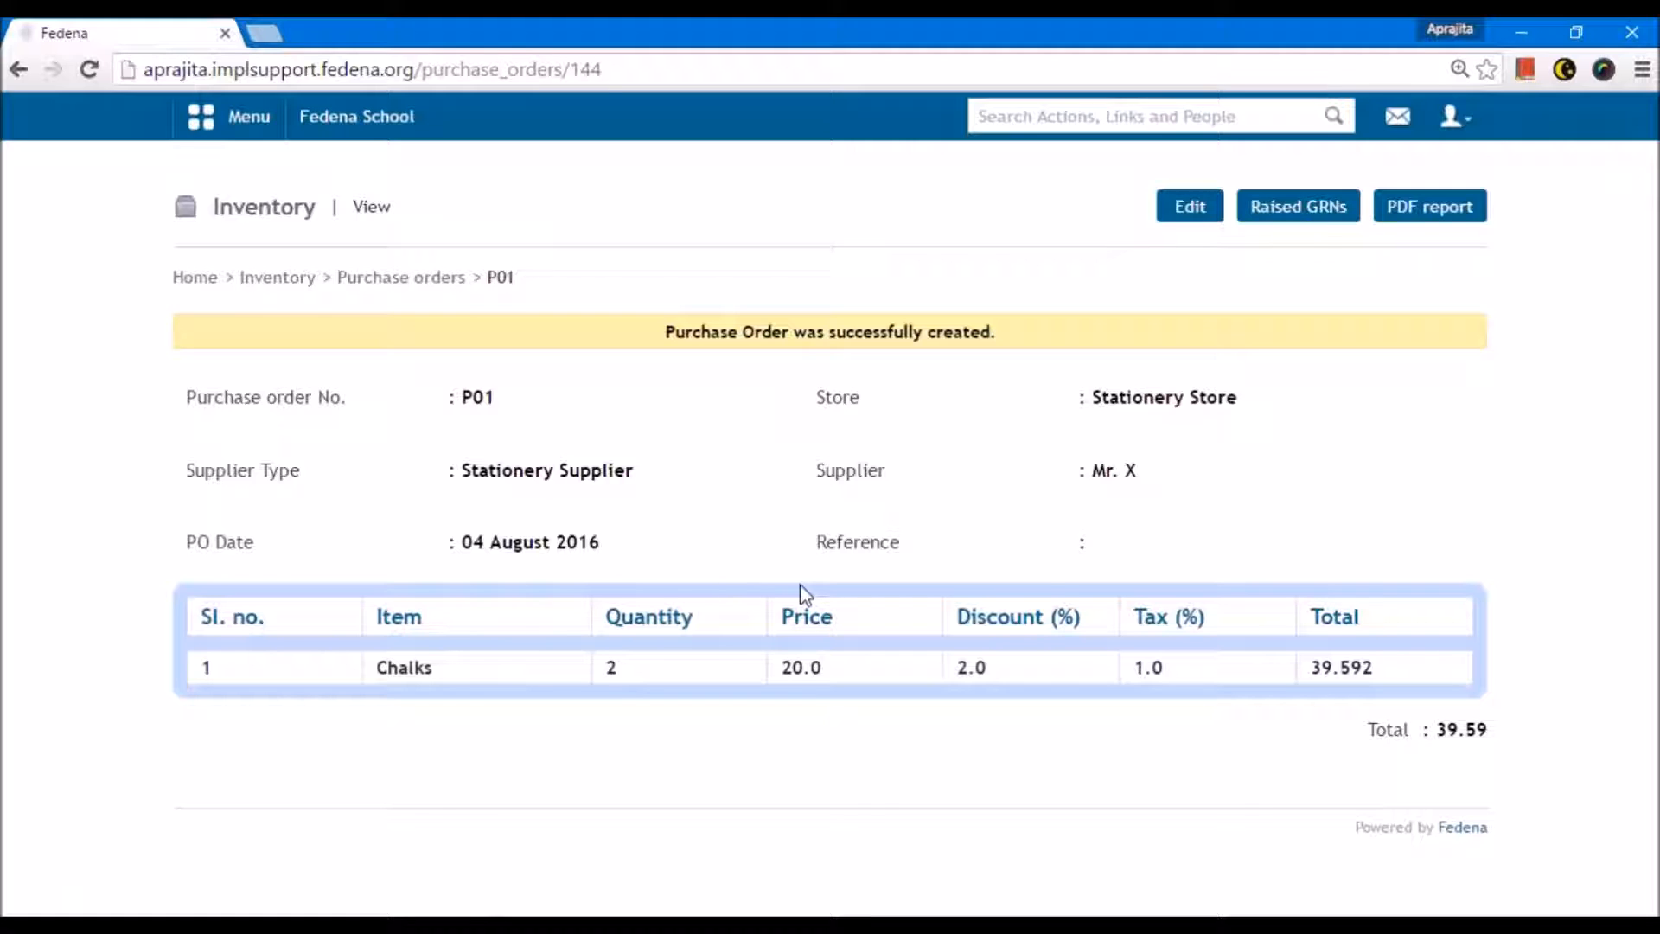
# Step: Log out and sign in as the staff user with their employee number and password
pyautogui.moveTo(1455, 132)
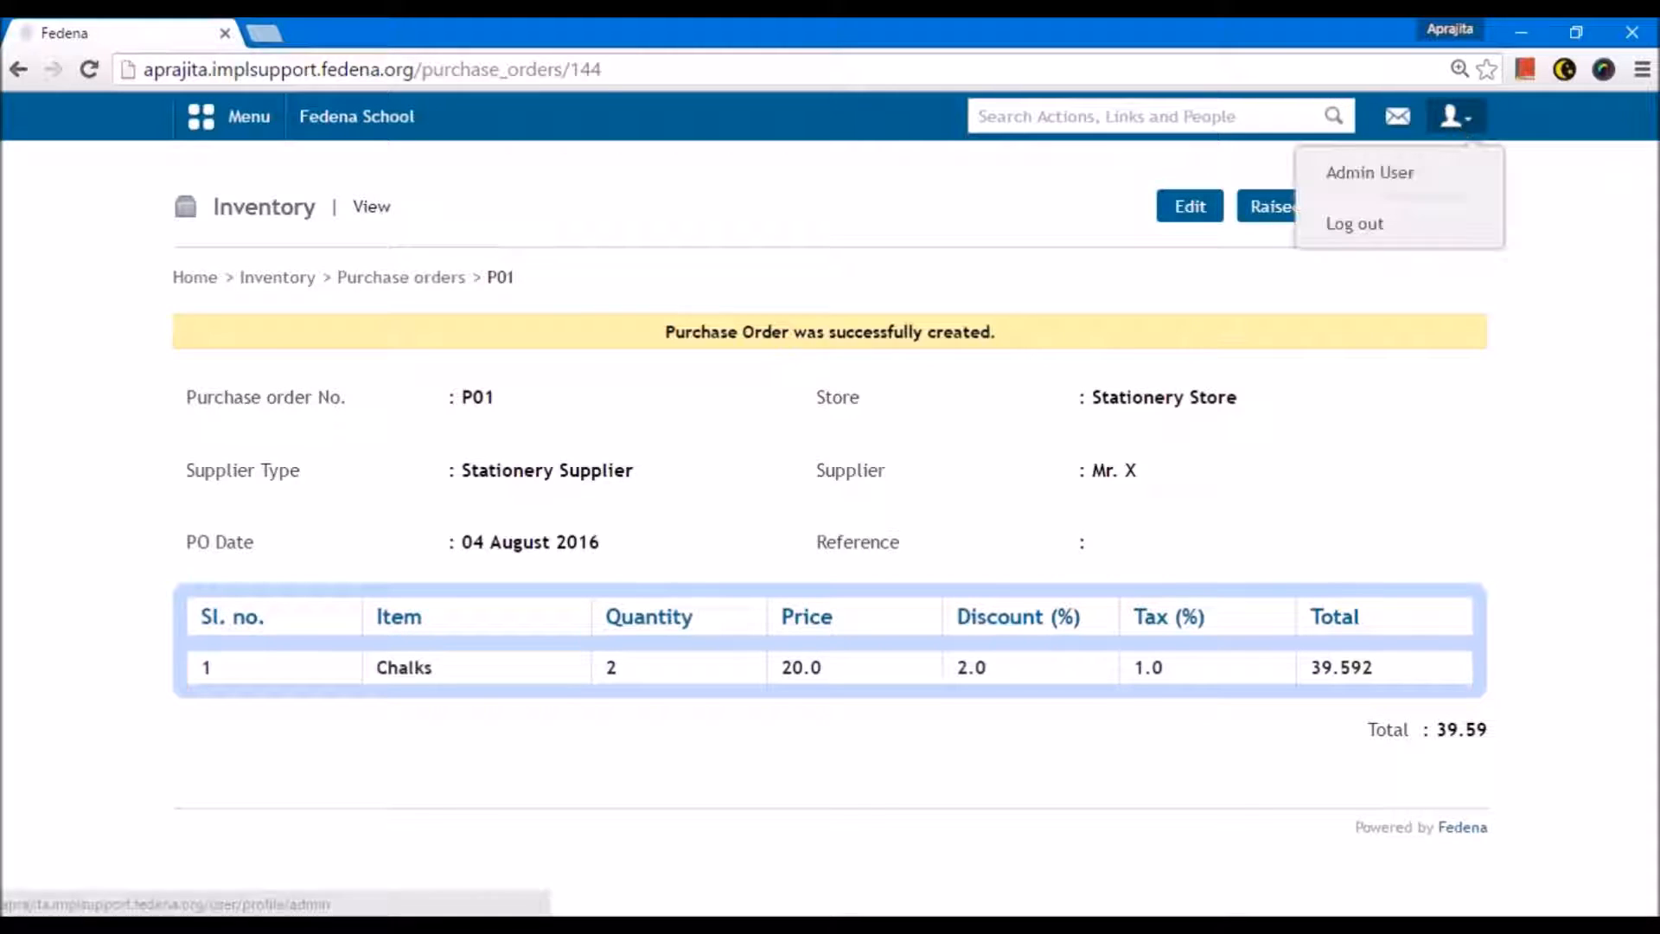
pyautogui.click(1368, 227)
pyautogui.write('E012')
pyautogui.press('Tab')
pyautogui.write('*******')
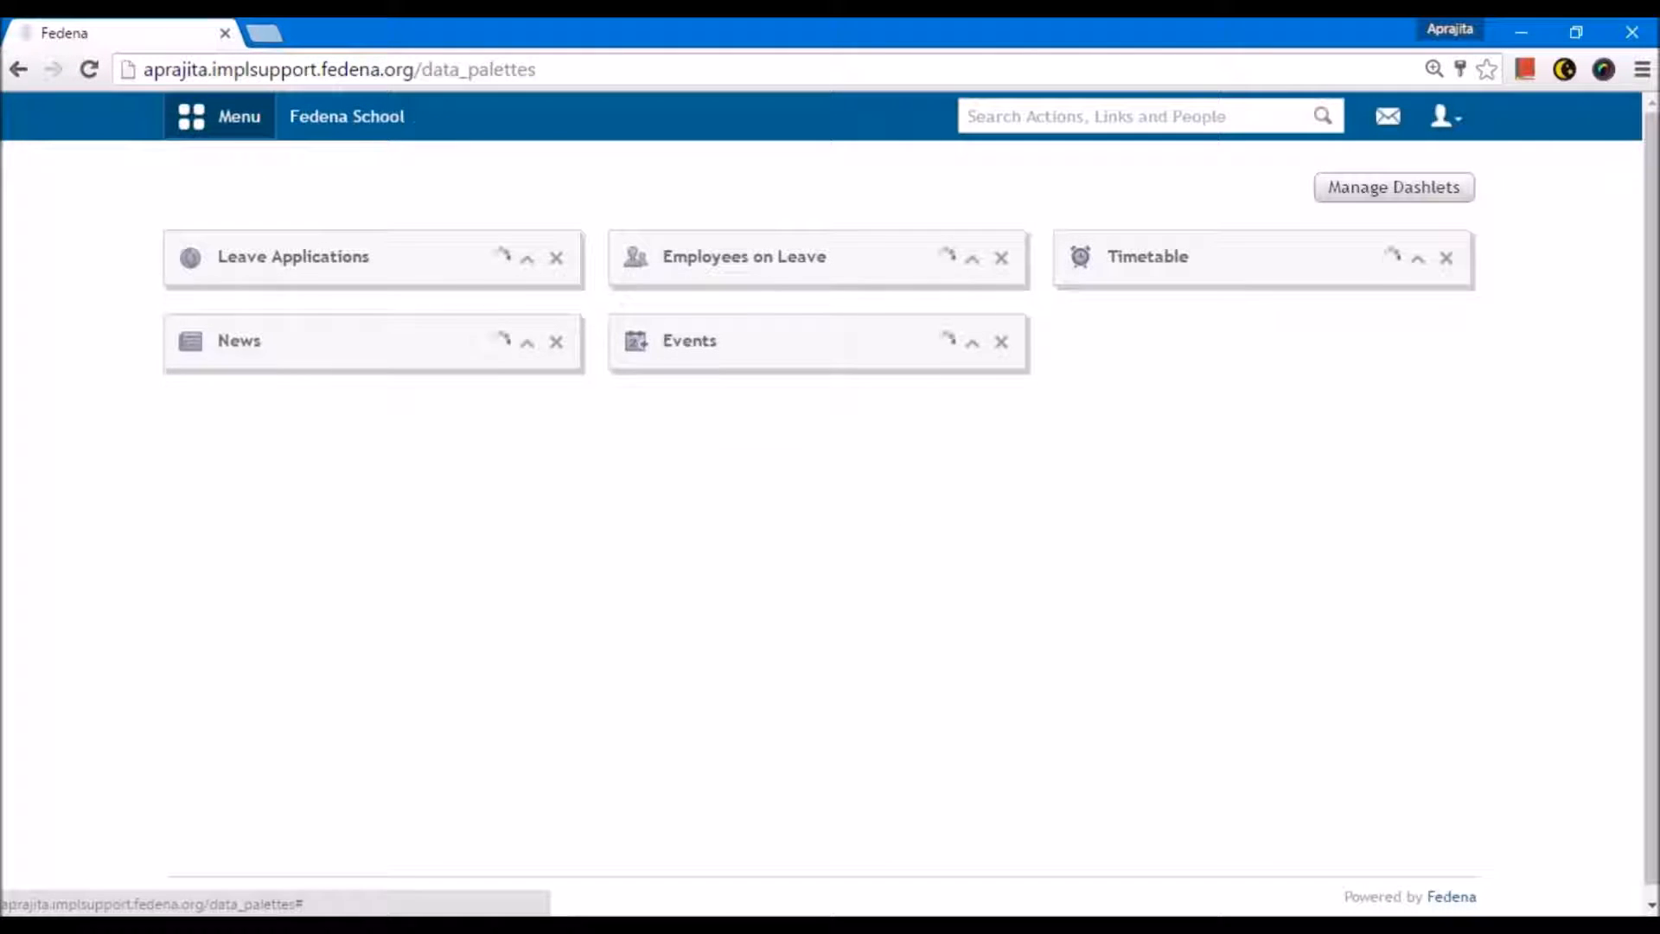
# Step: In Inventory's purchase order list, issue P01 with status Issued and save it
pyautogui.click(191, 115)
pyautogui.click(656, 180)
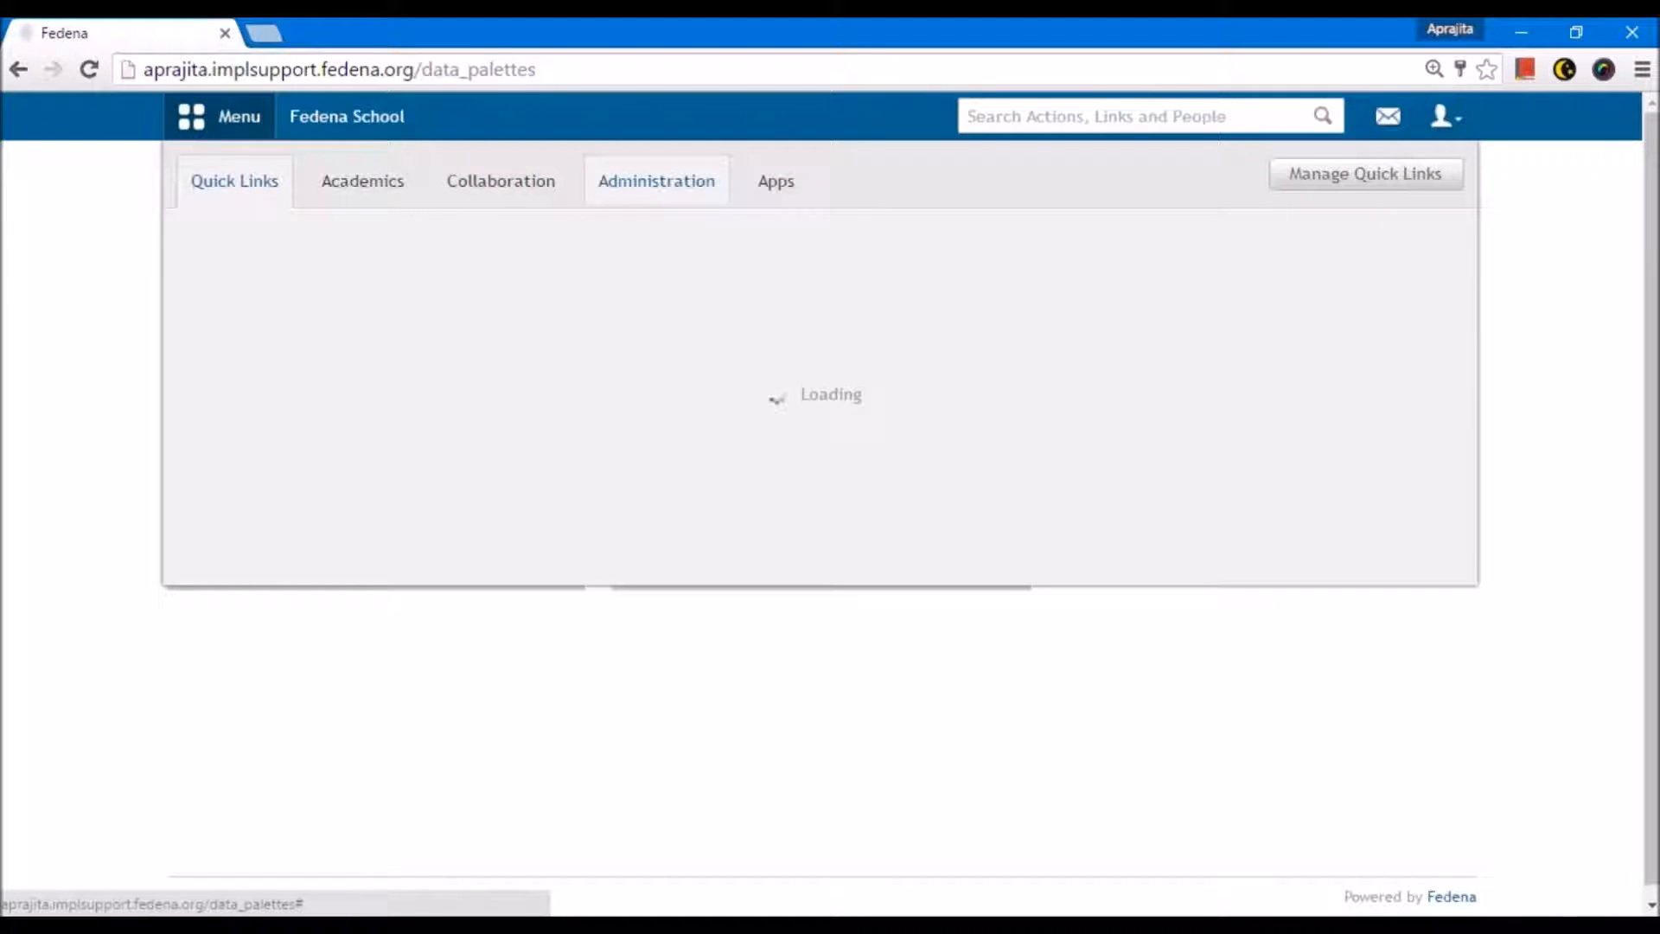
pyautogui.click(297, 269)
pyautogui.click(1129, 363)
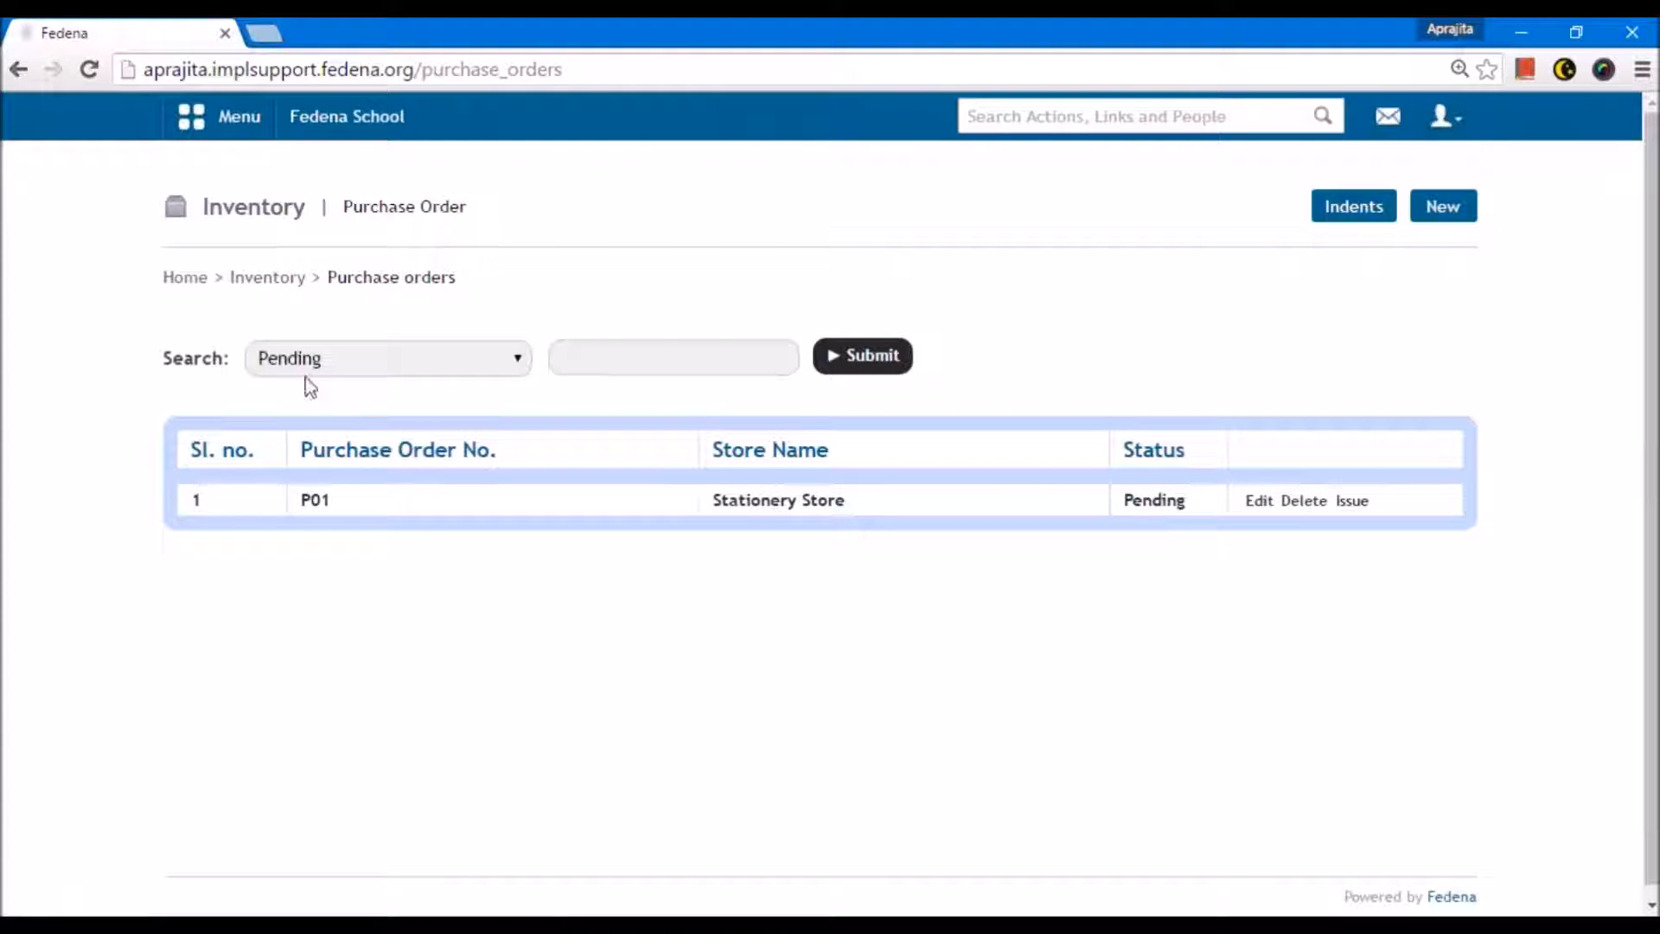
pyautogui.click(1351, 501)
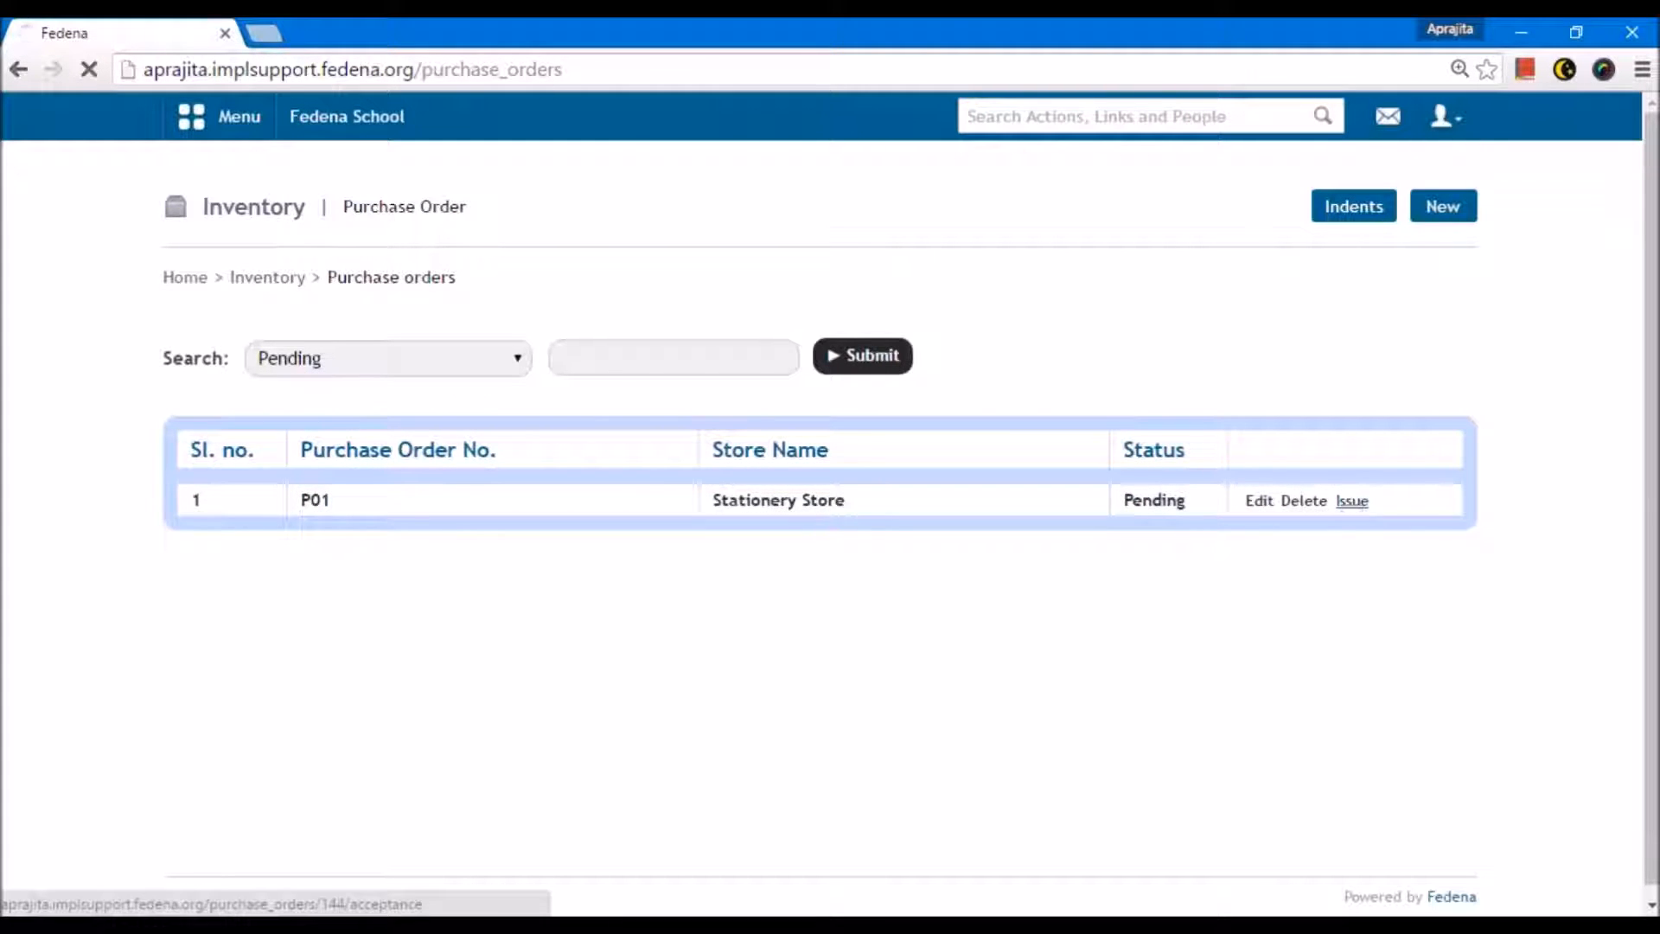
pyautogui.click(464, 370)
pyautogui.click(432, 393)
pyautogui.click(216, 706)
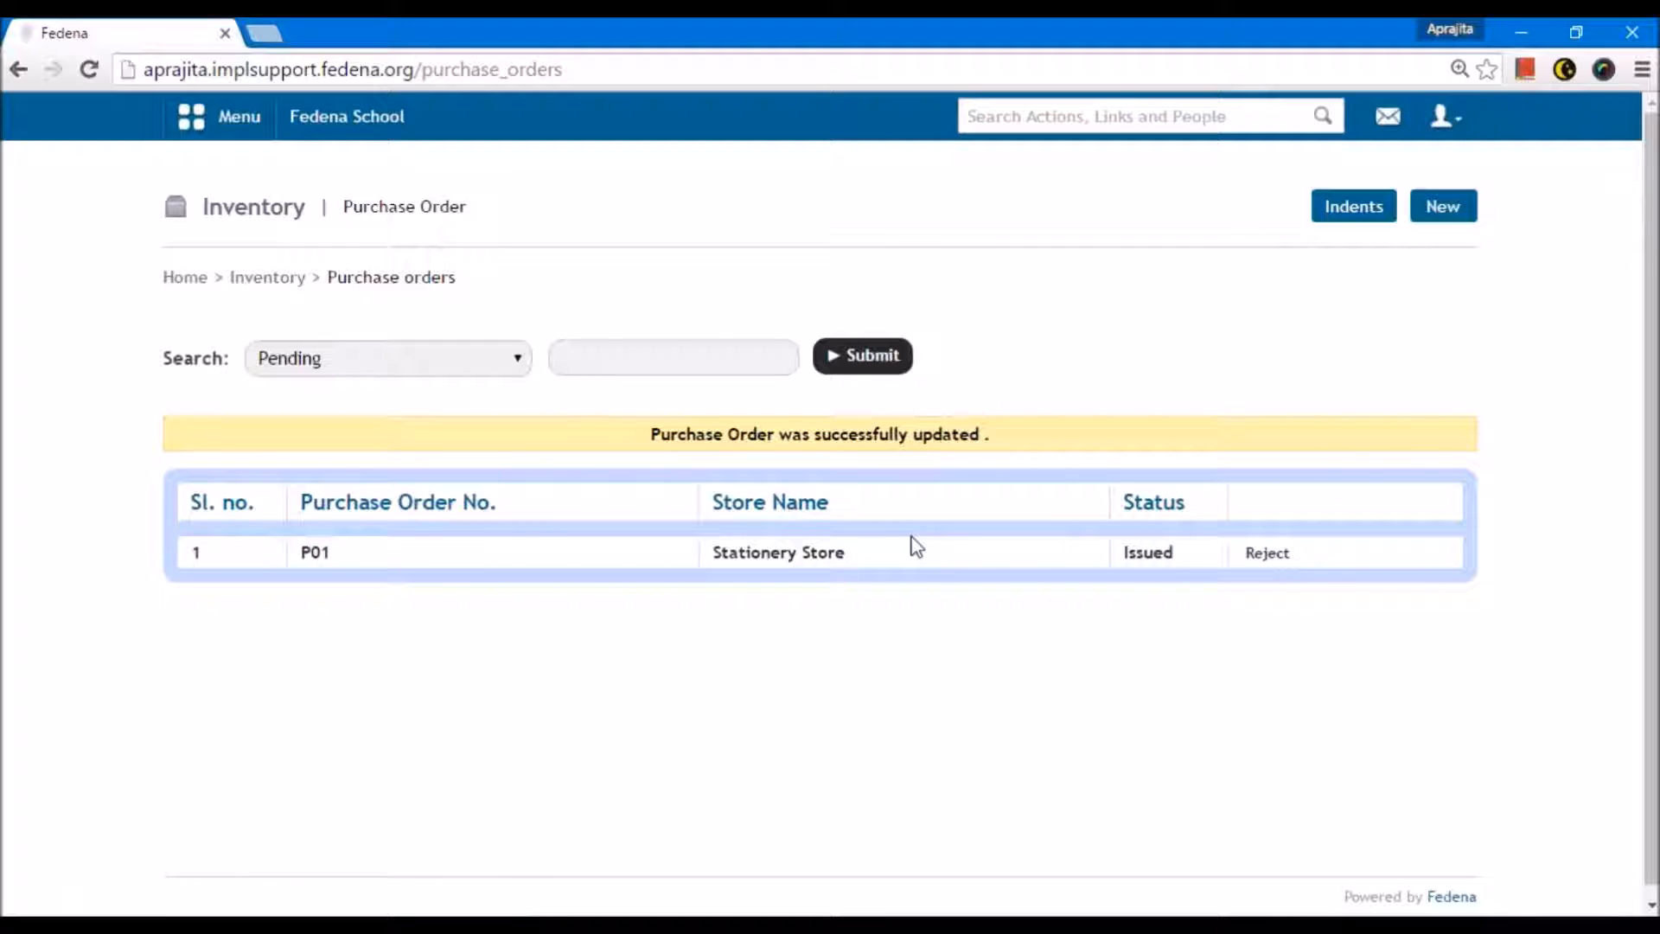
pyautogui.click(1442, 116)
# Step: Log out and sign back in to Fedena as admin with the admin password
pyautogui.click(1366, 226)
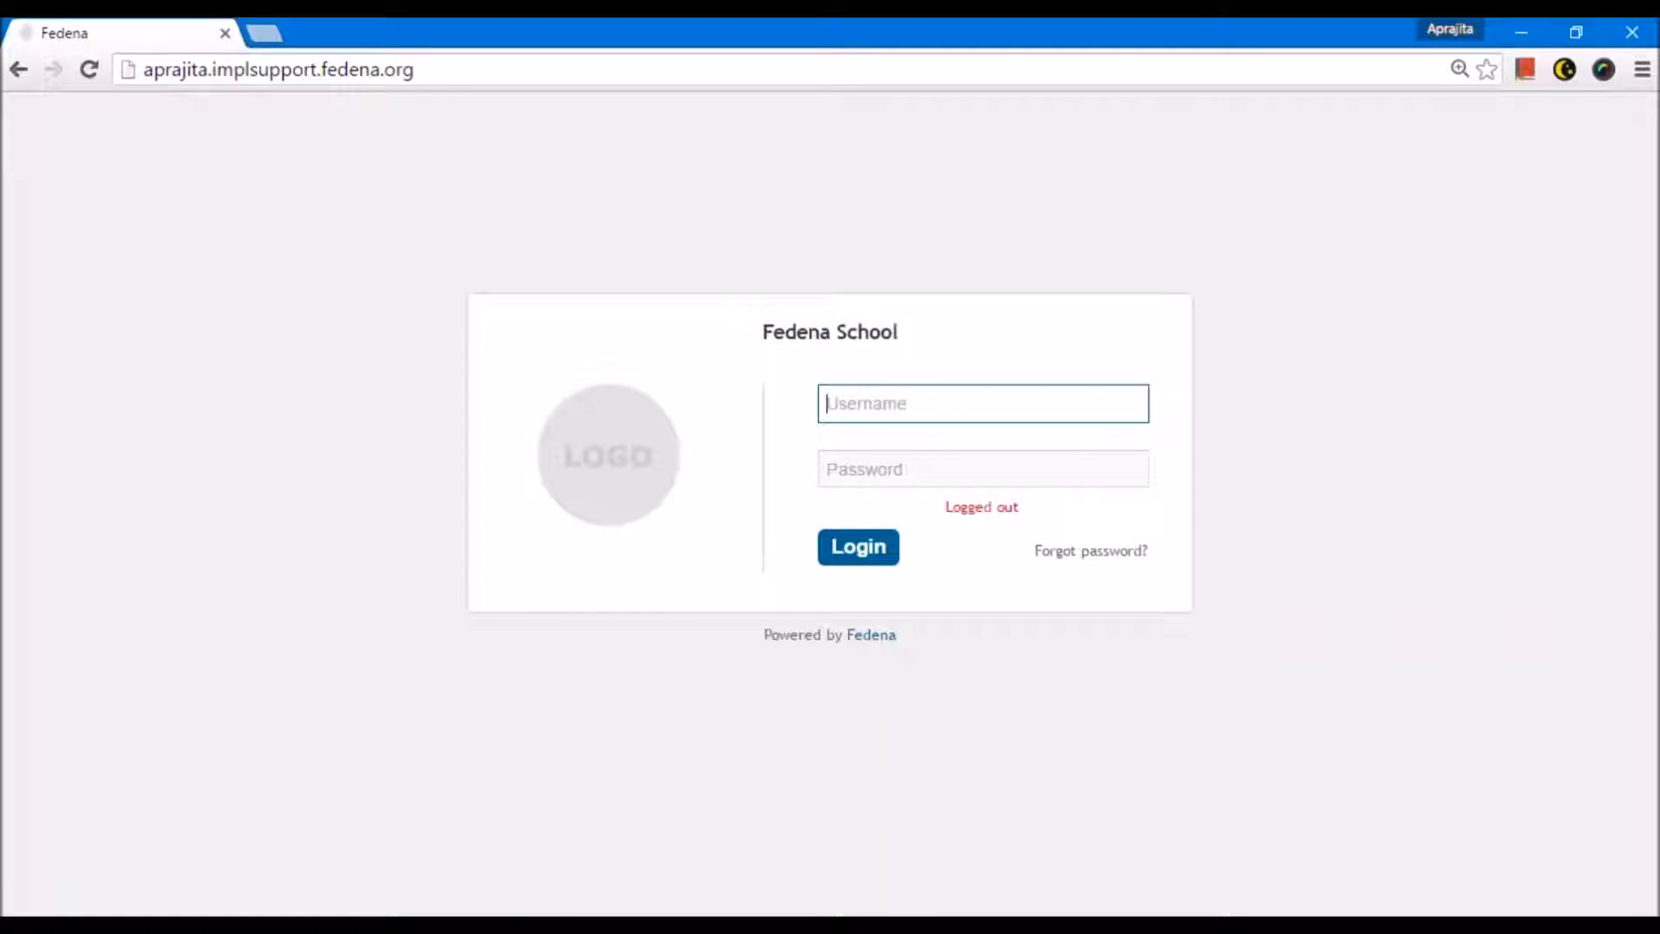
pyautogui.write('admin')
pyautogui.press('Tab')
pyautogui.write('********')
pyautogui.press('Return')
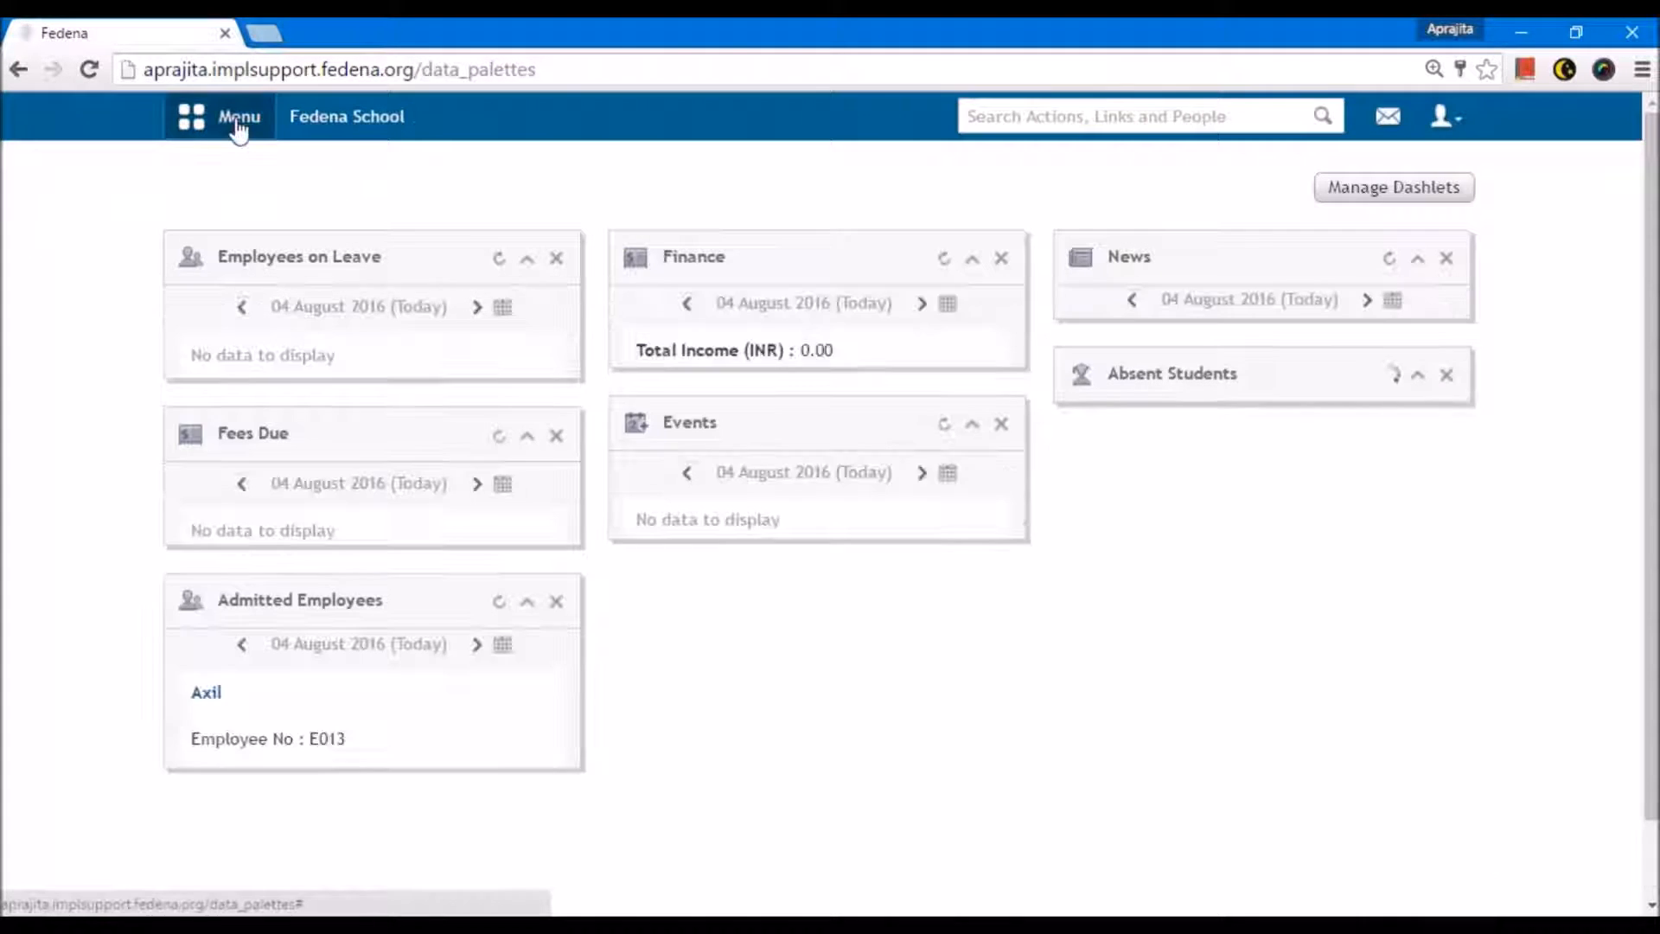
# Step: Go to Administration > Inventory and open the empty GRN list
pyautogui.click(237, 128)
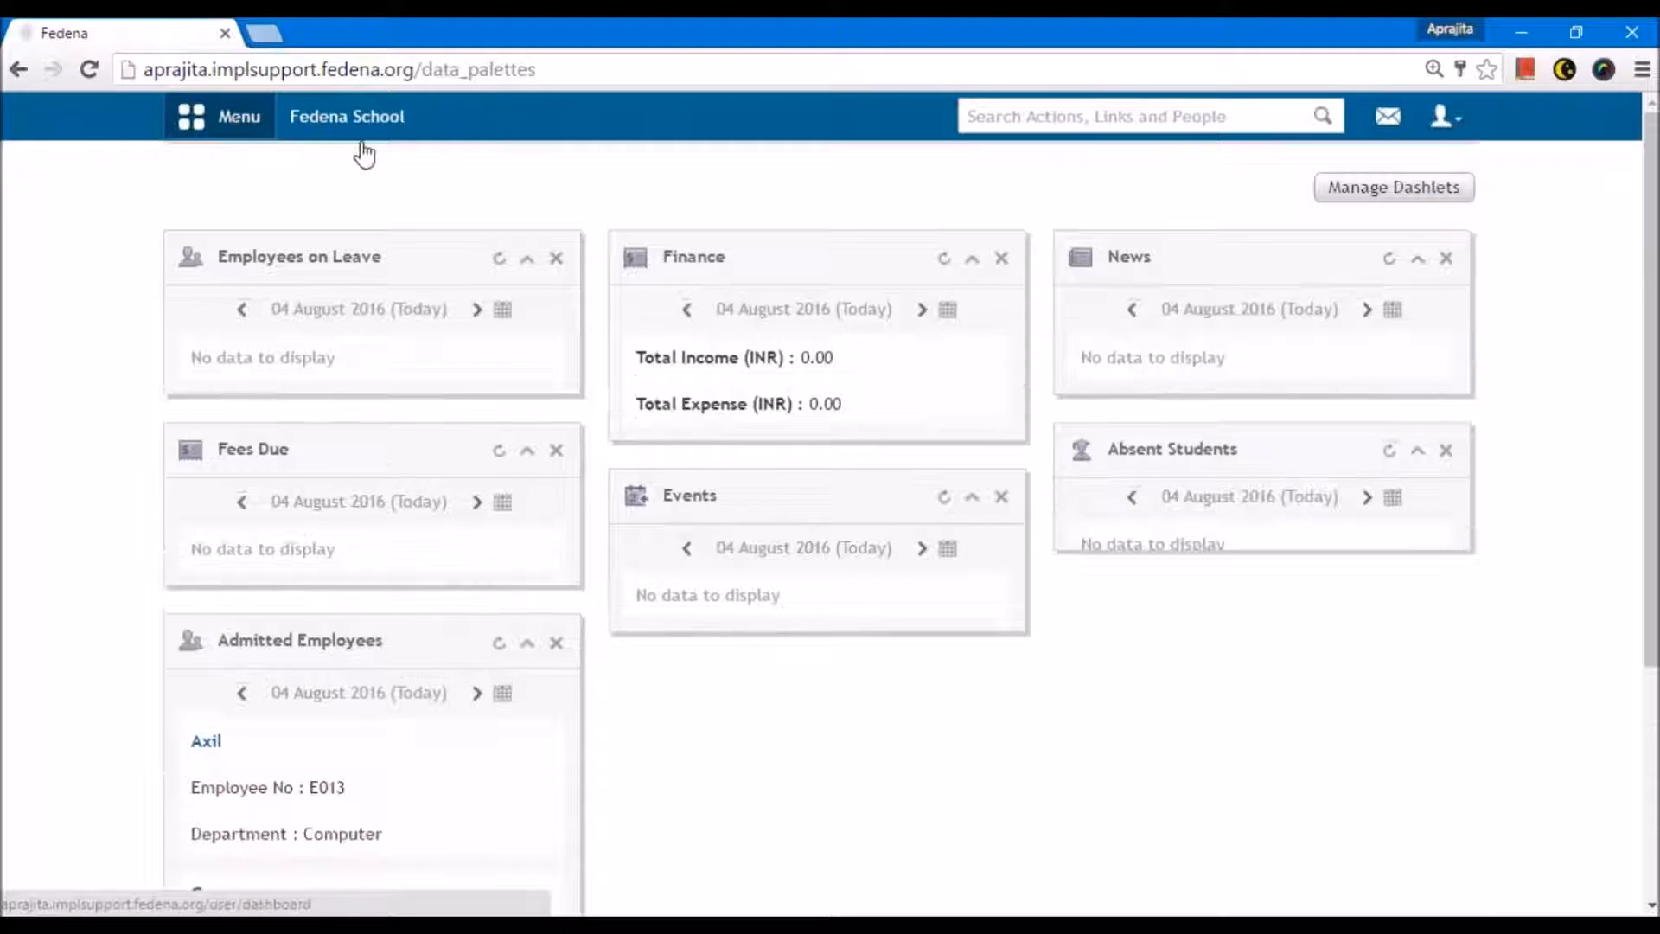
pyautogui.click(843, 187)
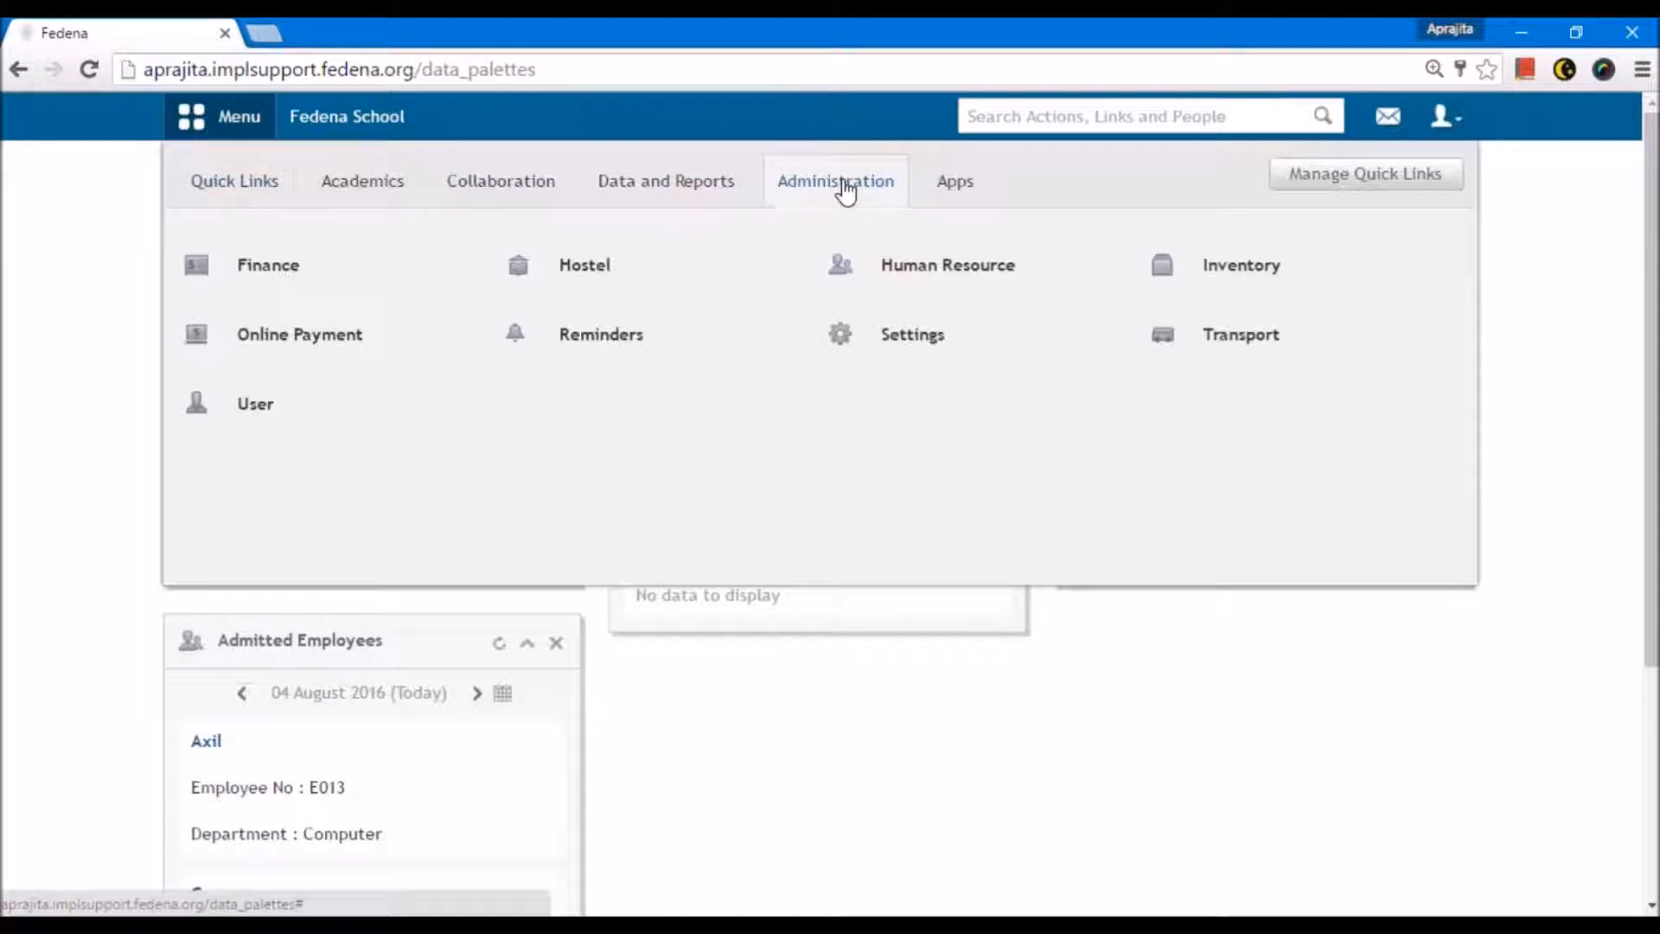
pyautogui.click(1241, 265)
pyautogui.scroll(-3, 792, 430)
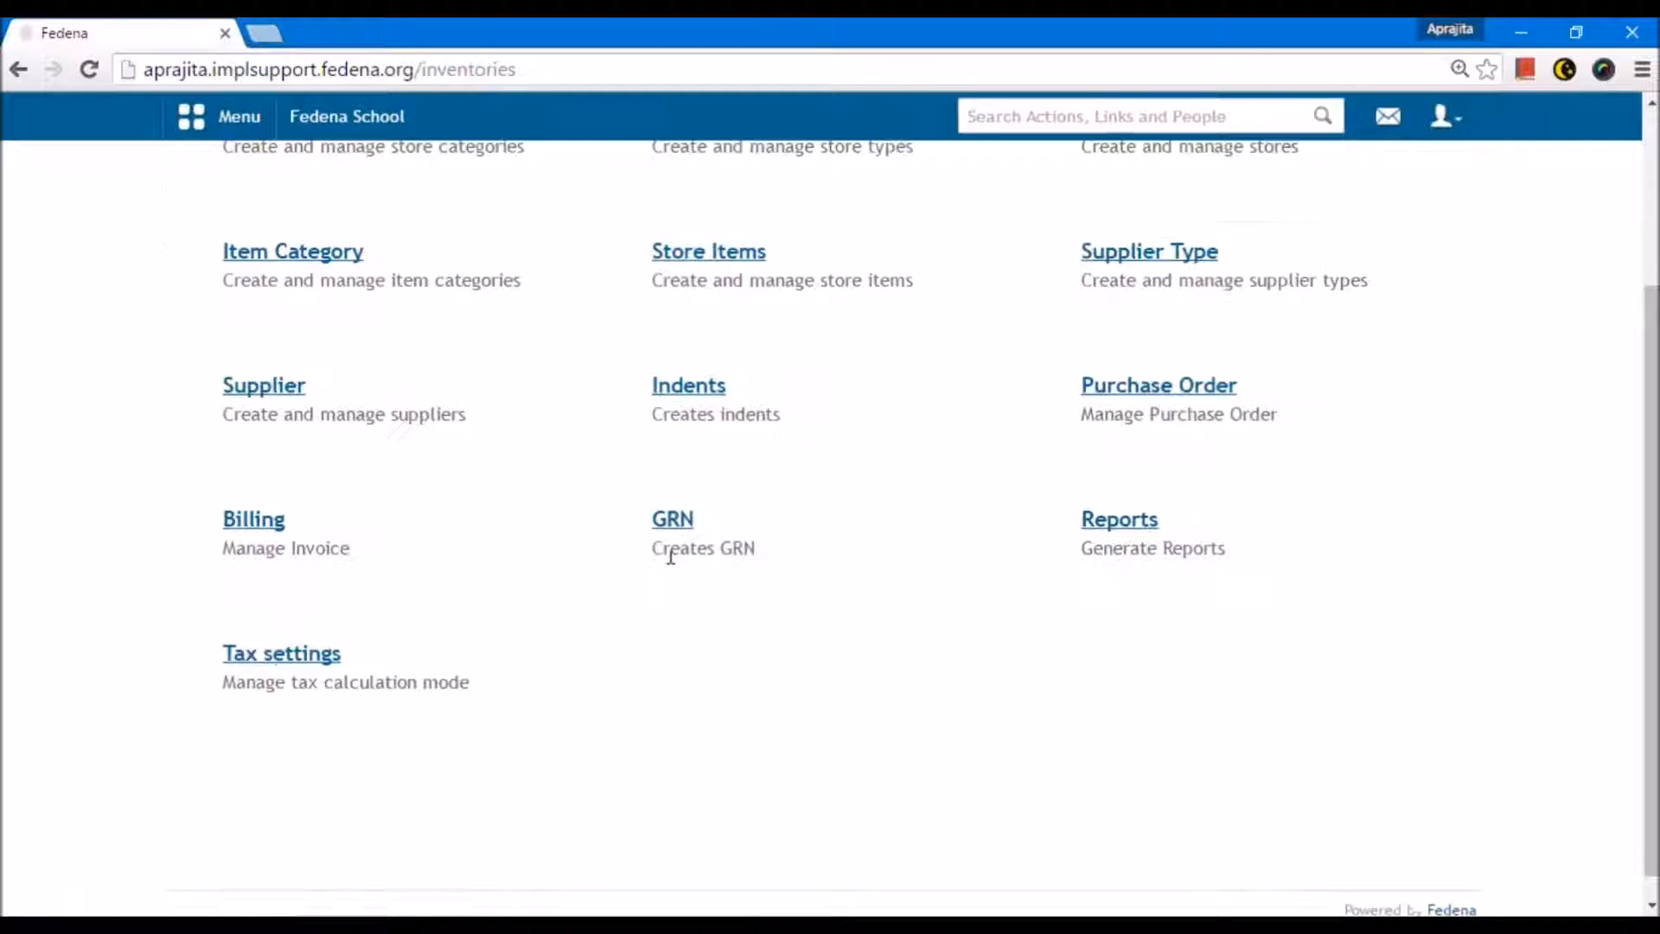
pyautogui.click(673, 522)
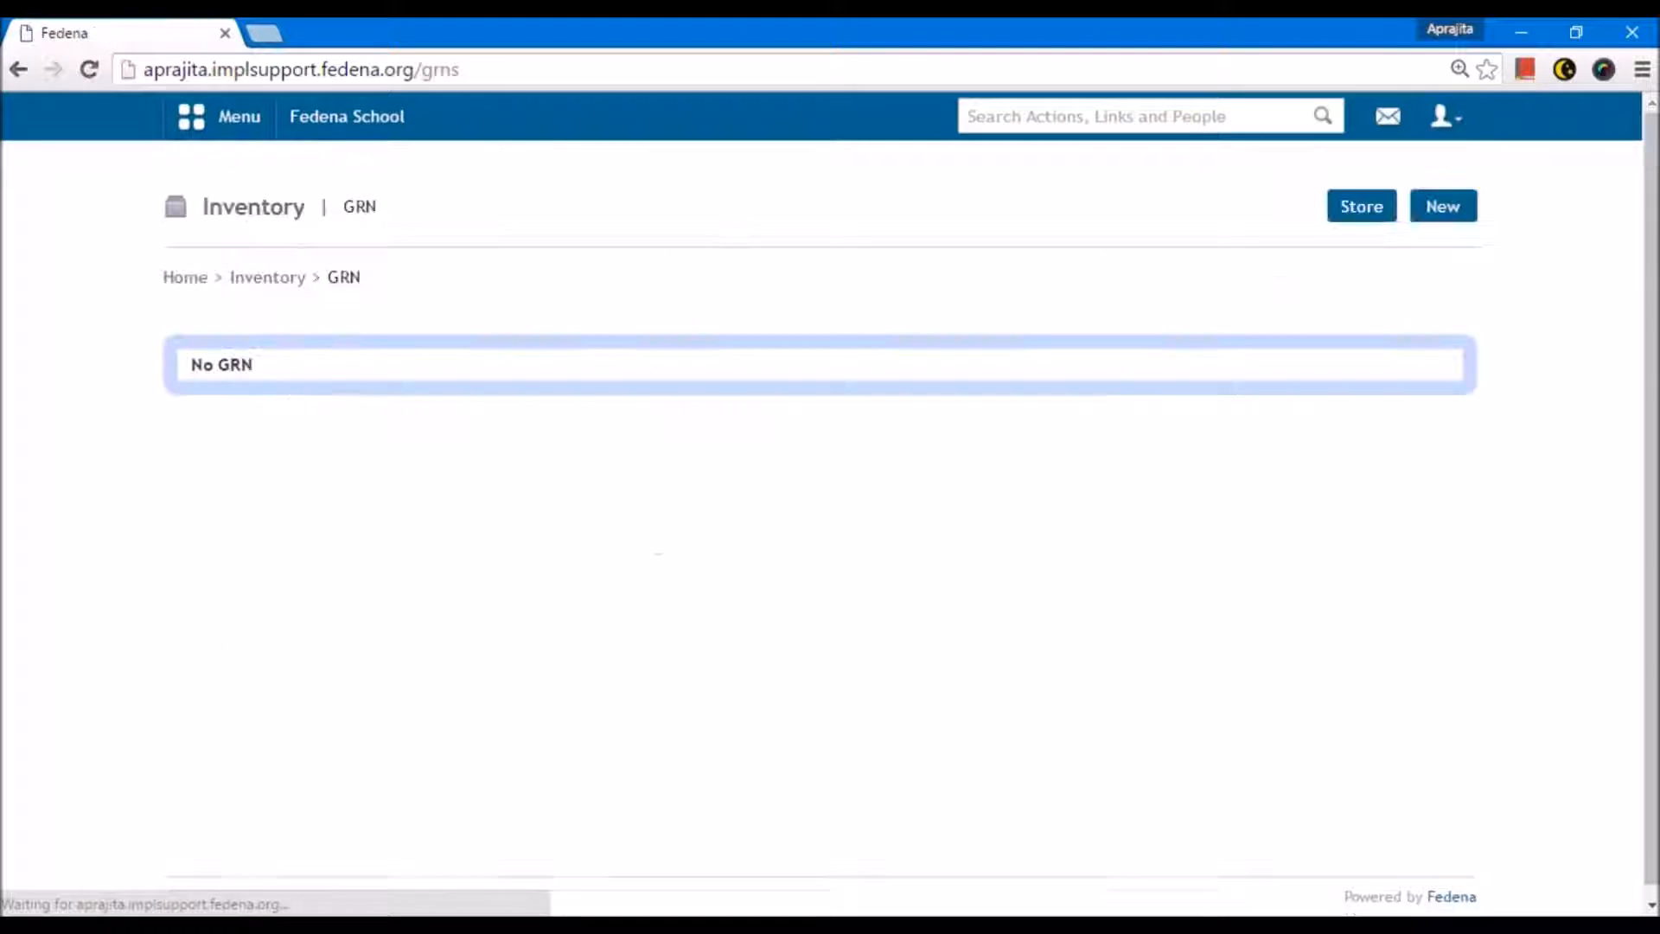
# Step: Start a new GRN numbered GRN01, linked to purchase order P01, with invoice number in009
pyautogui.click(1441, 212)
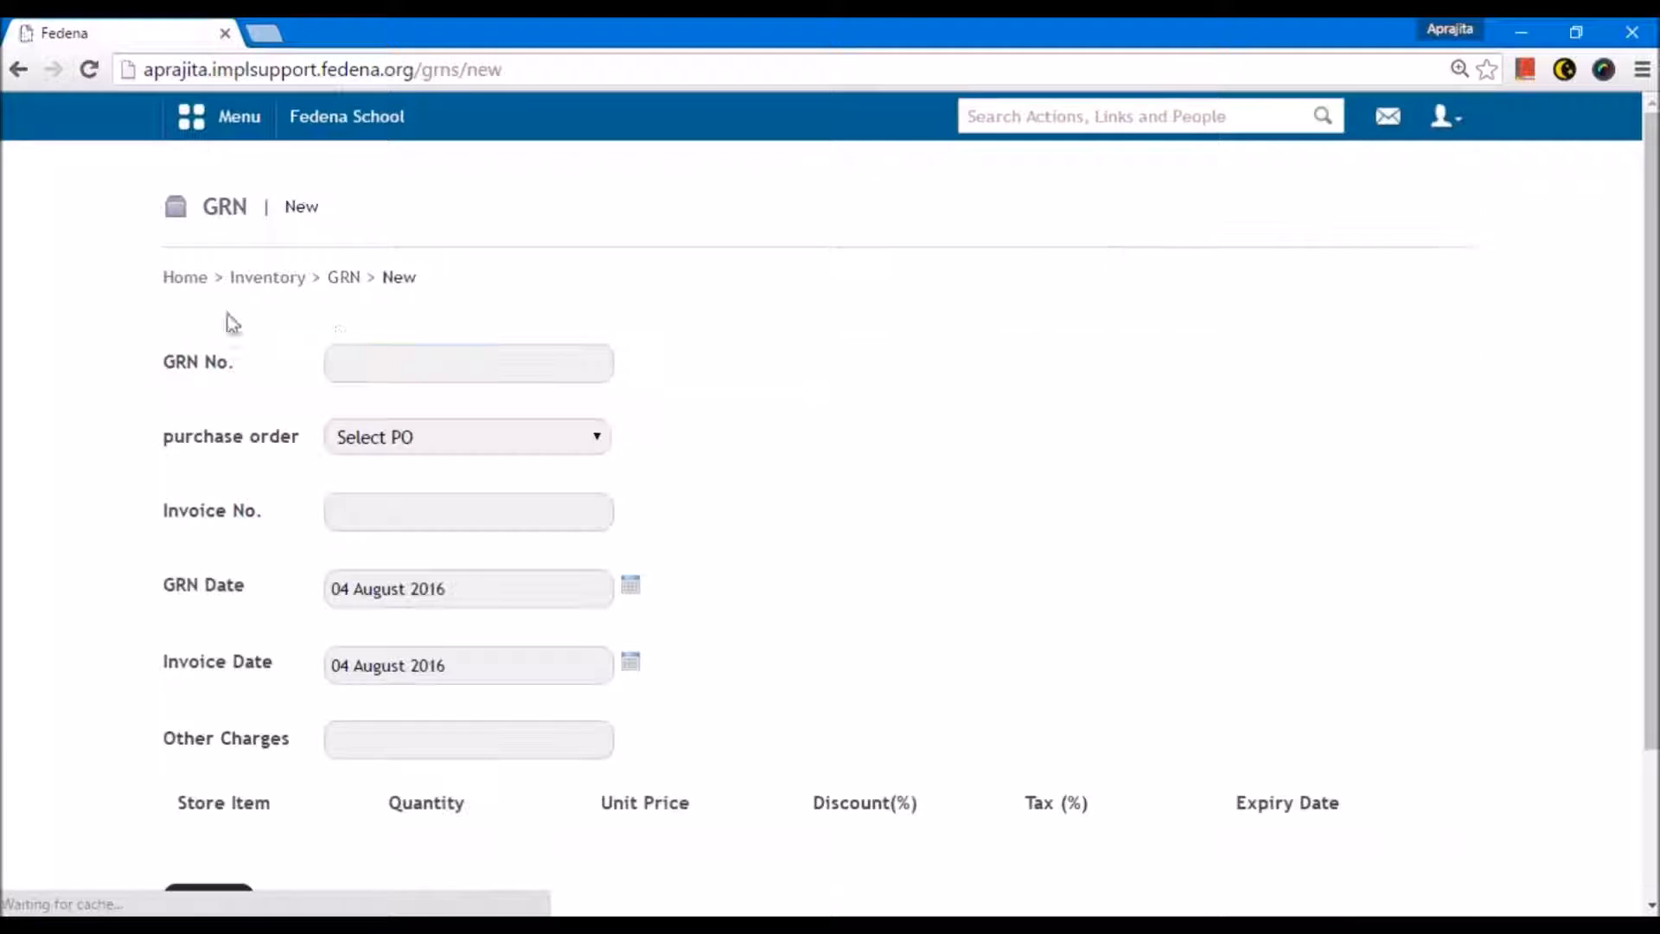
pyautogui.click(406, 372)
pyautogui.write('GRN01')
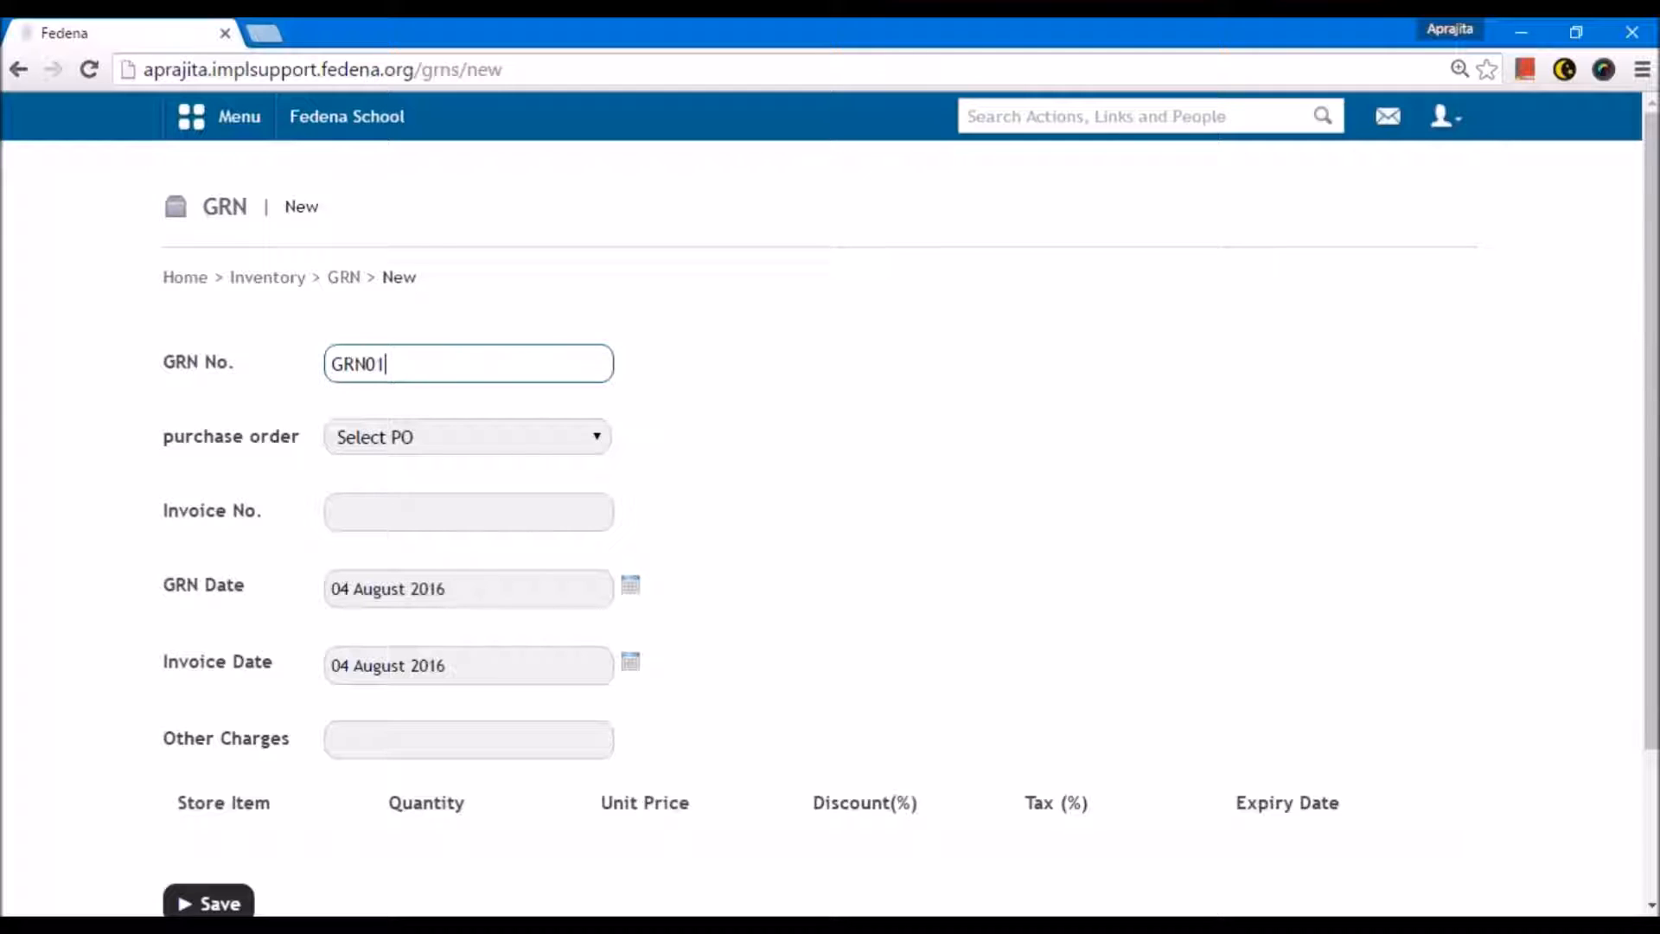
pyautogui.click(418, 444)
pyautogui.click(408, 486)
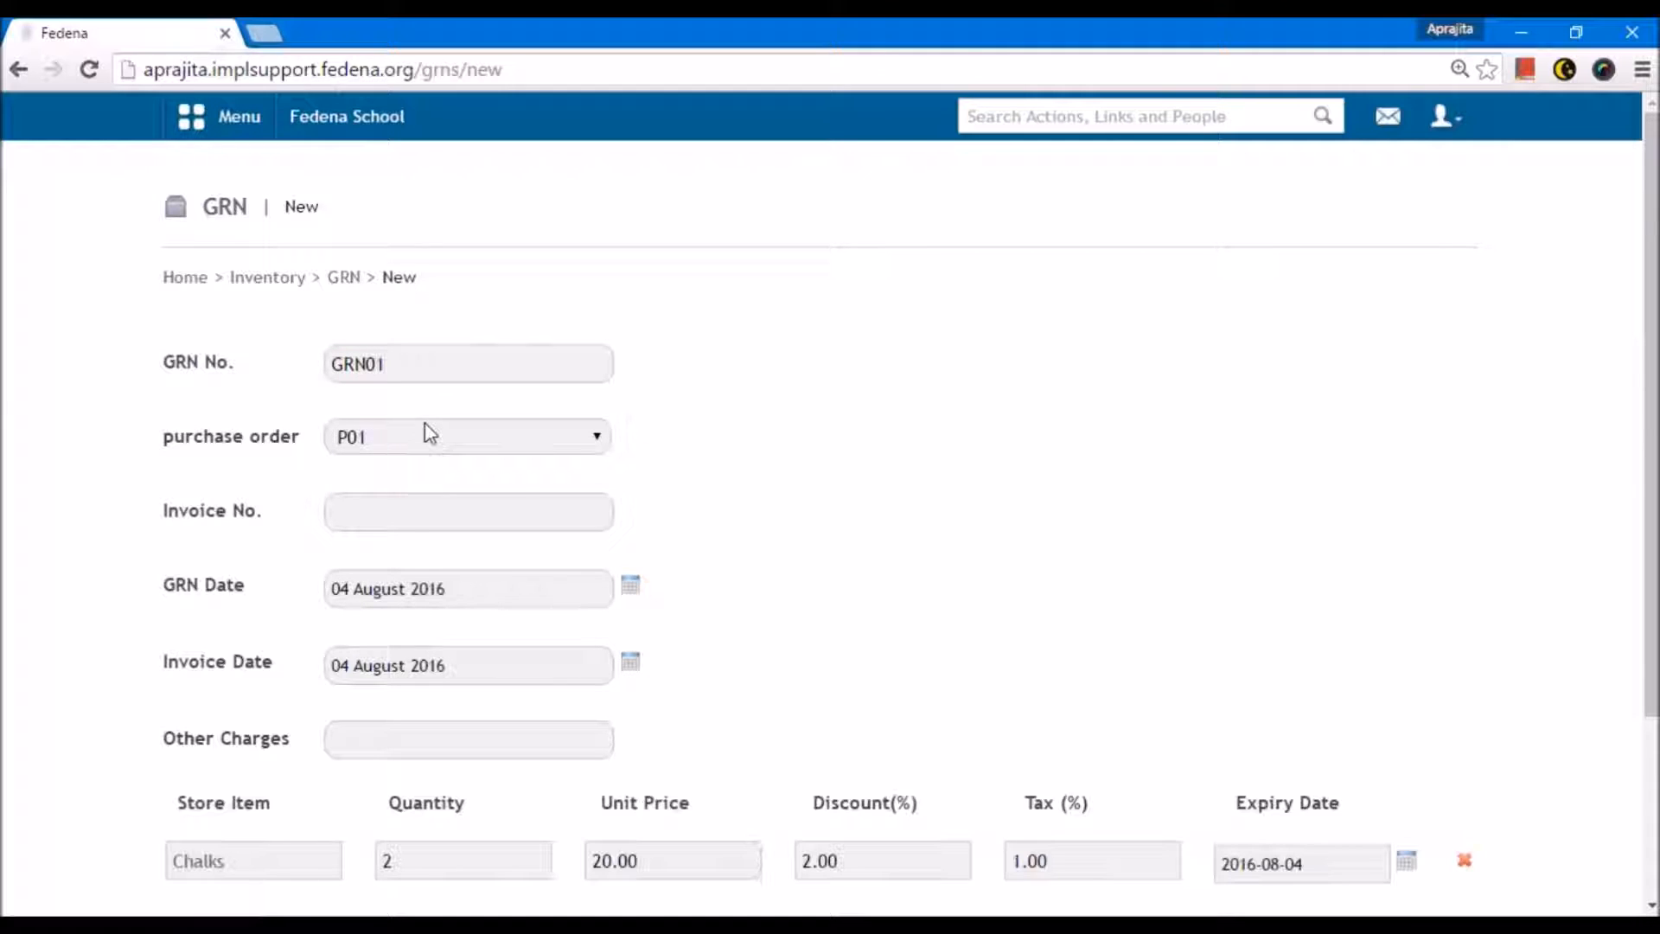
pyautogui.click(429, 500)
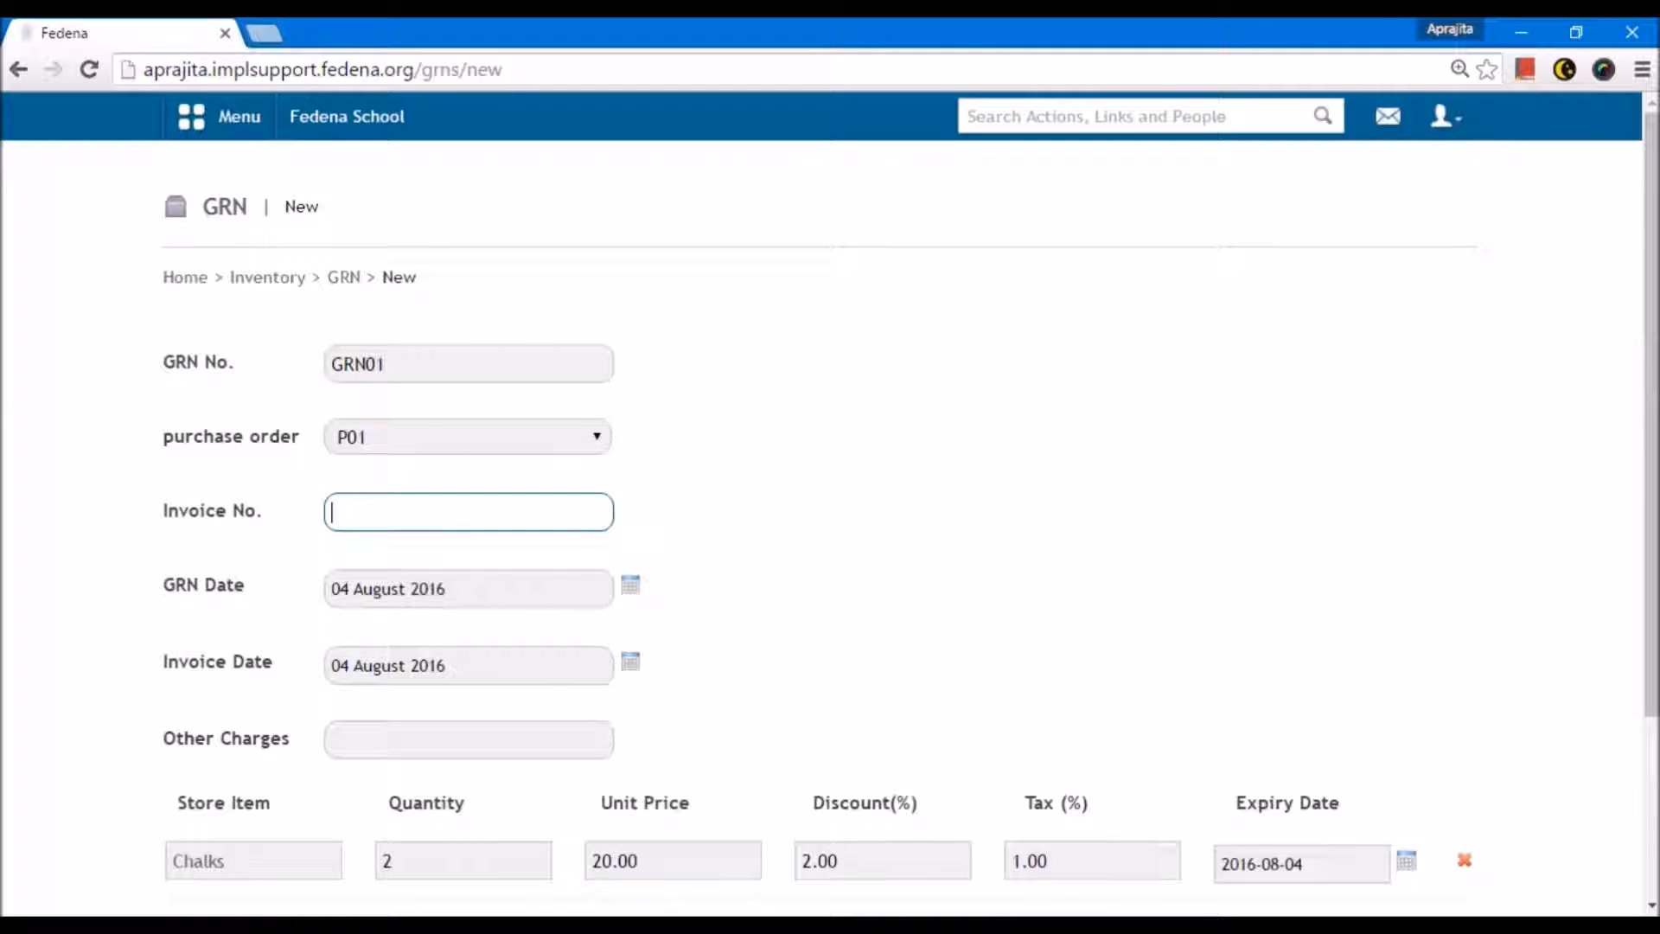
pyautogui.scroll(-1, 387, 524)
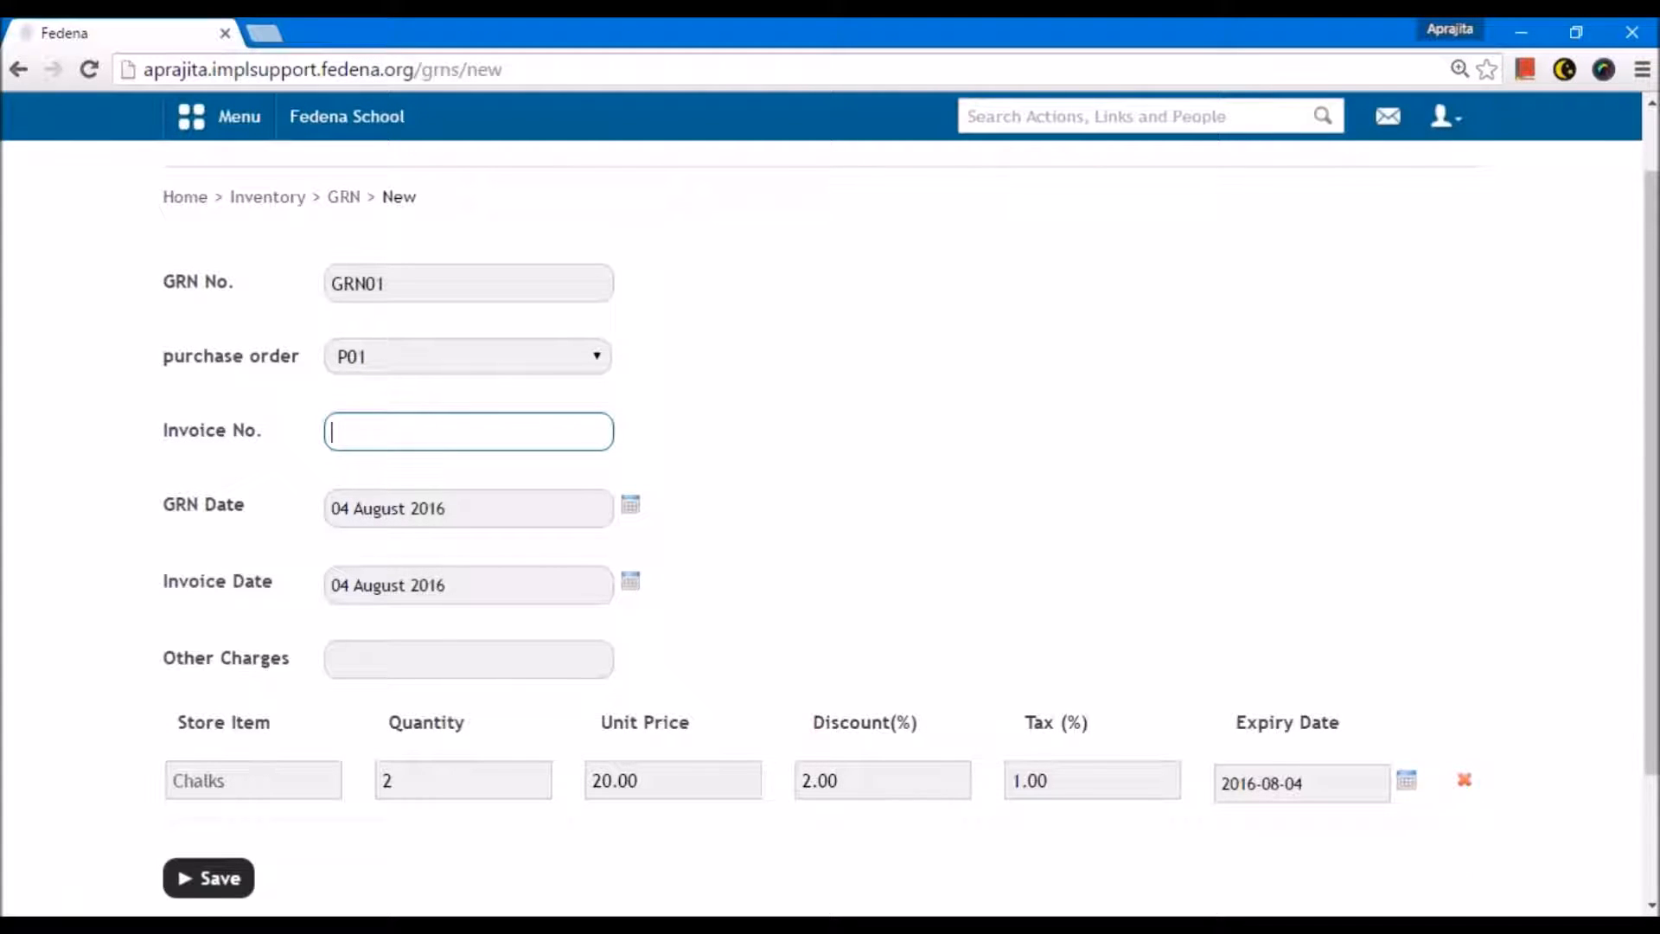
pyautogui.write('in009')
# Step: Save GRN01, check its 2 Chalks totalling 39.59, and return to the Inventory home
pyautogui.click(409, 650)
pyautogui.scroll(-2, 408, 648)
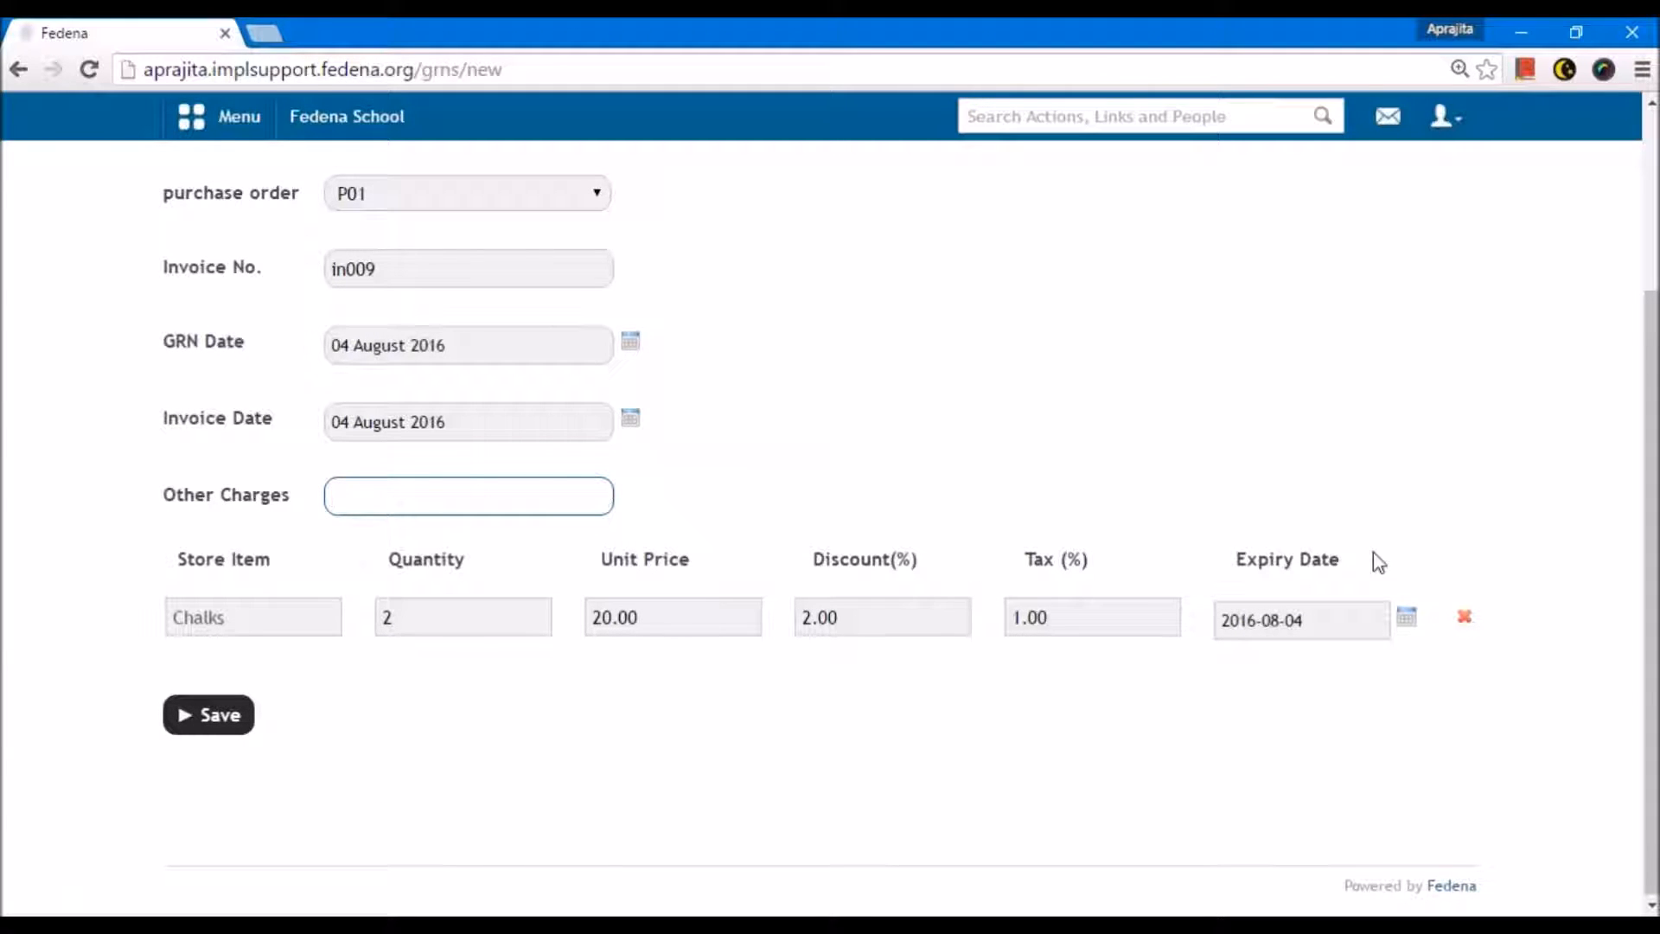
pyautogui.click(223, 716)
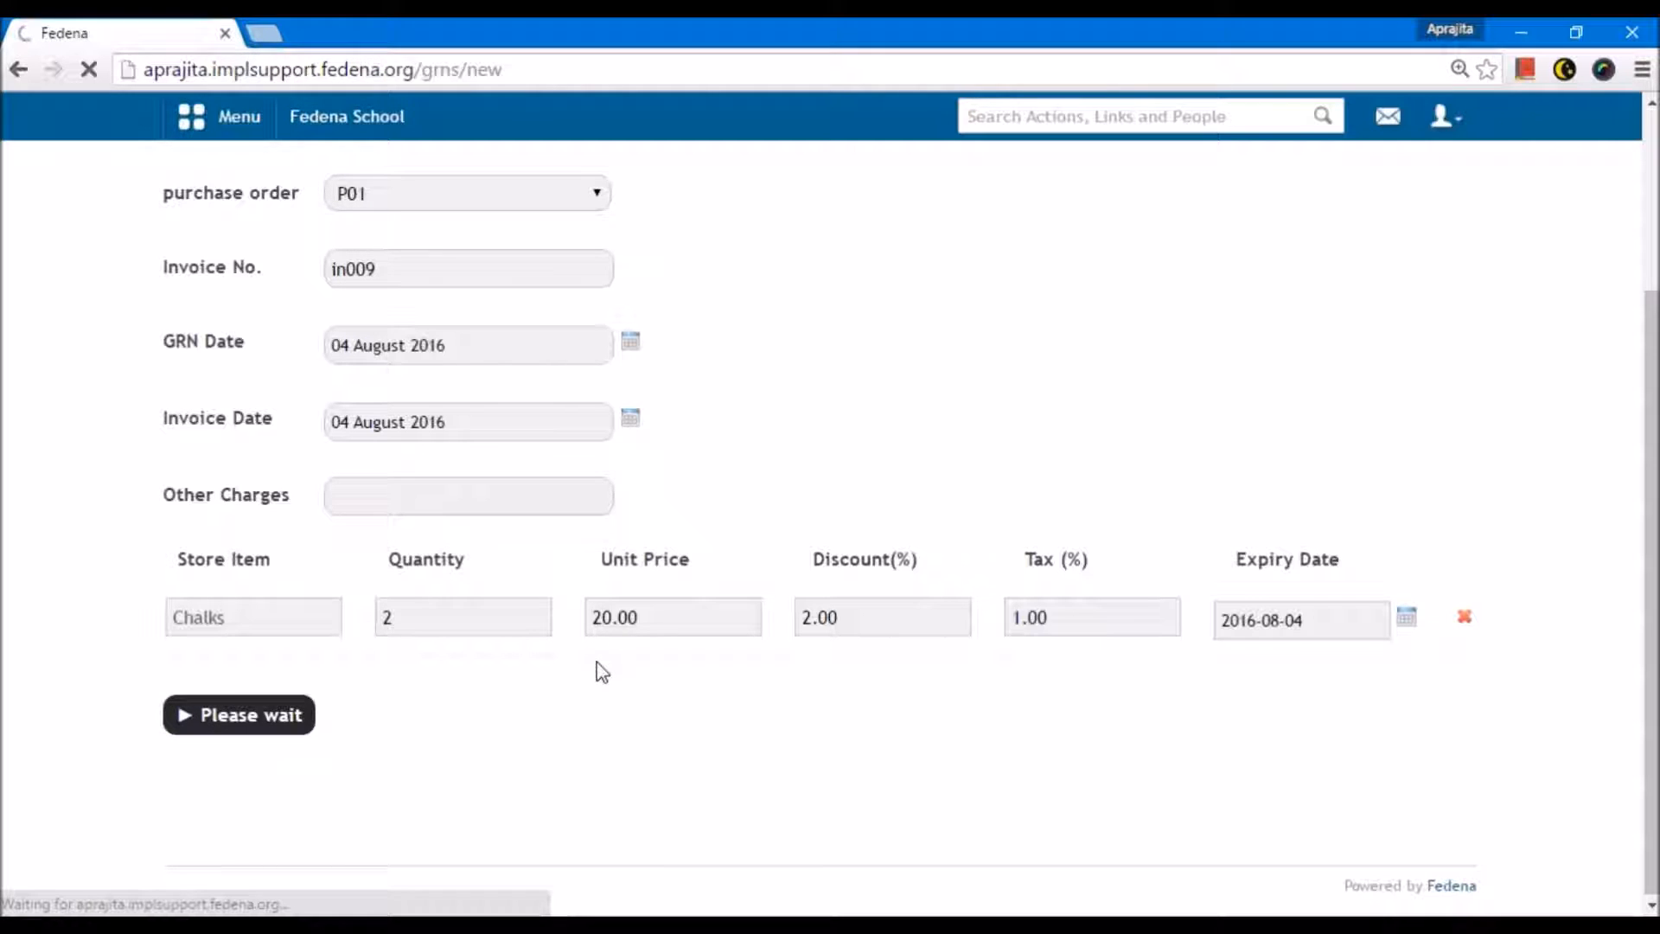
pyautogui.scroll(-2, 804, 630)
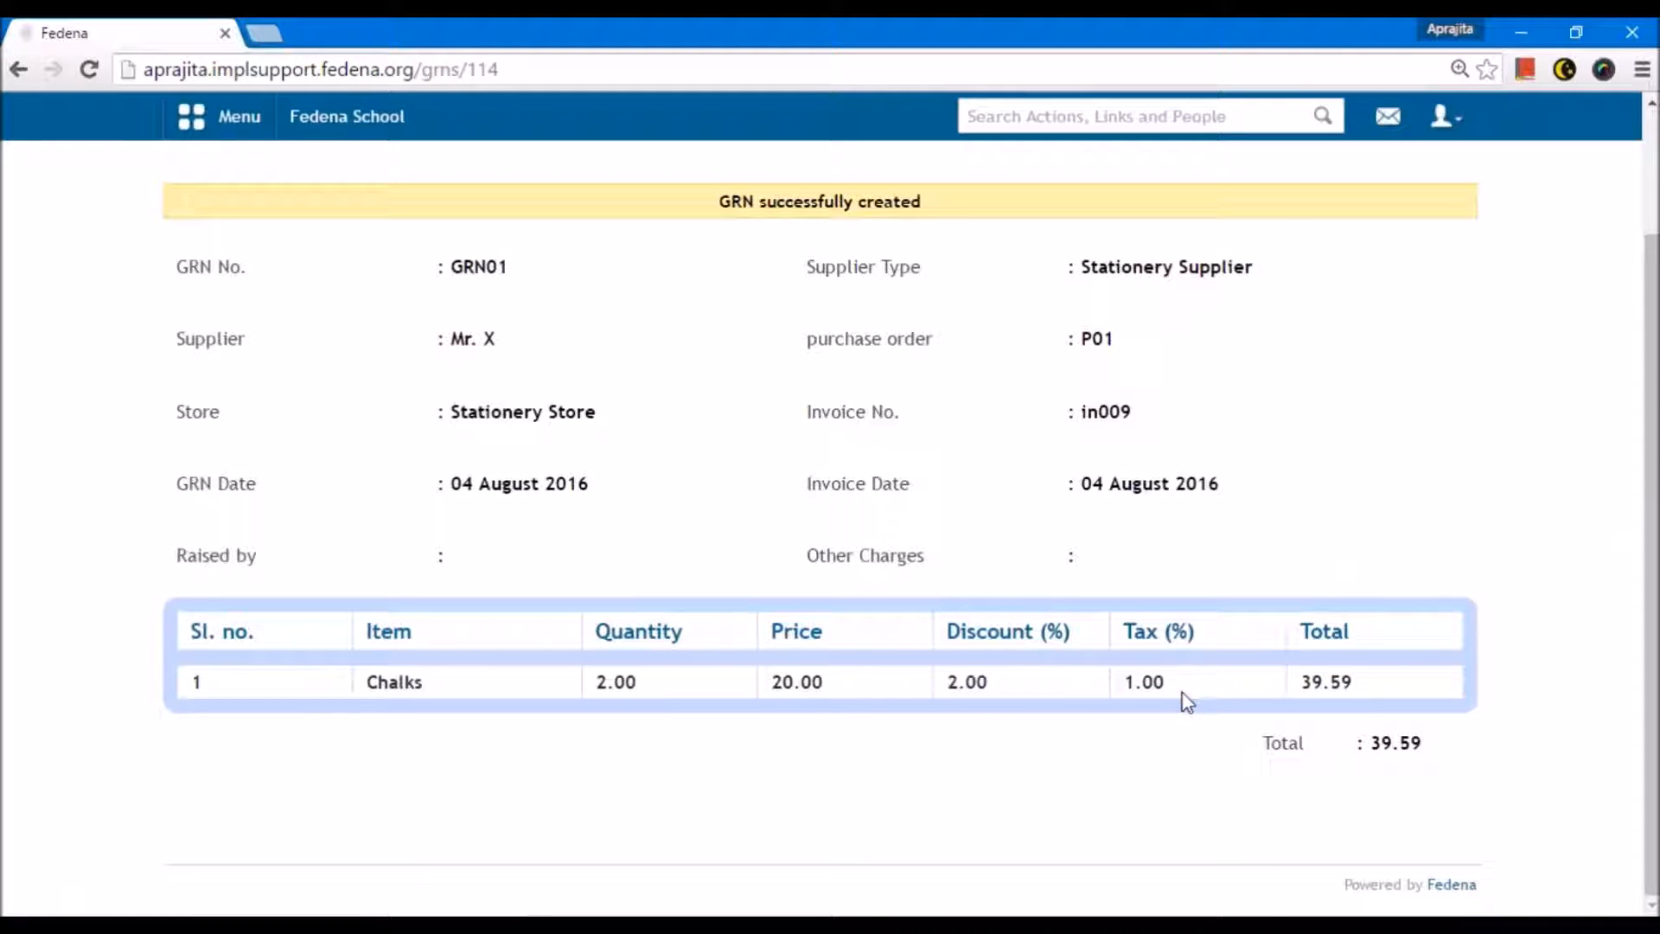
pyautogui.scroll(1, 1182, 701)
pyautogui.scroll(-1, 1245, 696)
pyautogui.scroll(2, 748, 637)
pyautogui.click(268, 277)
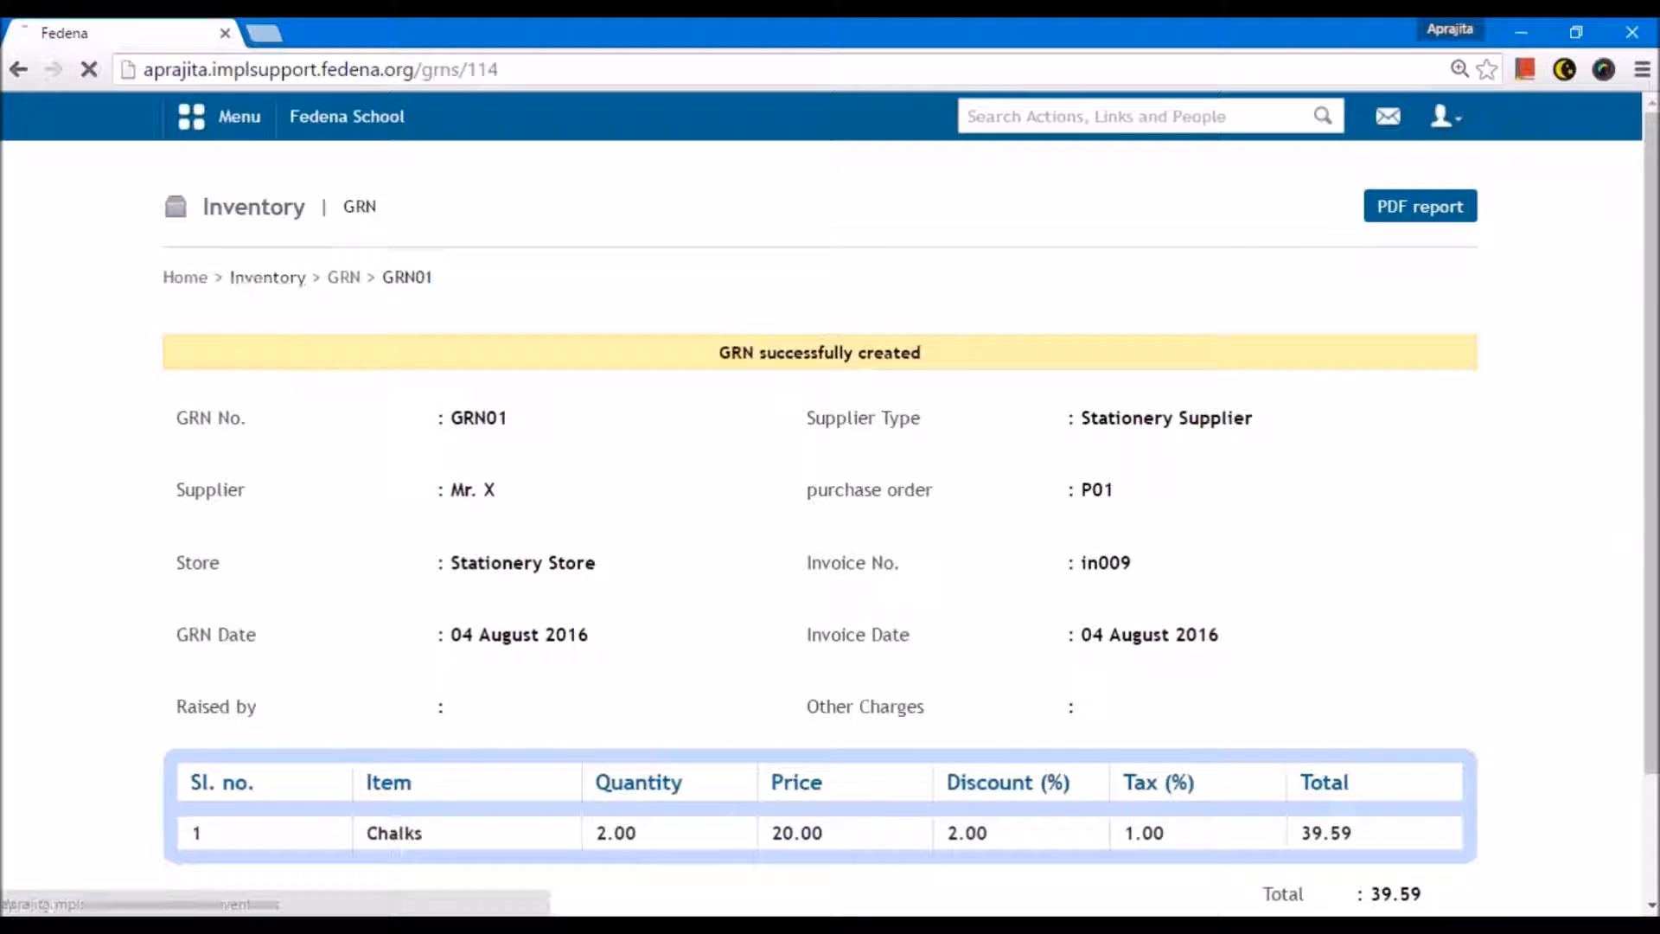
# Step: Check the Stationery Store item list, with Chalks back at 10, then return to Inventory home
pyautogui.click(725, 489)
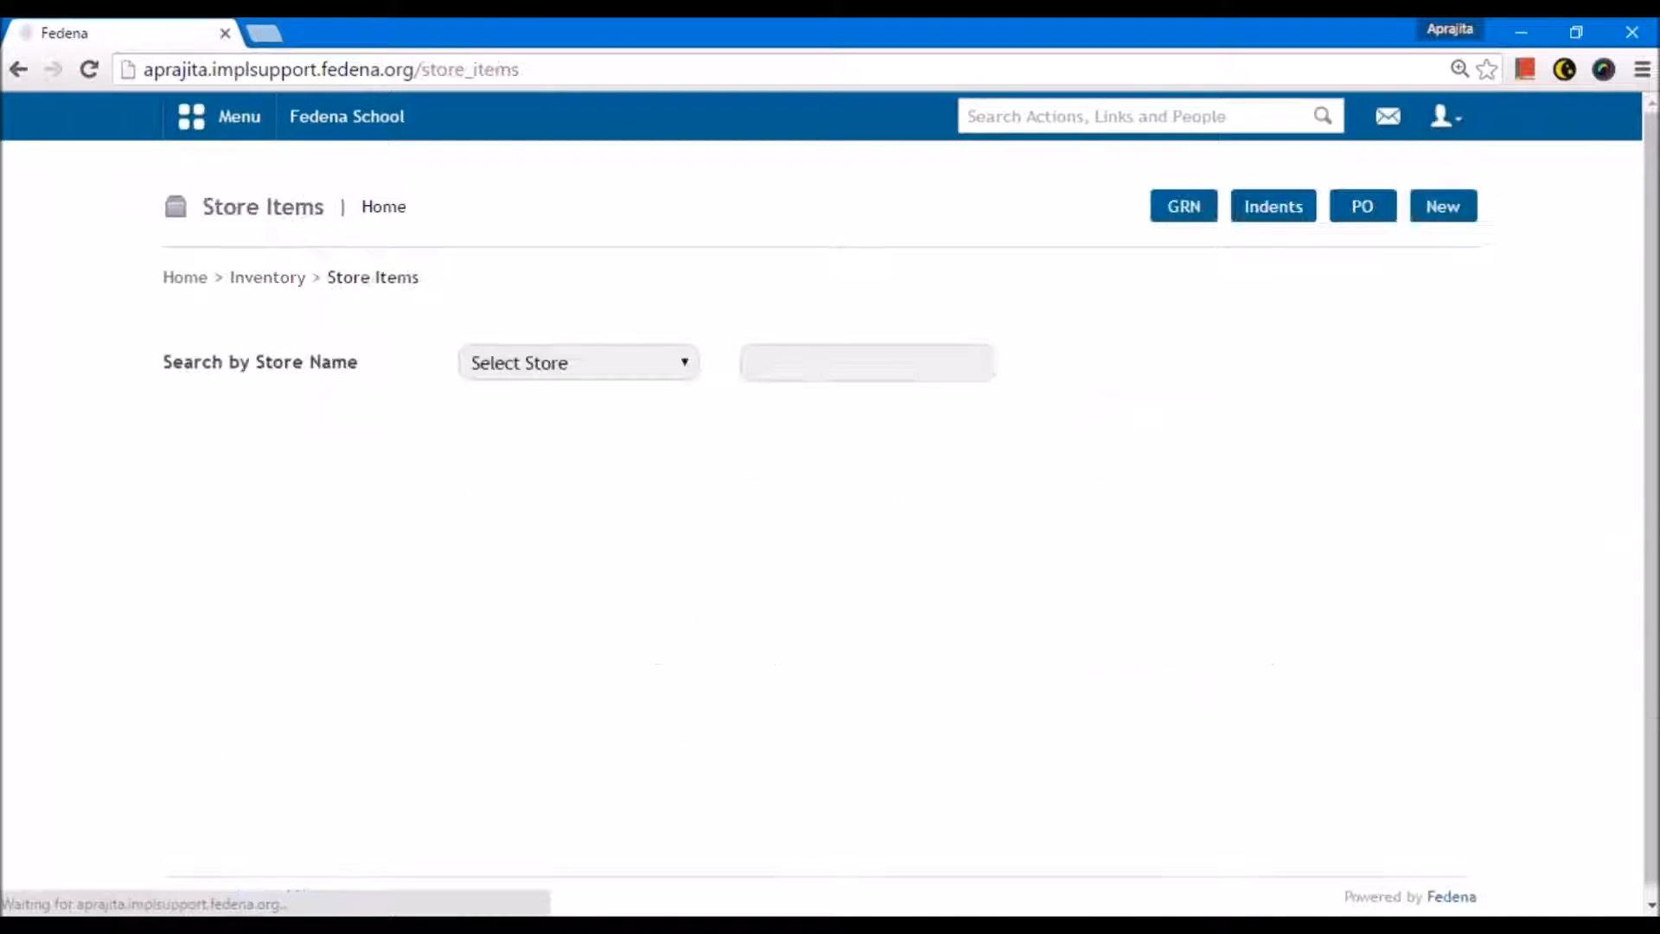
pyautogui.click(530, 369)
pyautogui.click(529, 417)
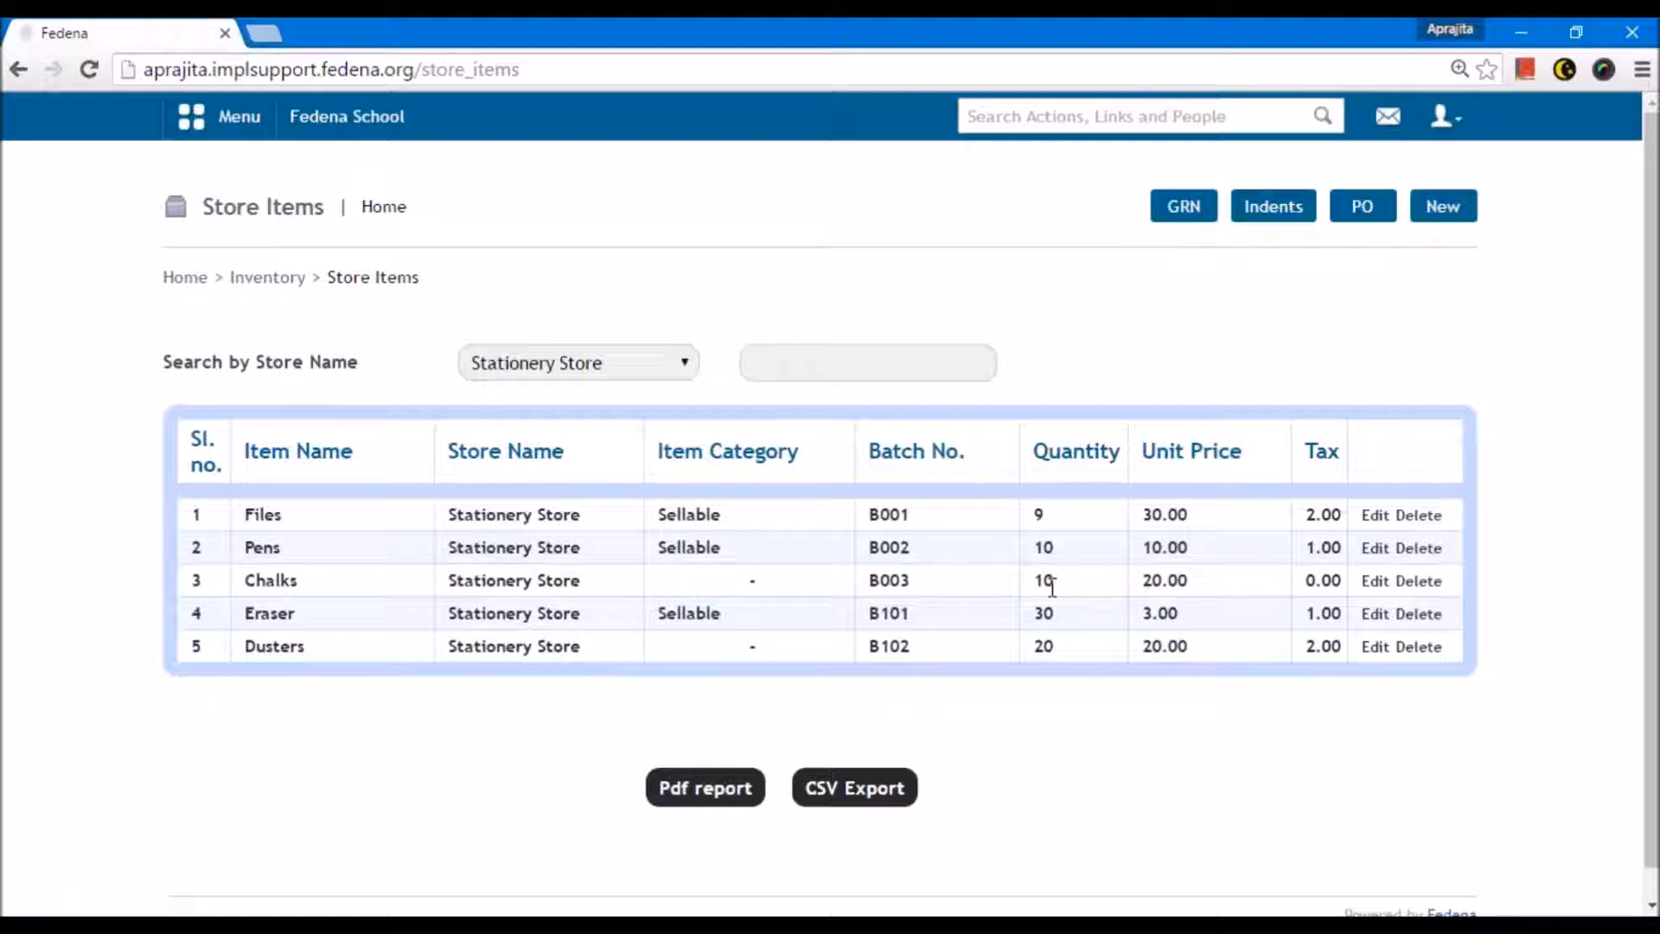
pyautogui.click(263, 278)
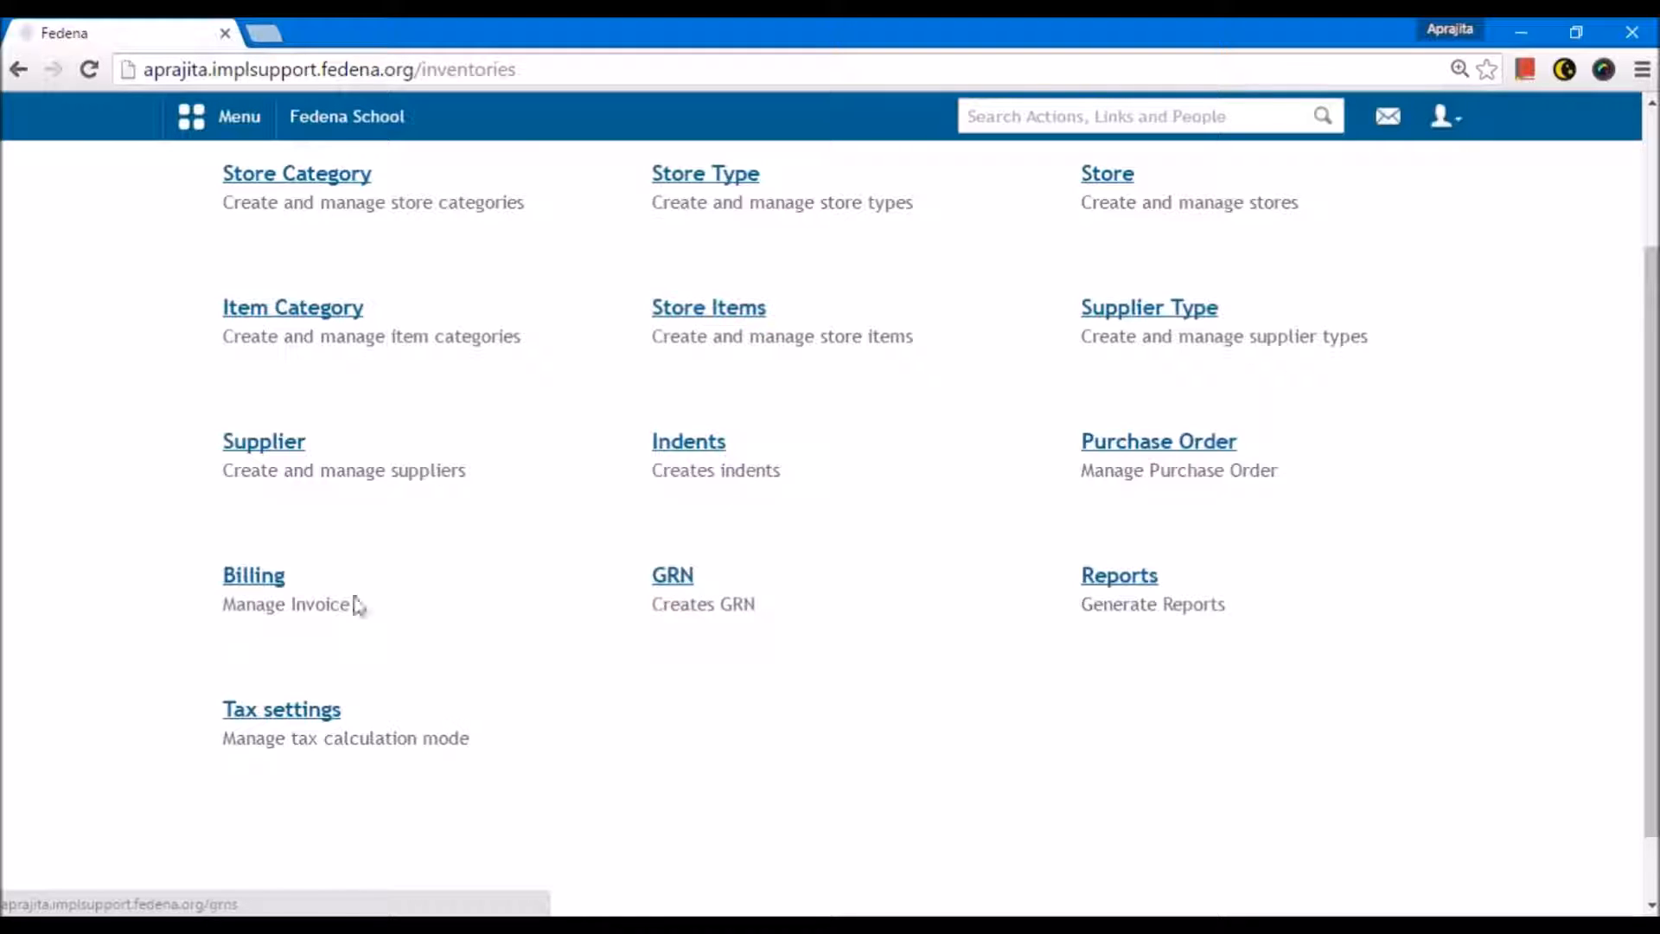
# Step: Start a new invoice issued to the employee chosen by their employee number from suggestions
pyautogui.click(235, 579)
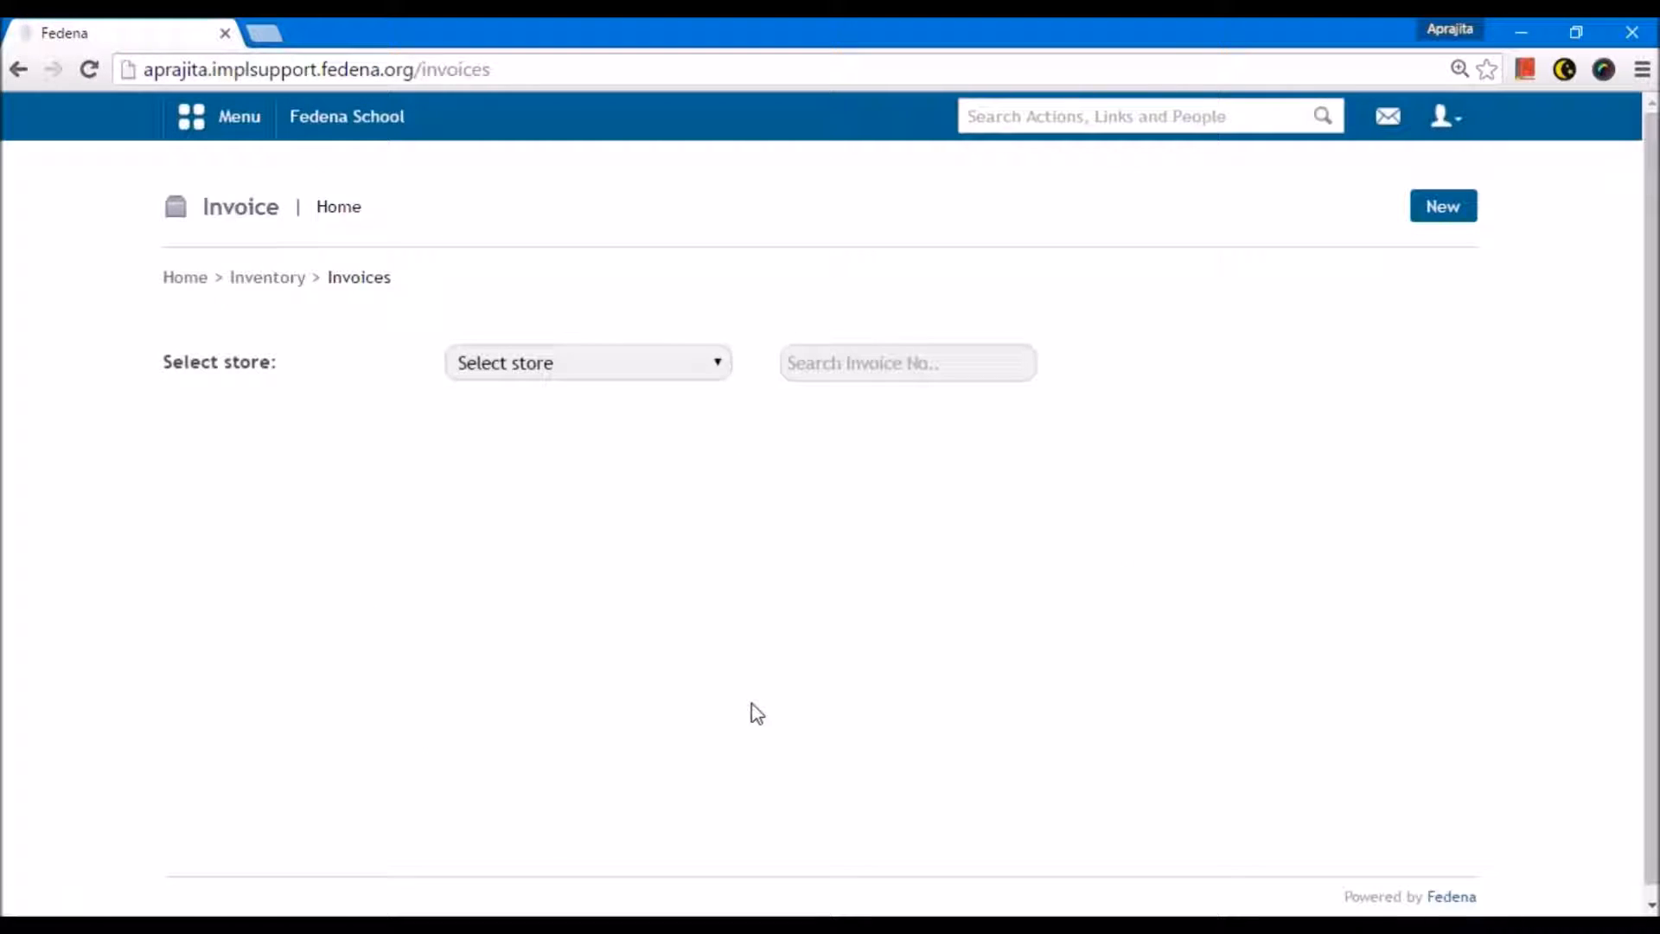
pyautogui.click(1442, 206)
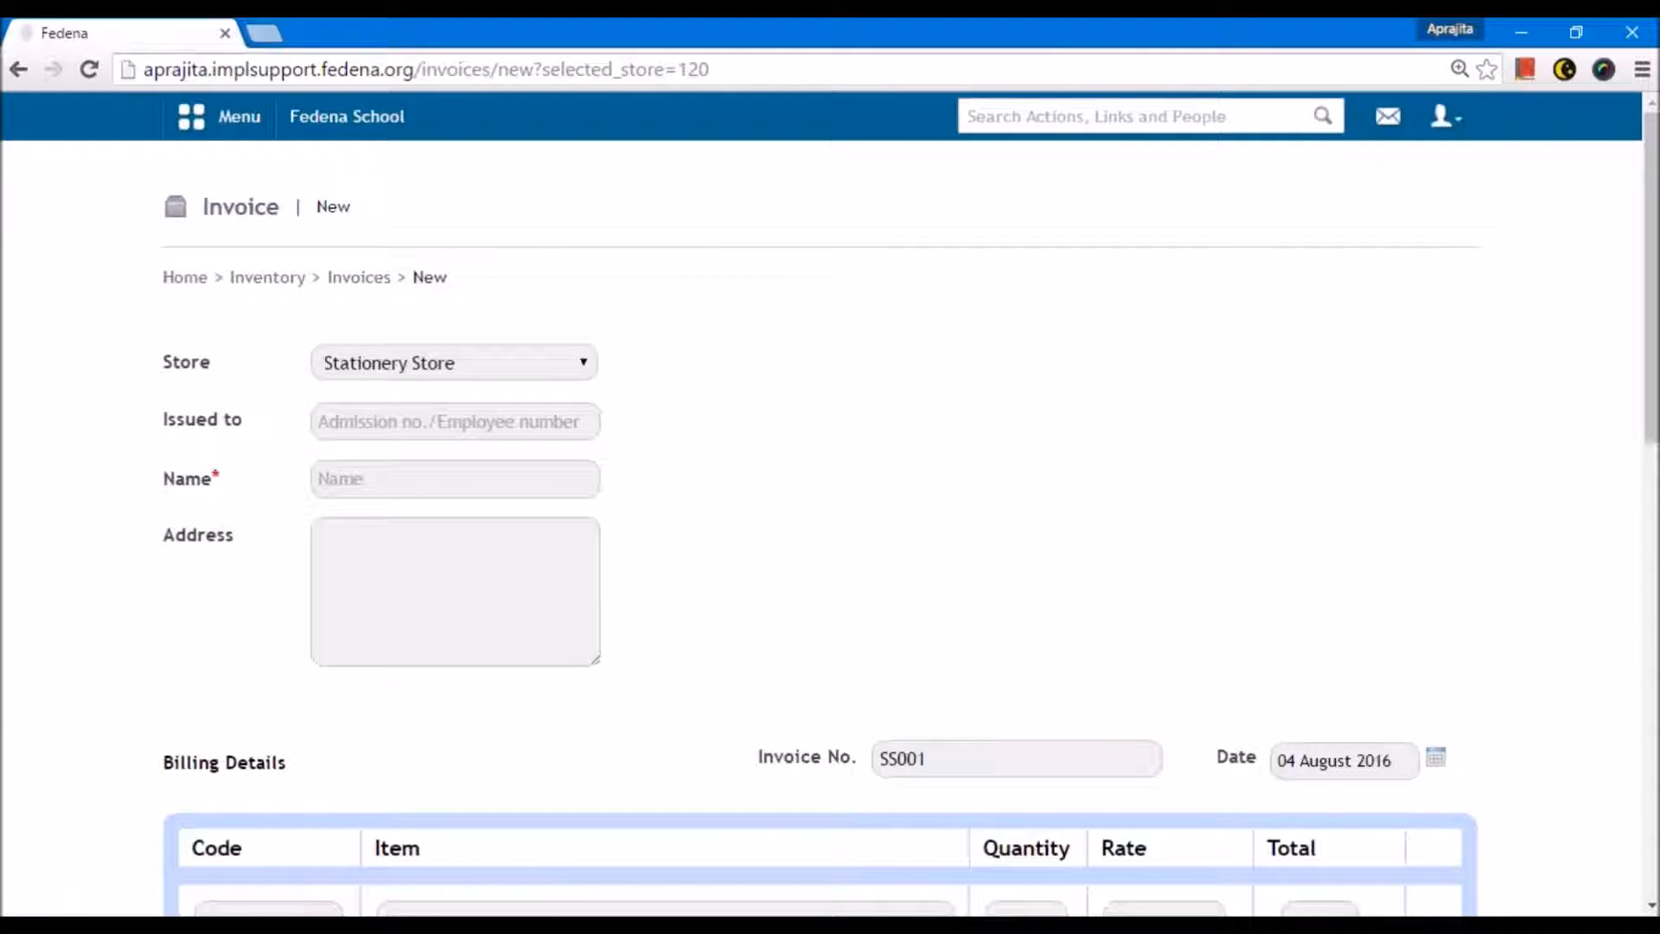
pyautogui.click(467, 422)
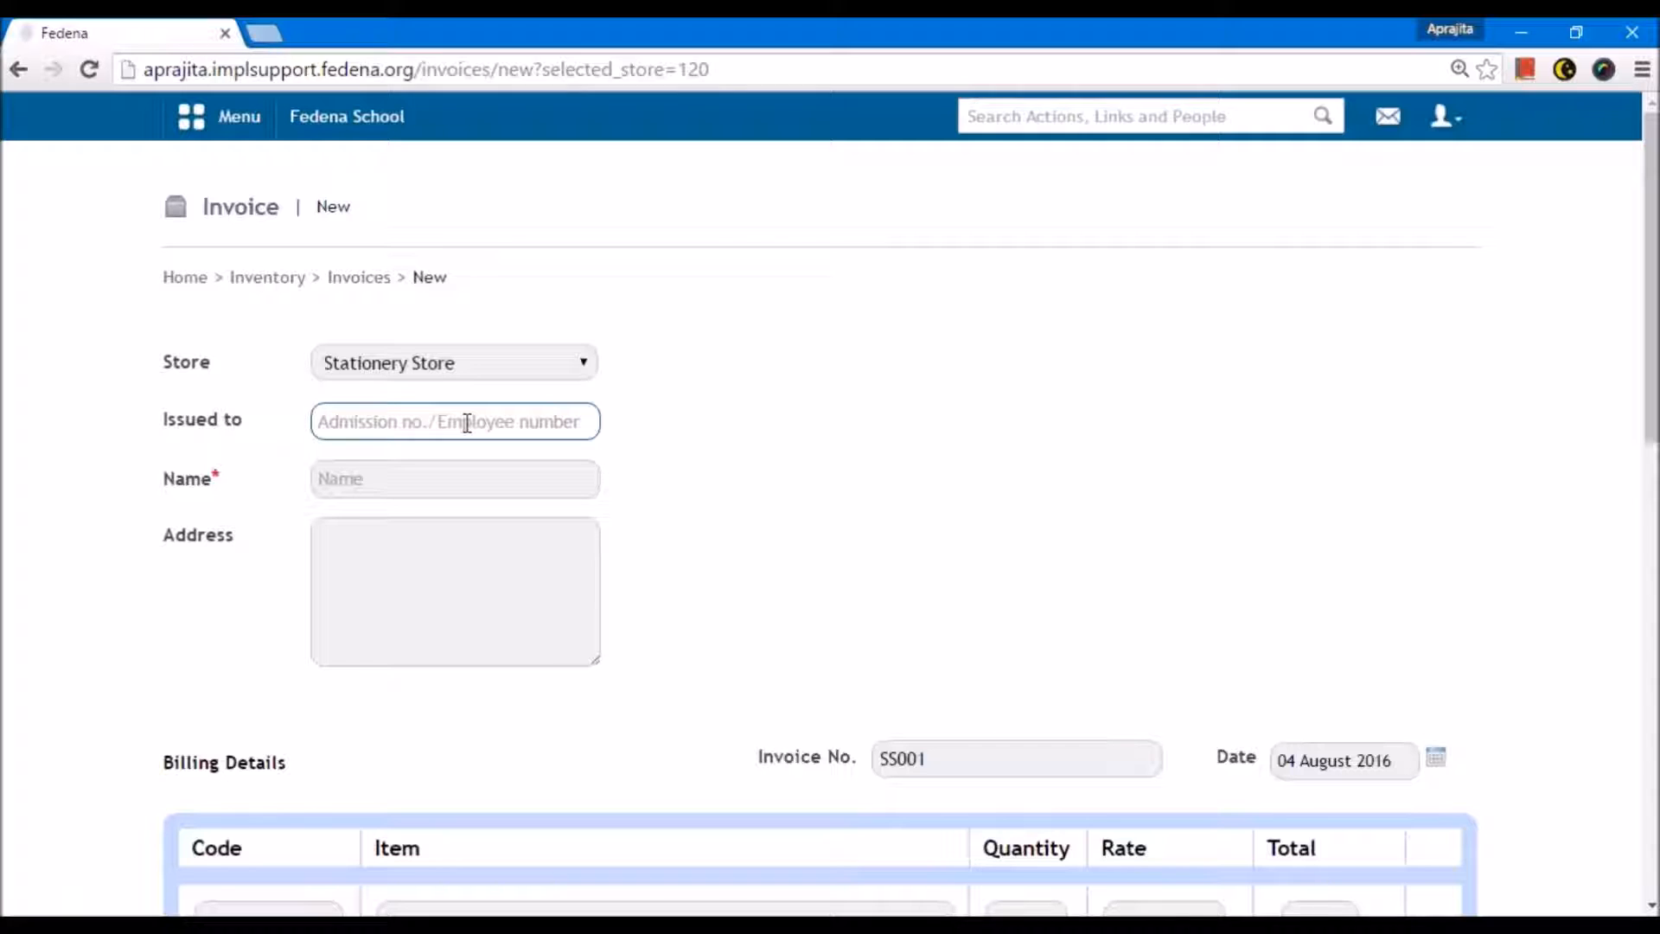
pyautogui.write('E12')
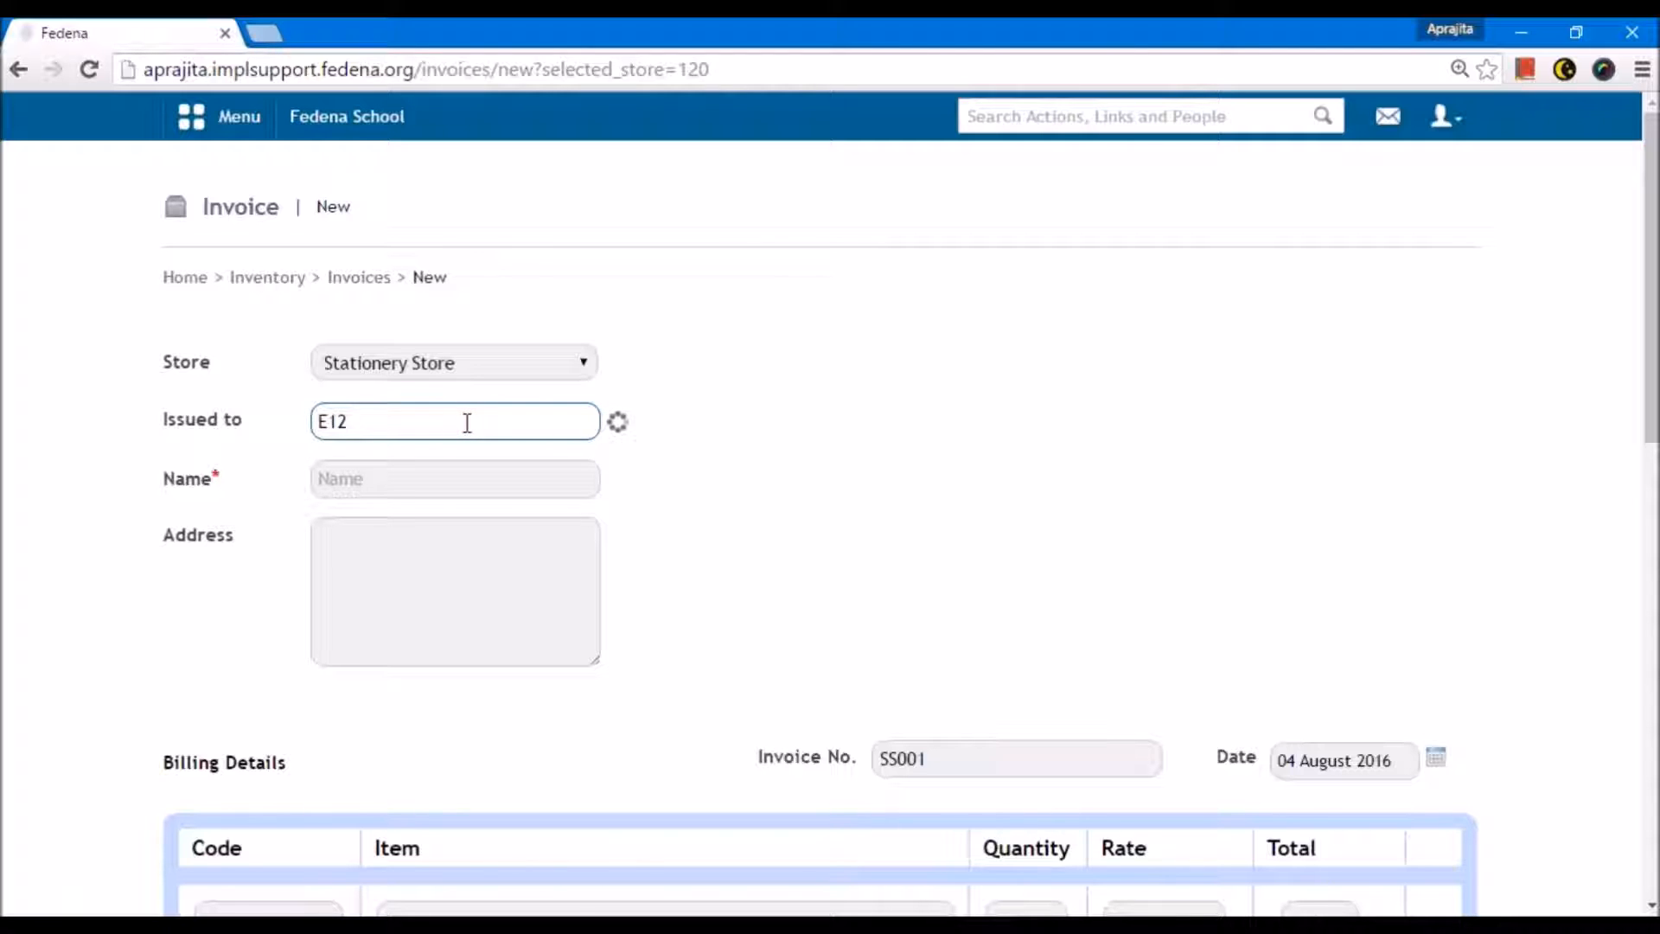
pyautogui.press('BackSpace')
pyautogui.press('BackSpace')
pyautogui.write('001')
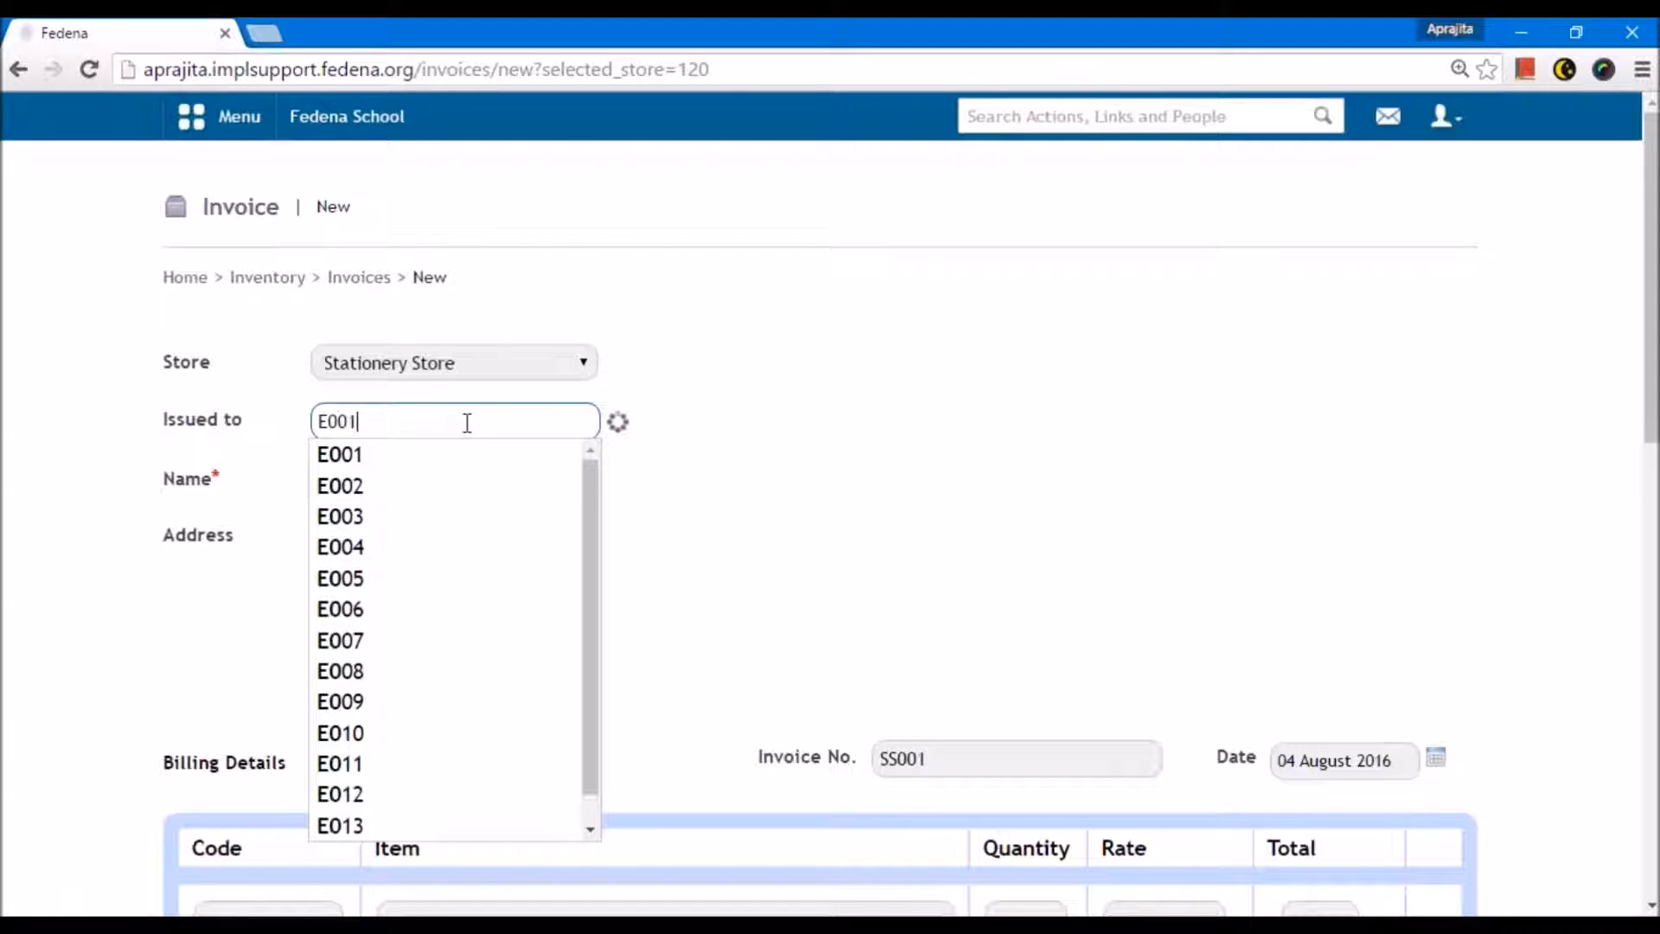
pyautogui.click(376, 465)
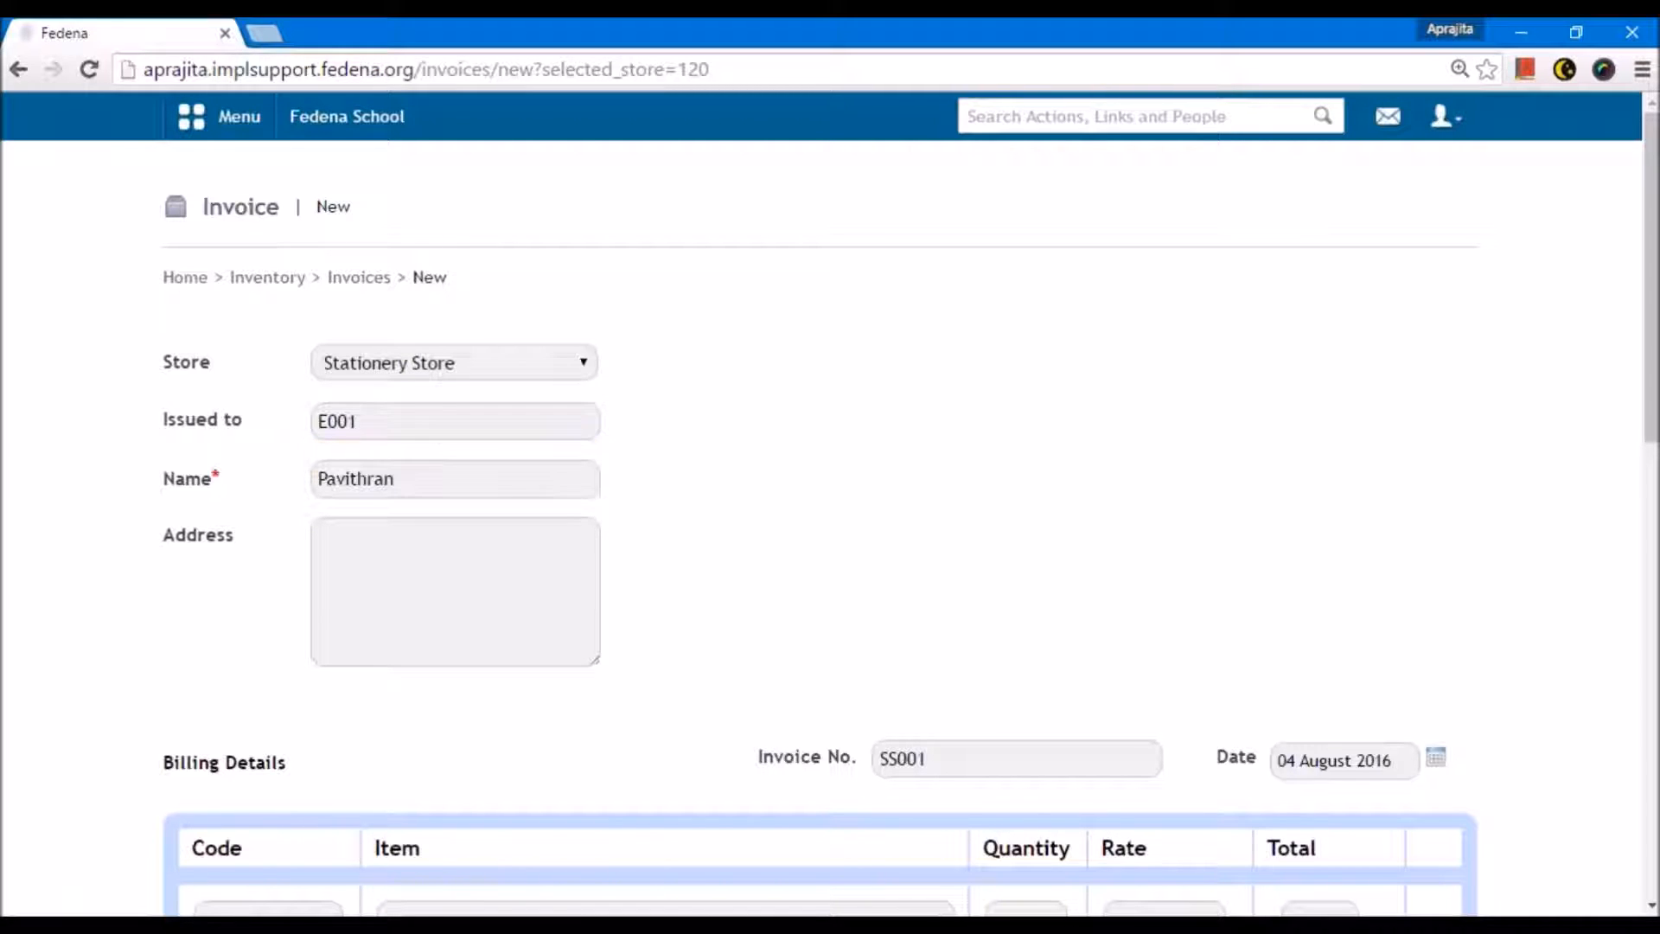
# Step: Check the prefilled invoice number SS001 and invoice date 04 August 2016
pyautogui.scroll(-2, 379, 493)
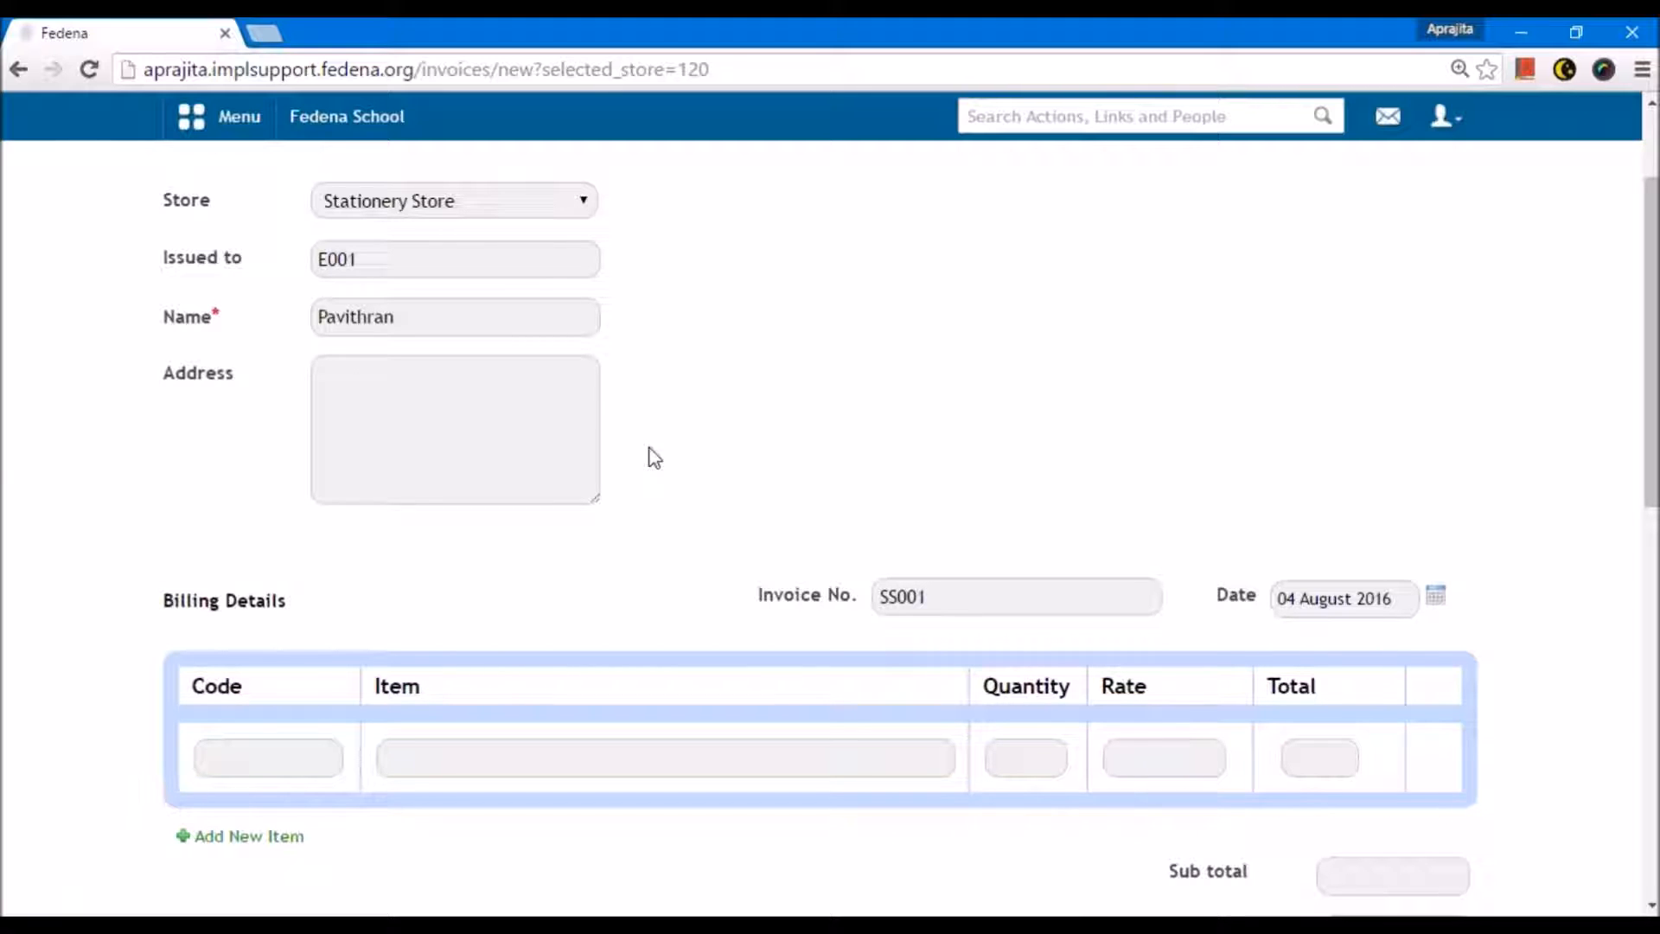
pyautogui.scroll(-2, 692, 467)
pyautogui.scroll(-1, 692, 467)
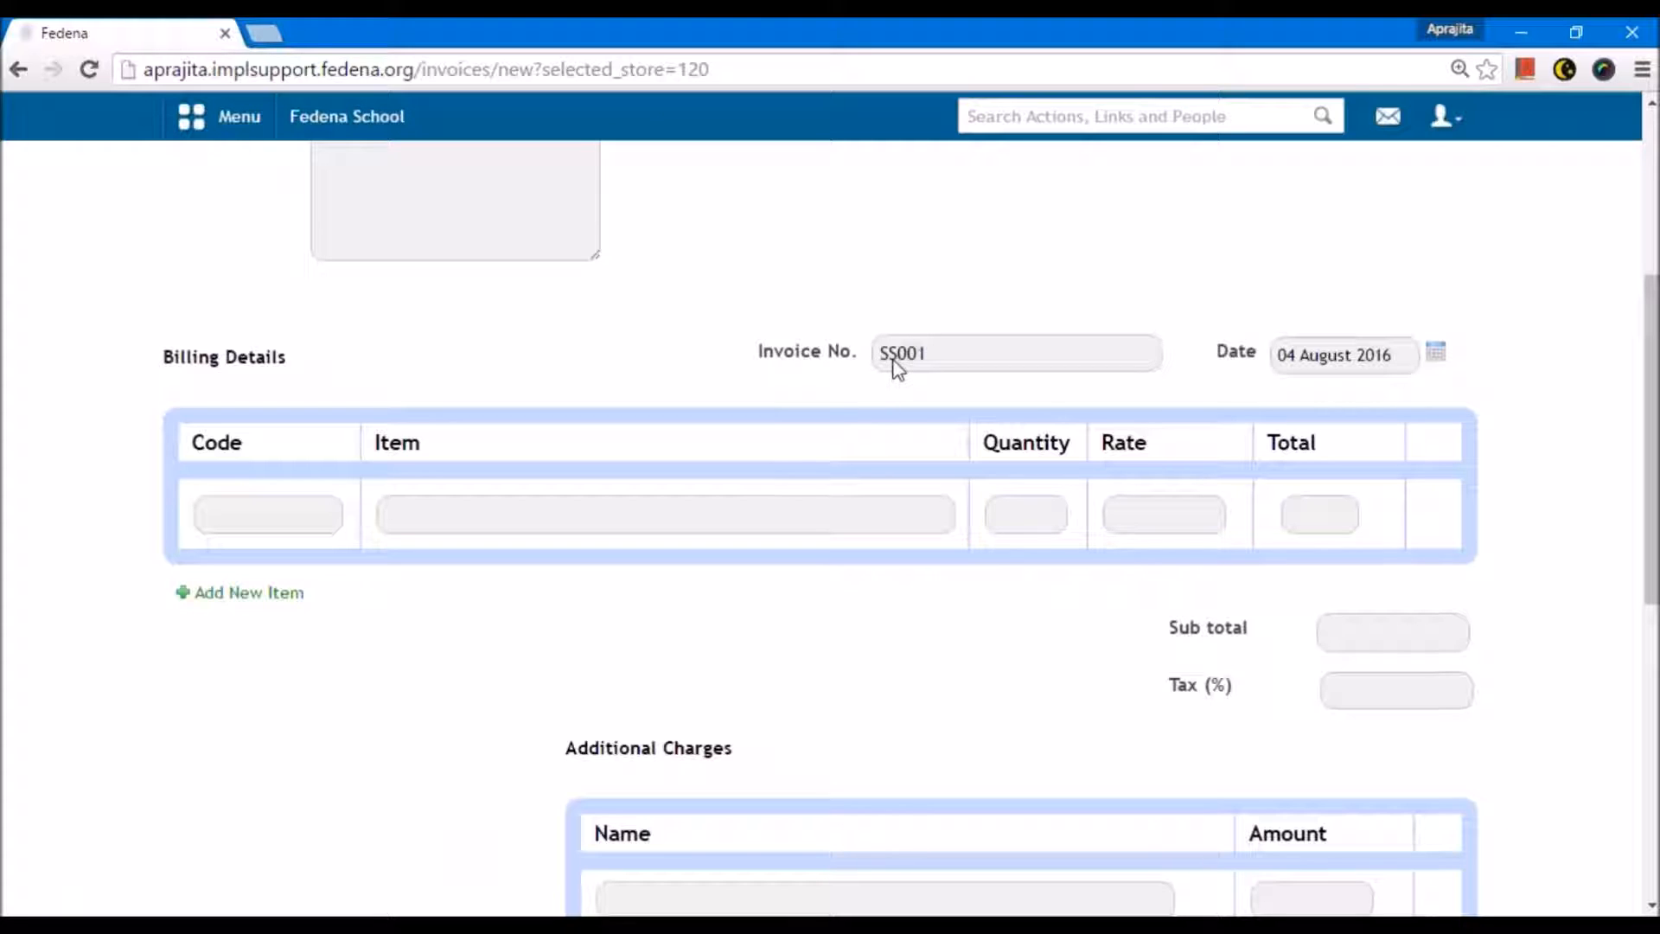
pyautogui.click(955, 370)
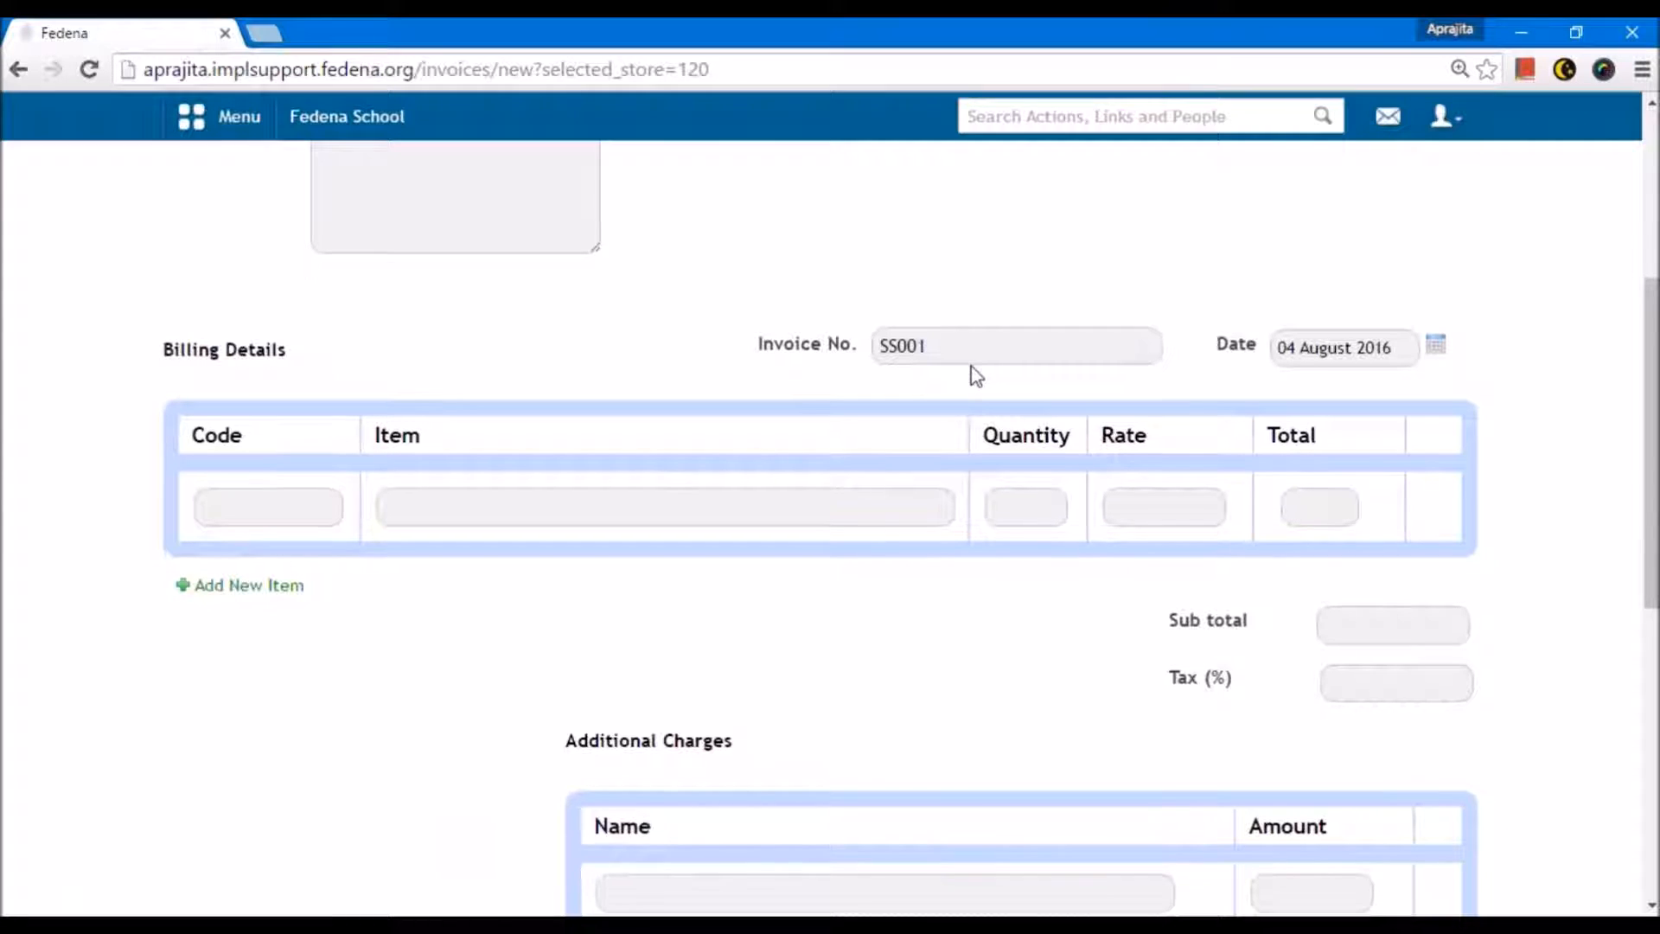
pyautogui.scroll(-1, 1211, 337)
pyautogui.click(1440, 285)
pyautogui.click(1438, 287)
pyautogui.click(1437, 287)
pyautogui.click(283, 449)
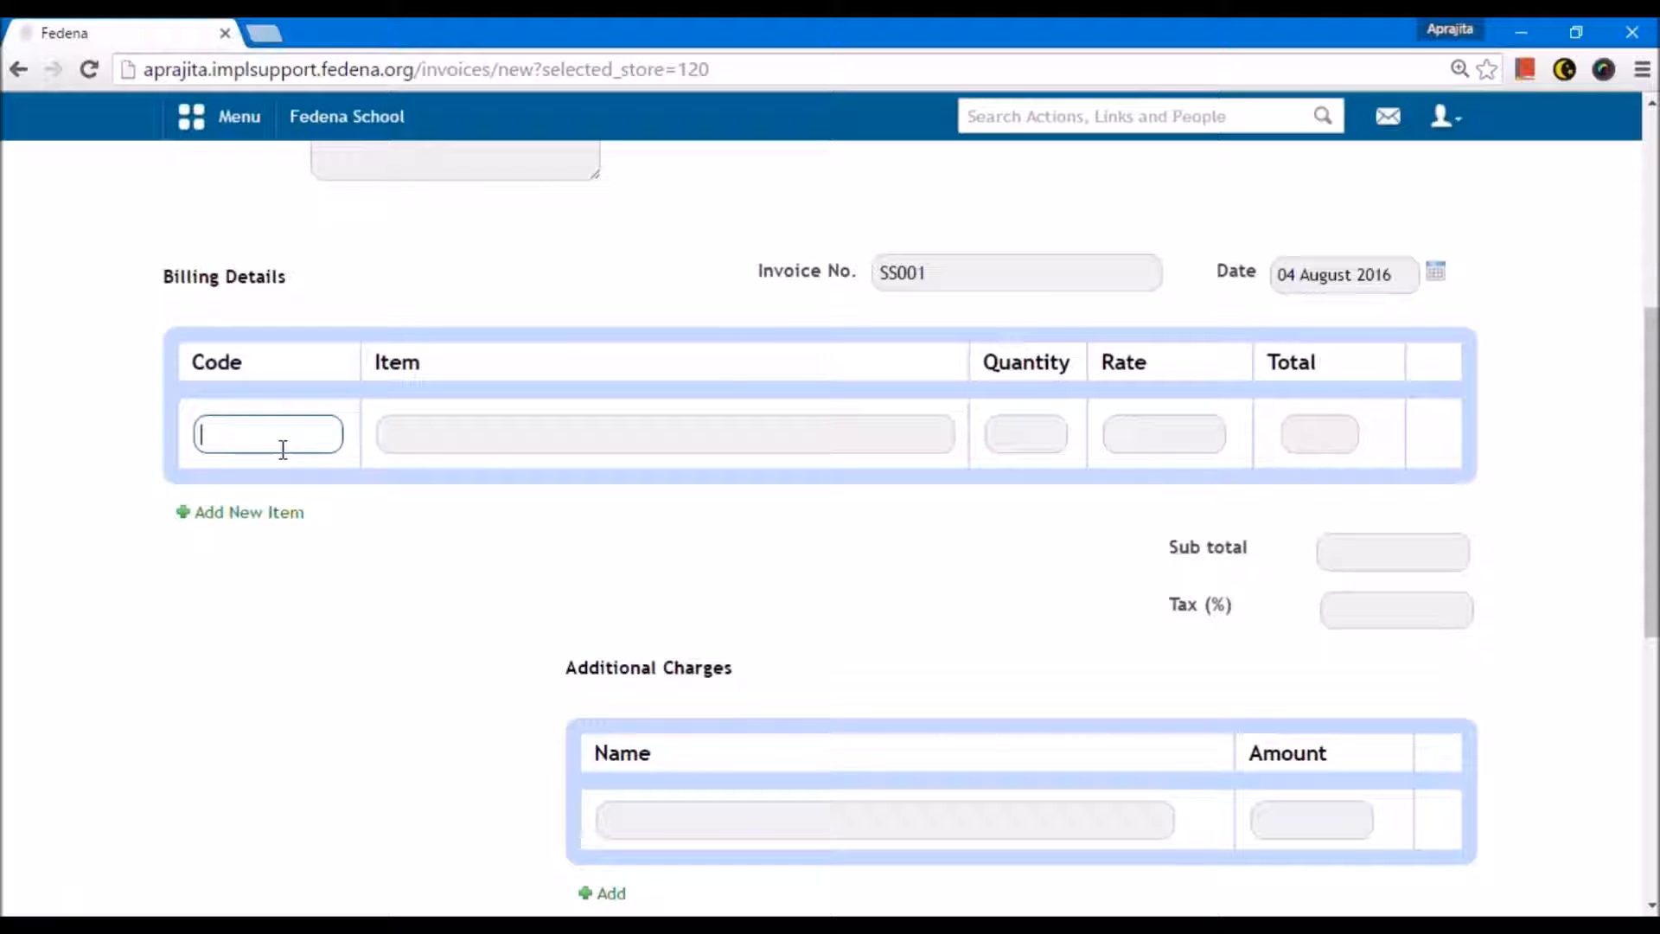
# Step: Add Pens at 10.00 as the invoice item with 2% tax
pyautogui.write('pen')
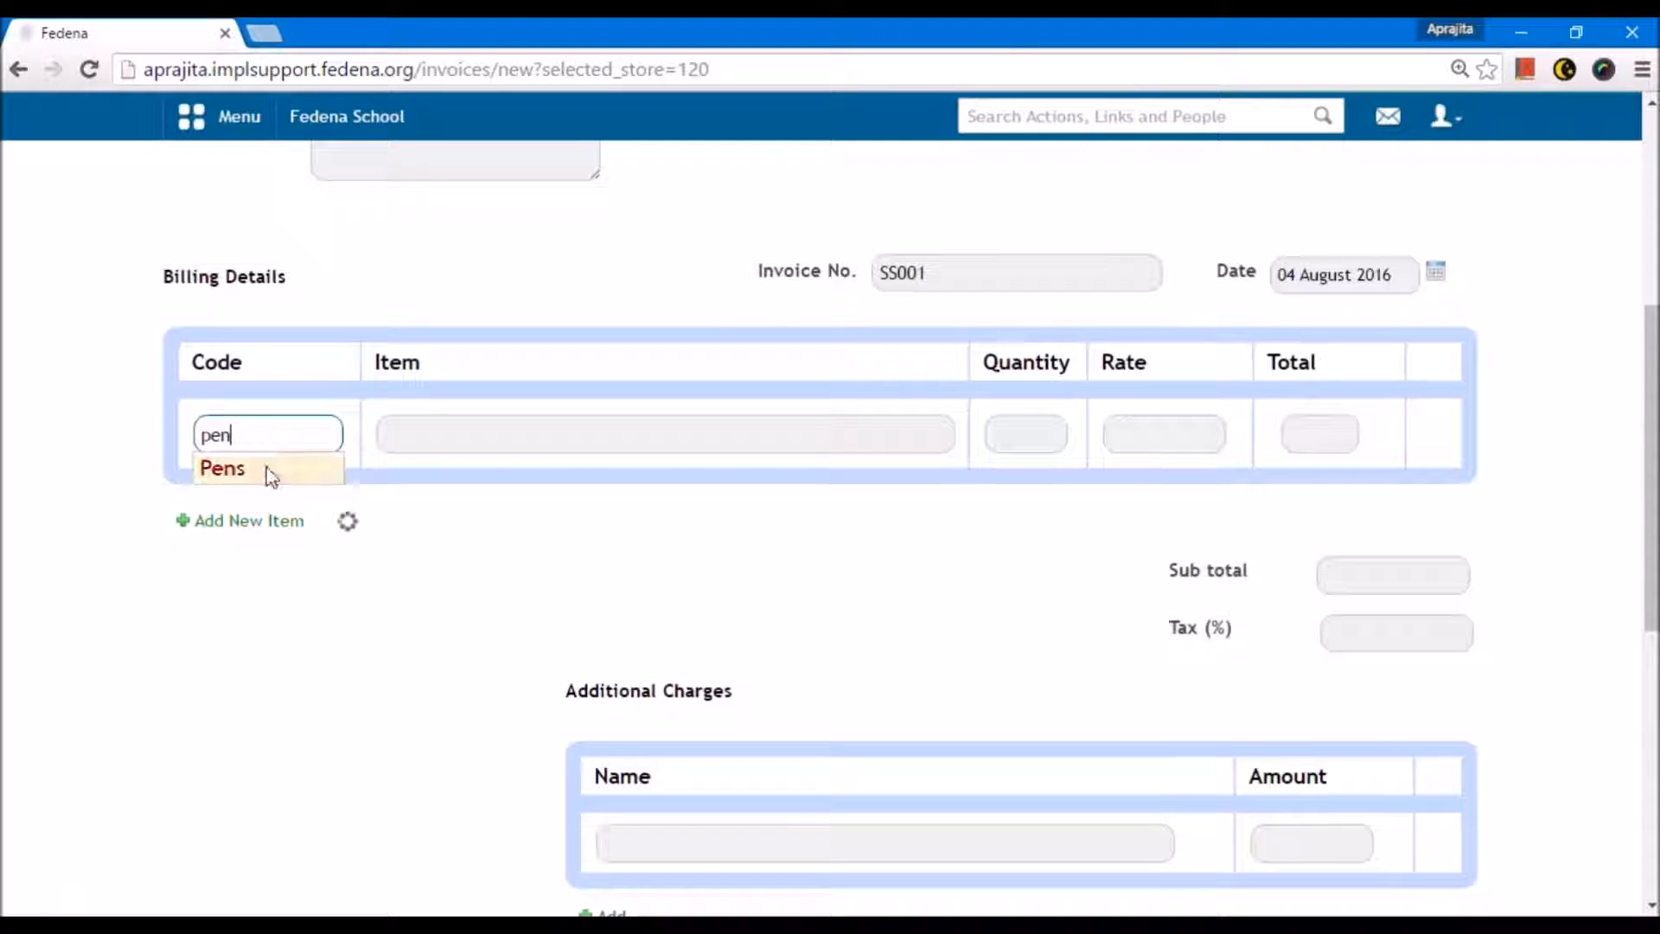
pyautogui.click(270, 477)
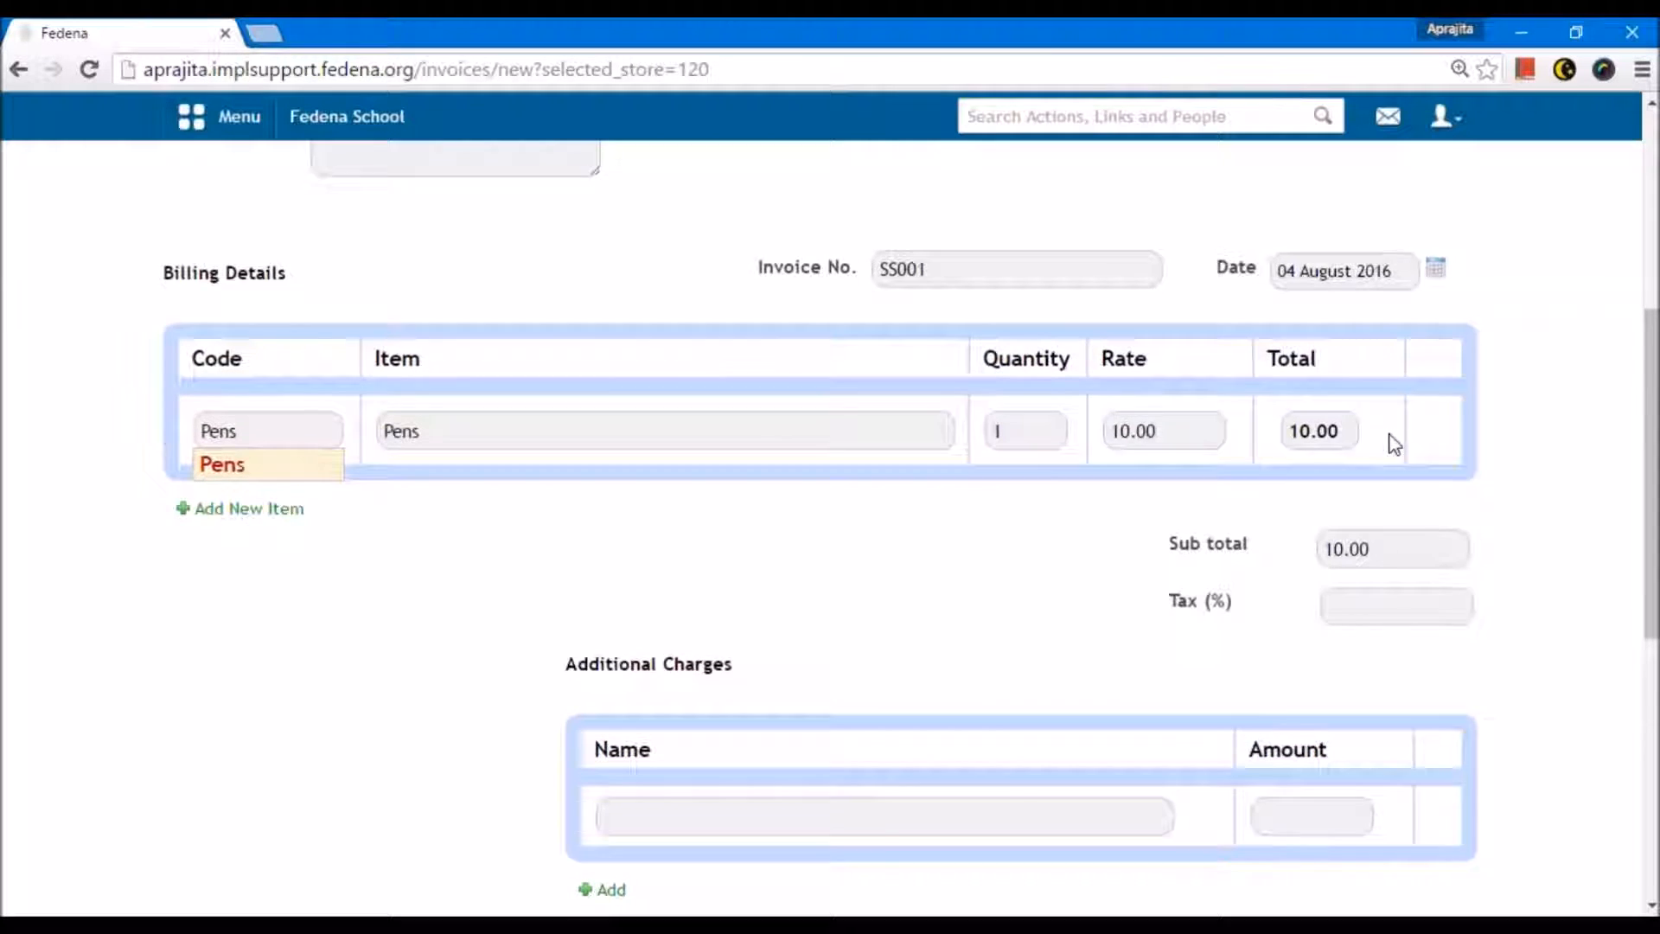
pyautogui.scroll(-2, 1374, 445)
pyautogui.click(1365, 450)
pyautogui.write('2')
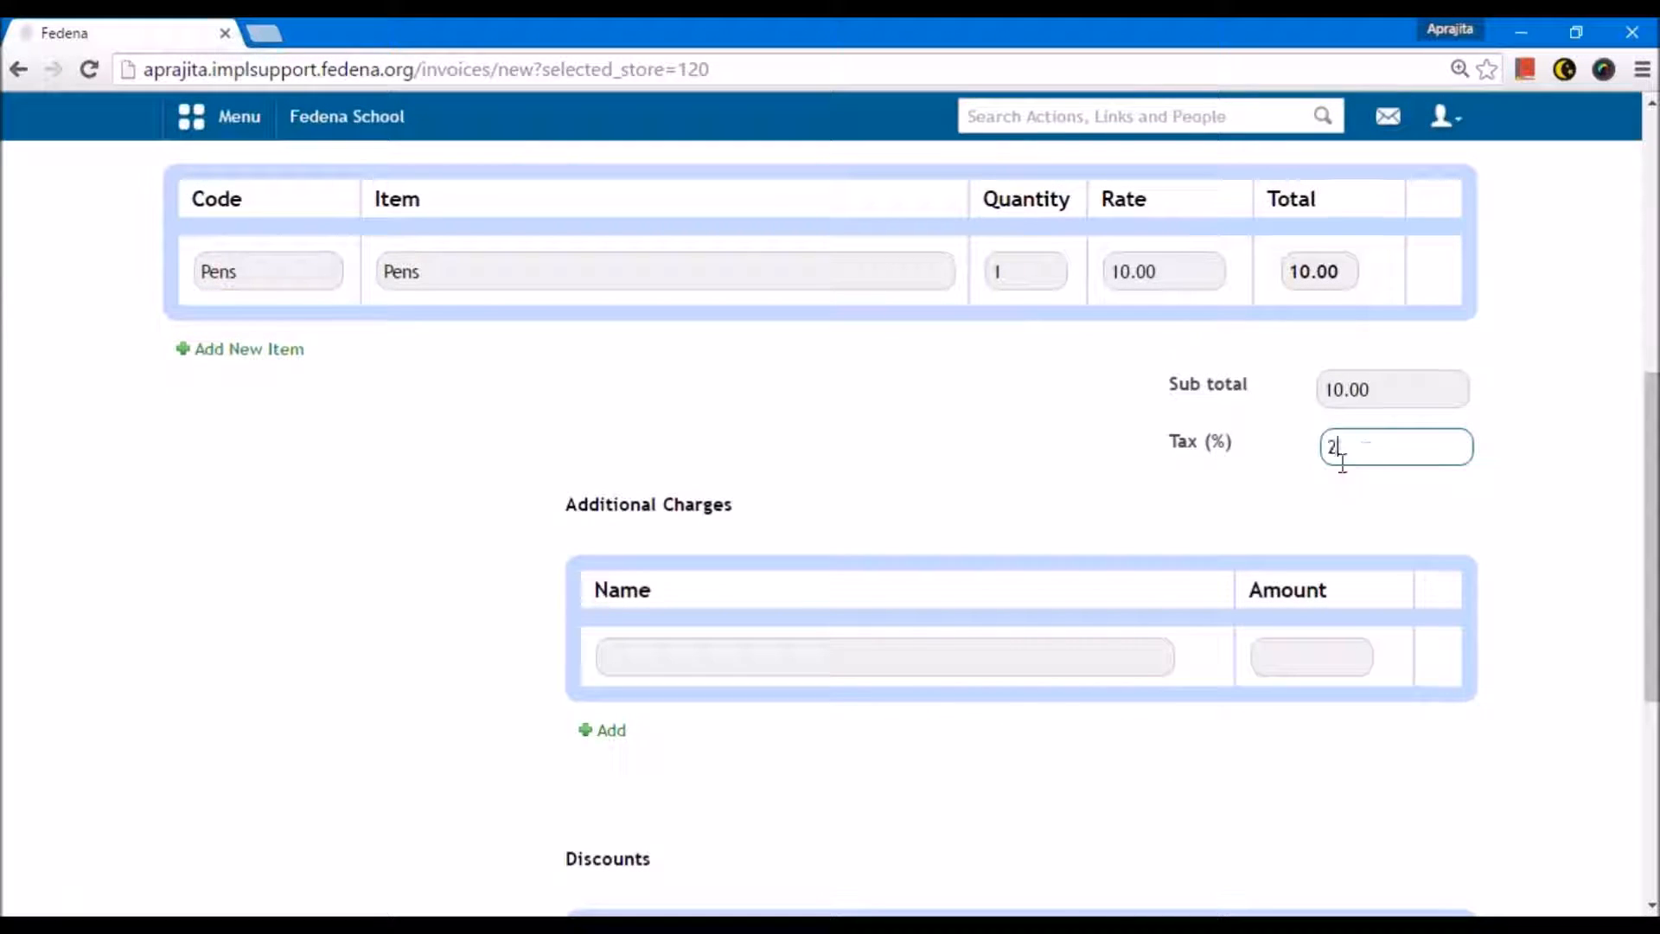
pyautogui.click(941, 652)
# Step: Save invoice SS001, totalling 10.20, and open its printable version
pyautogui.scroll(-2, 950, 644)
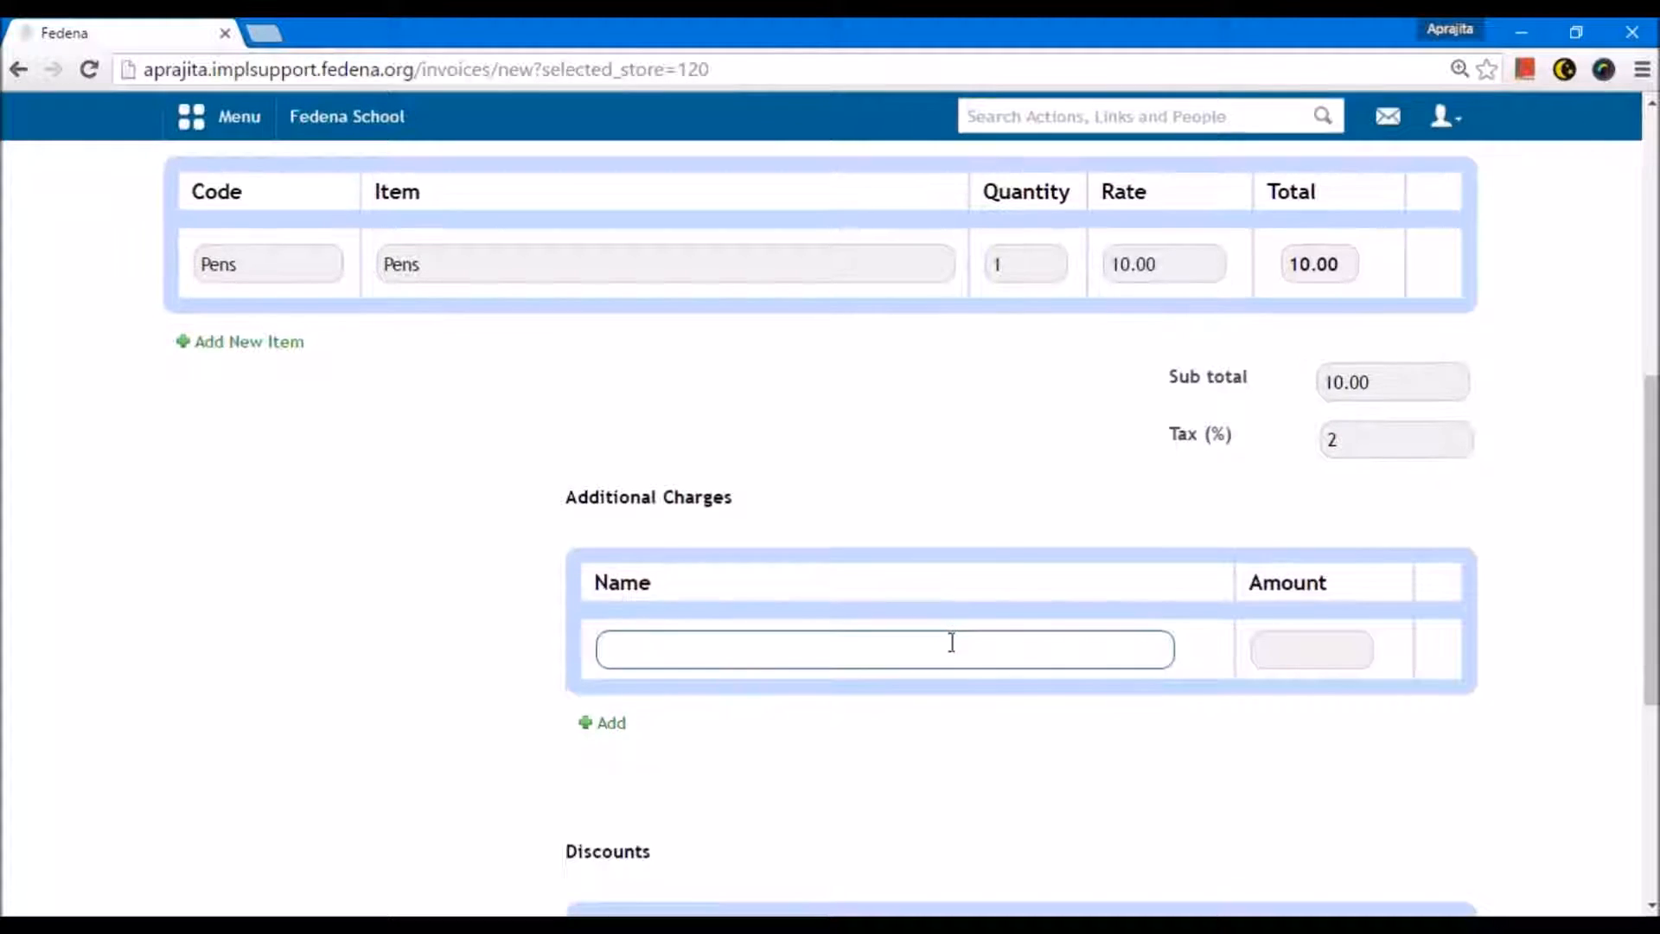
pyautogui.scroll(-4, 637, 611)
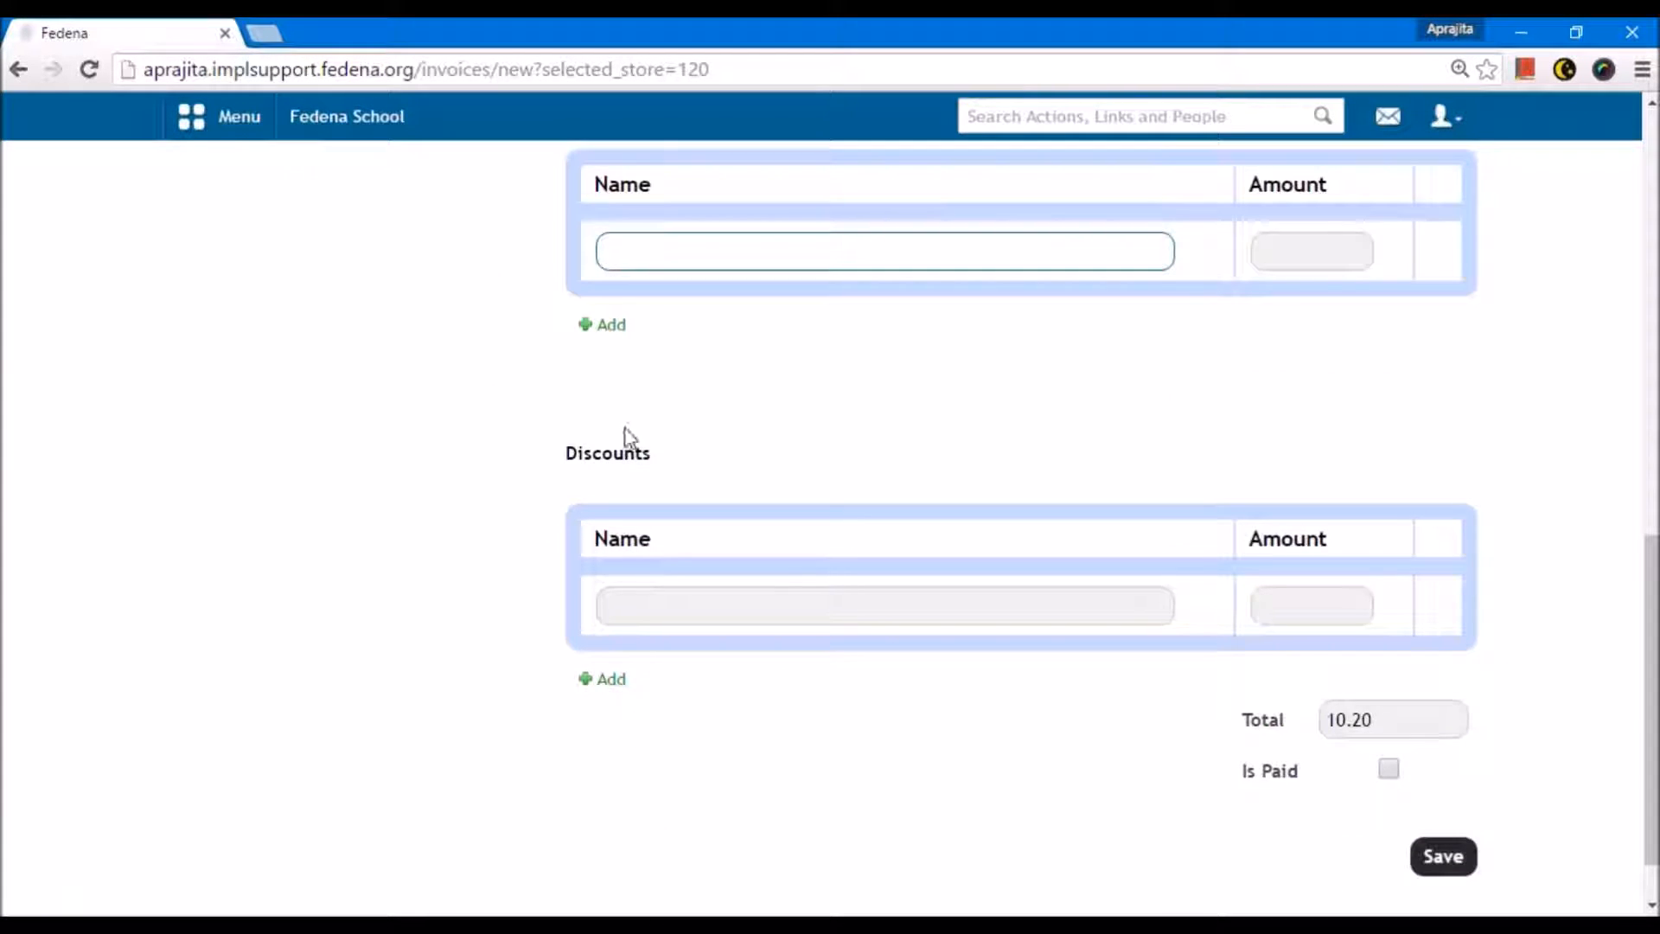
pyautogui.scroll(4, 841, 626)
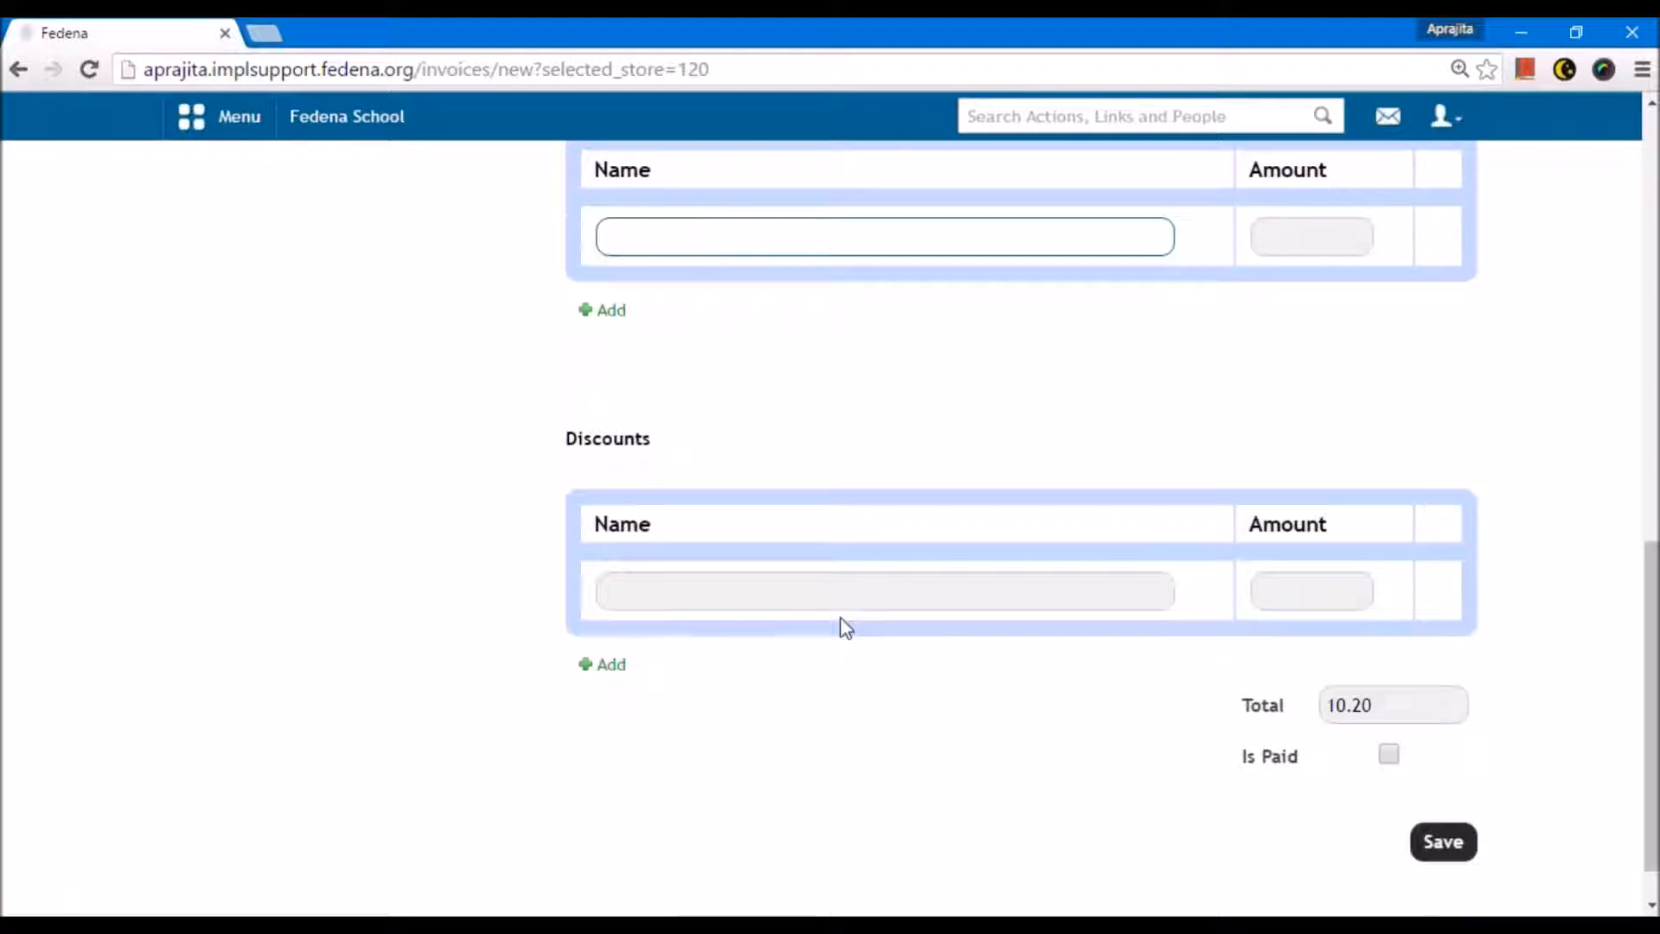
pyautogui.scroll(2, 845, 626)
pyautogui.scroll(-5, 845, 626)
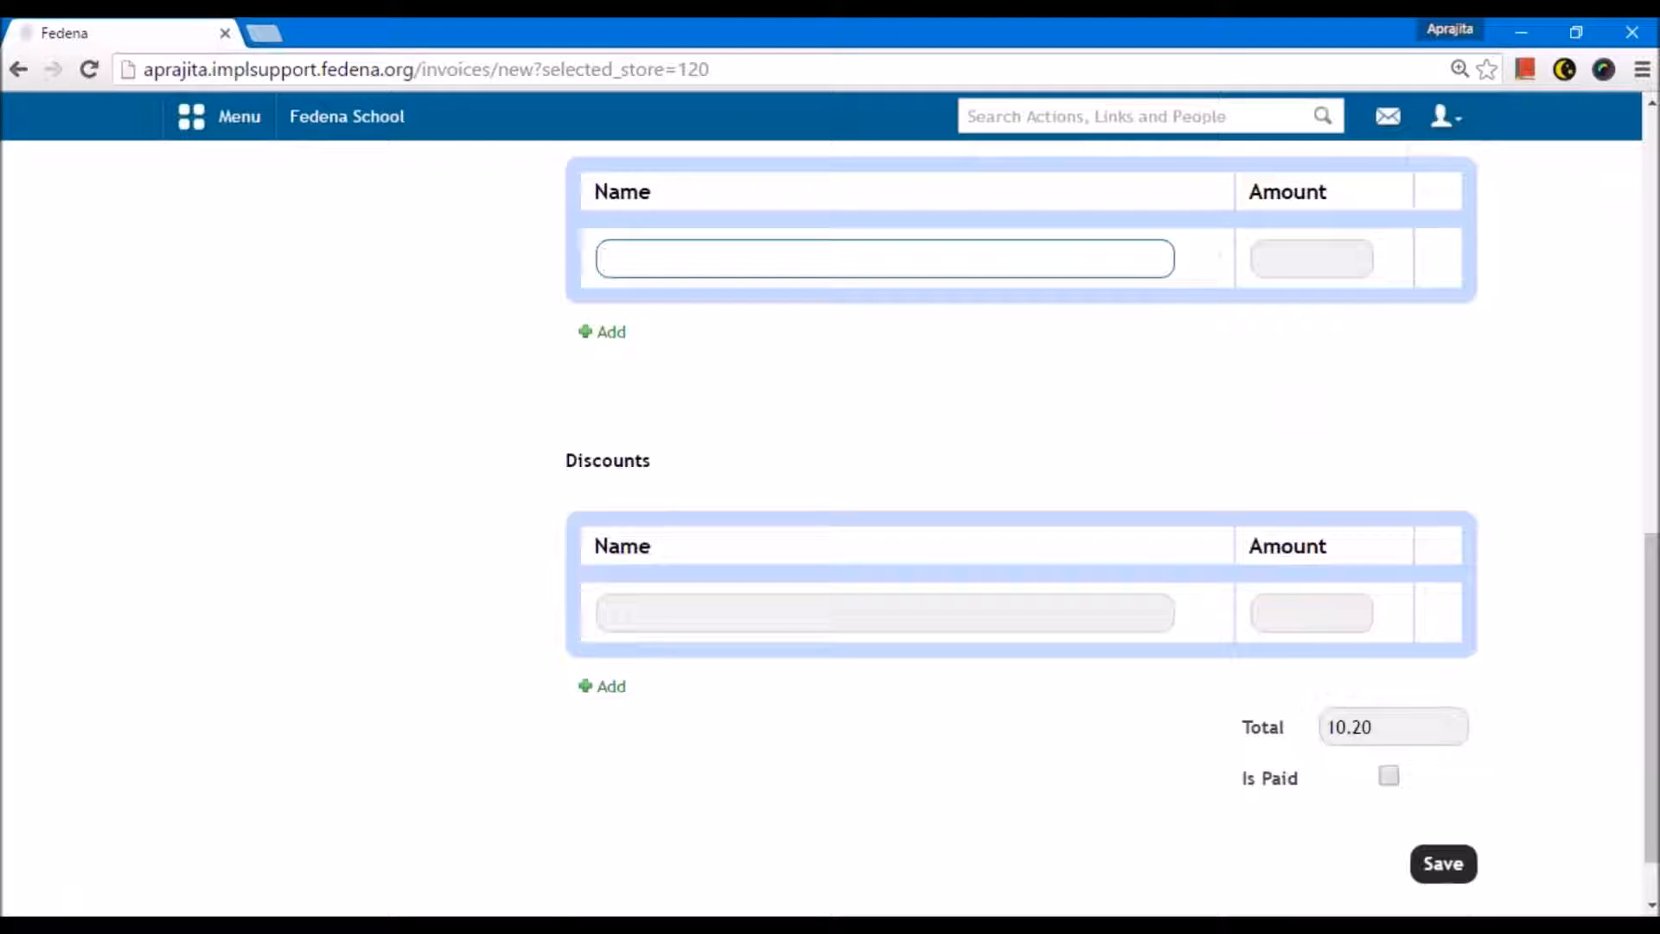
pyautogui.scroll(5, 882, 622)
pyautogui.scroll(-6, 882, 623)
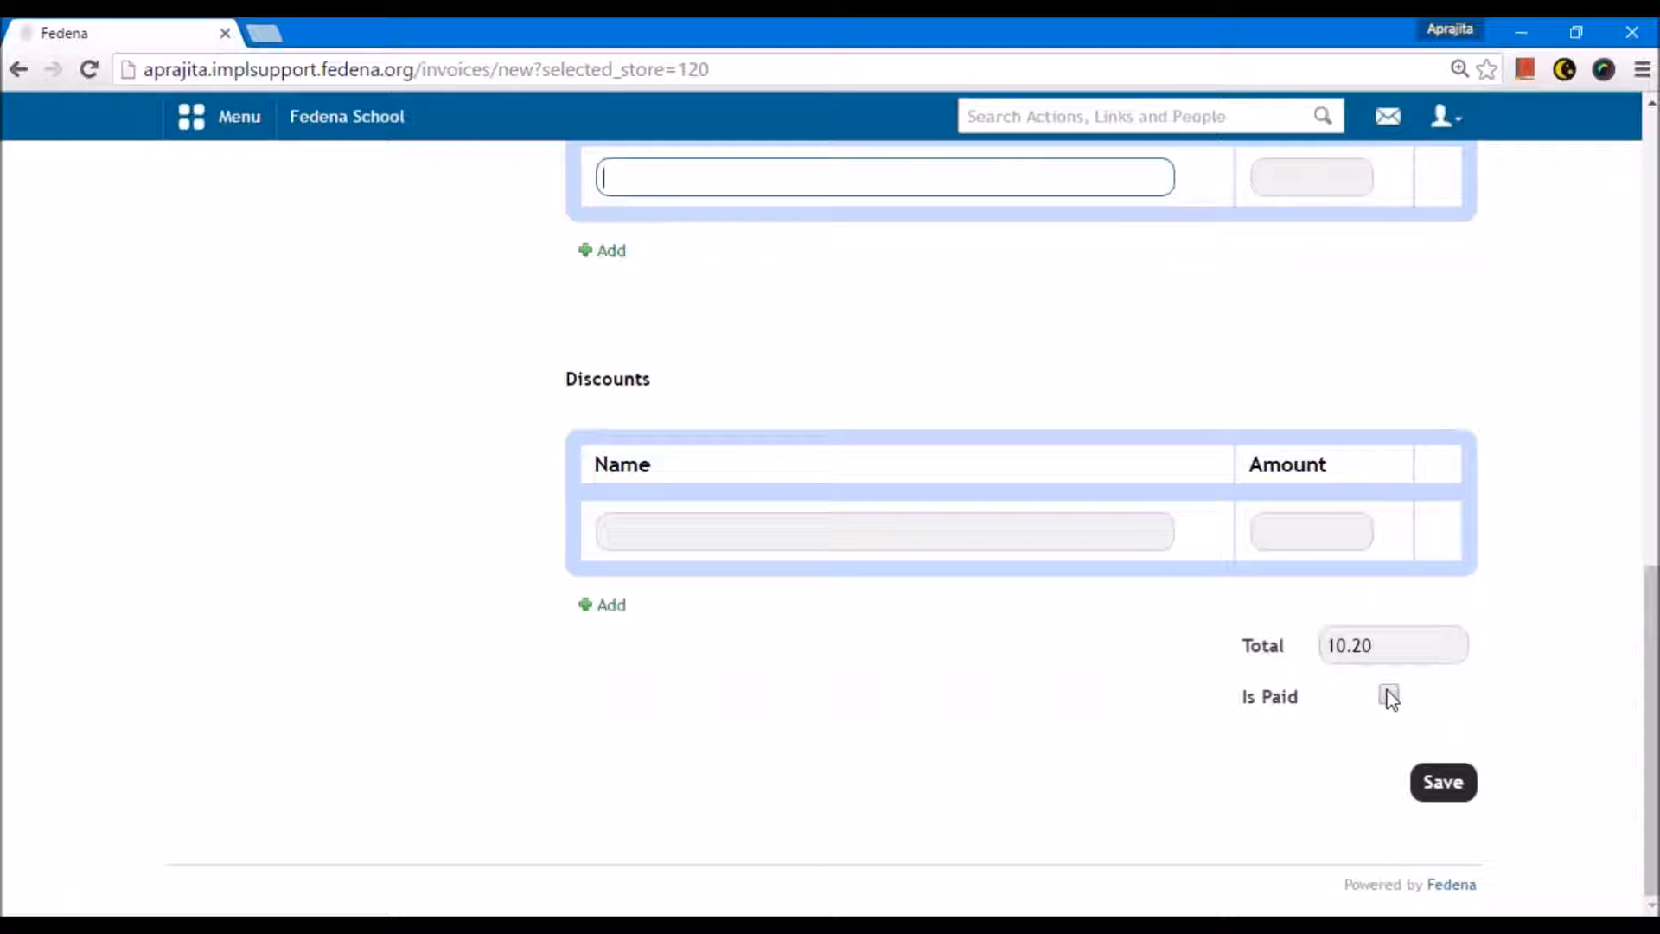
pyautogui.click(1418, 787)
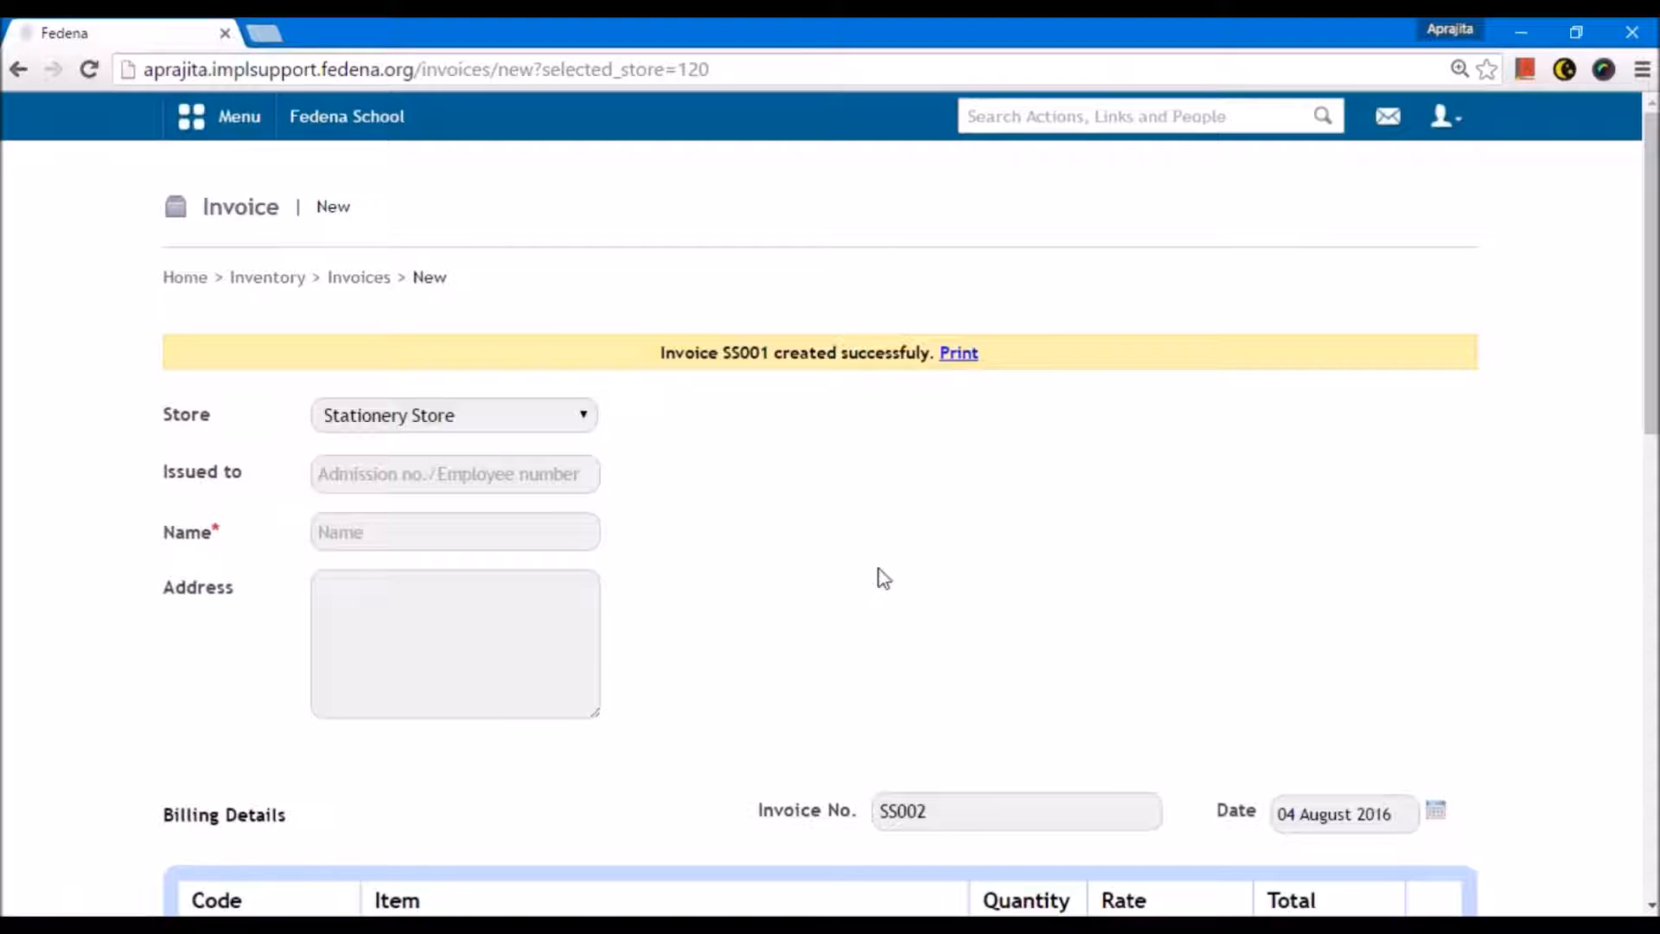
pyautogui.click(958, 354)
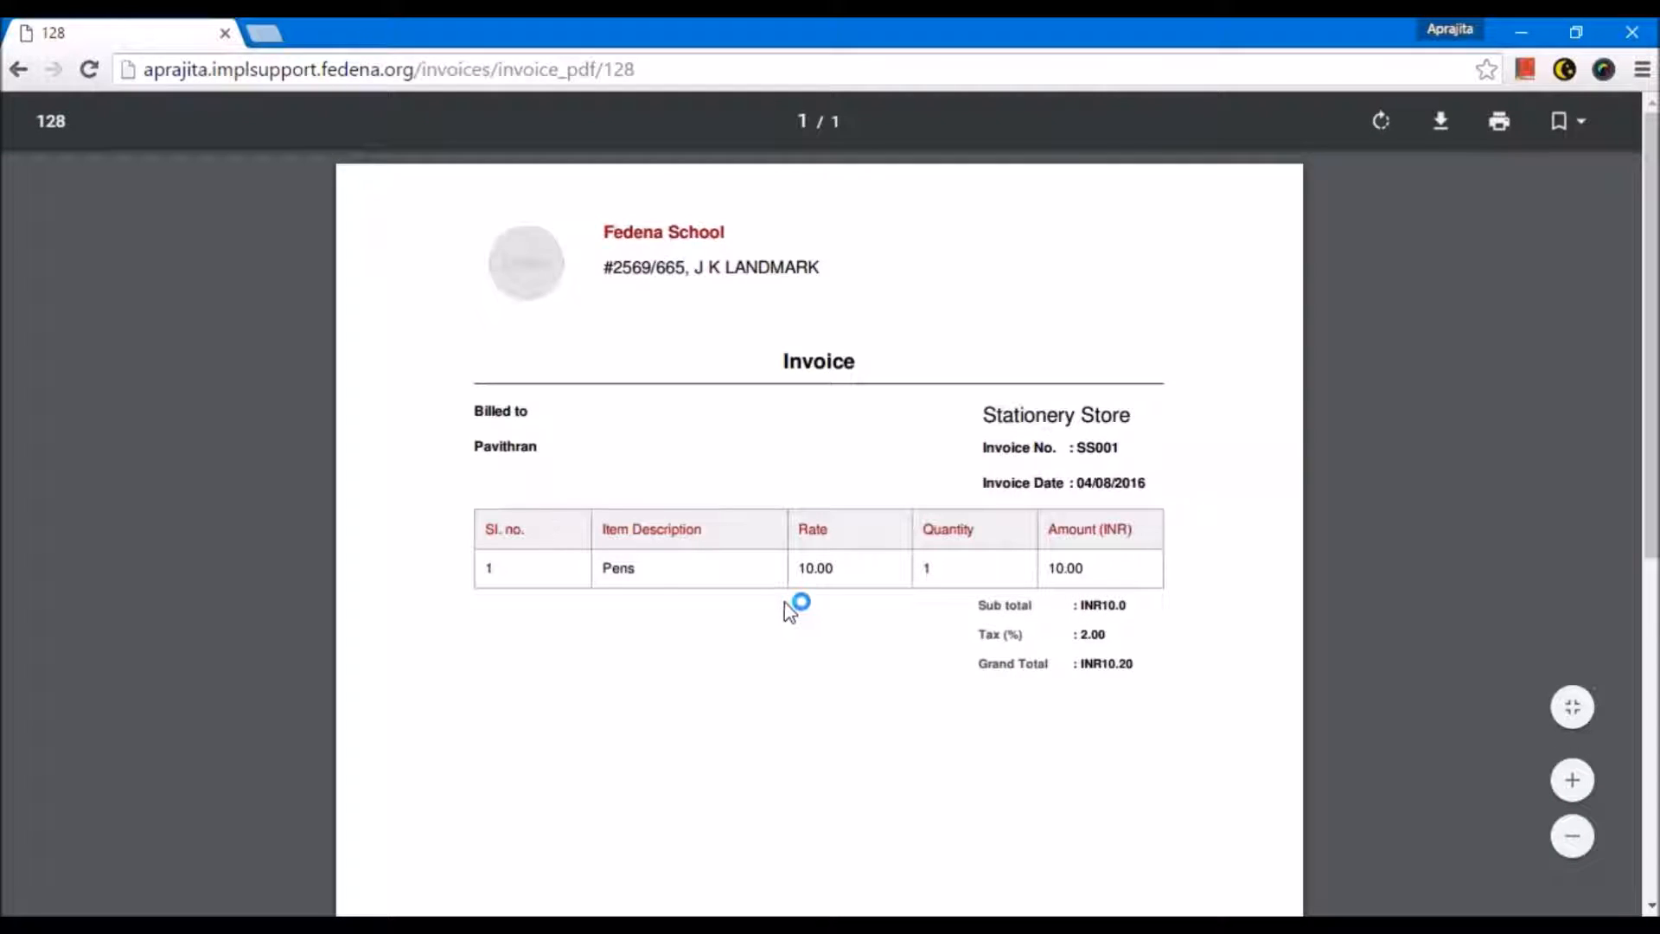
# Step: View the SS001 PDF, then go back through the Invoices list to the Inventory home
pyautogui.scroll(-2, 749, 611)
pyautogui.scroll(2, 654, 573)
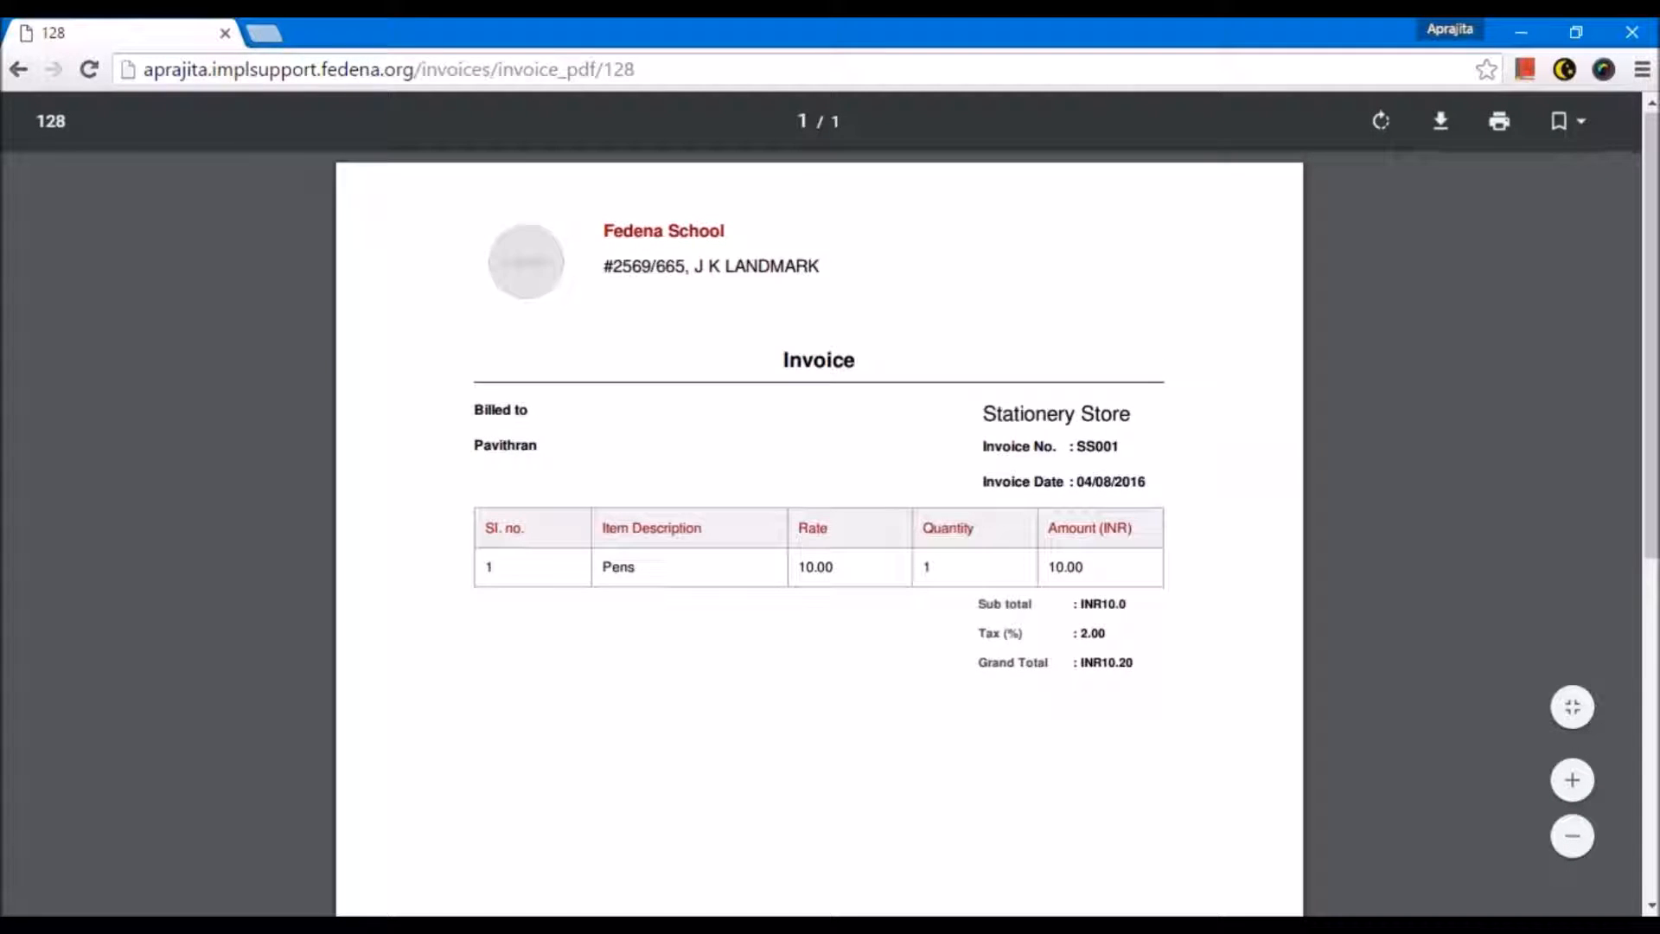
pyautogui.hotkey('alt', 'Left')
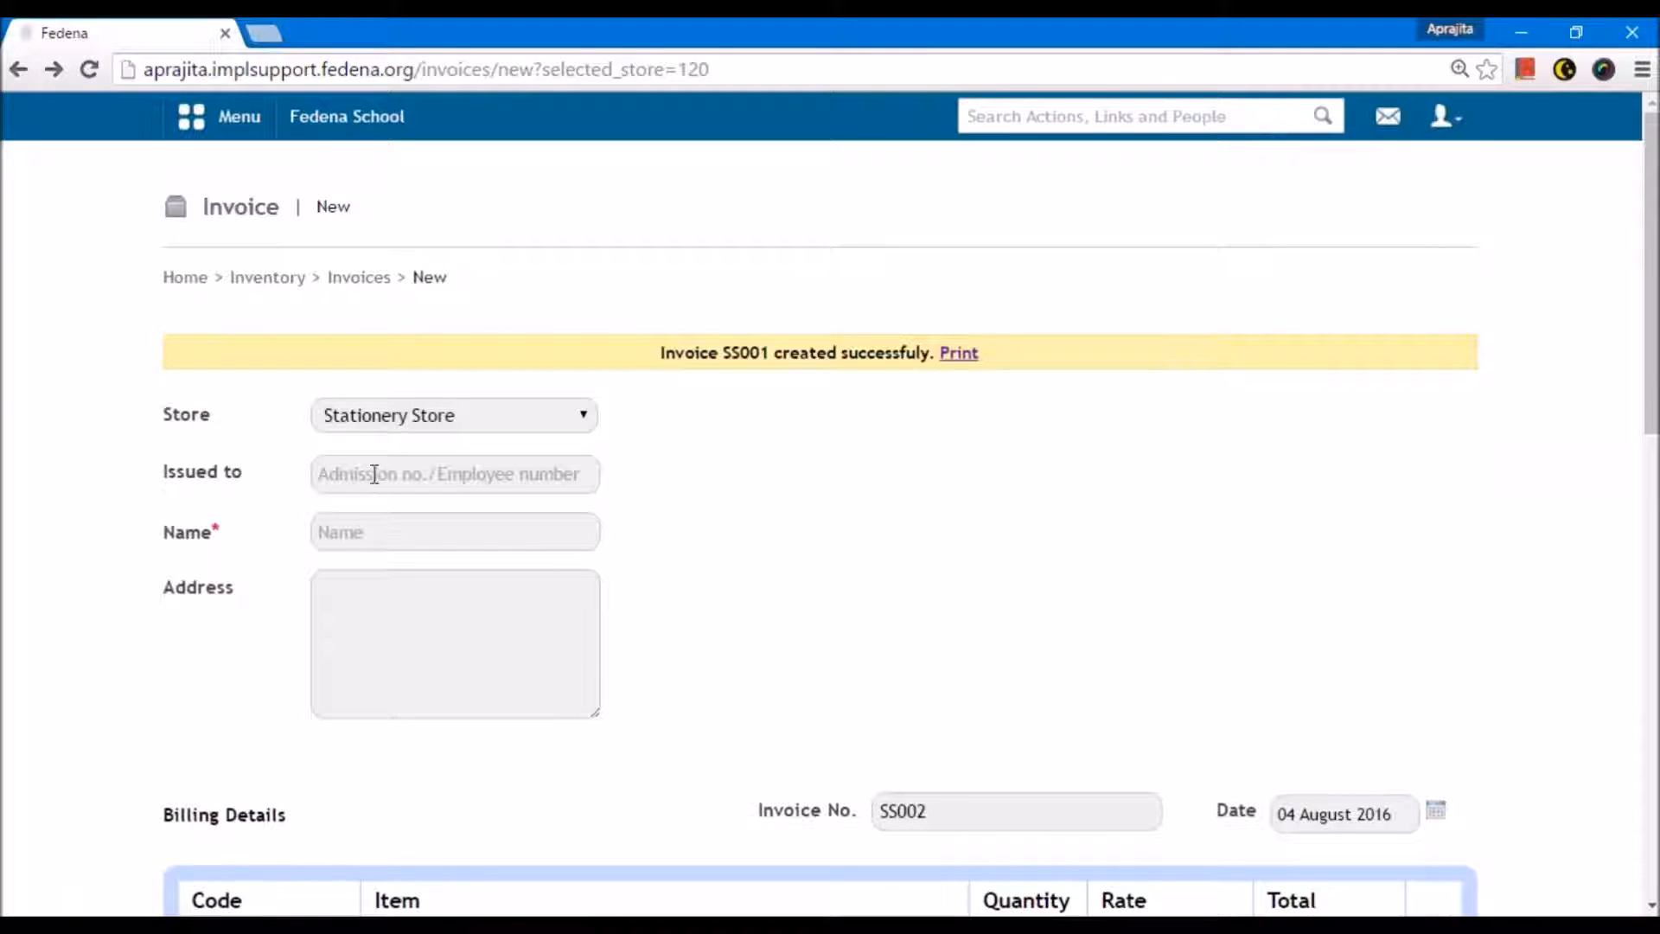
pyautogui.click(356, 278)
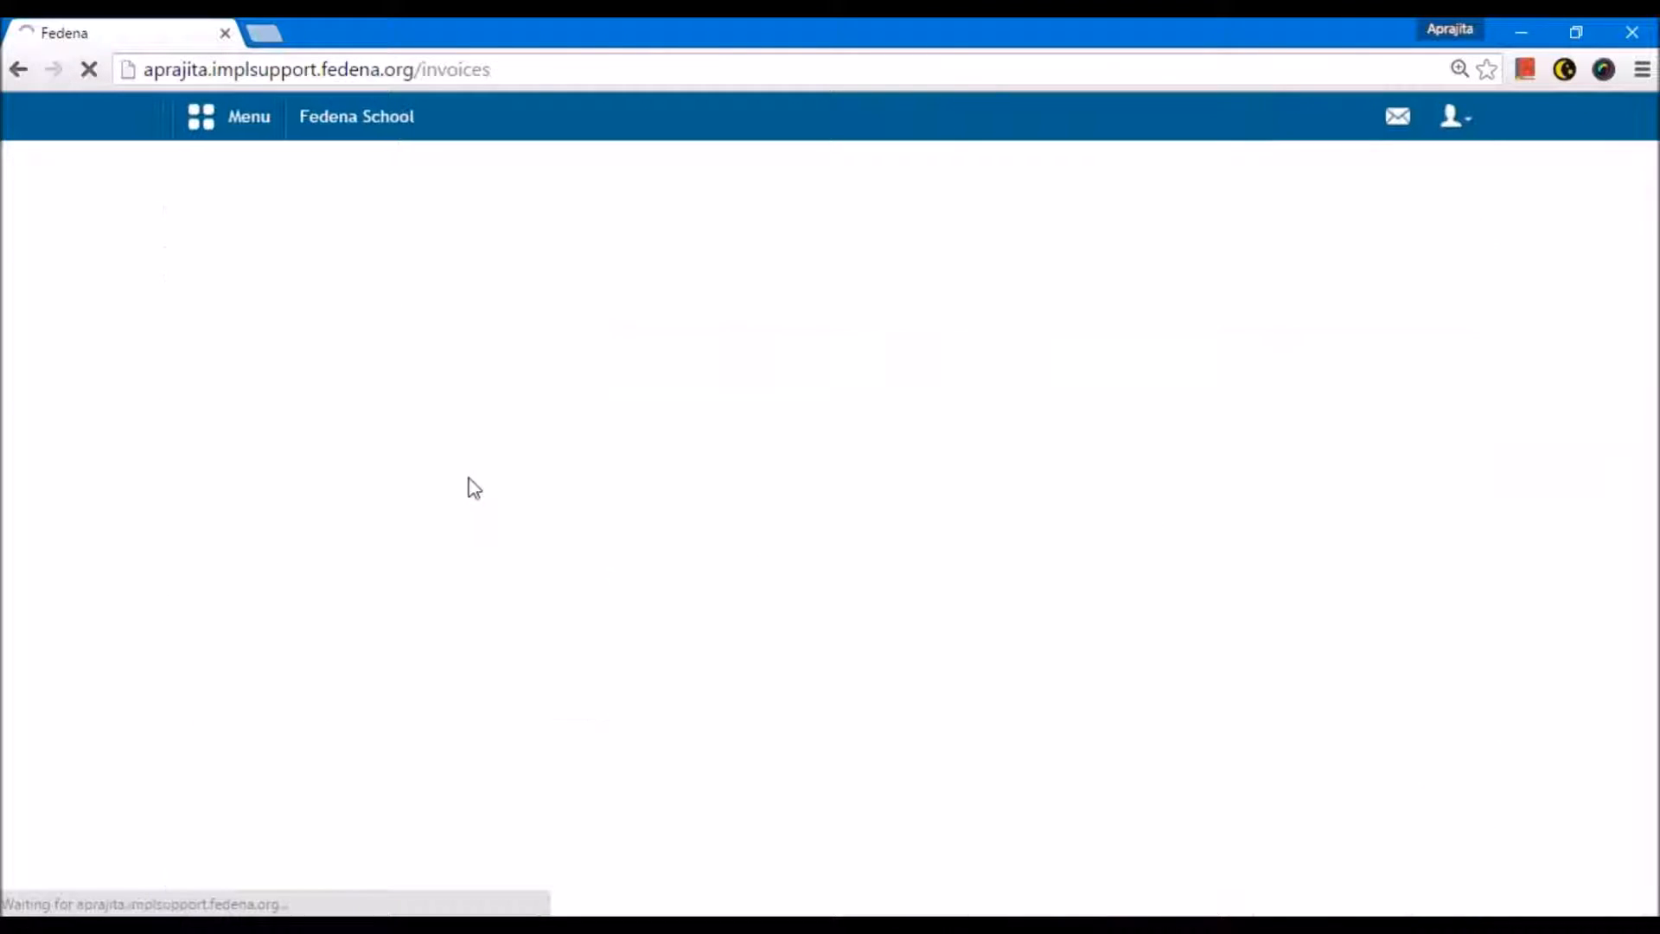
pyautogui.click(281, 277)
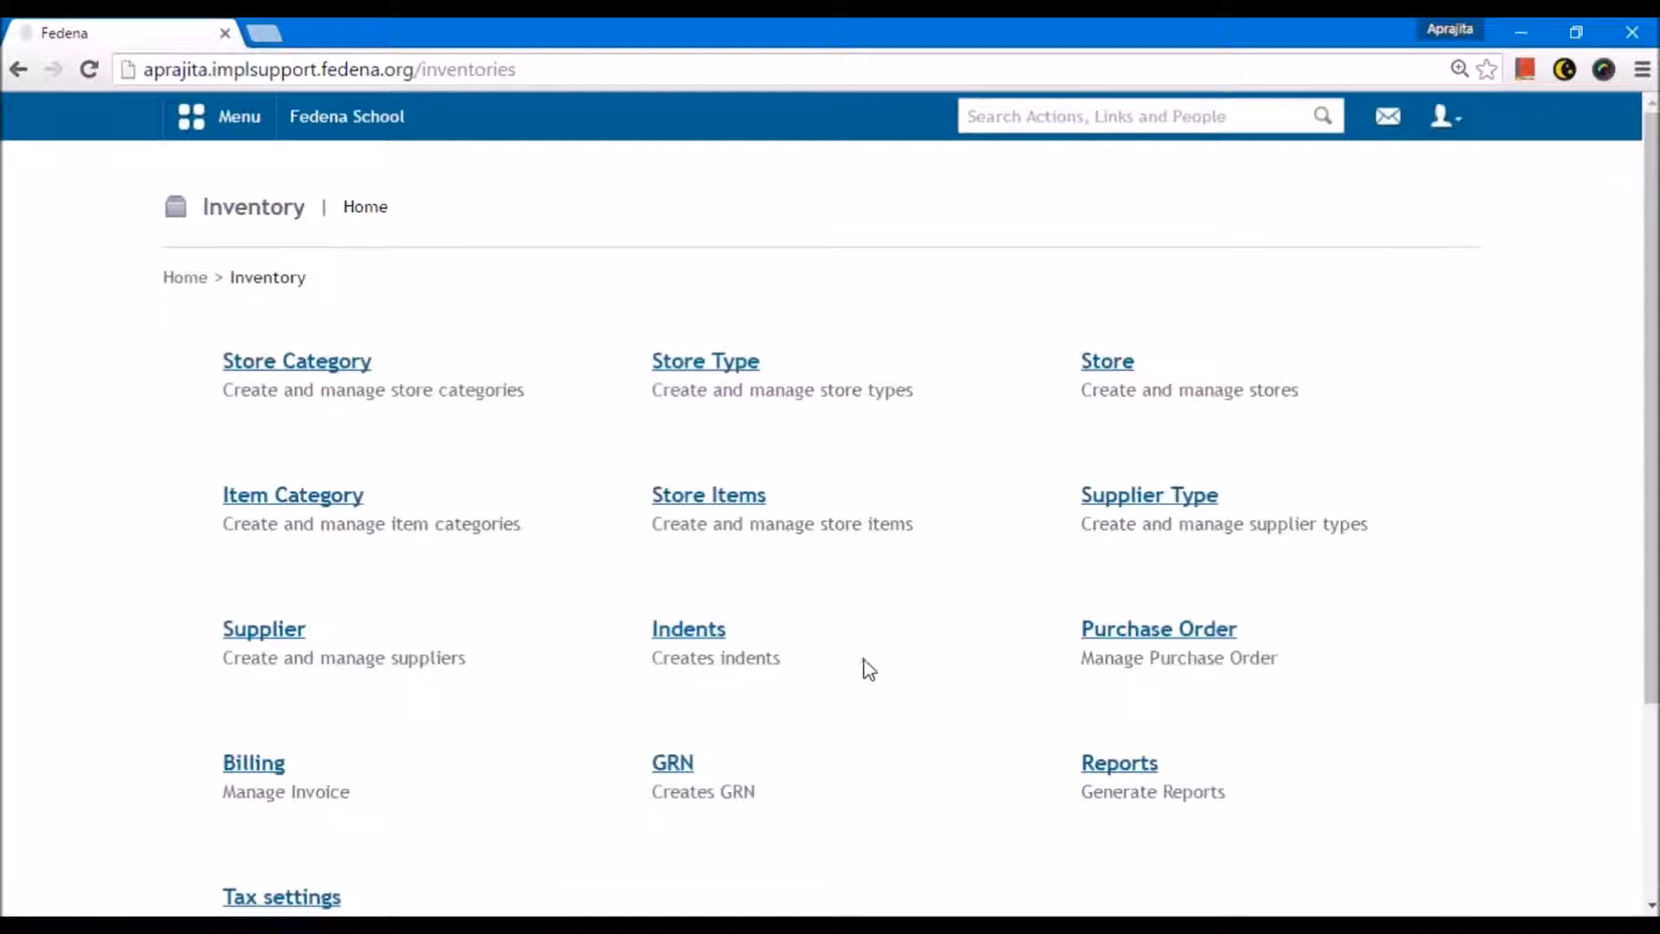
# Step: Browse Inventory Reports, trying the general report with the Indents category and then Sales Reports
pyautogui.click(1095, 765)
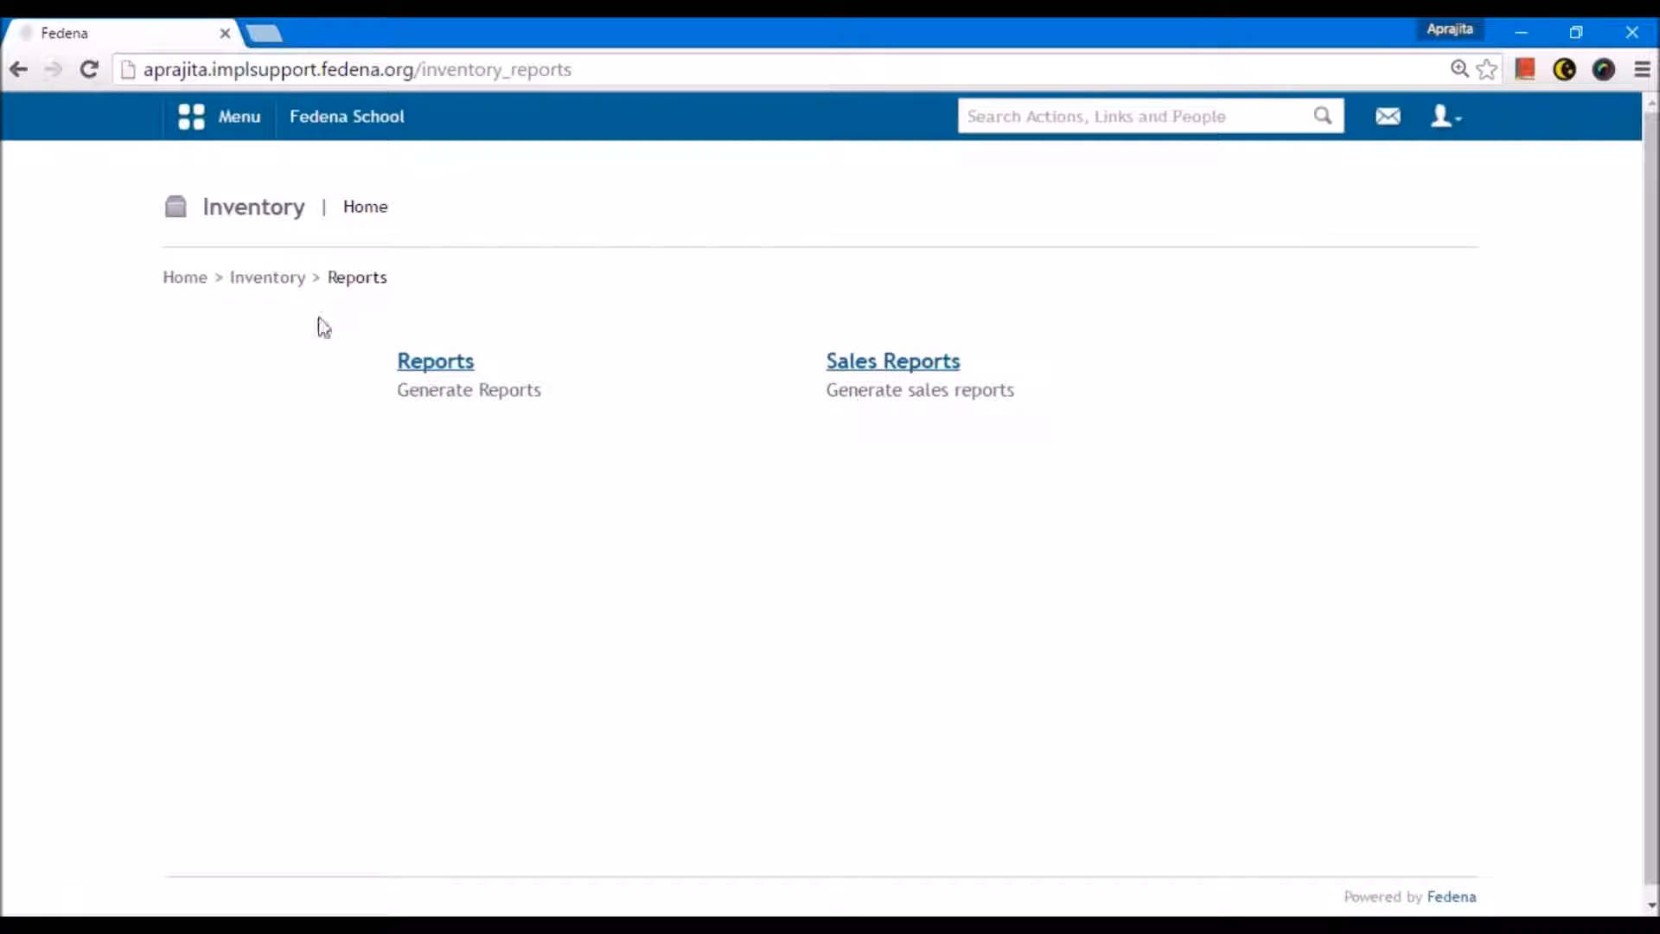
pyautogui.click(423, 360)
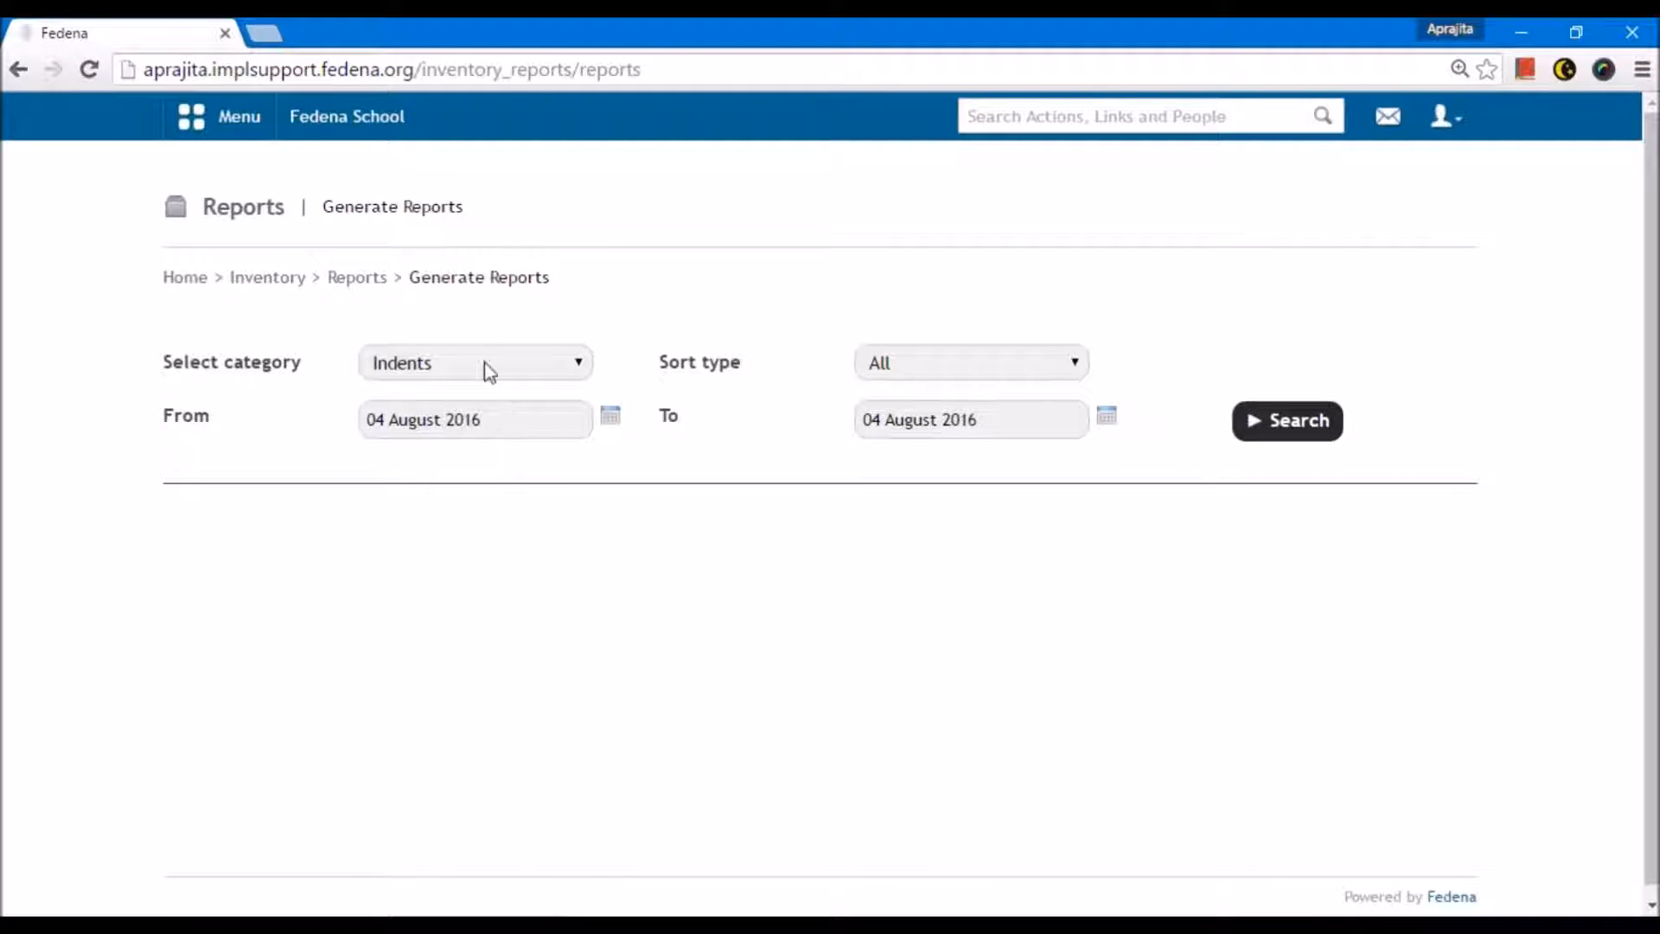
pyautogui.click(488, 367)
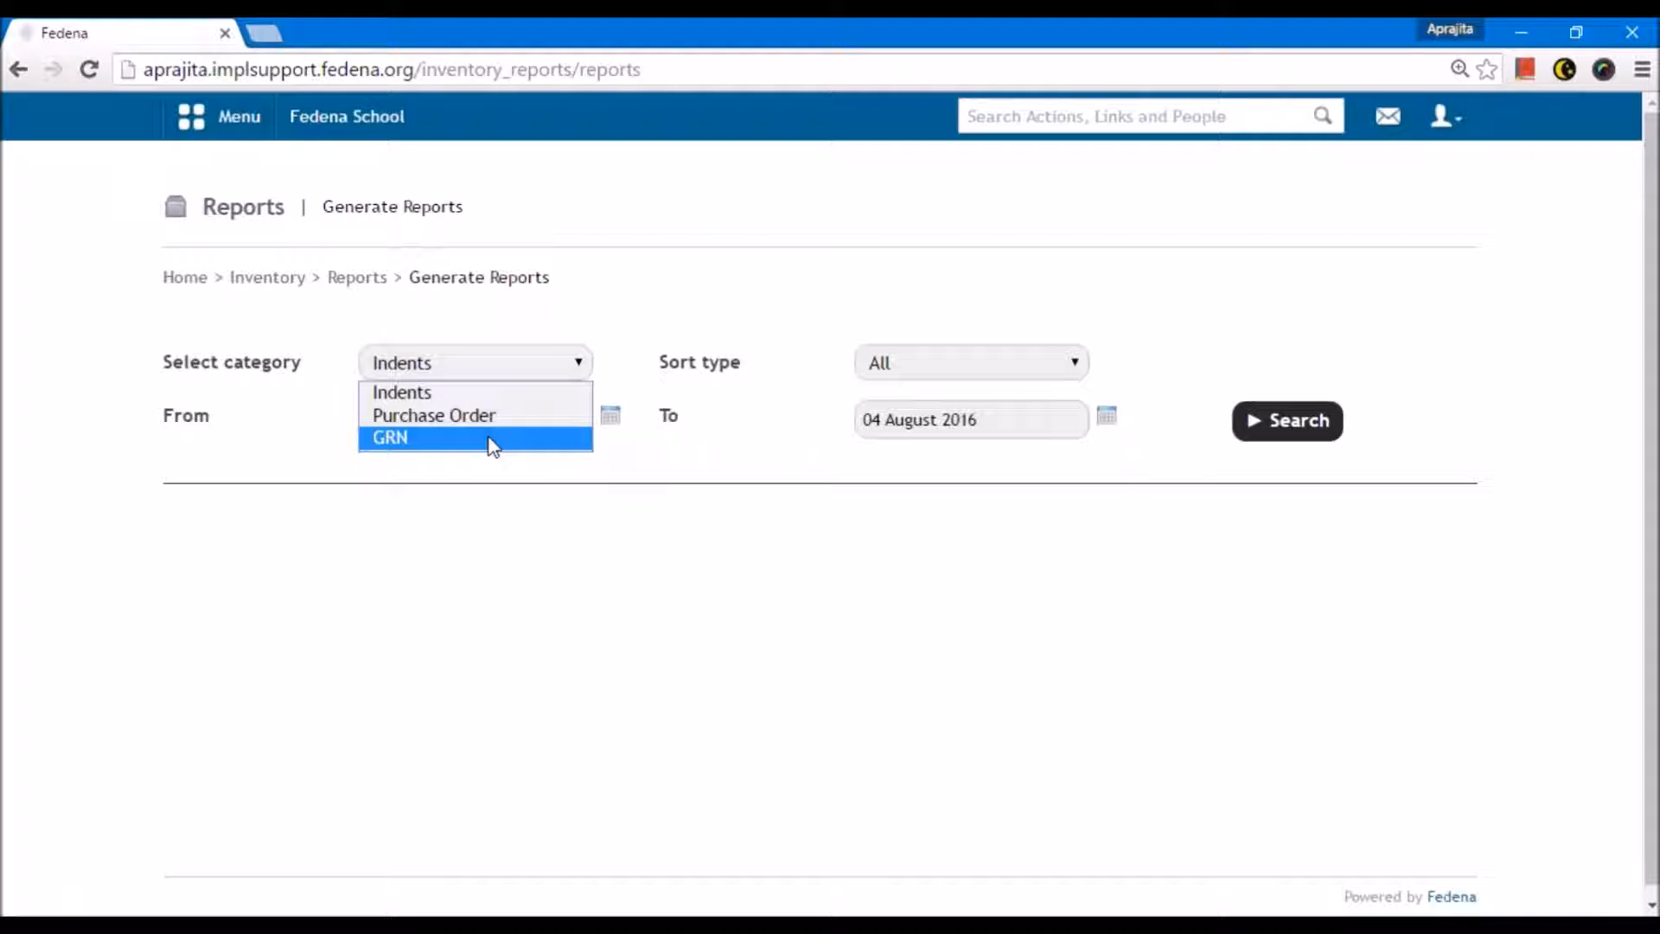
pyautogui.click(424, 392)
pyautogui.click(356, 278)
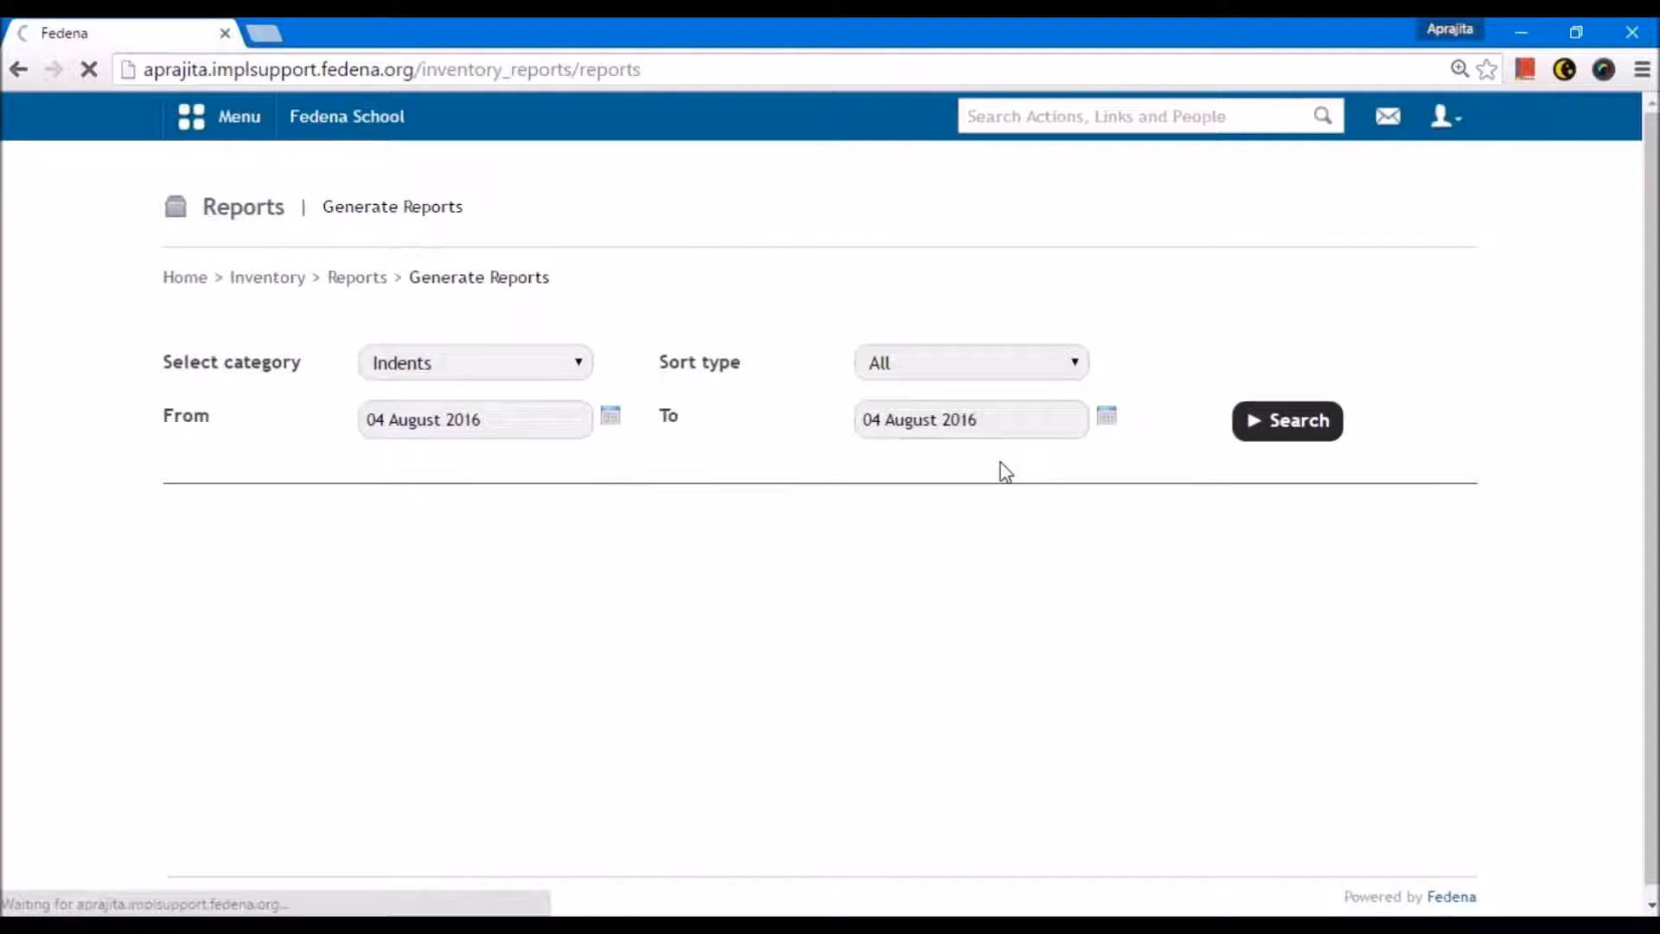
pyautogui.click(894, 363)
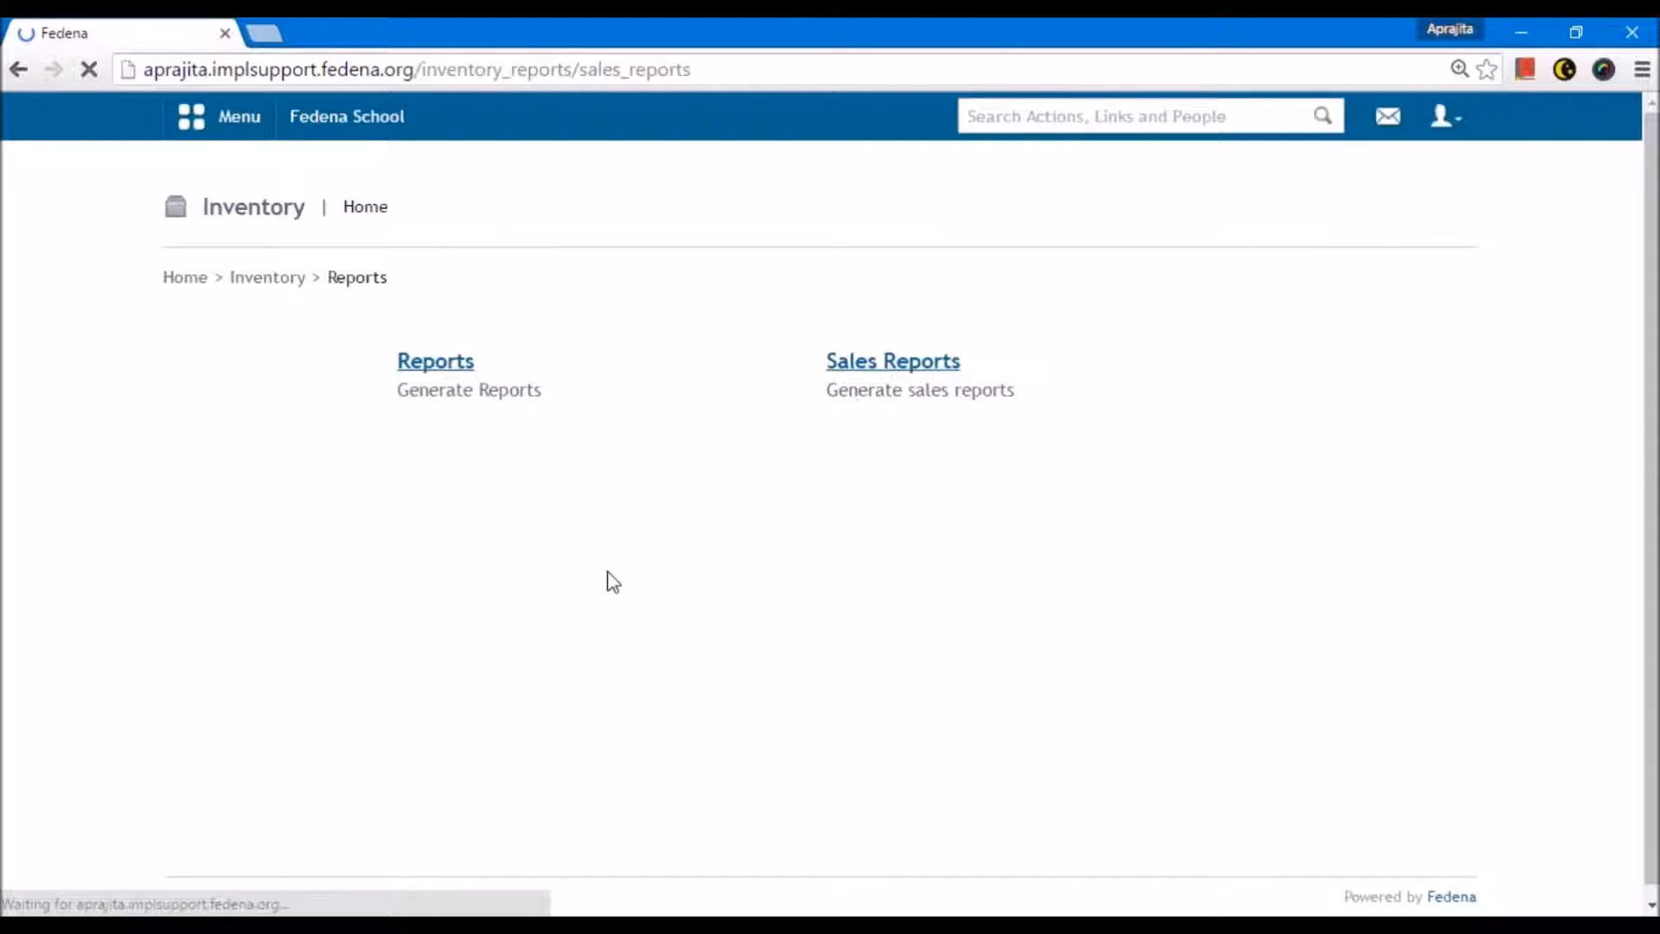
pyautogui.click(18, 69)
# Step: Generate the Indents report with sort type All for the date range, listing two issued indents
pyautogui.click(439, 372)
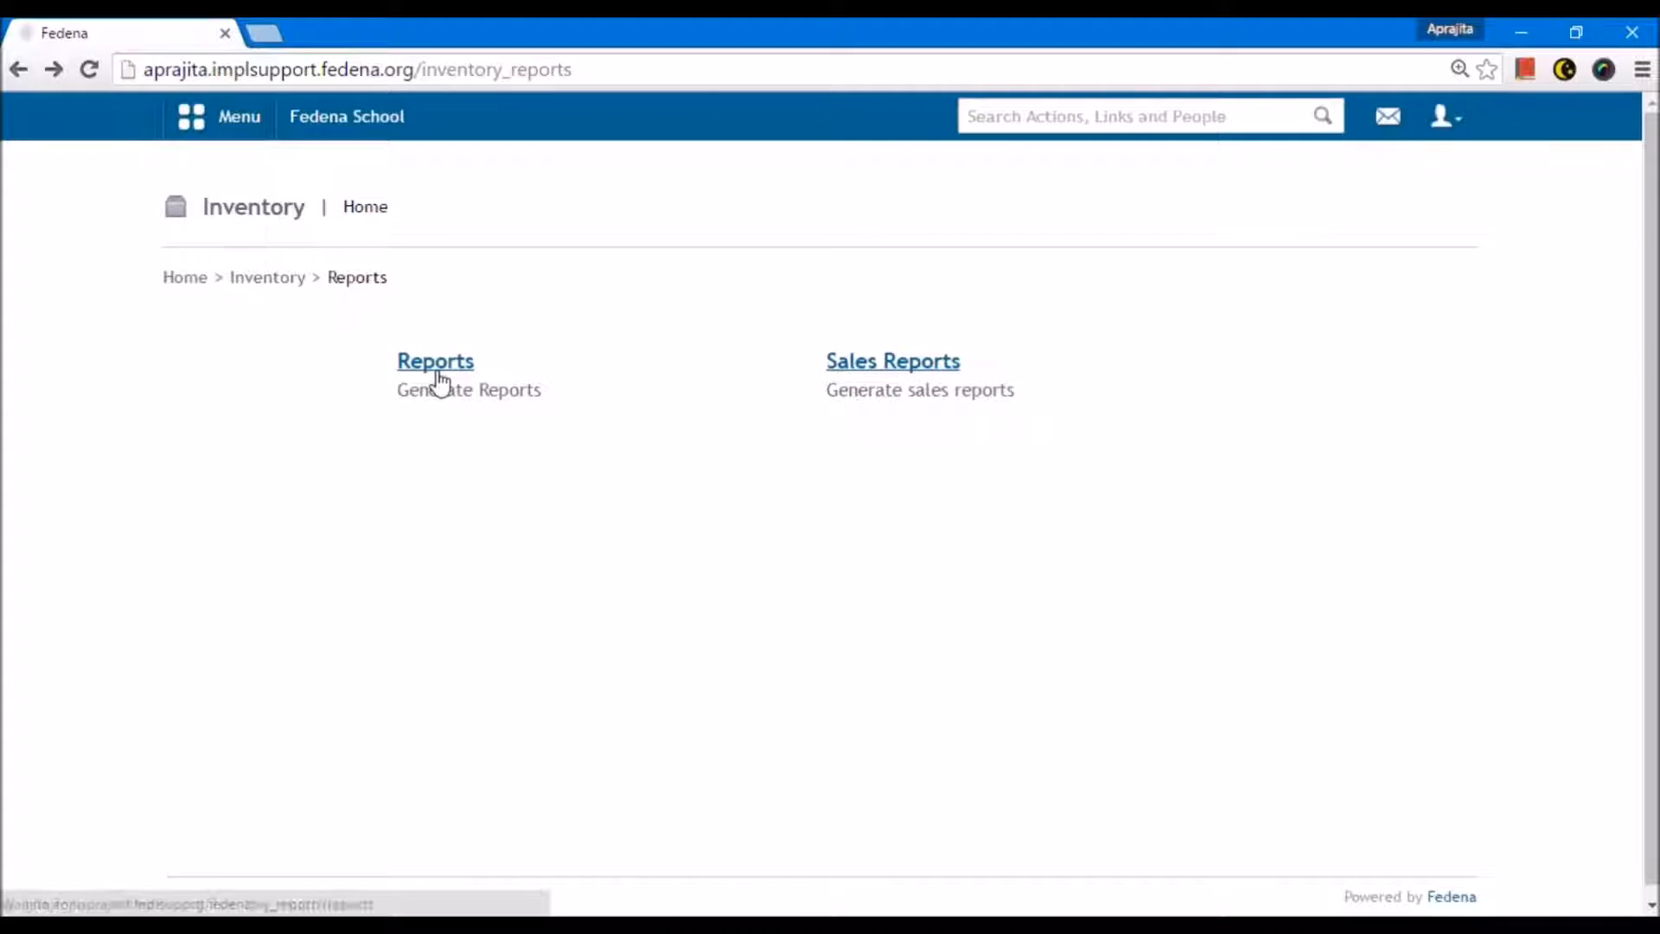
pyautogui.click(444, 363)
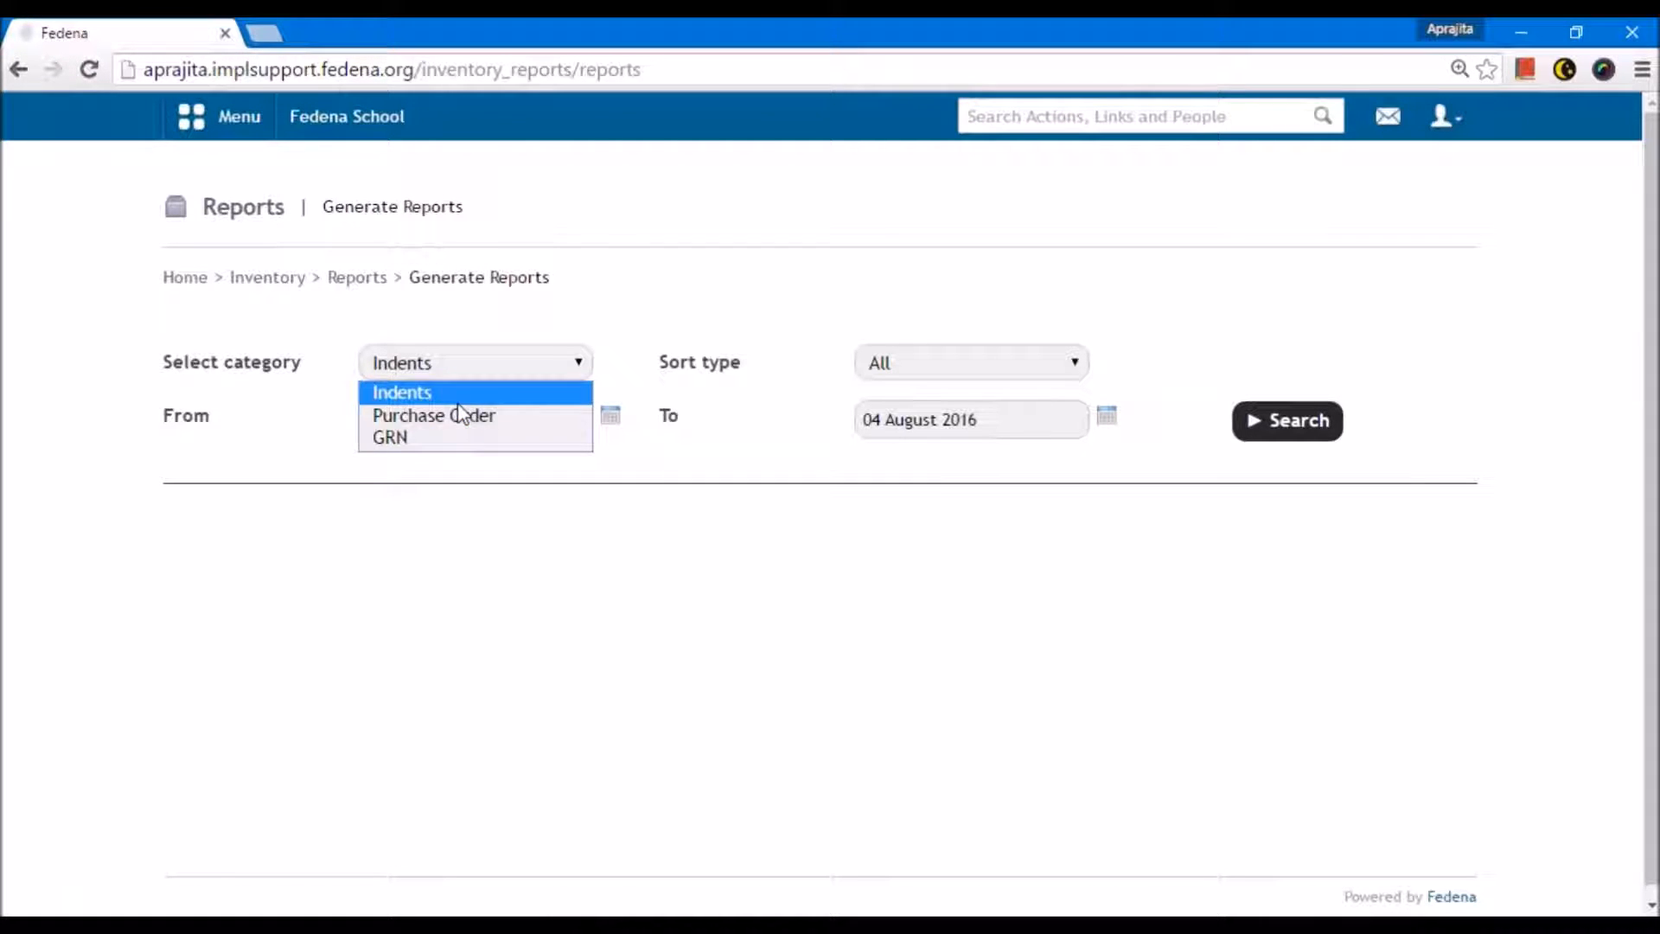
pyautogui.click(910, 366)
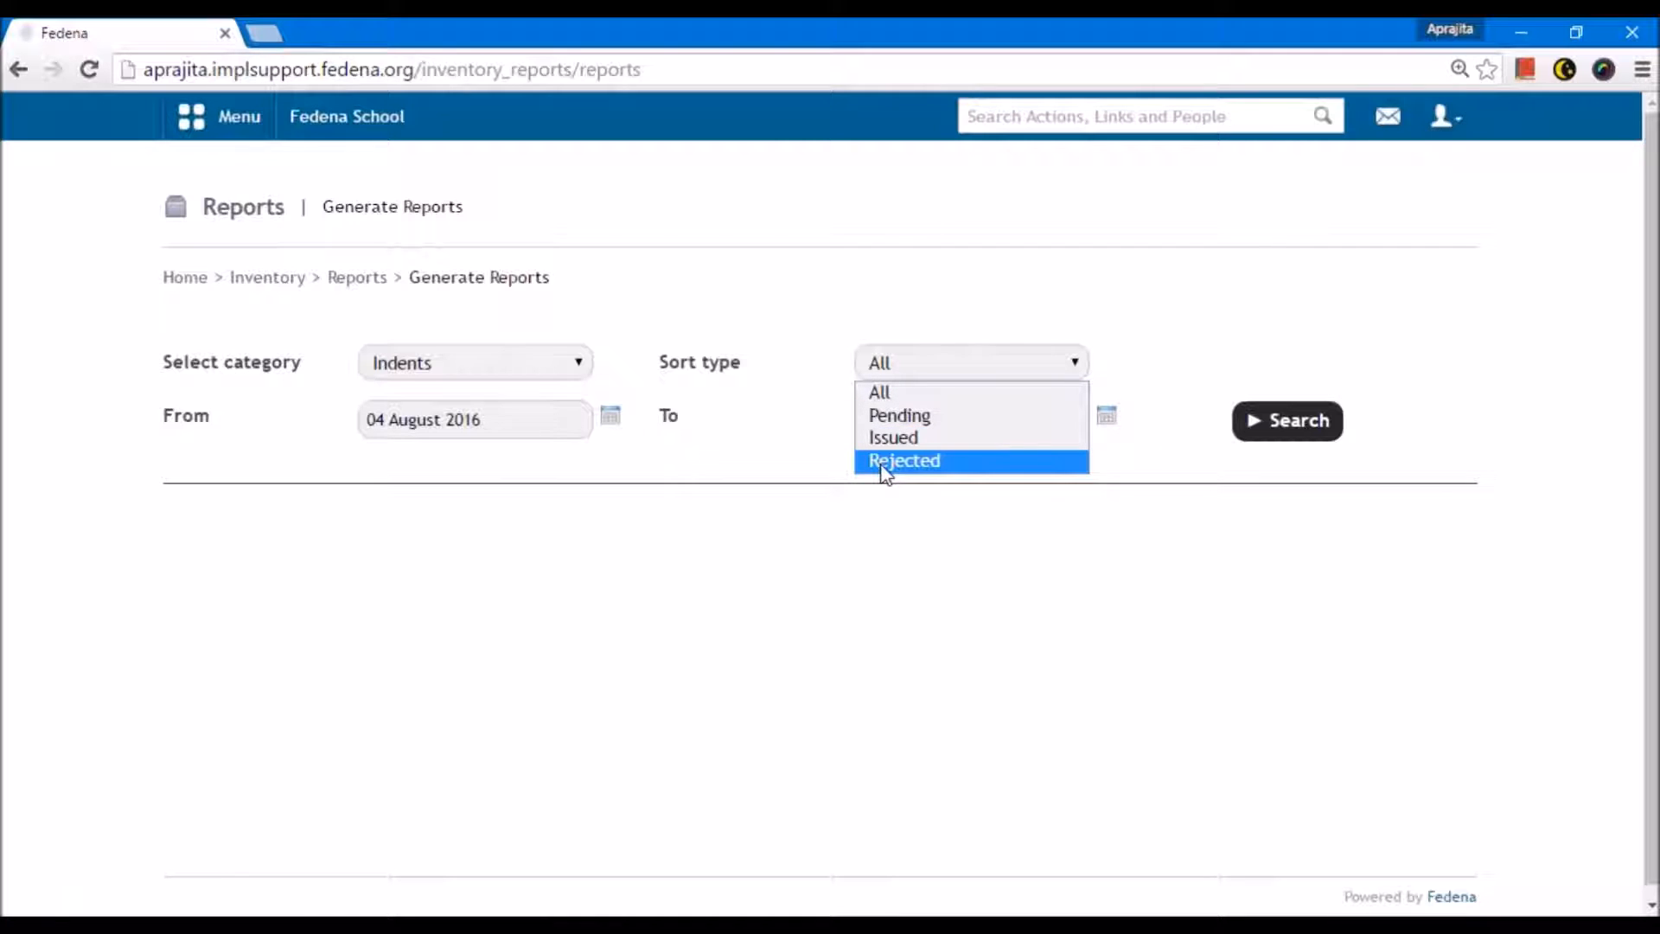
pyautogui.click(735, 457)
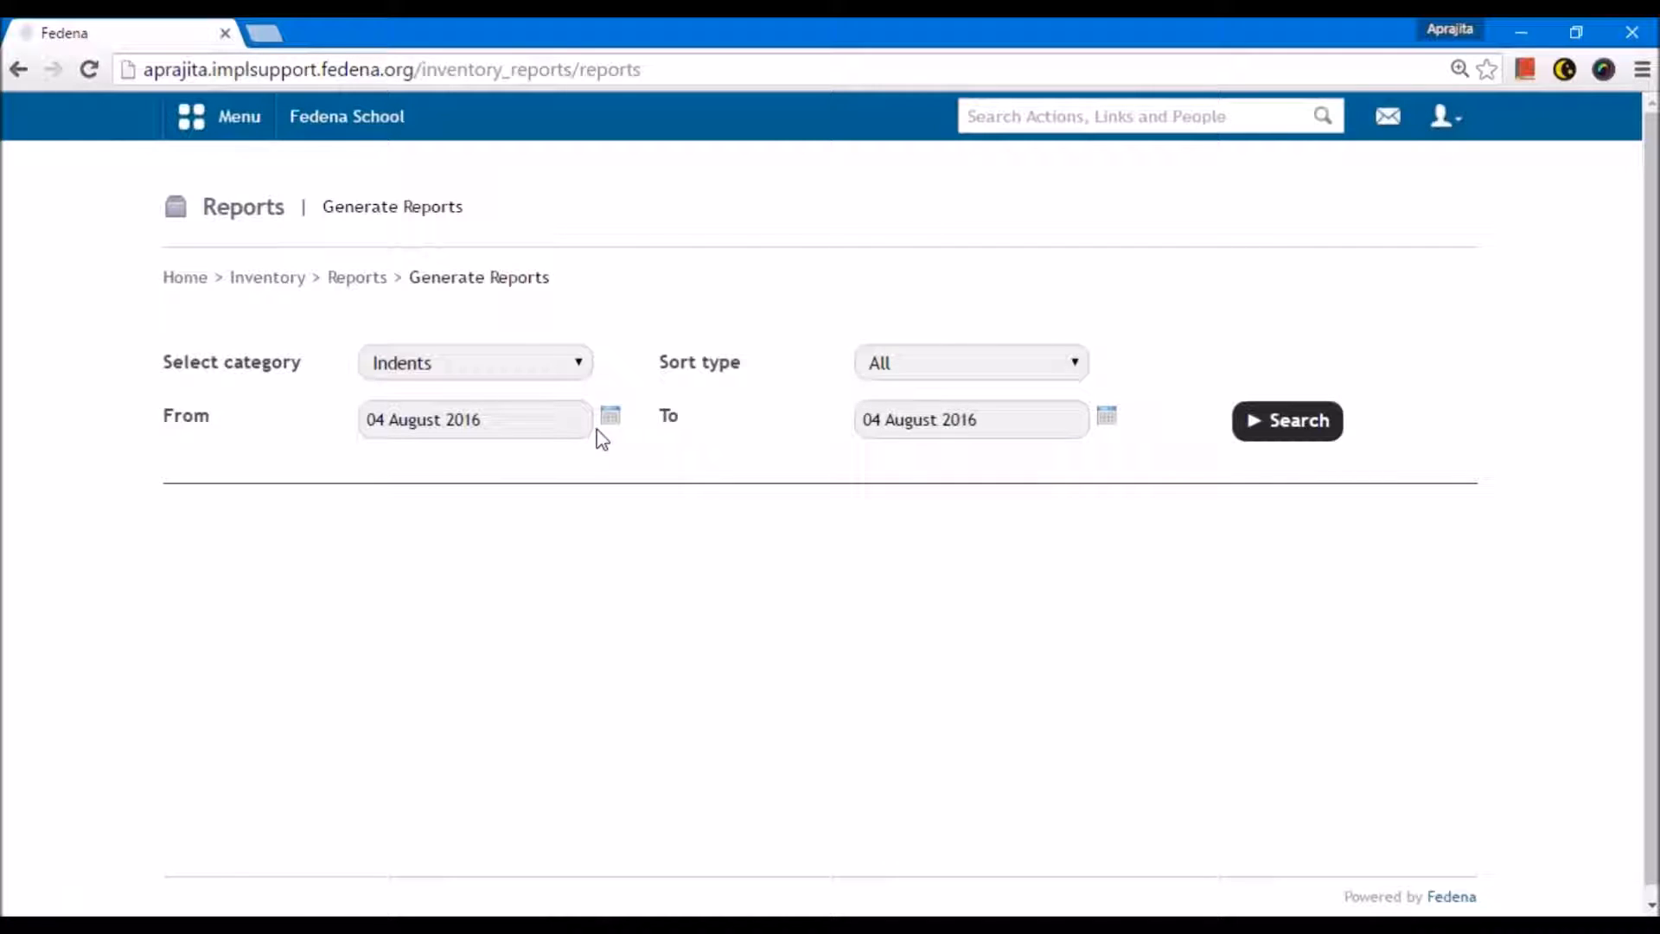
pyautogui.click(1269, 420)
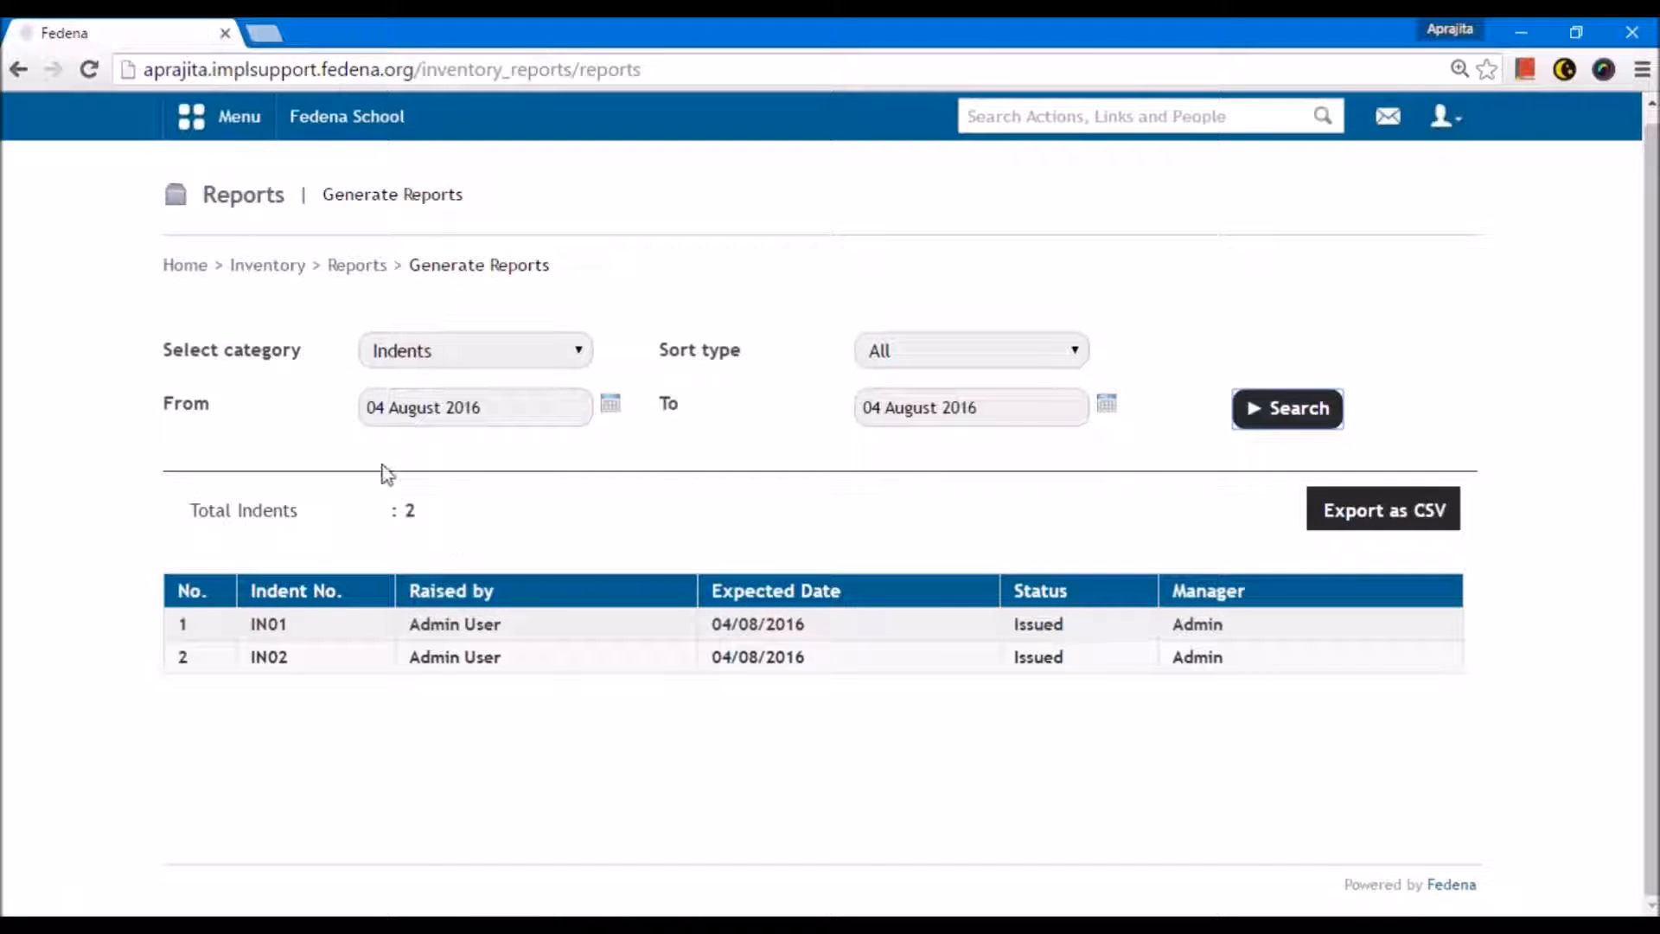
pyautogui.click(937, 353)
pyautogui.click(938, 353)
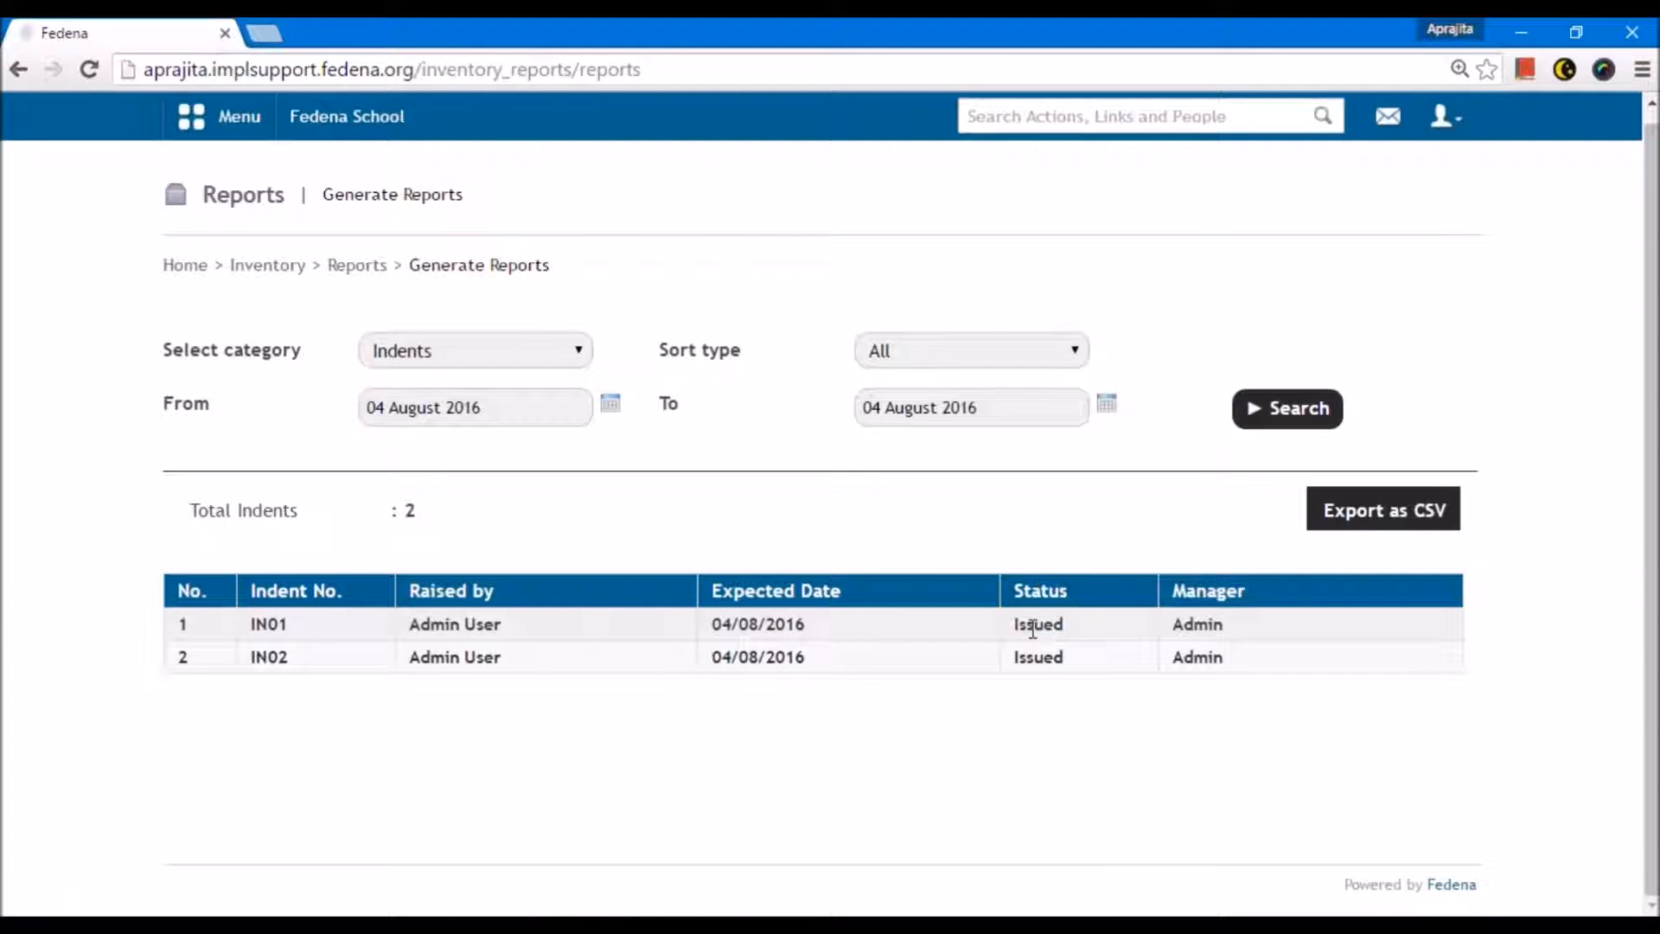
# Step: Leave the report category choices and return to the Inventory Reports page for Sales Reports
pyautogui.click(391, 350)
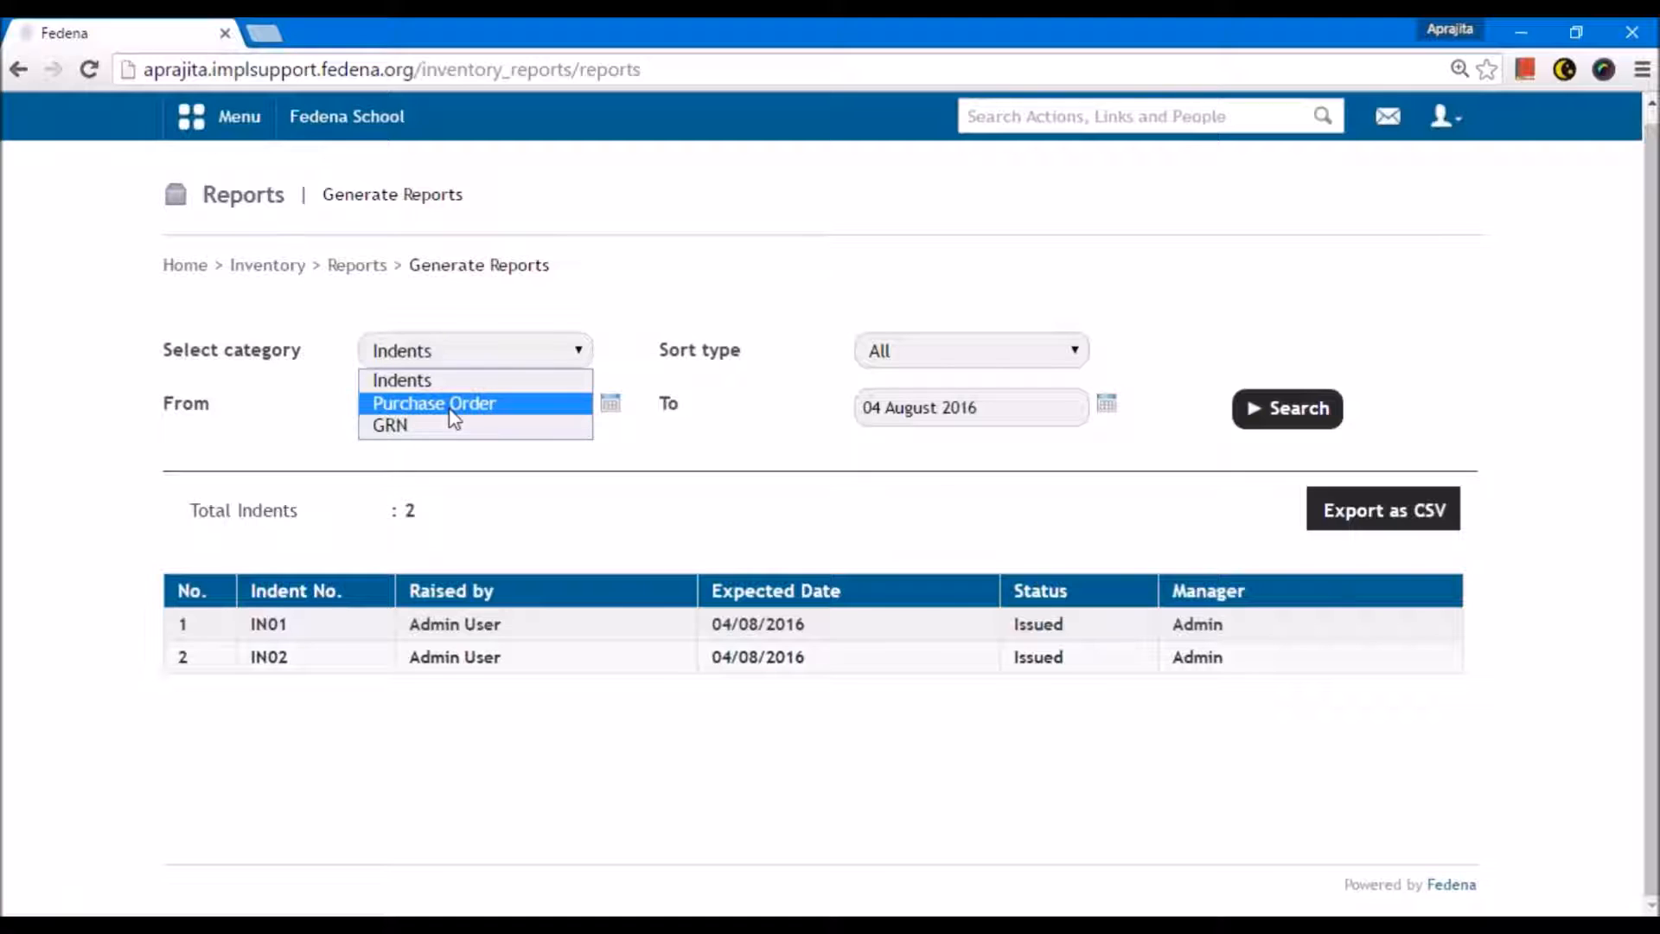
pyautogui.click(360, 297)
pyautogui.click(357, 264)
pyautogui.click(881, 367)
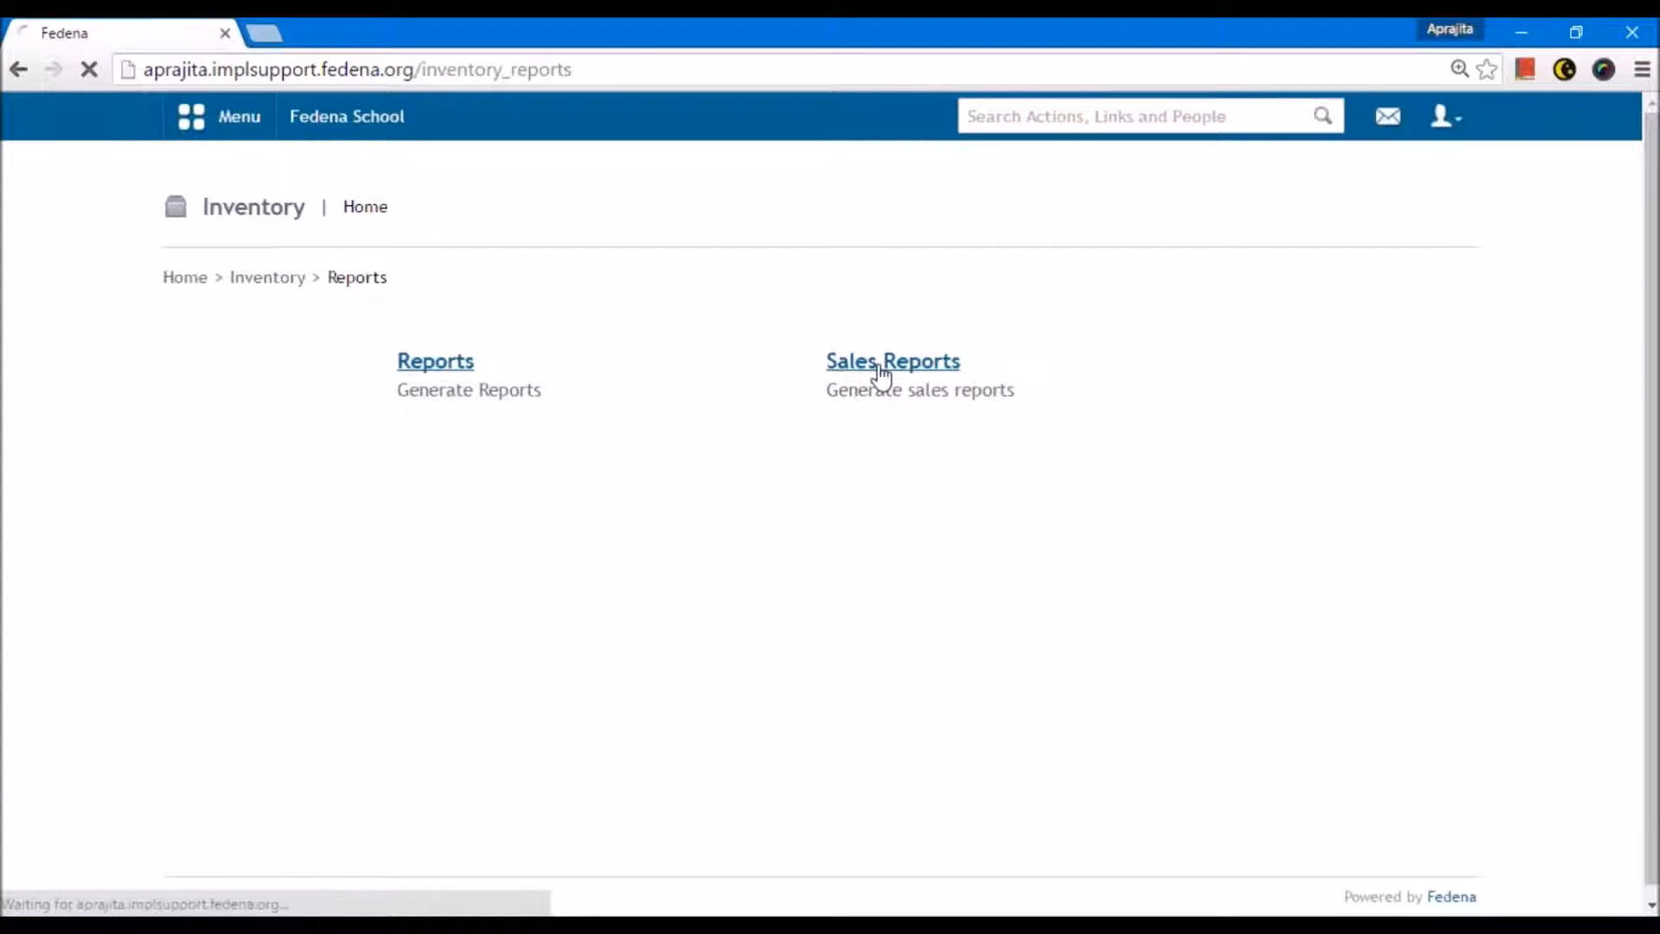
# Step: Run the item-wise sales report for Stationery Store, Sellable items, showing Pens sold 1 for 10.00
pyautogui.click(482, 360)
pyautogui.click(493, 362)
pyautogui.click(503, 415)
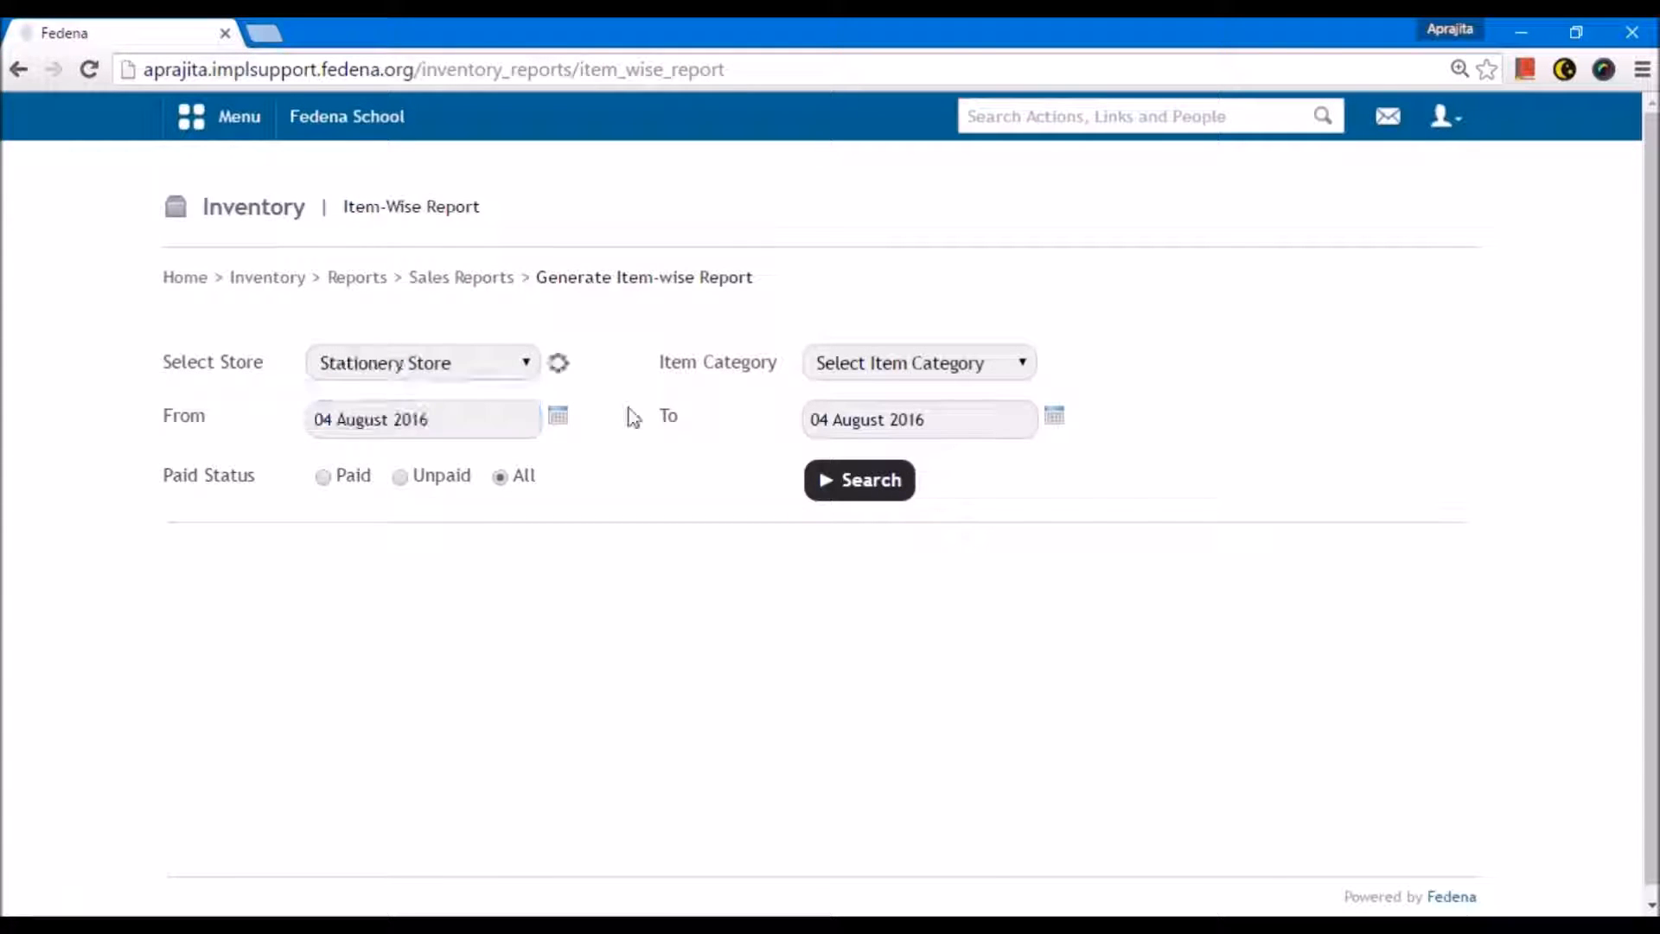
pyautogui.click(885, 367)
pyautogui.click(871, 396)
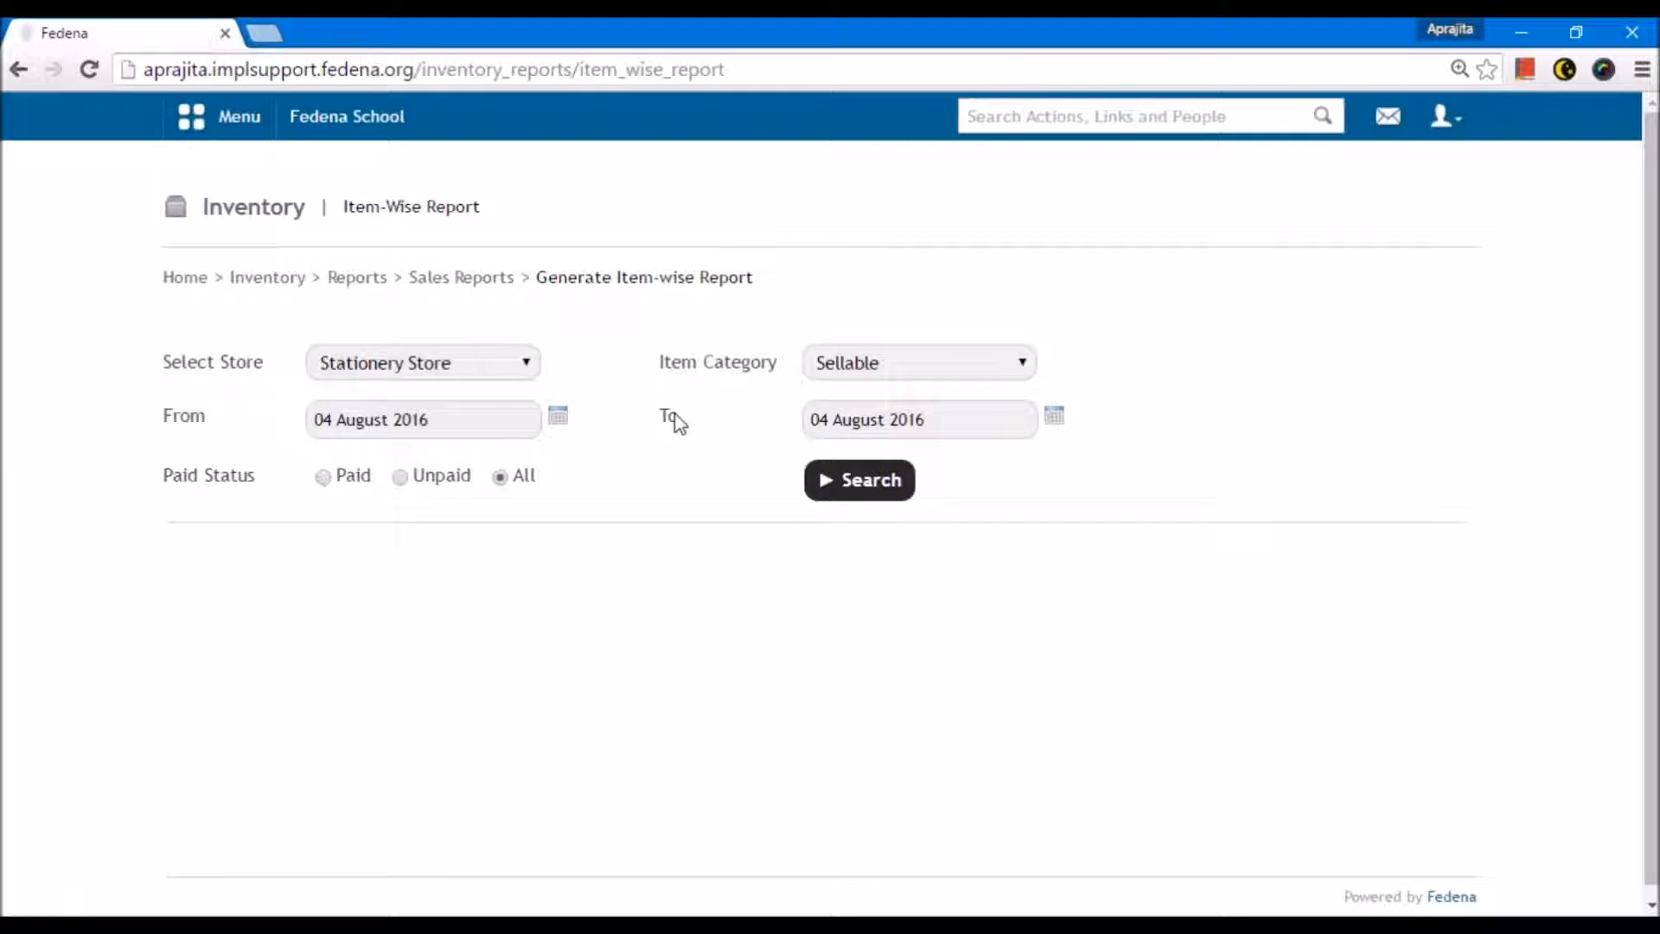
pyautogui.click(855, 496)
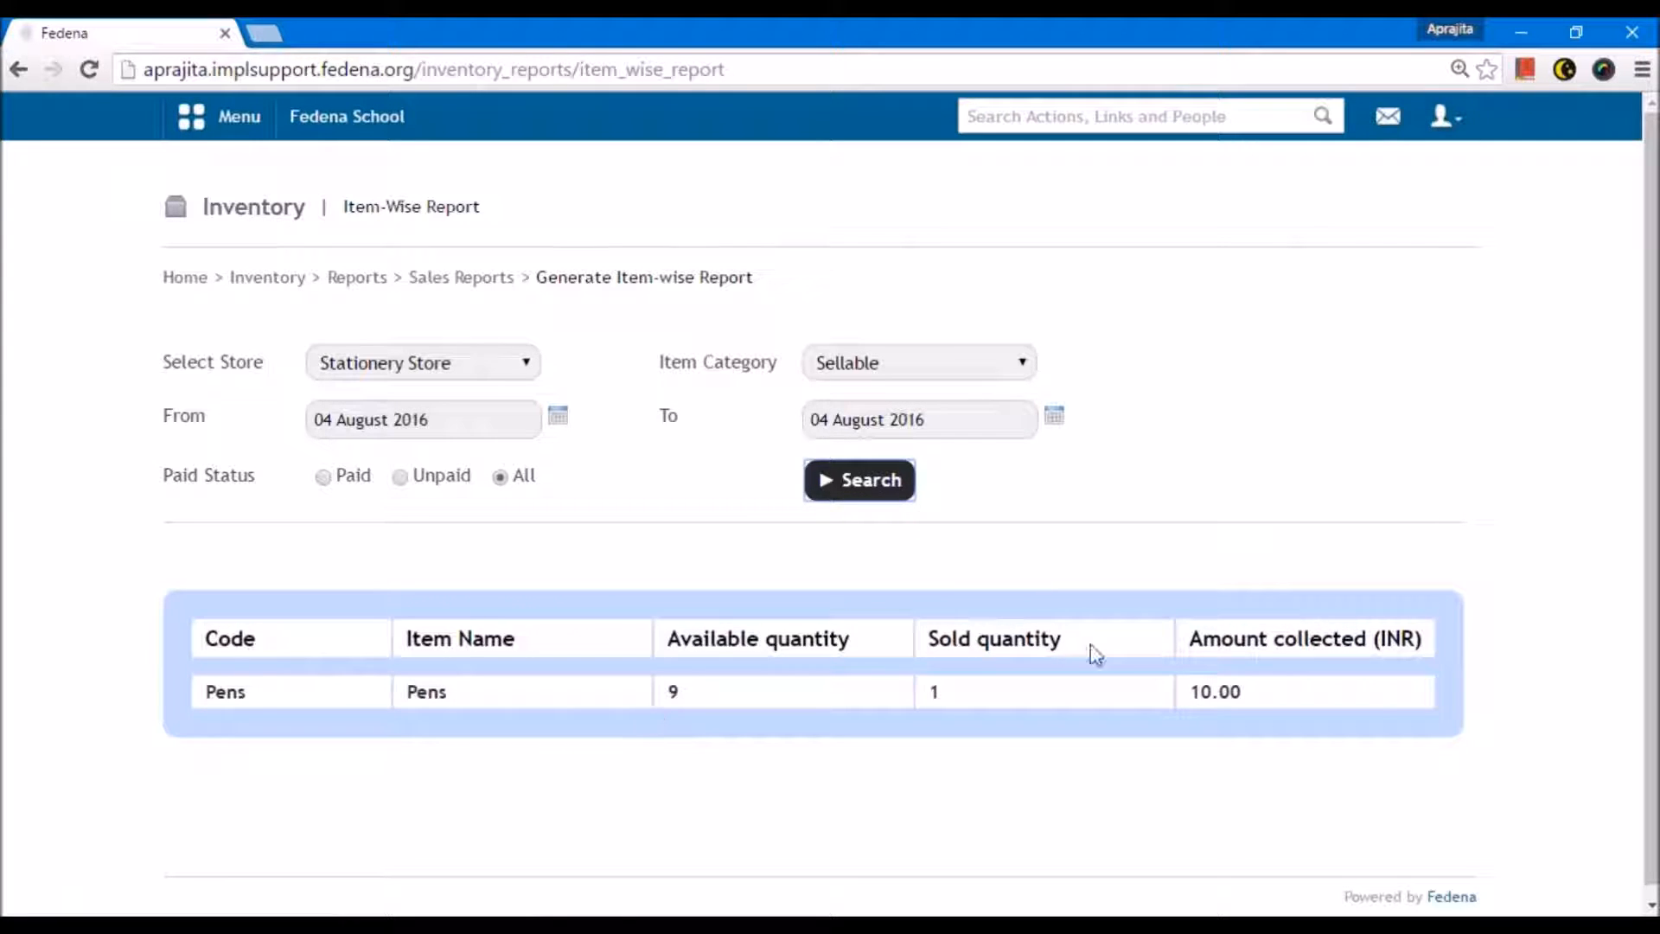
# Step: Go back to Sales Reports and search the invoice sales report for the date range
pyautogui.hotkey('alt', 'Left')
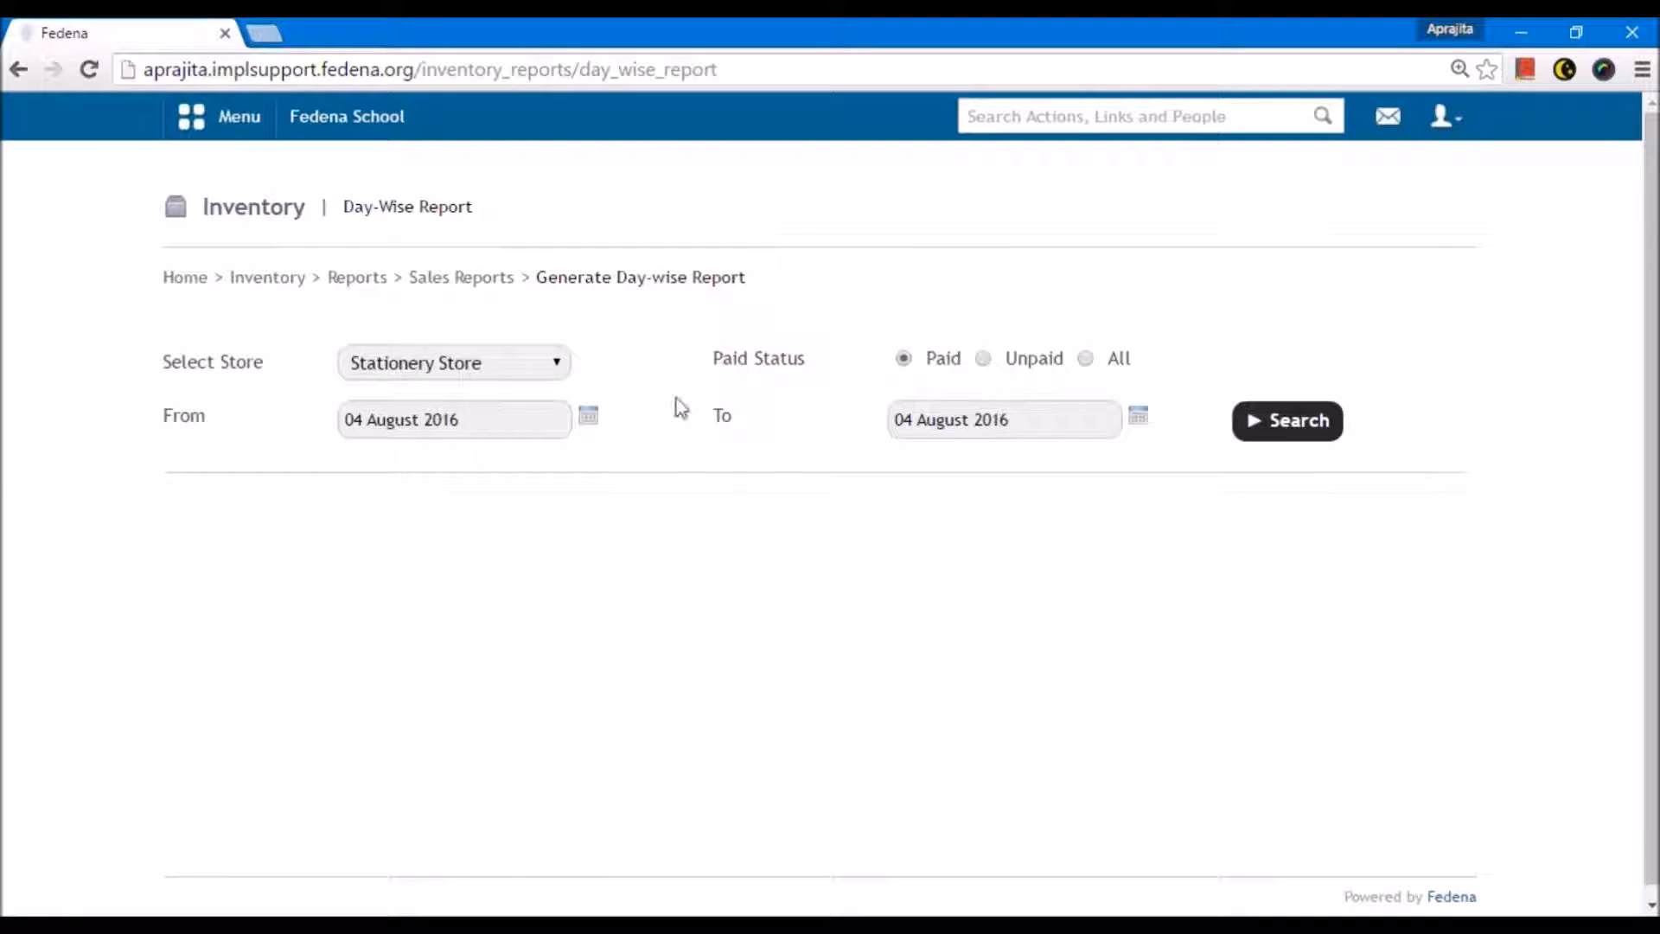
pyautogui.hotkey('alt', 'Left')
pyautogui.click(493, 504)
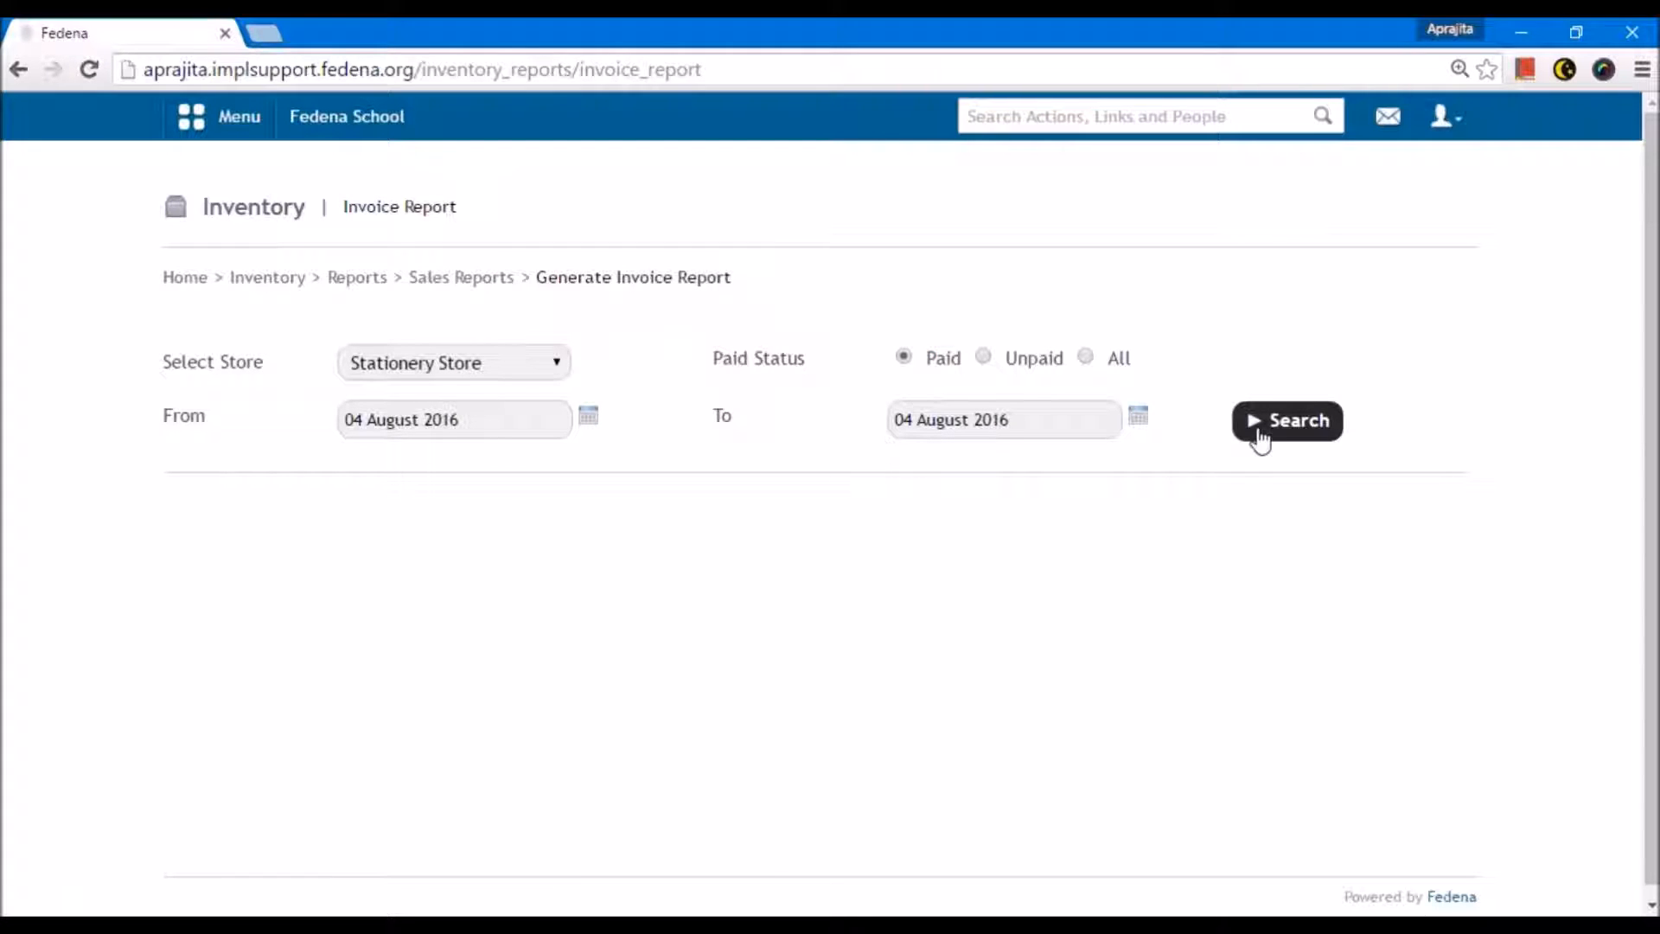
pyautogui.click(1262, 437)
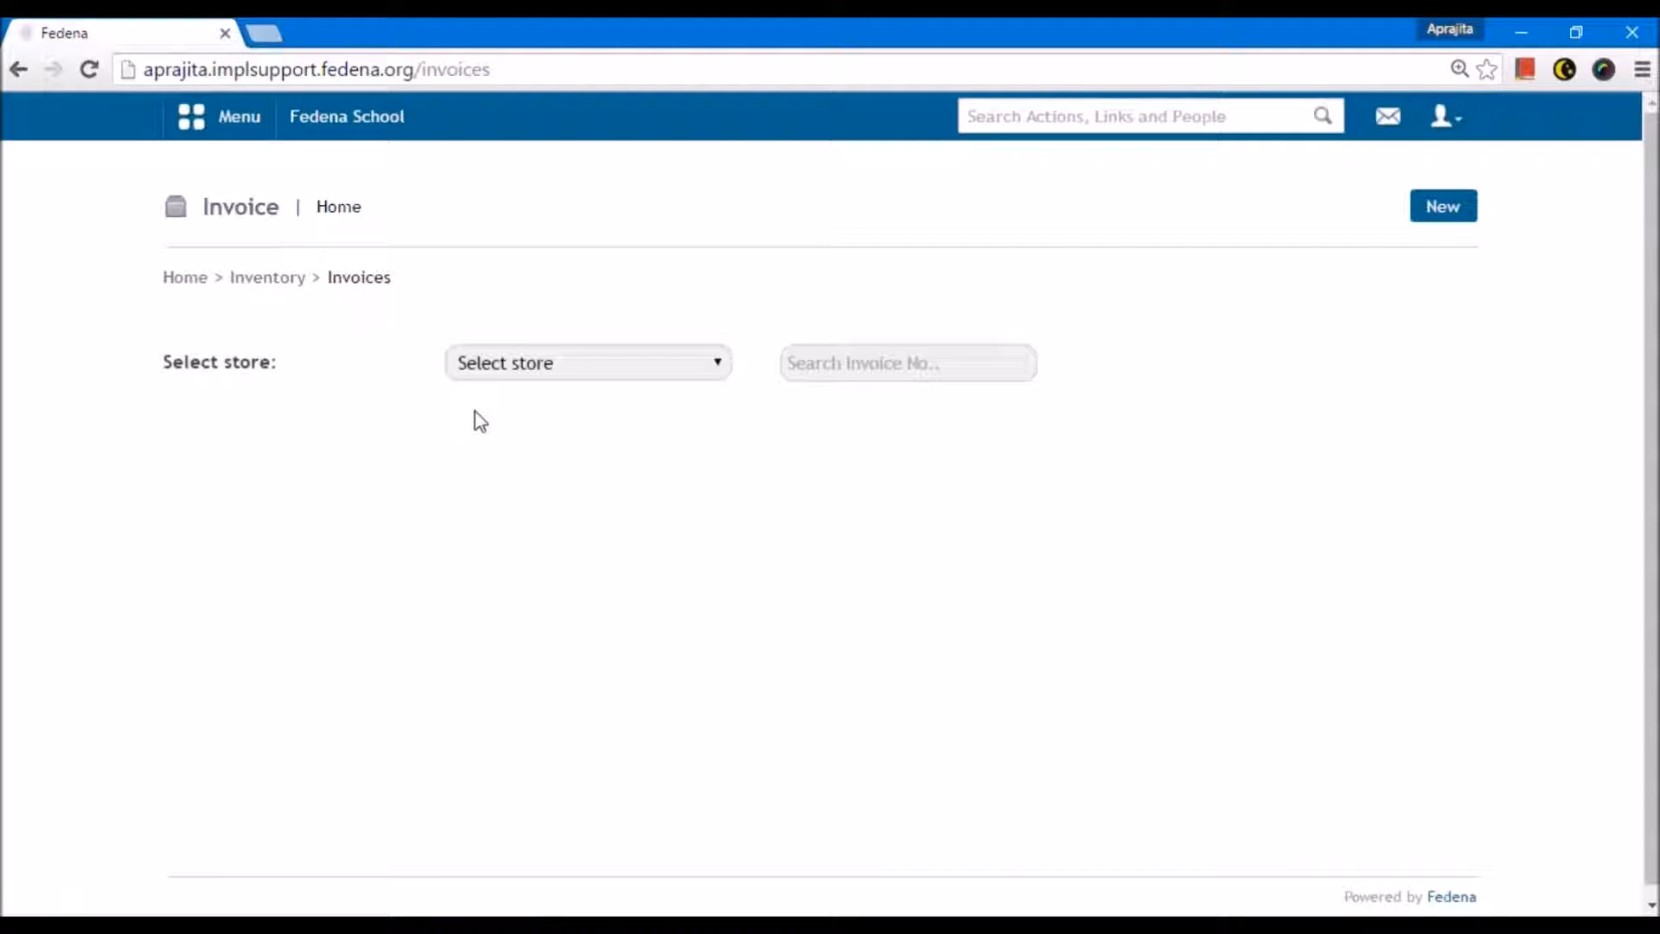
# Step: List the Stationery Store invoices and view invoice SS001
pyautogui.click(488, 364)
pyautogui.click(519, 414)
pyautogui.click(298, 562)
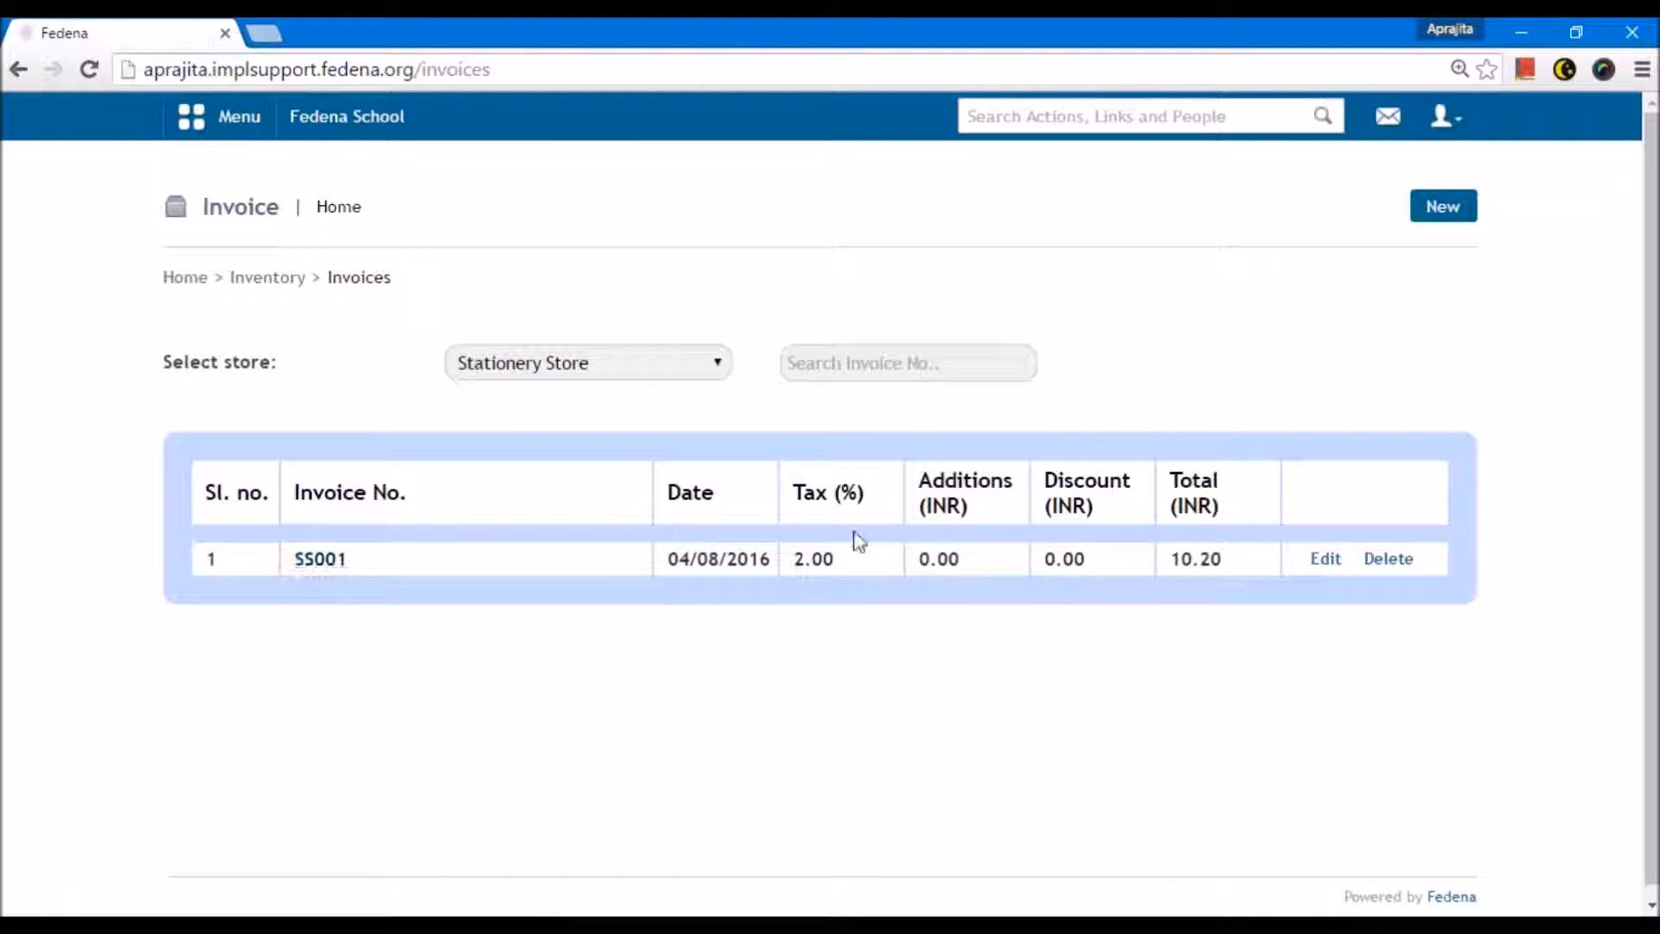
pyautogui.click(322, 563)
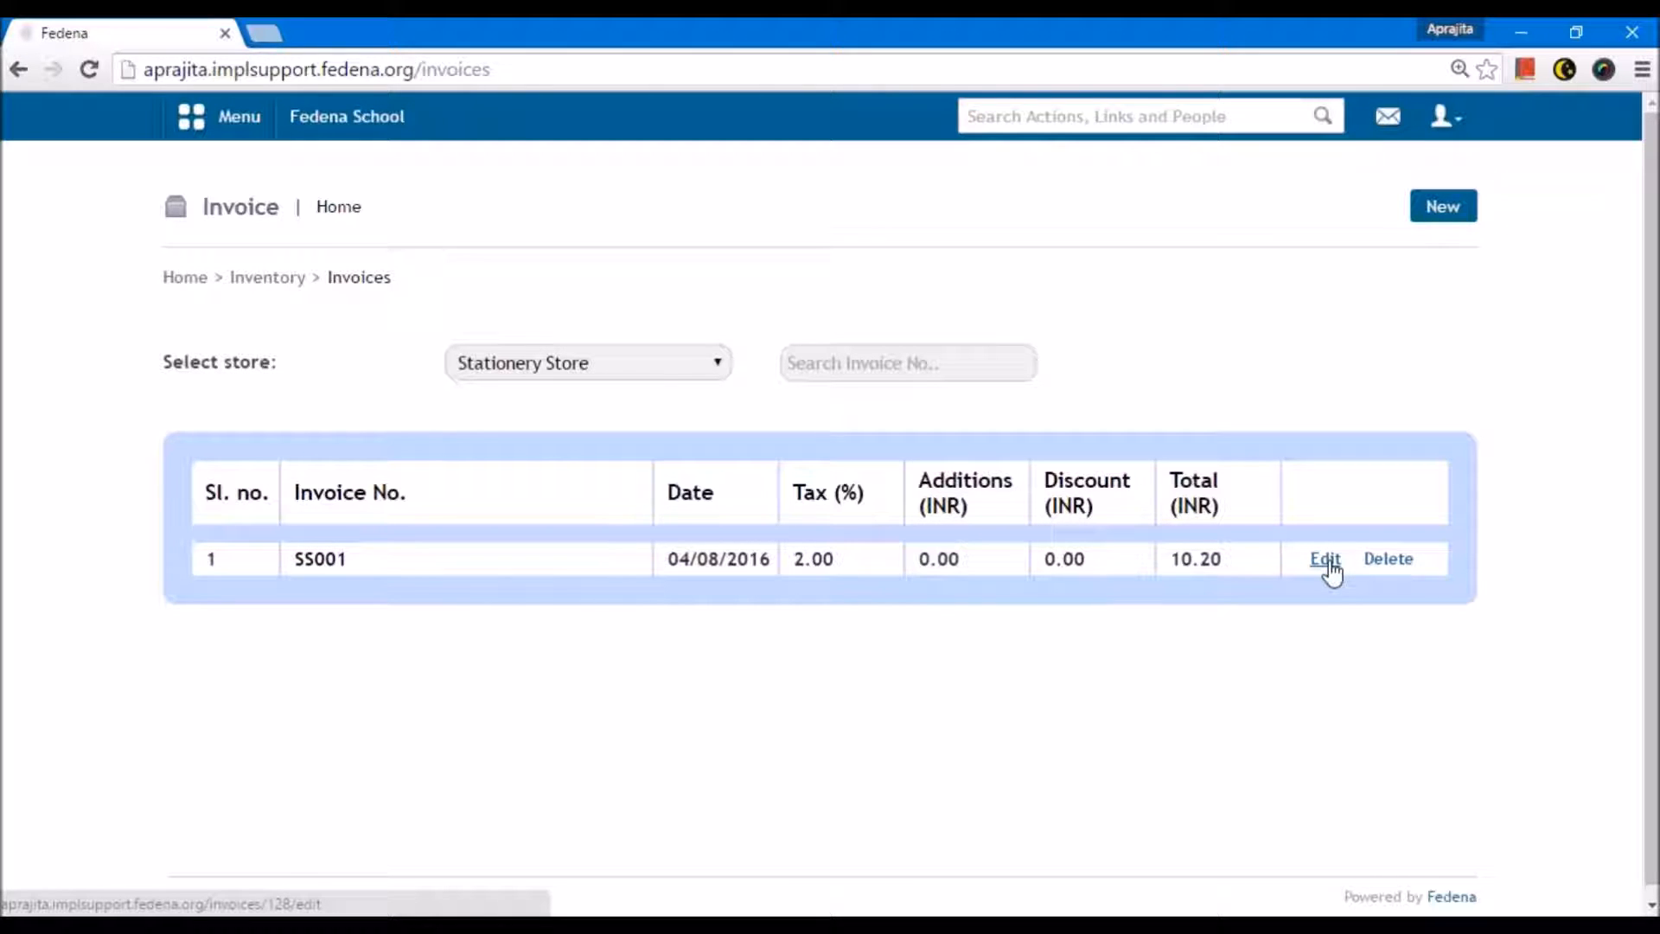
pyautogui.click(320, 558)
pyautogui.click(519, 371)
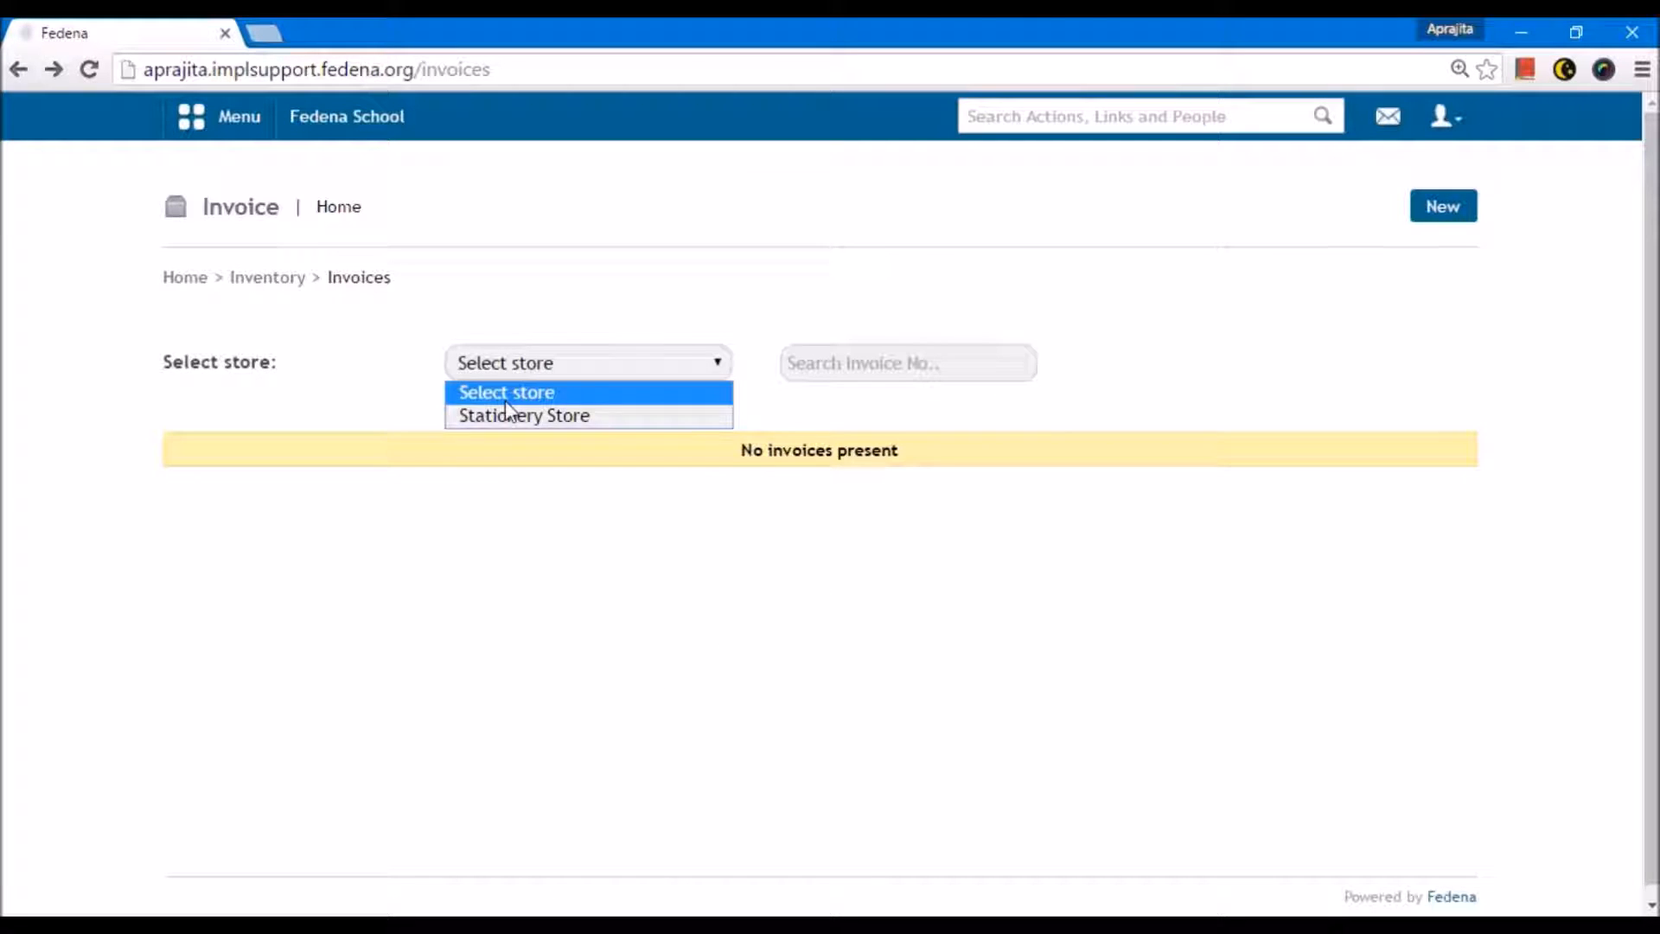
pyautogui.click(553, 416)
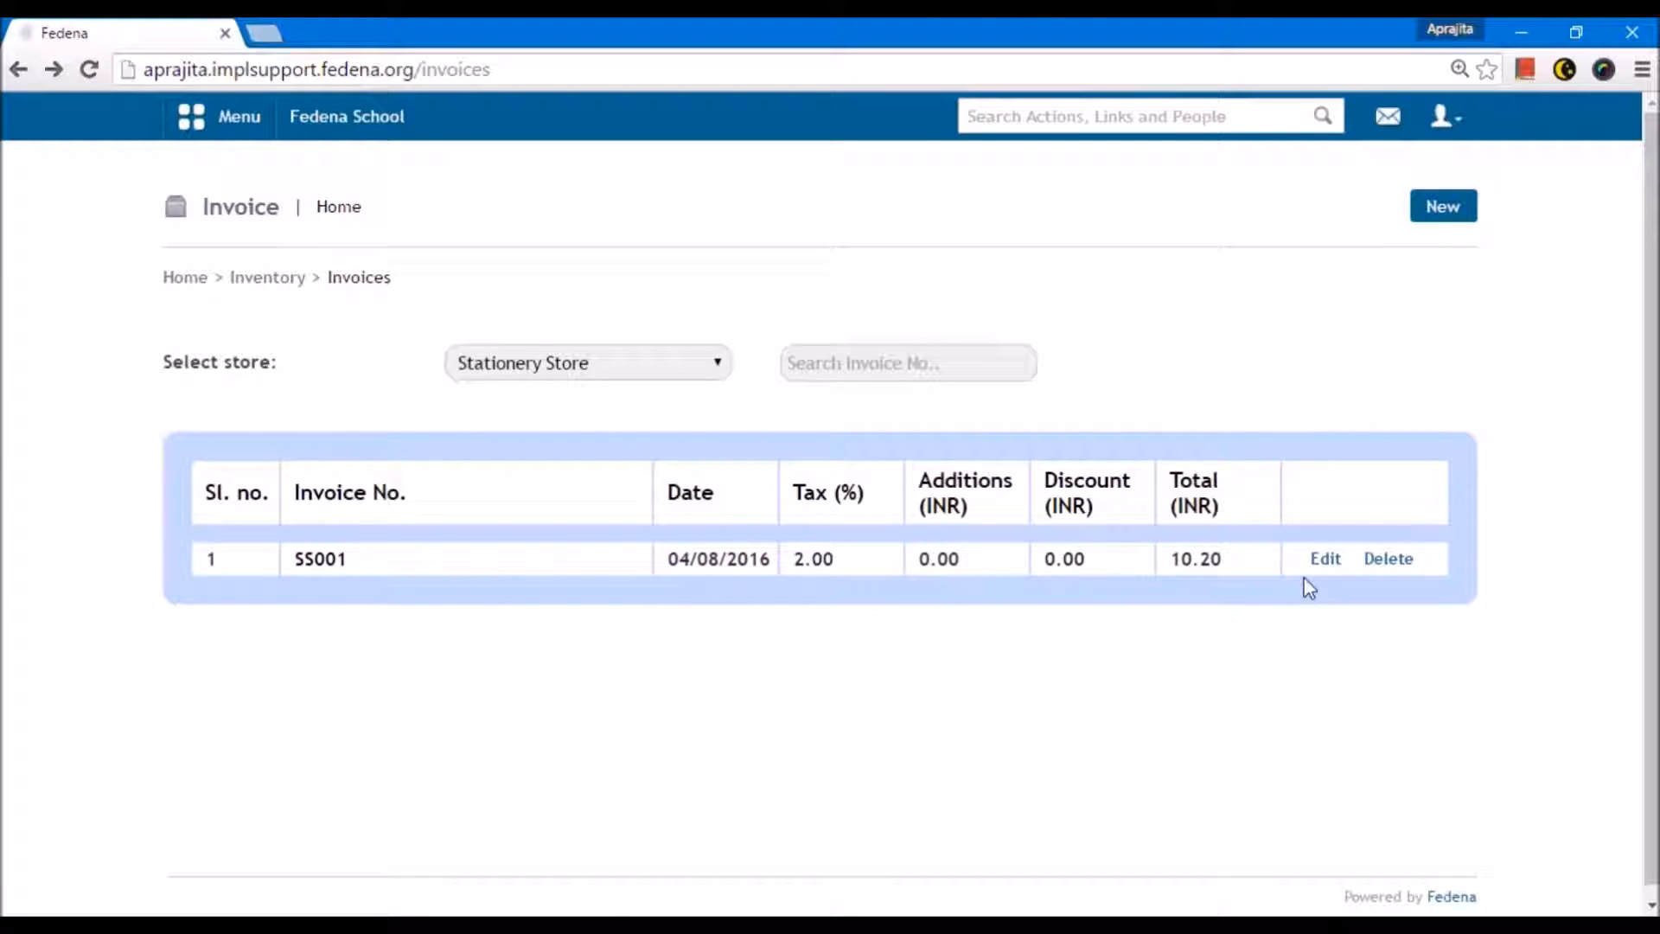
# Step: Edit invoice SS001 and add a new item row to it
pyautogui.click(1325, 559)
pyautogui.scroll(-10, 983, 644)
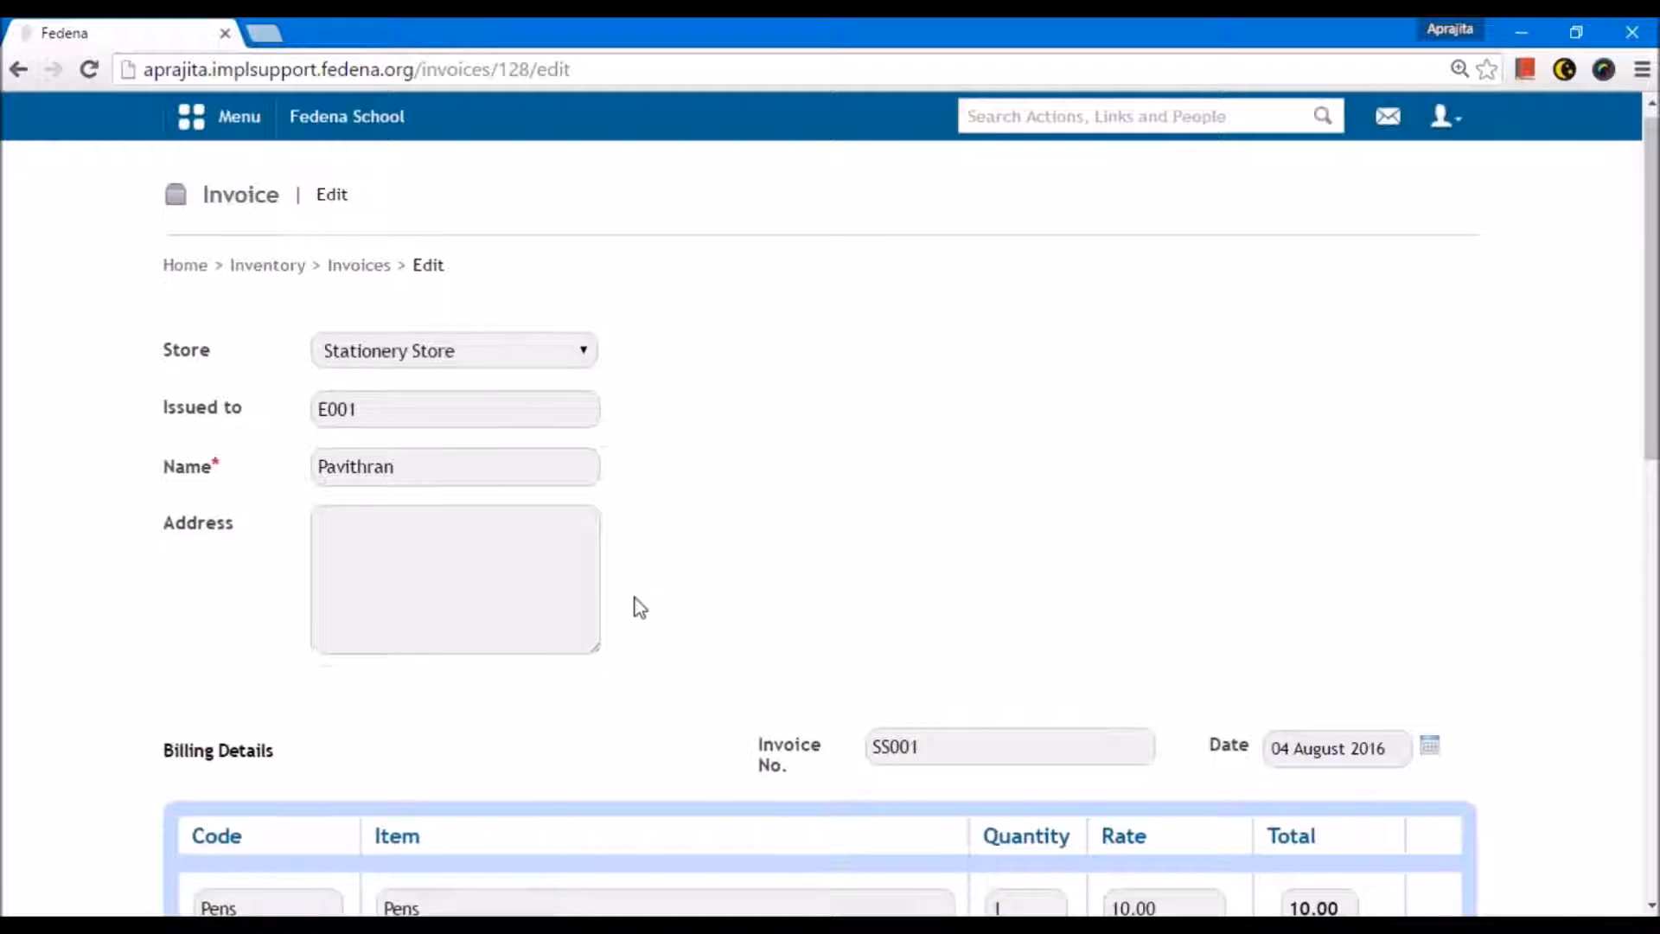
pyautogui.scroll(-1, 983, 644)
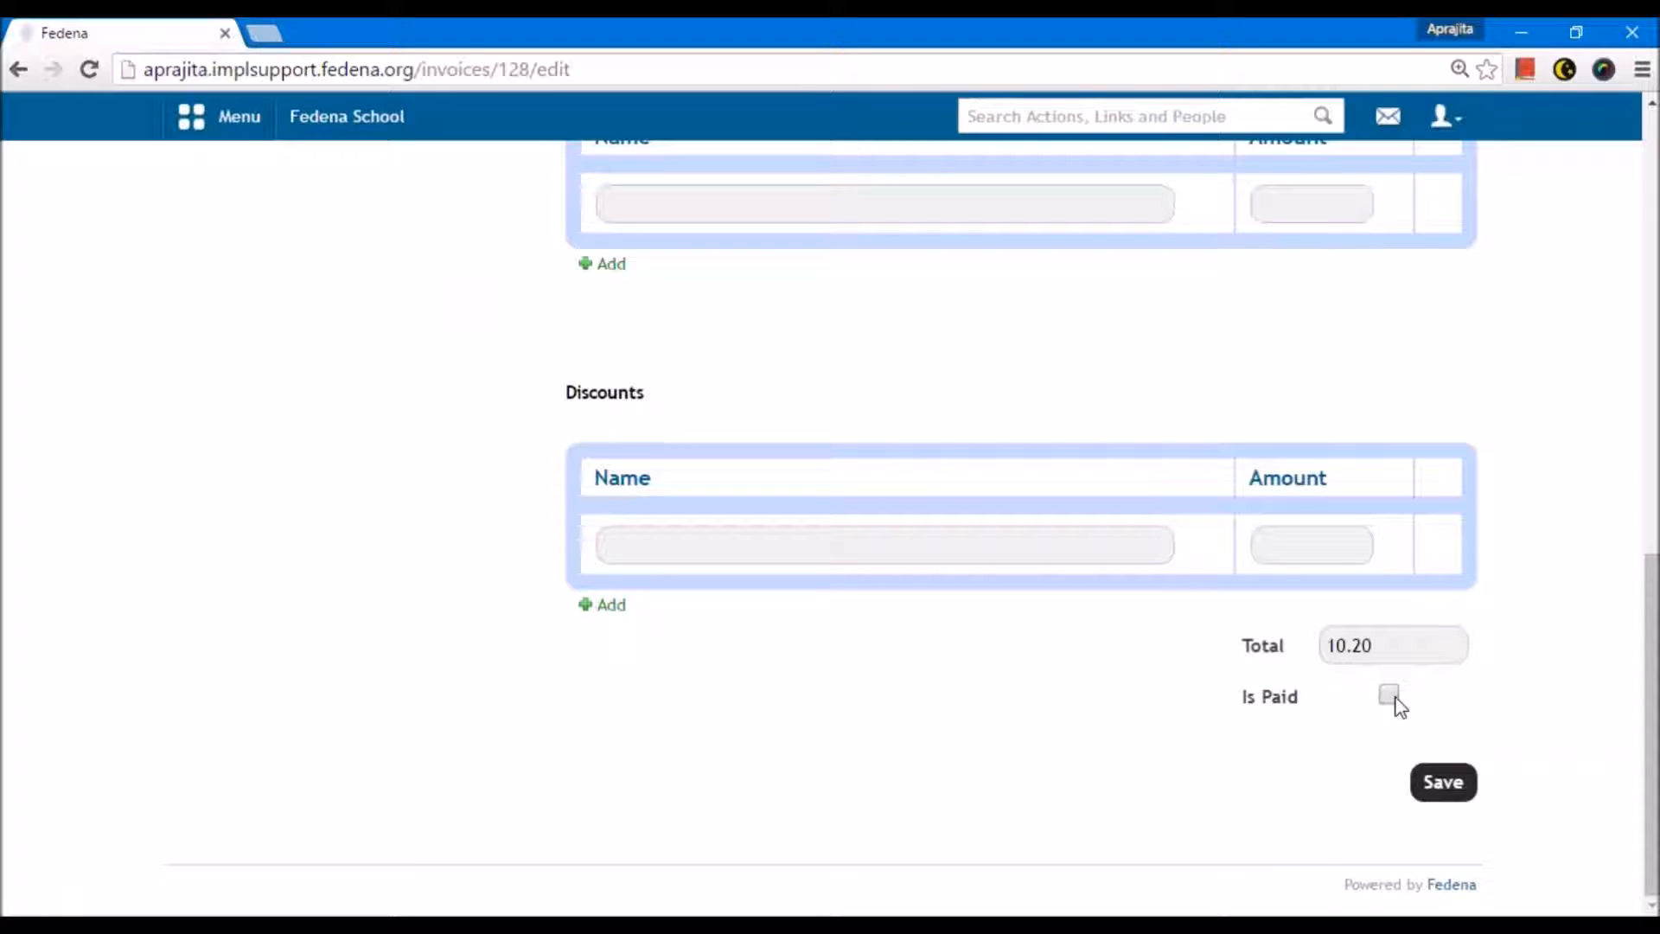
pyautogui.scroll(5, 1407, 707)
pyautogui.scroll(5, 487, 622)
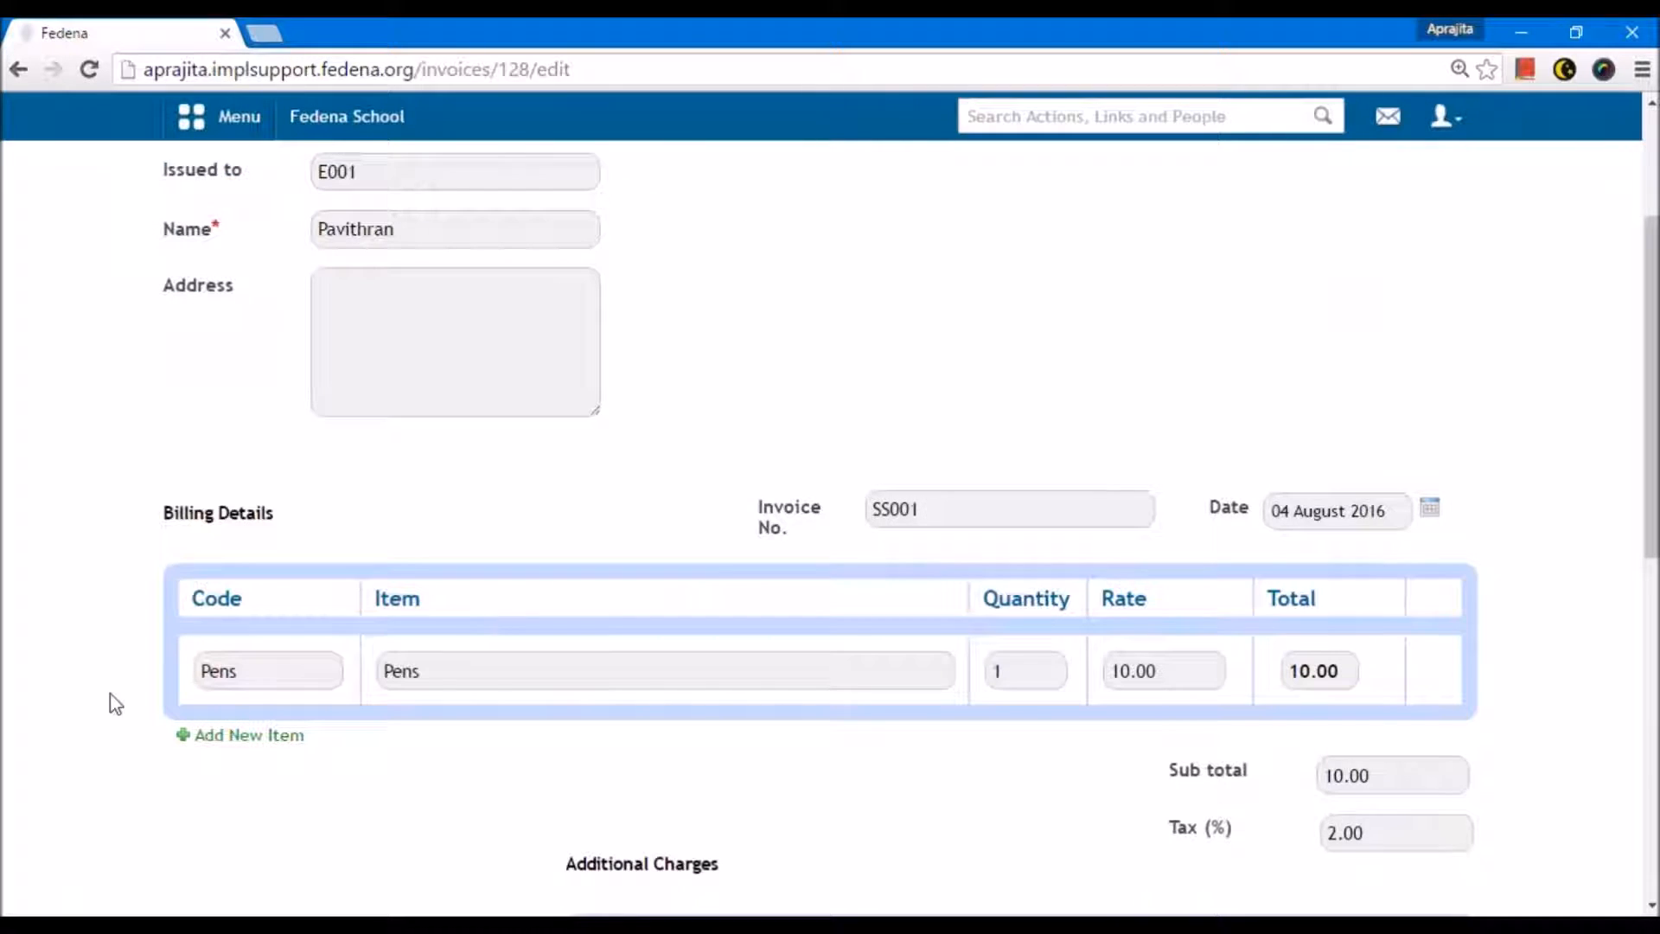
pyautogui.click(237, 737)
pyautogui.click(236, 746)
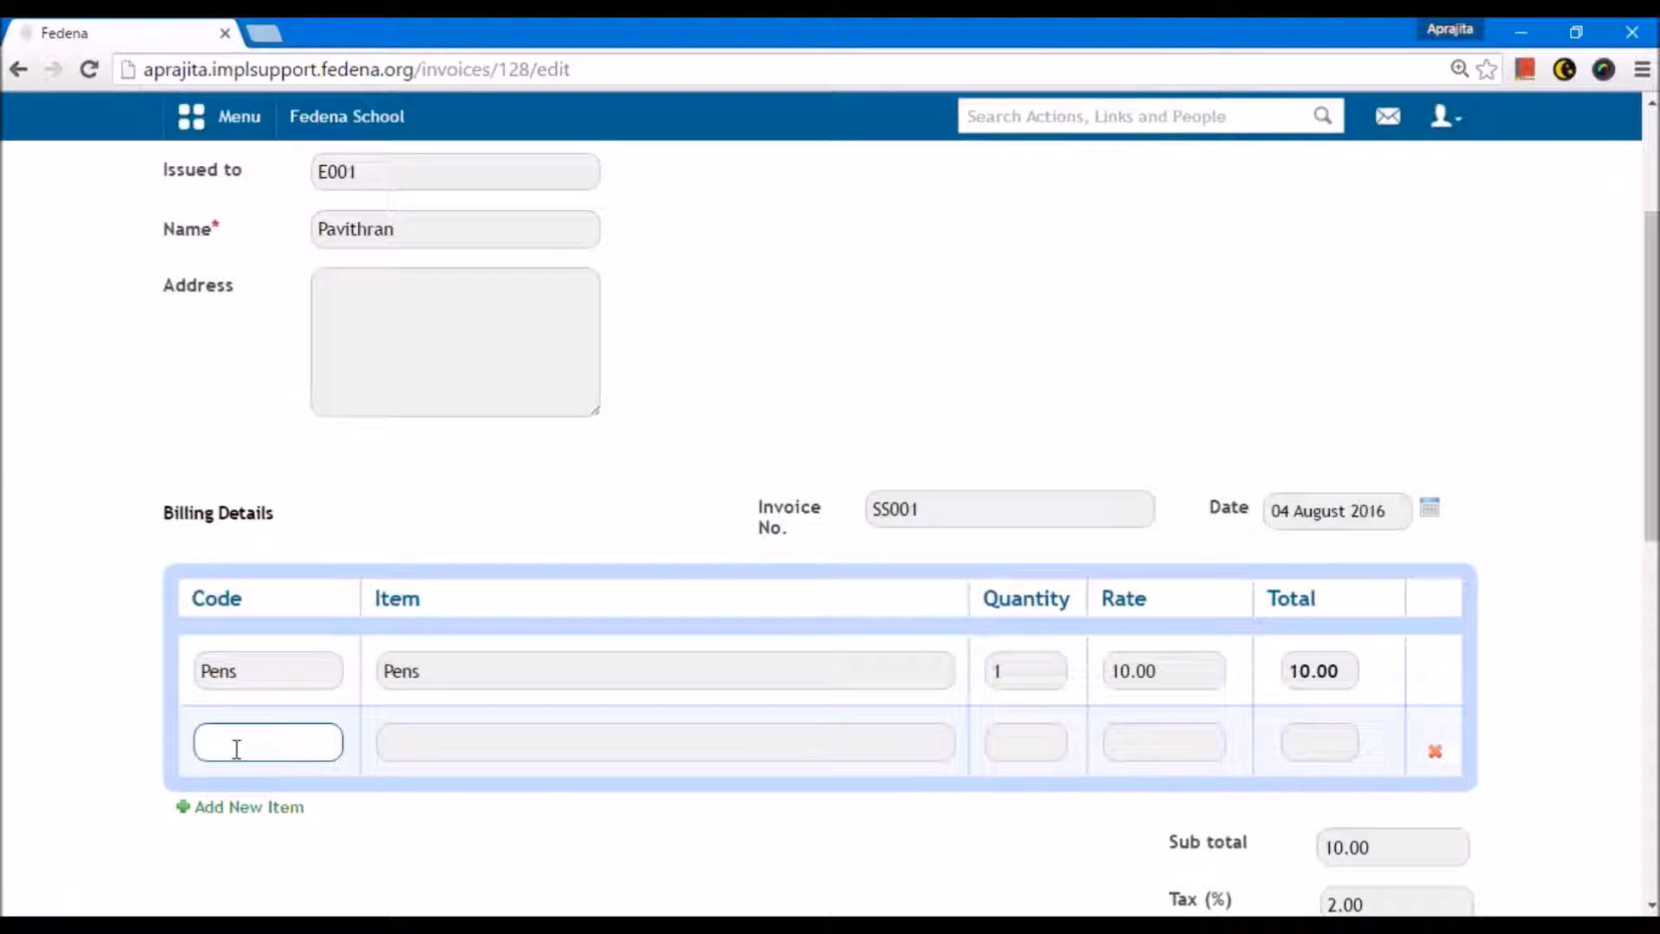
pyautogui.write('p')
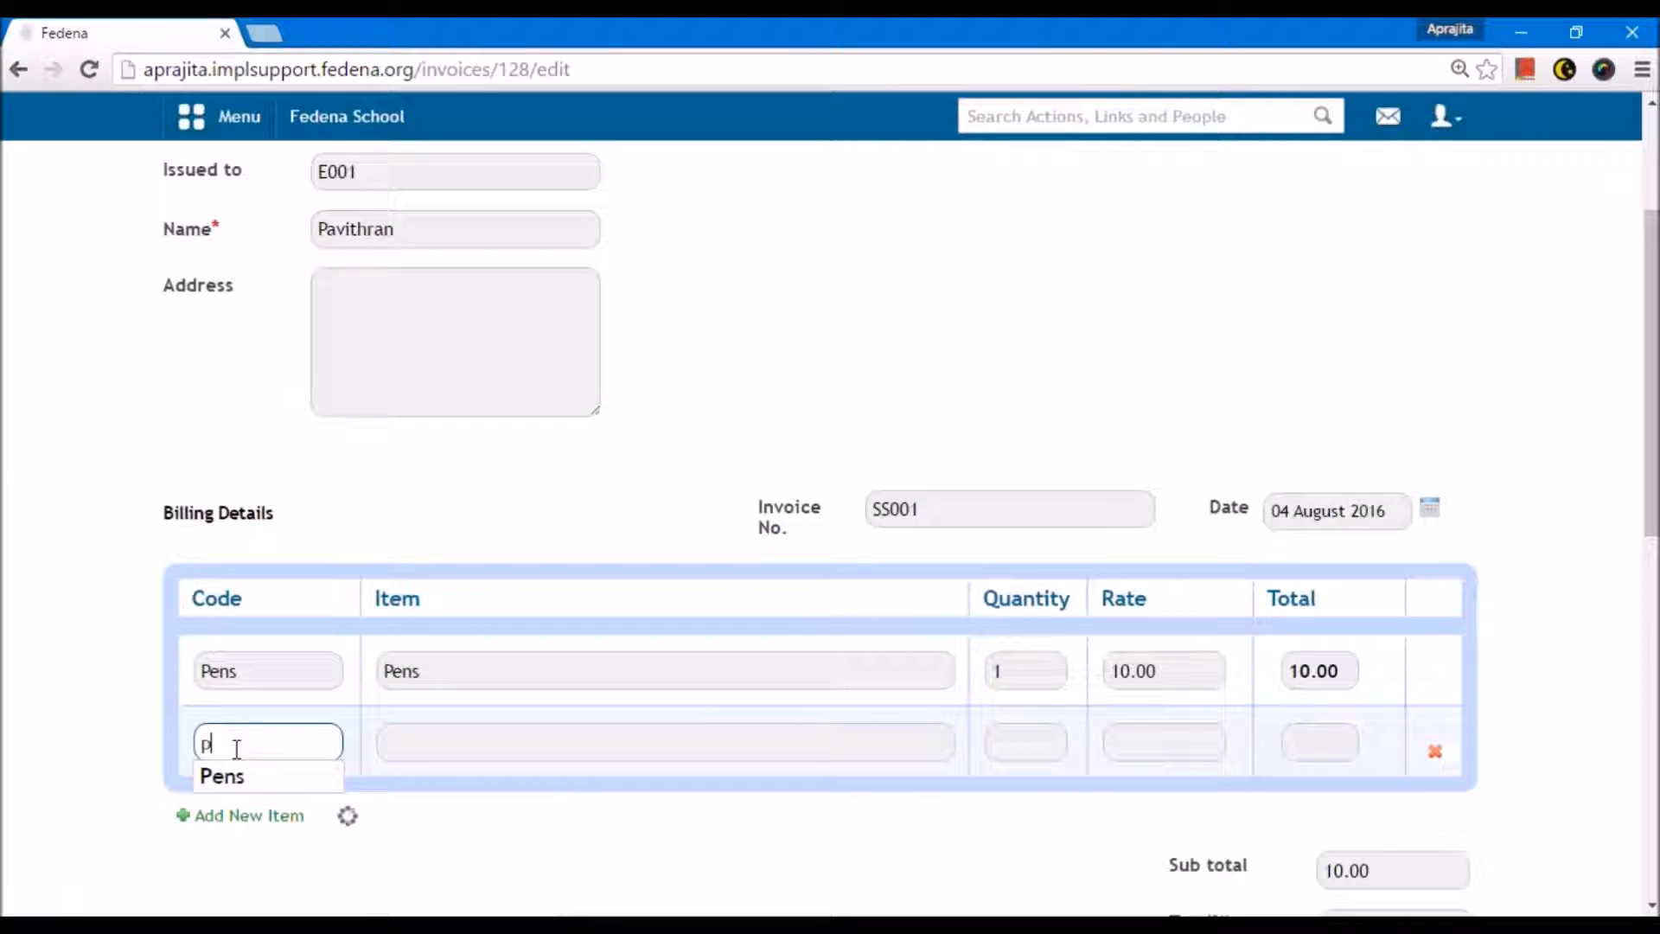
pyautogui.press('BackSpace')
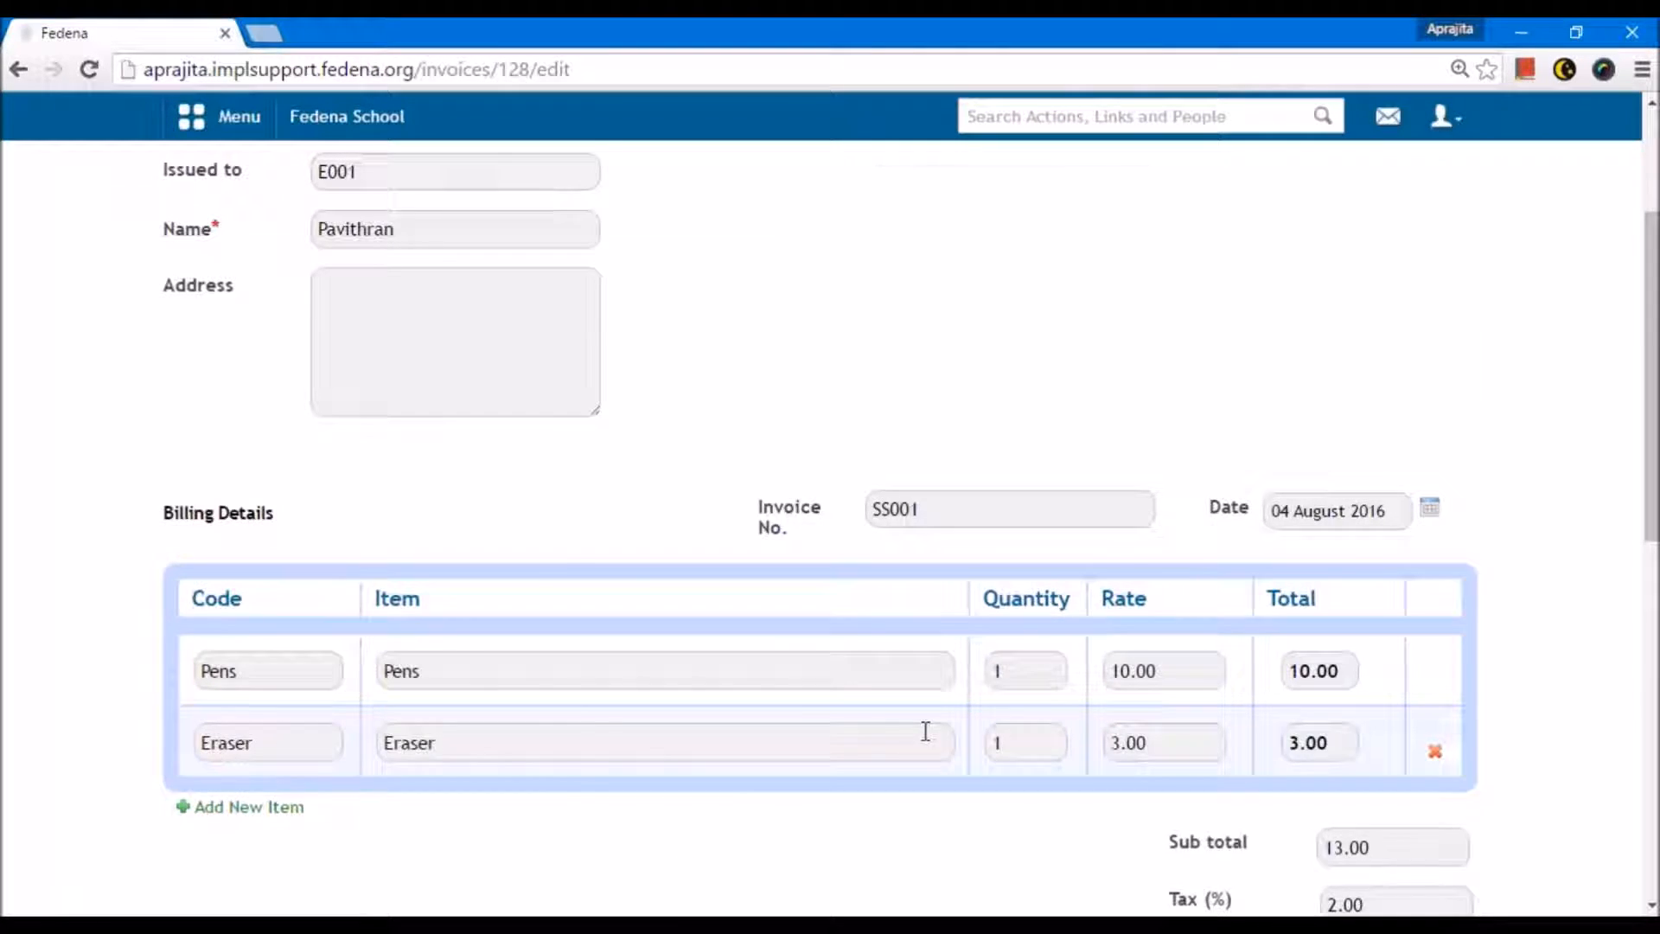
pyautogui.scroll(-10, 1183, 671)
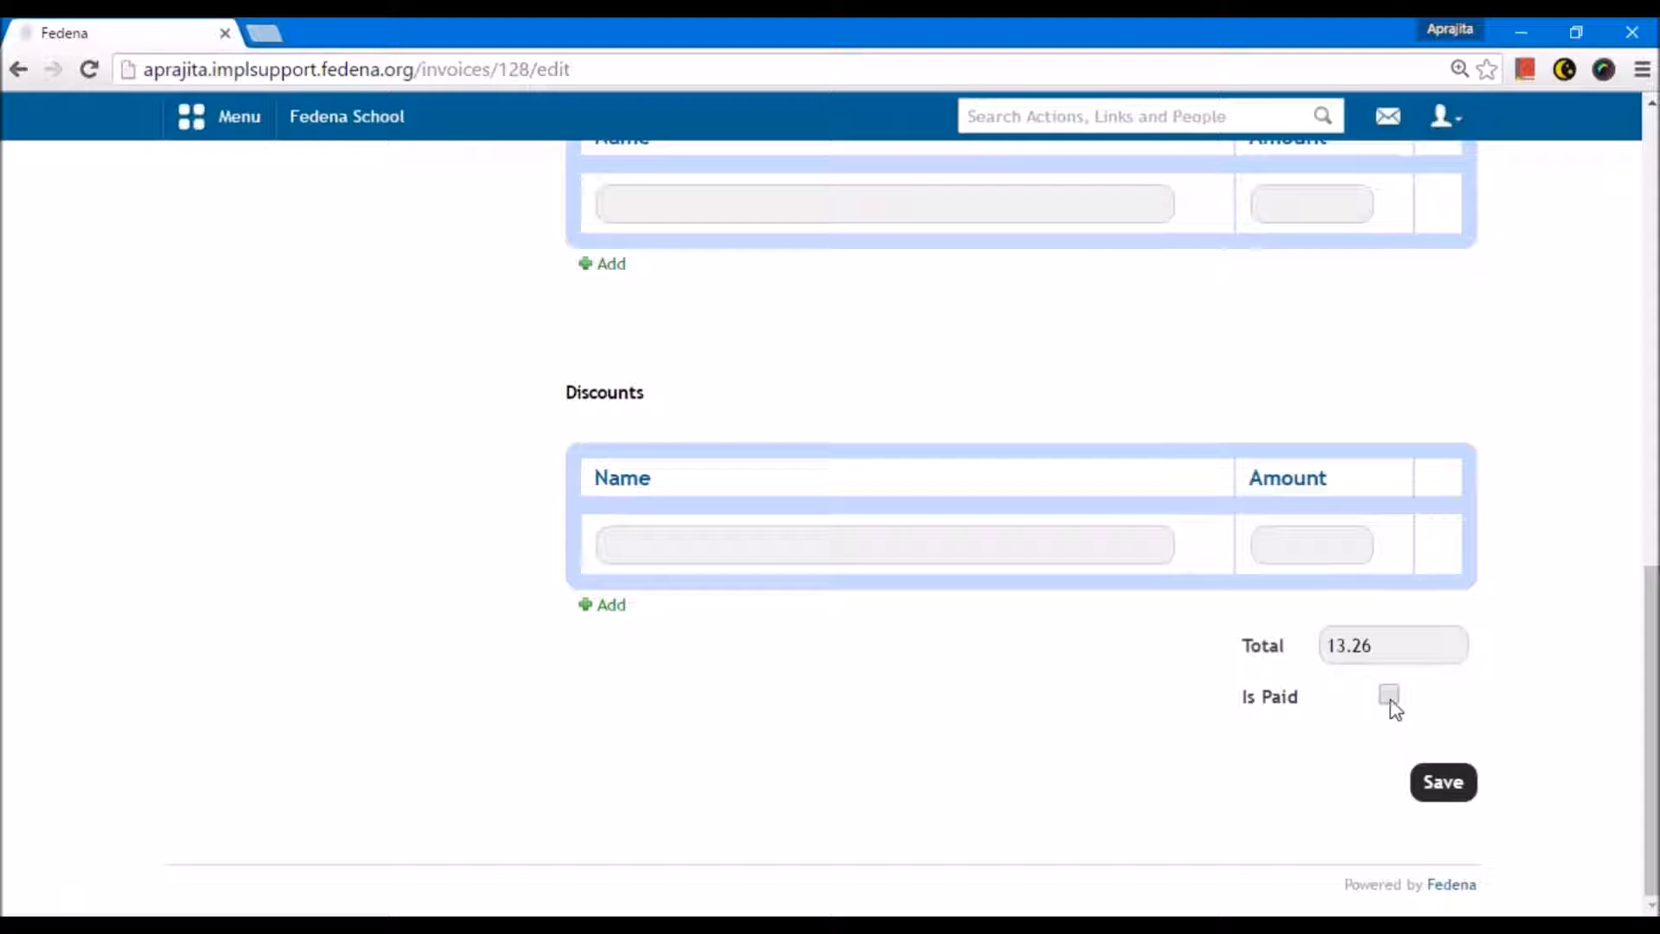
# Step: Mark SS001 as paid, save it, and confirm its 13.26 total under Stationery Store
pyautogui.click(1388, 695)
pyautogui.click(1424, 775)
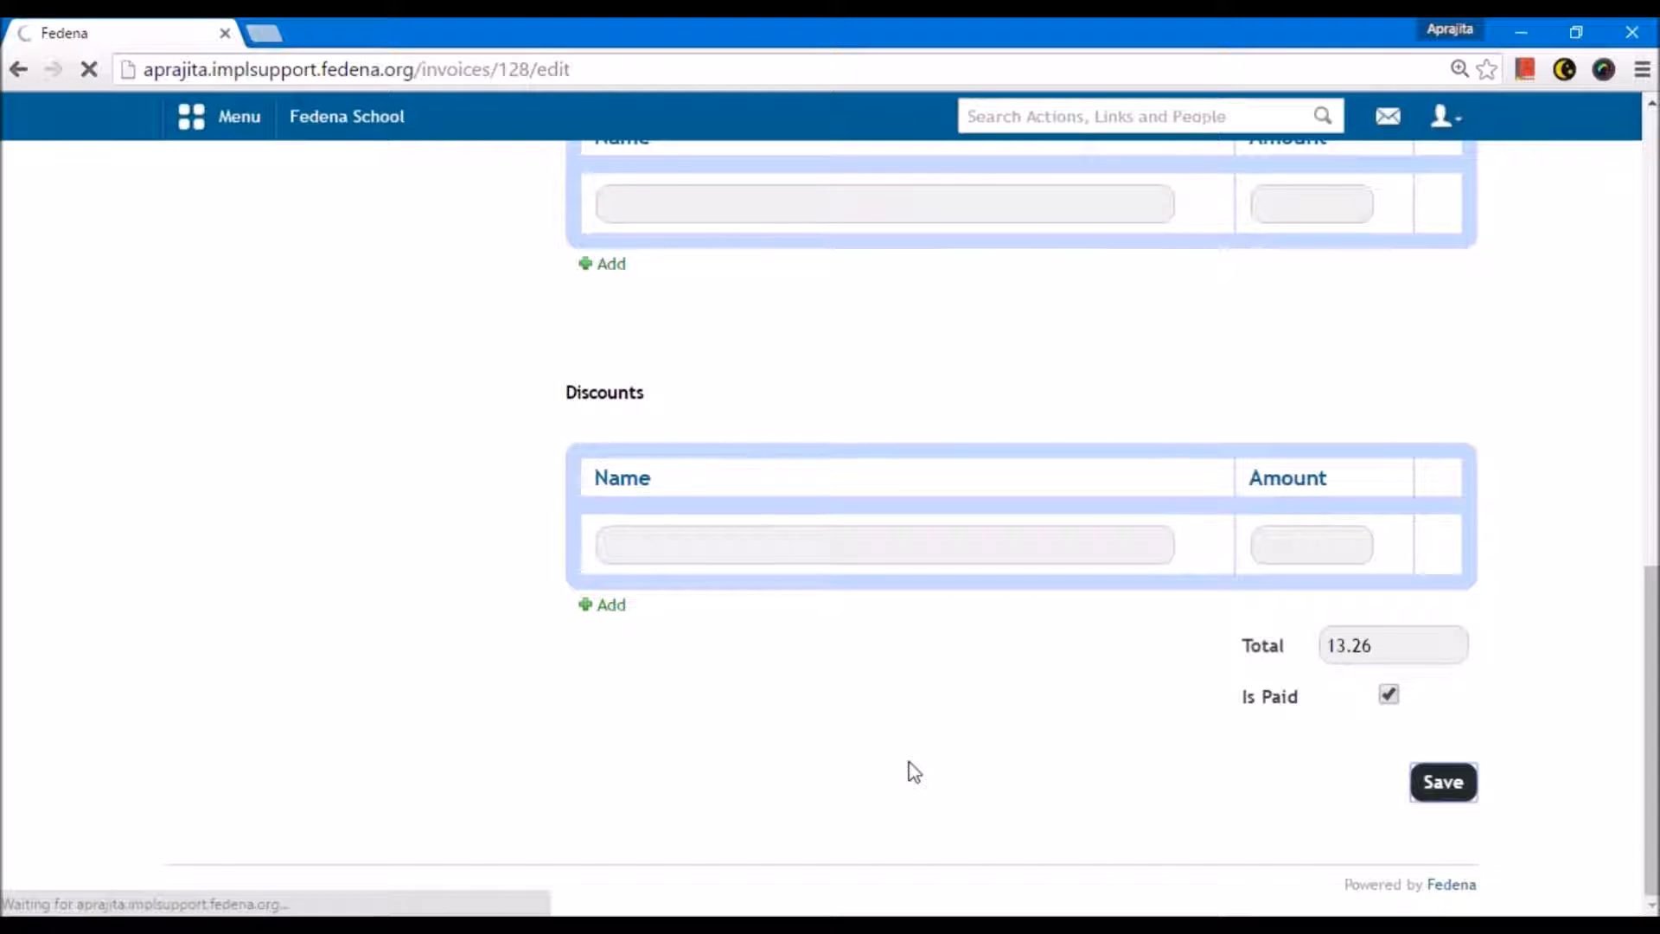
pyautogui.click(500, 415)
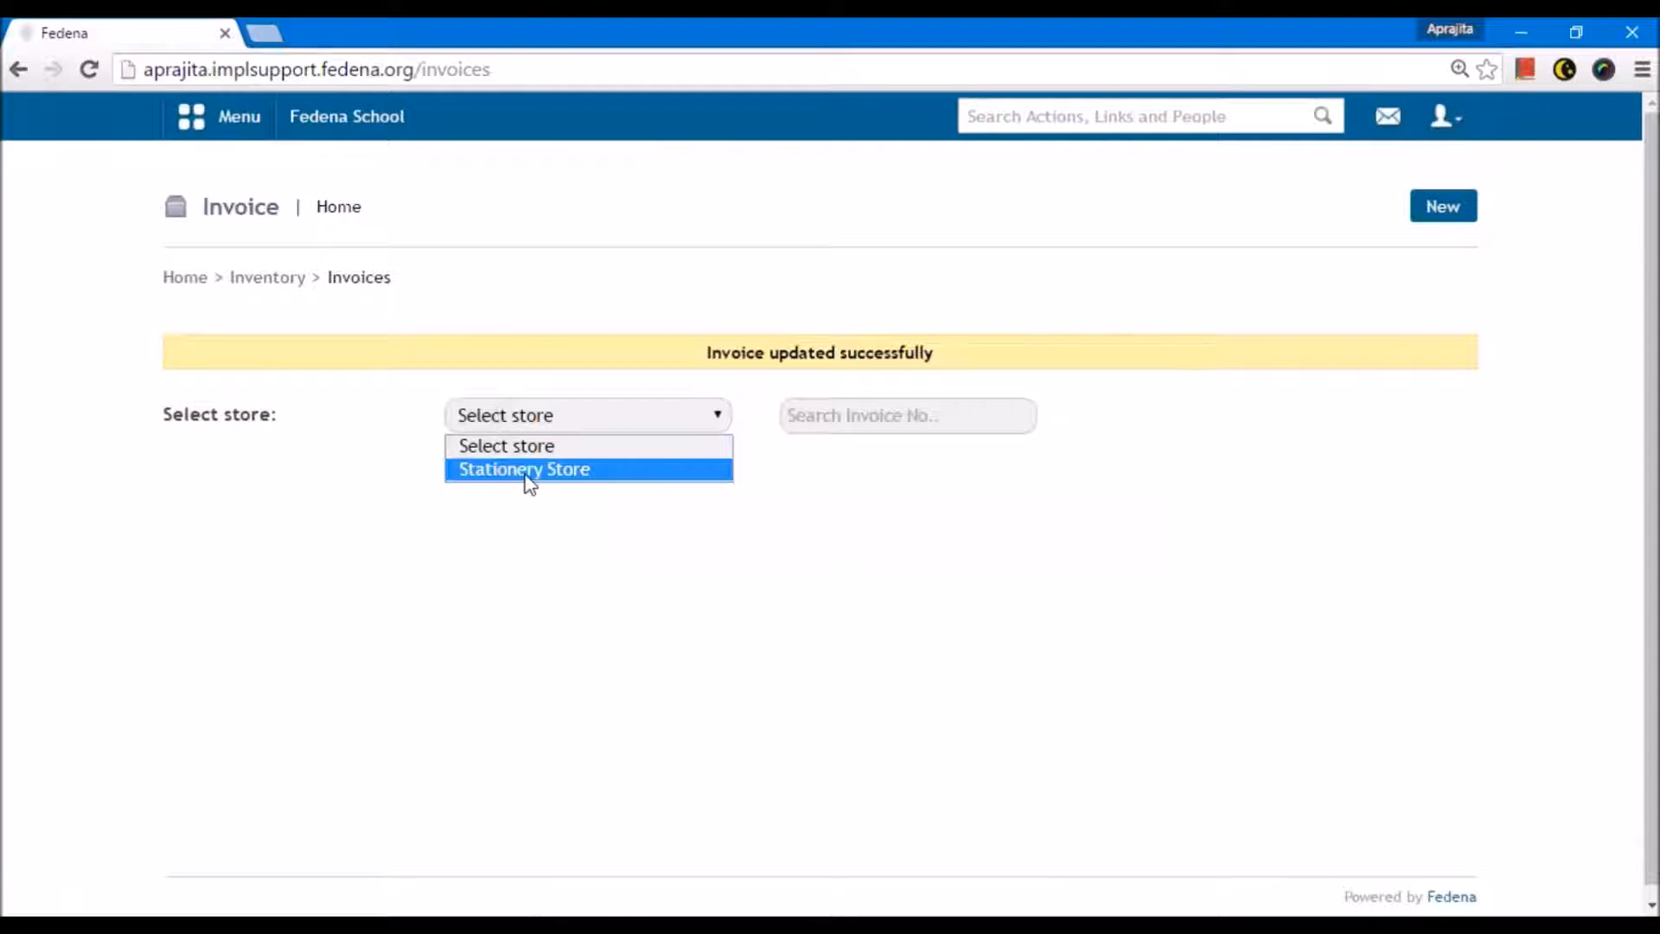
pyautogui.click(529, 471)
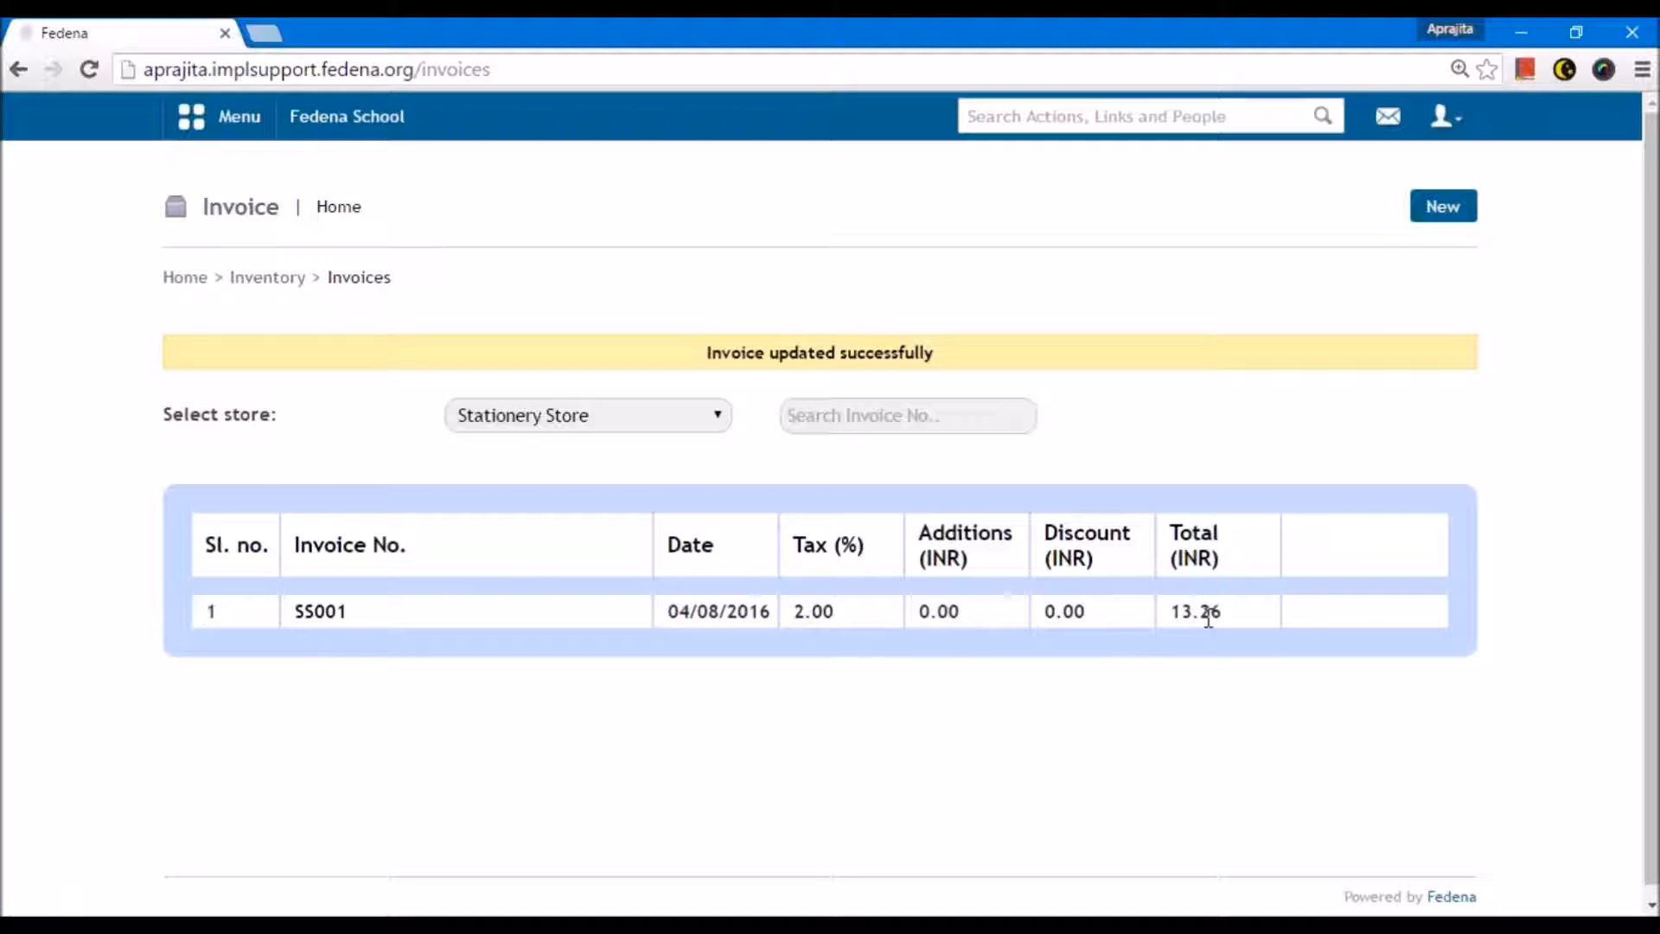
pyautogui.click(218, 116)
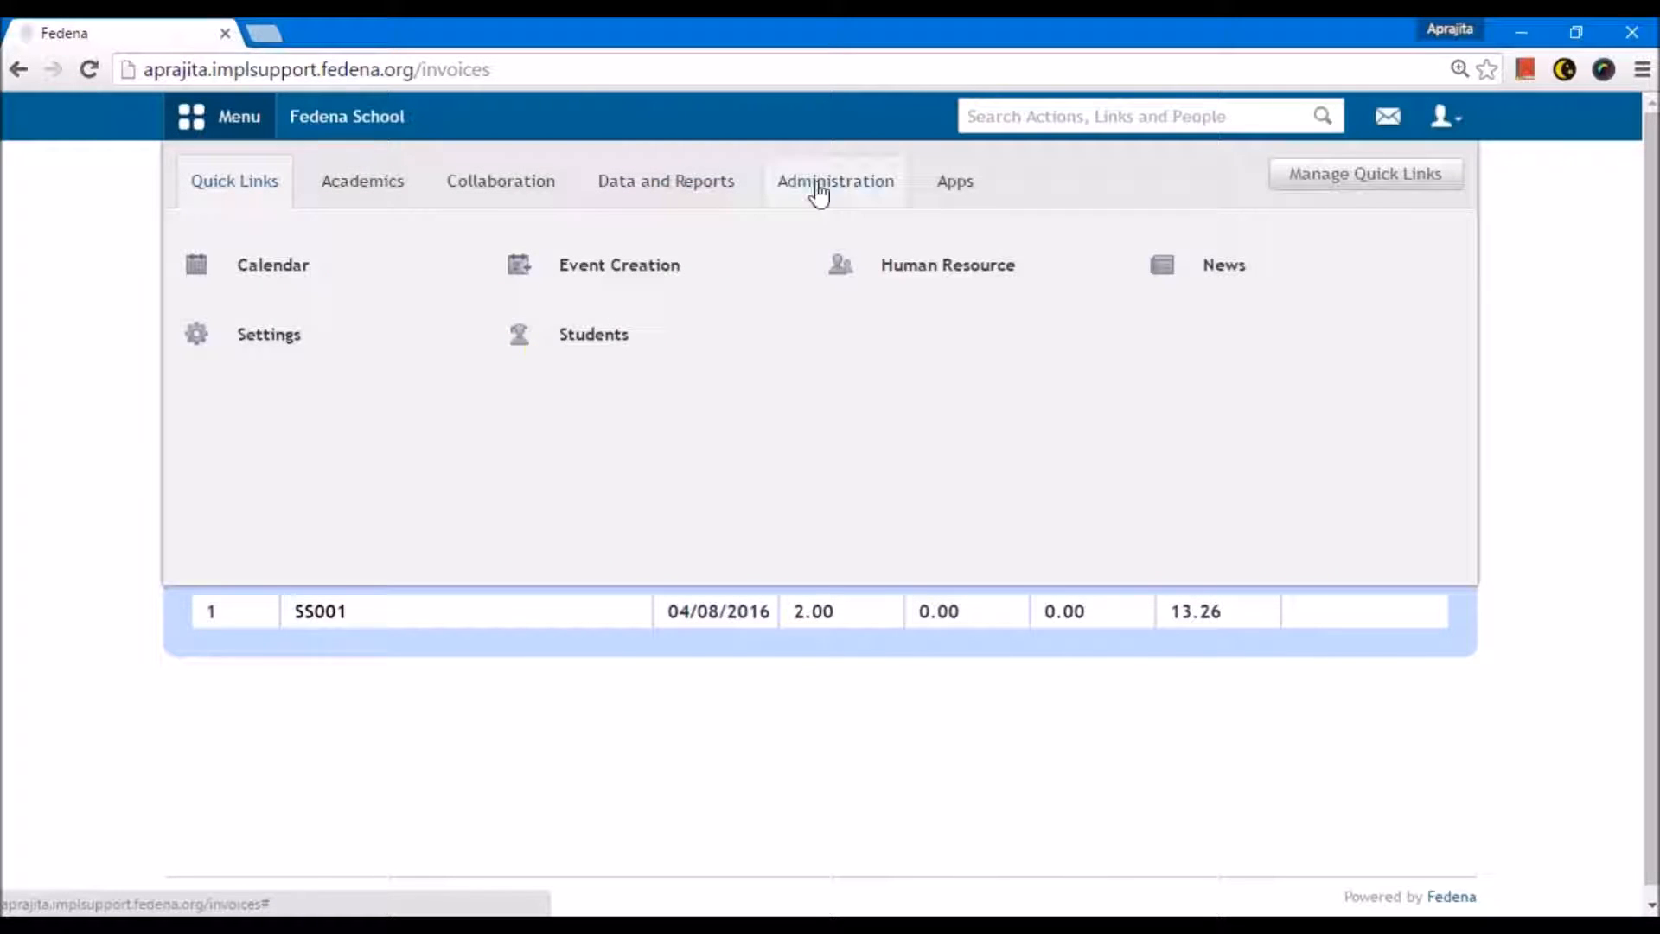
# Step: Generate the finance transaction report for 04 August 2016 from Administration > Finance Reports
pyautogui.click(830, 182)
pyautogui.moveTo(242, 266)
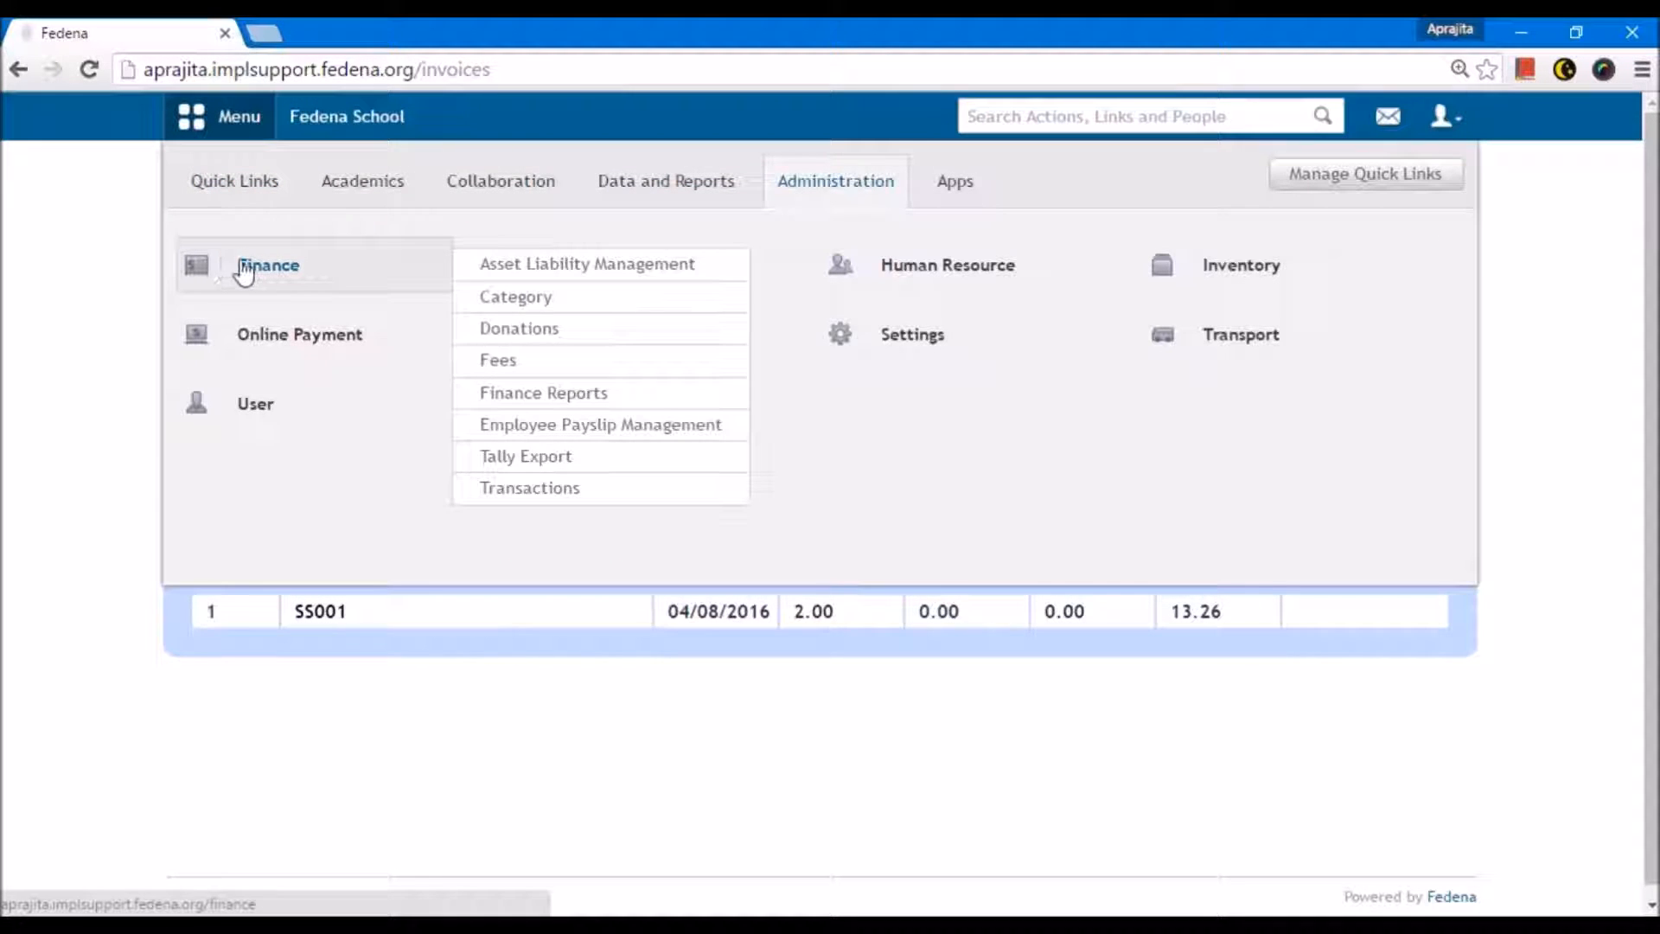
pyautogui.click(548, 396)
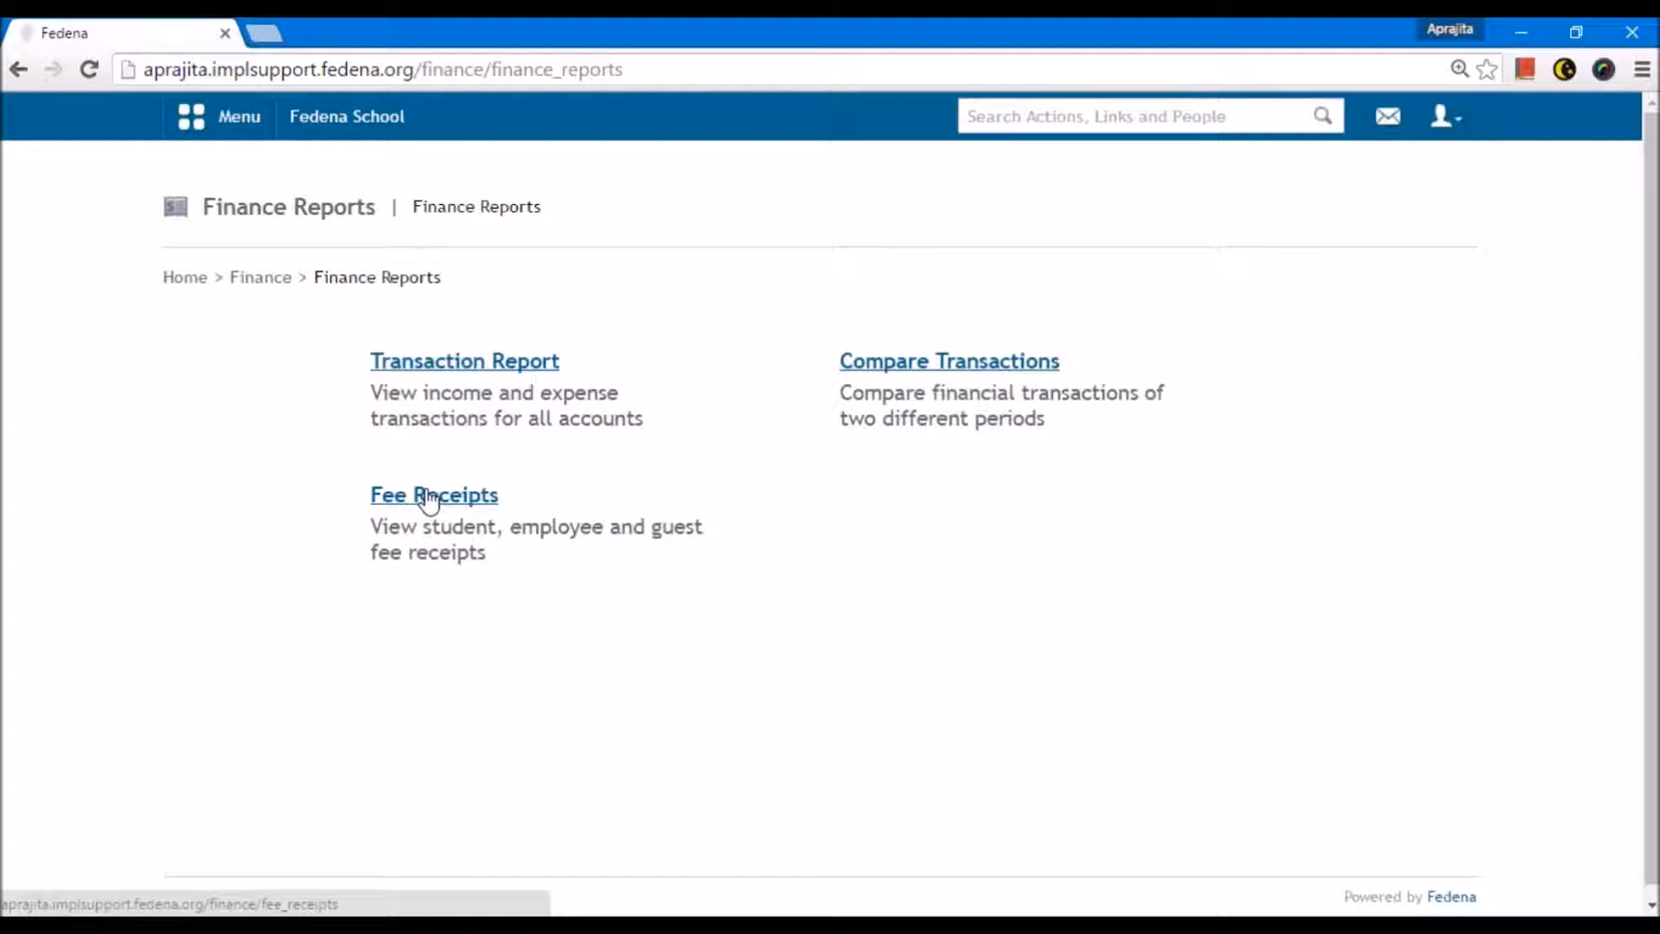
pyautogui.click(428, 363)
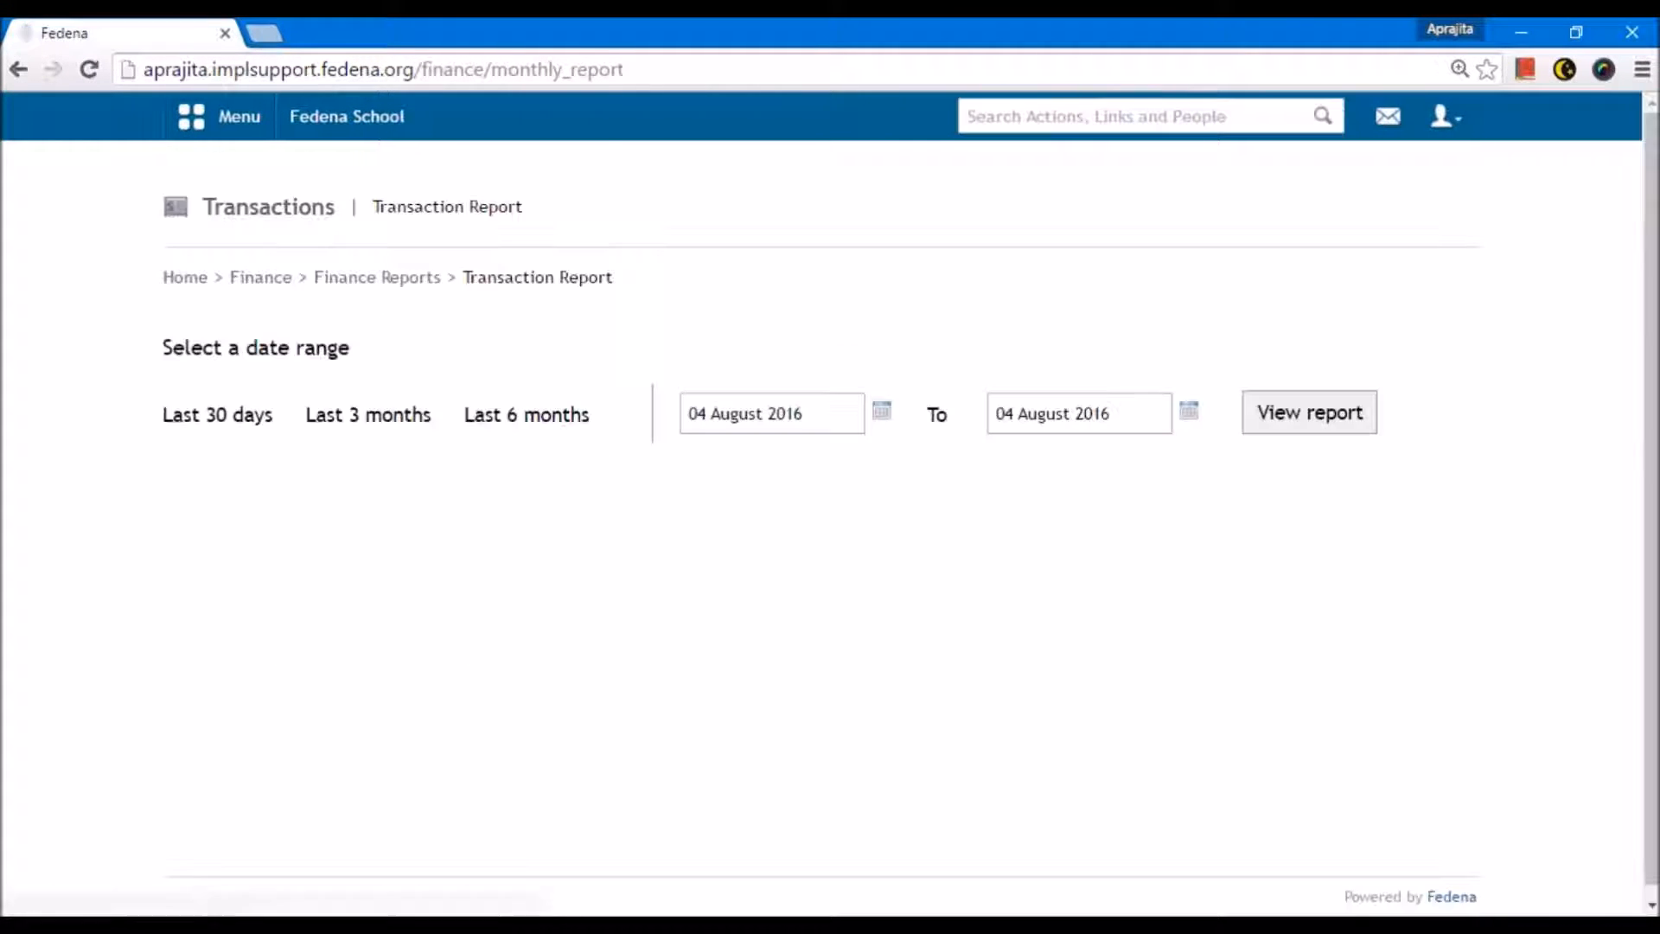
pyautogui.click(1299, 416)
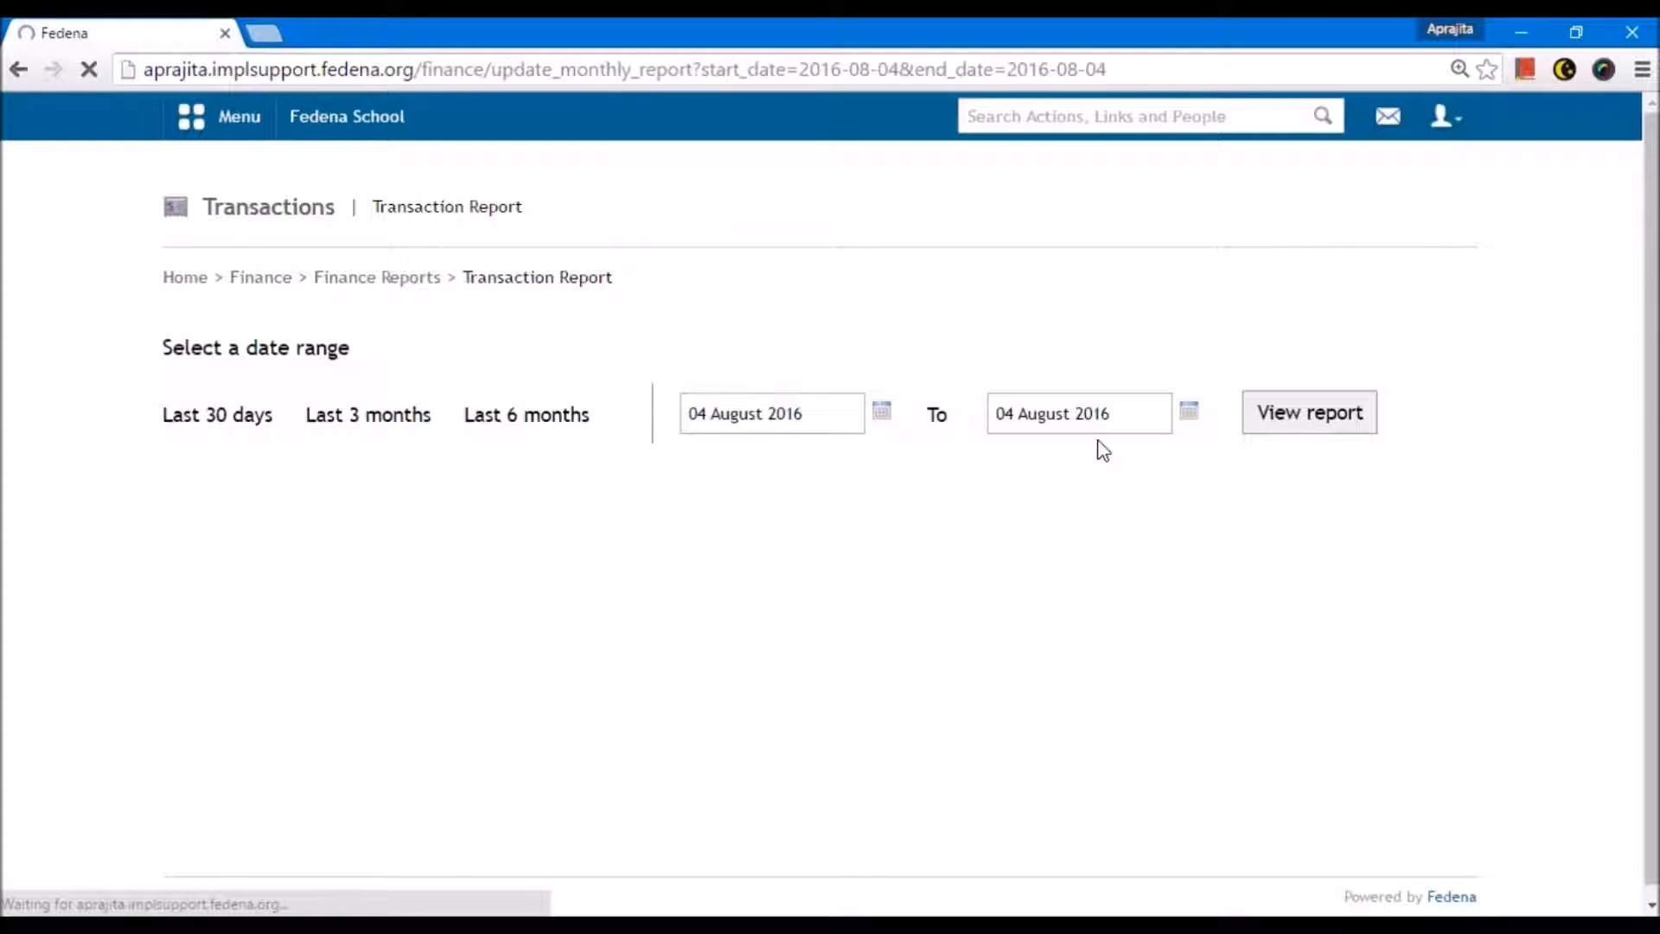
# Step: Review the 13.26 inventory sales income and -26.33 grand total, then return to the dashboard
pyautogui.scroll(-3, 1089, 445)
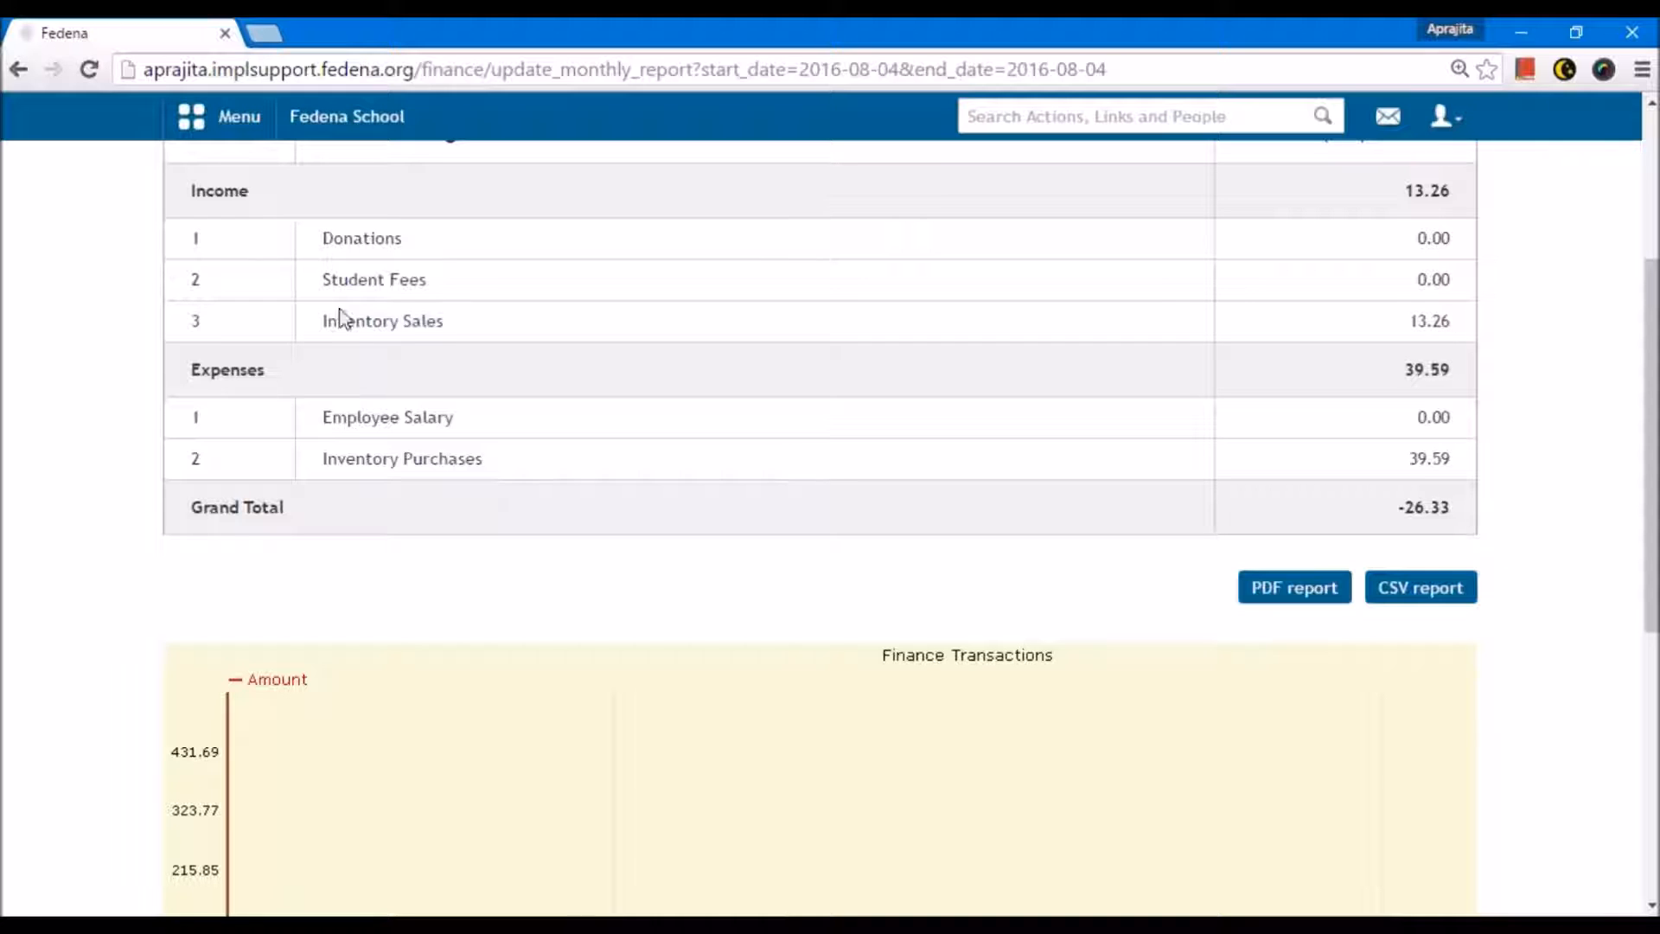
pyautogui.scroll(2, 538, 493)
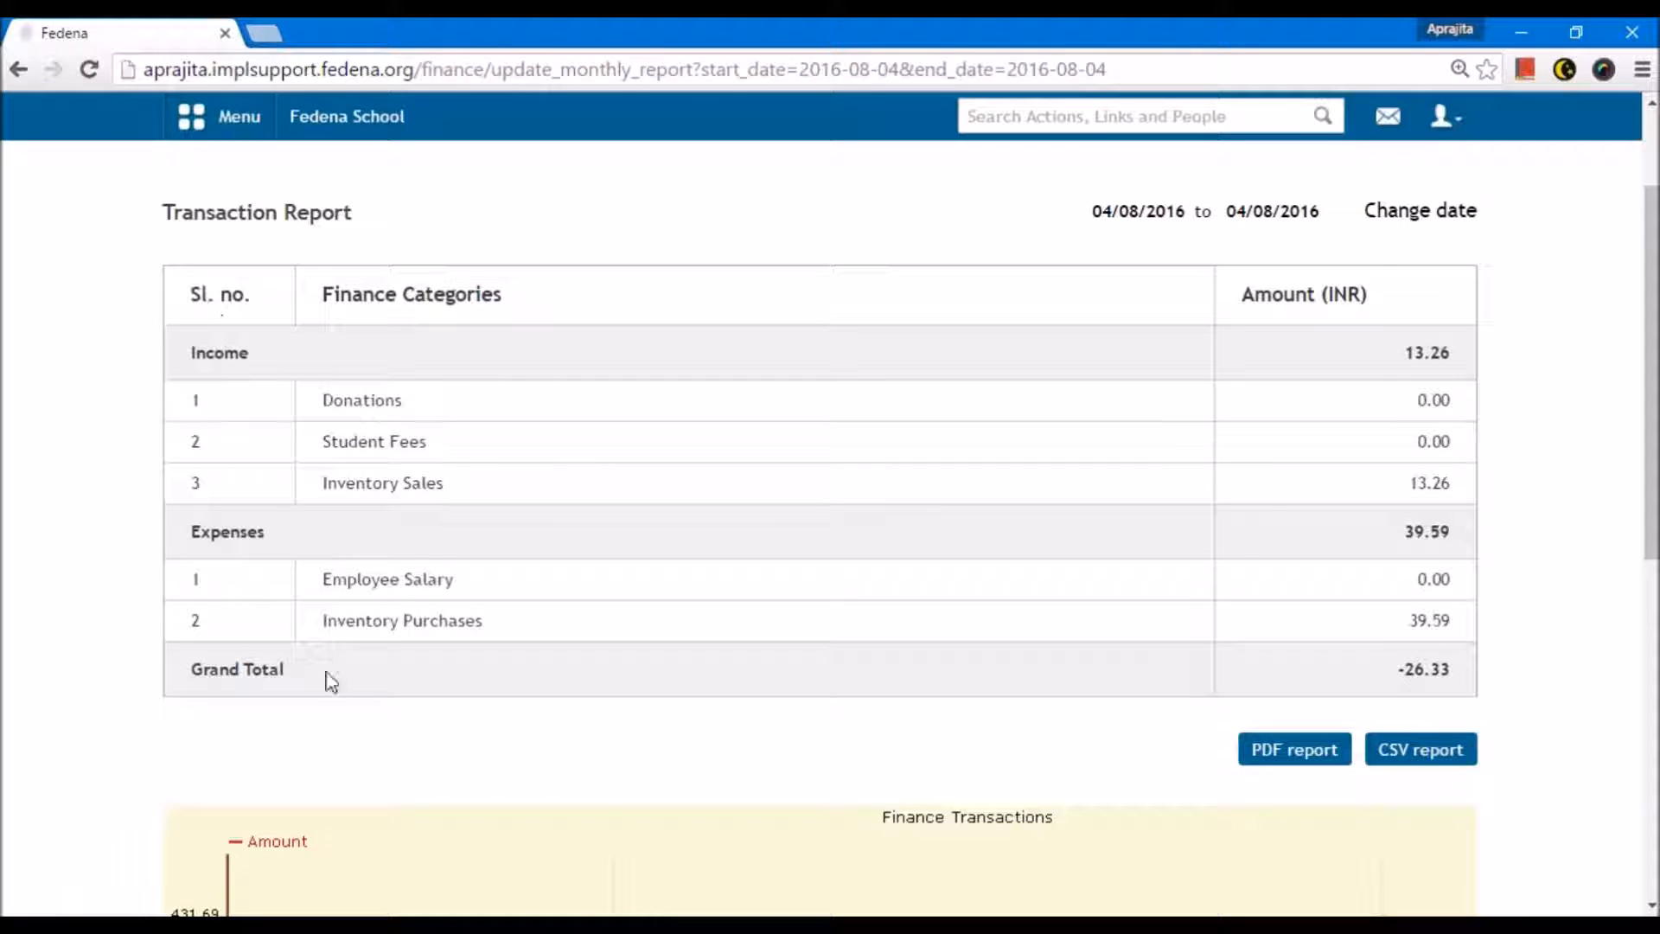
pyautogui.scroll(2, 385, 663)
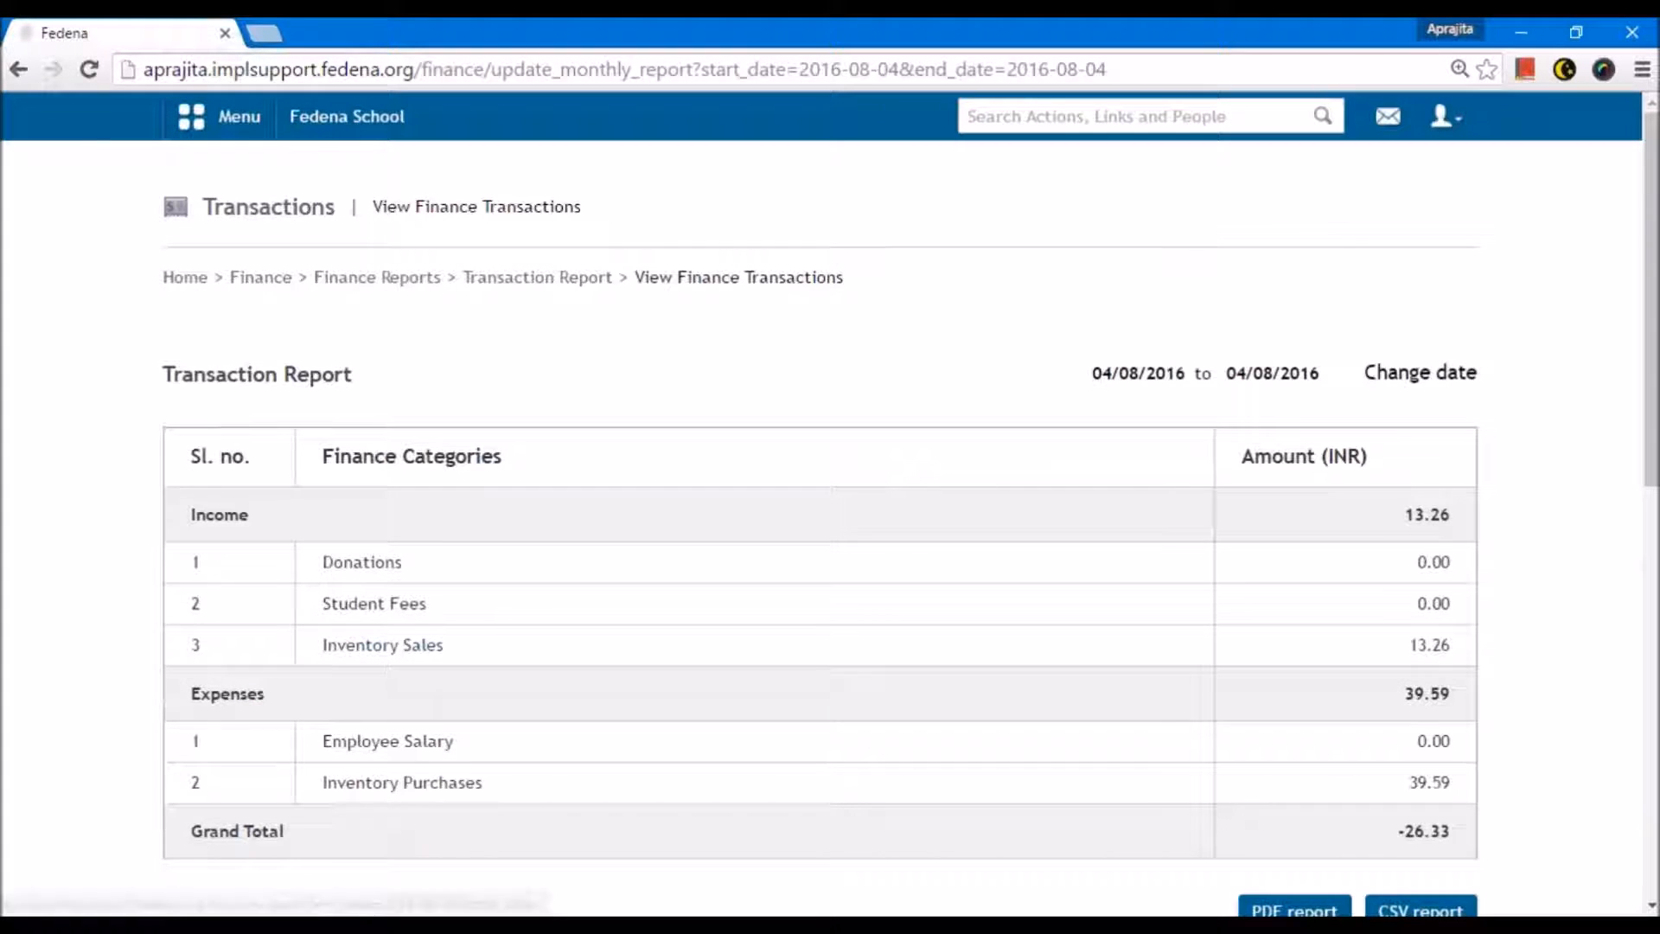
pyautogui.click(185, 278)
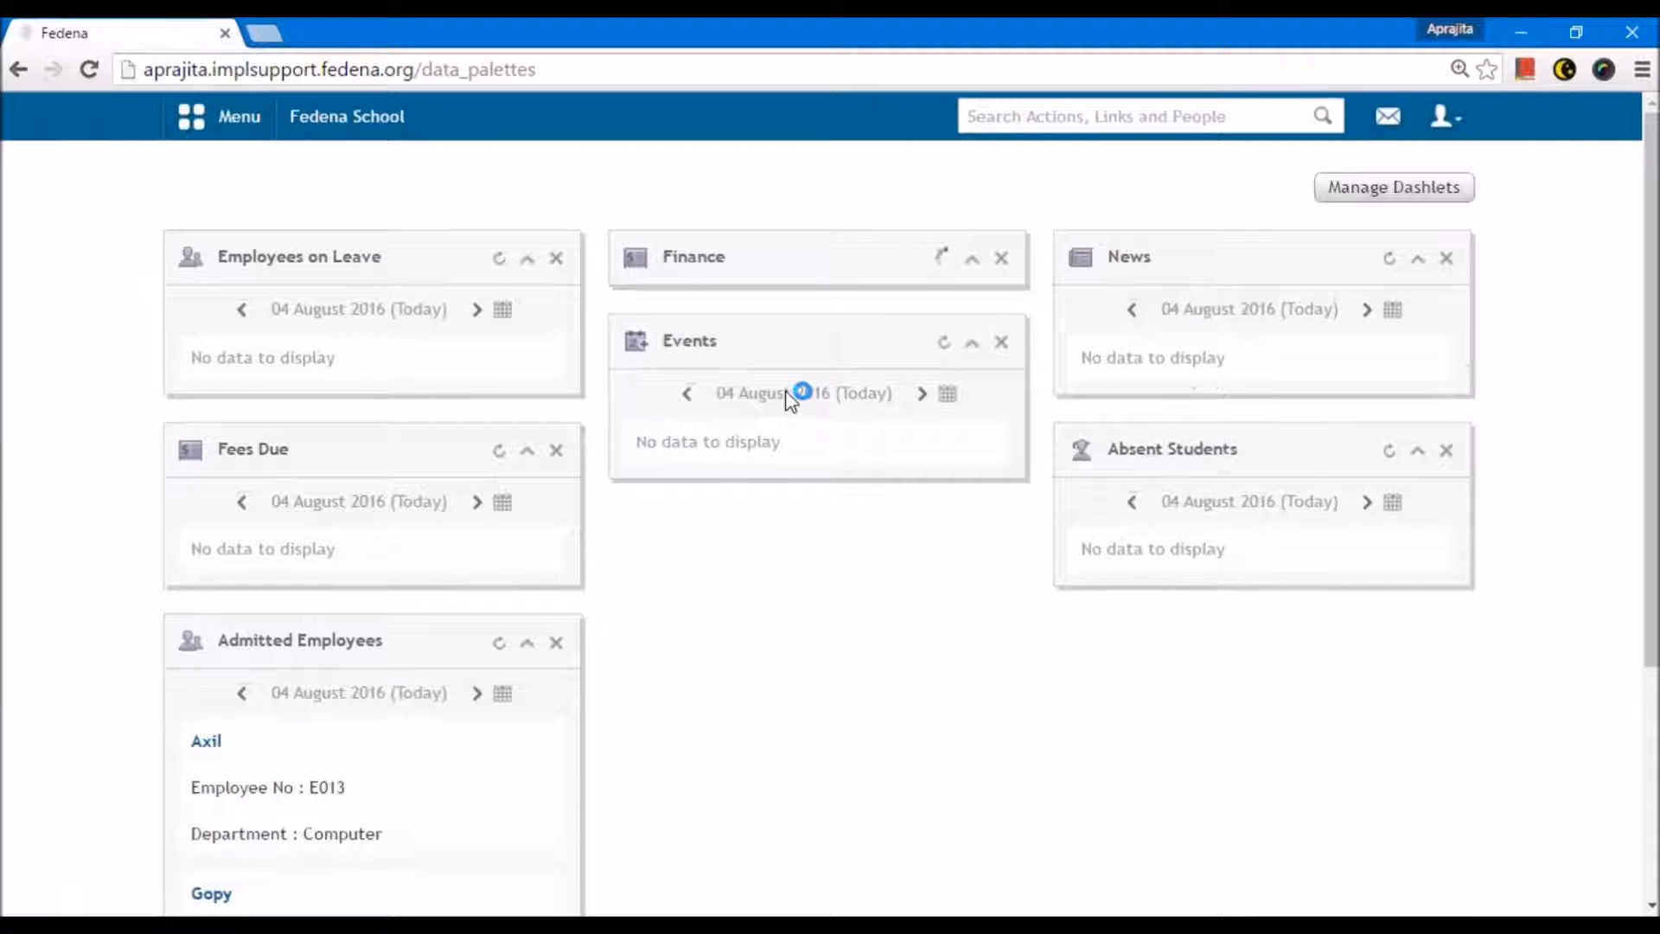